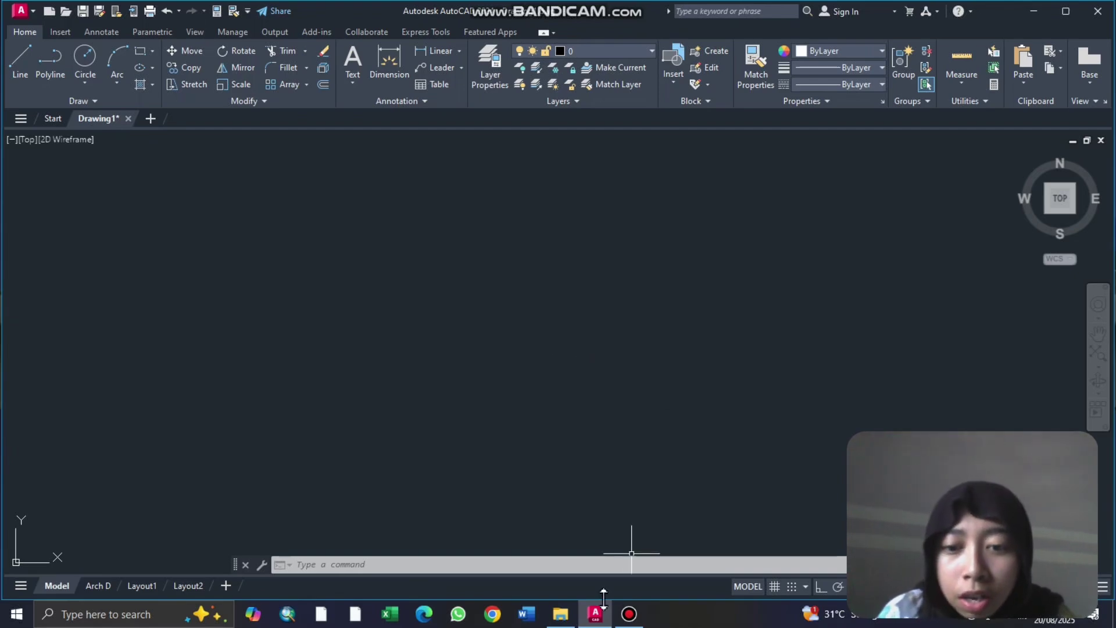
left_click(602, 618)
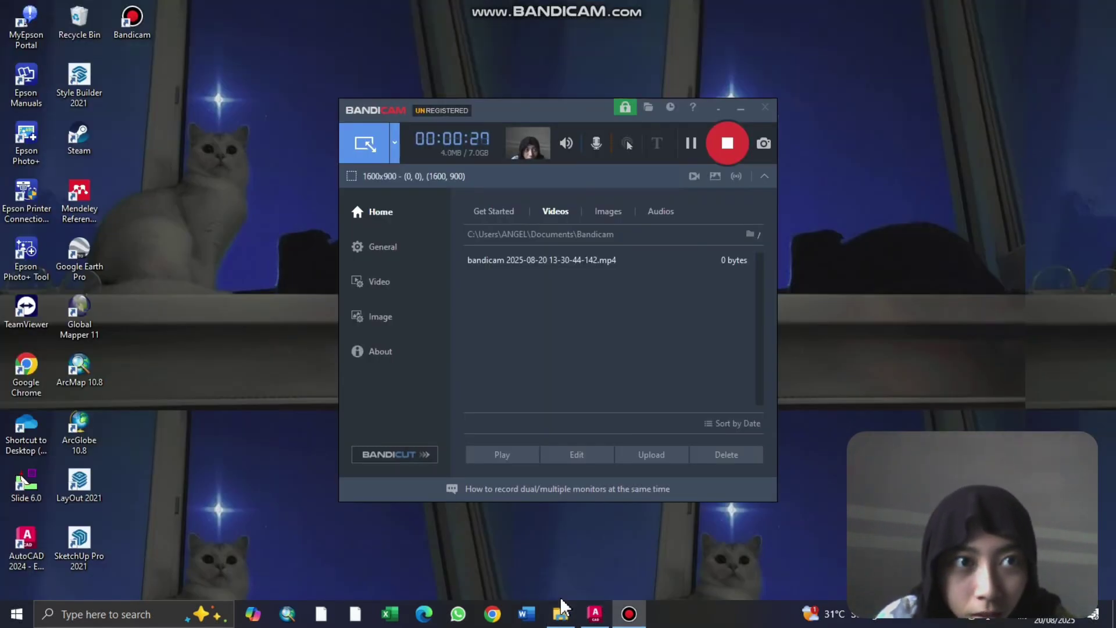
left_click(594, 615)
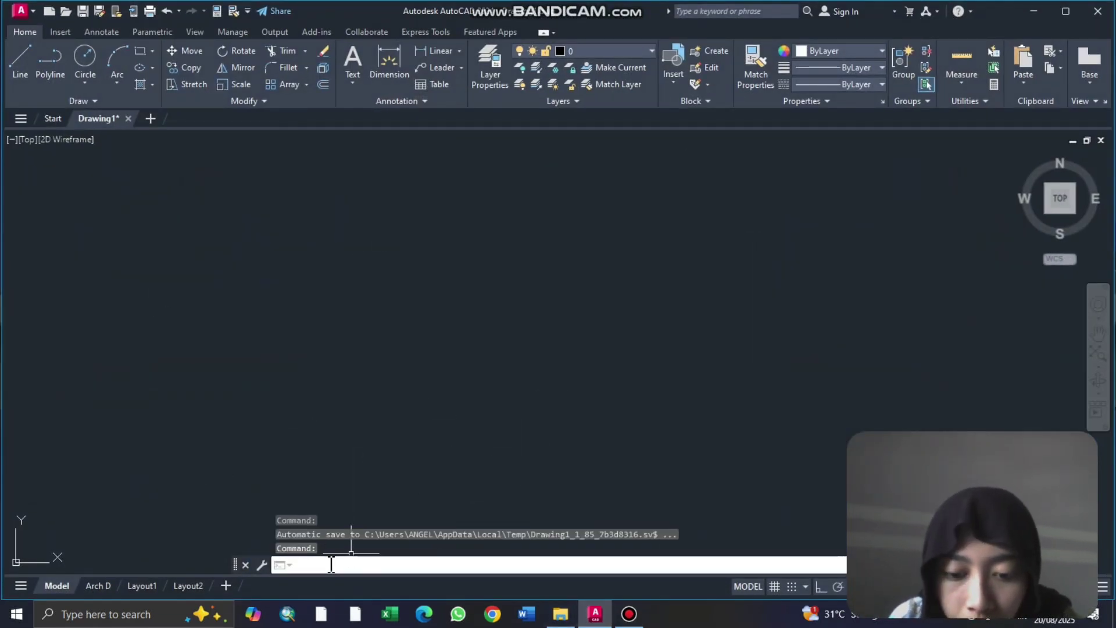
Step: Set the drawing units to Decimal length with 0.00 precision, Centimeters as insertion scale and International lighting
type("unit")
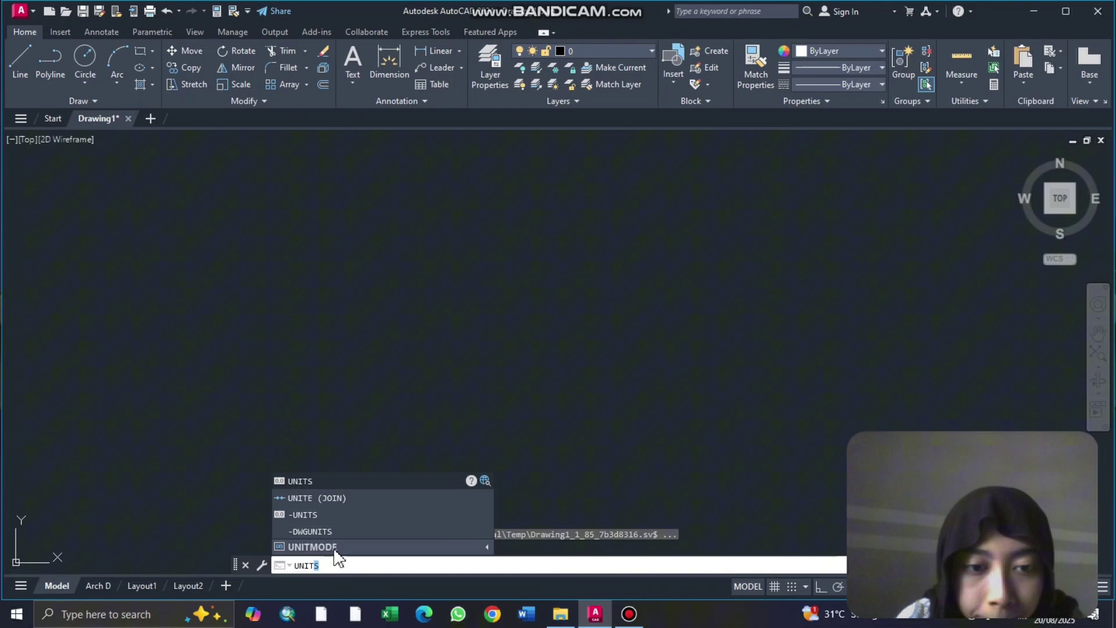
left_click(338, 481)
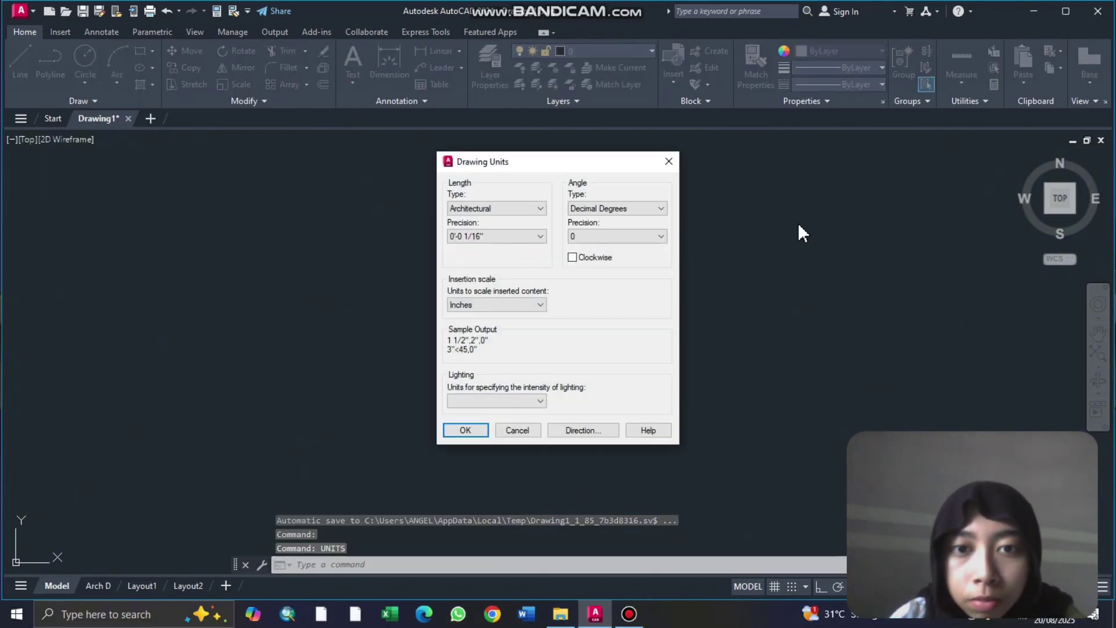
left_click(488, 209)
left_click(478, 229)
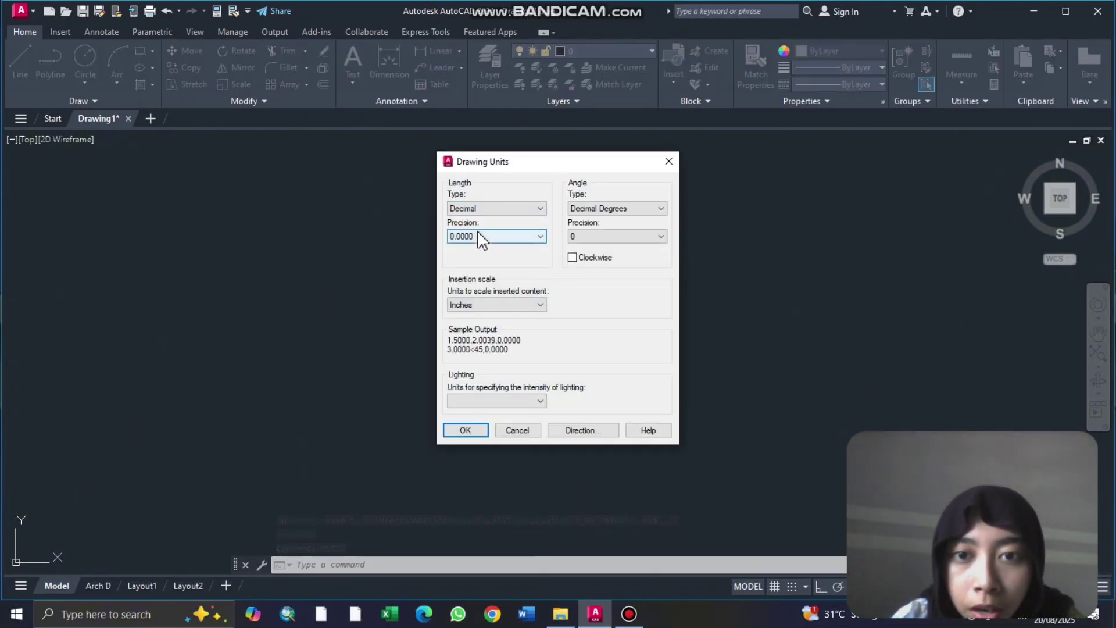
left_click(476, 269)
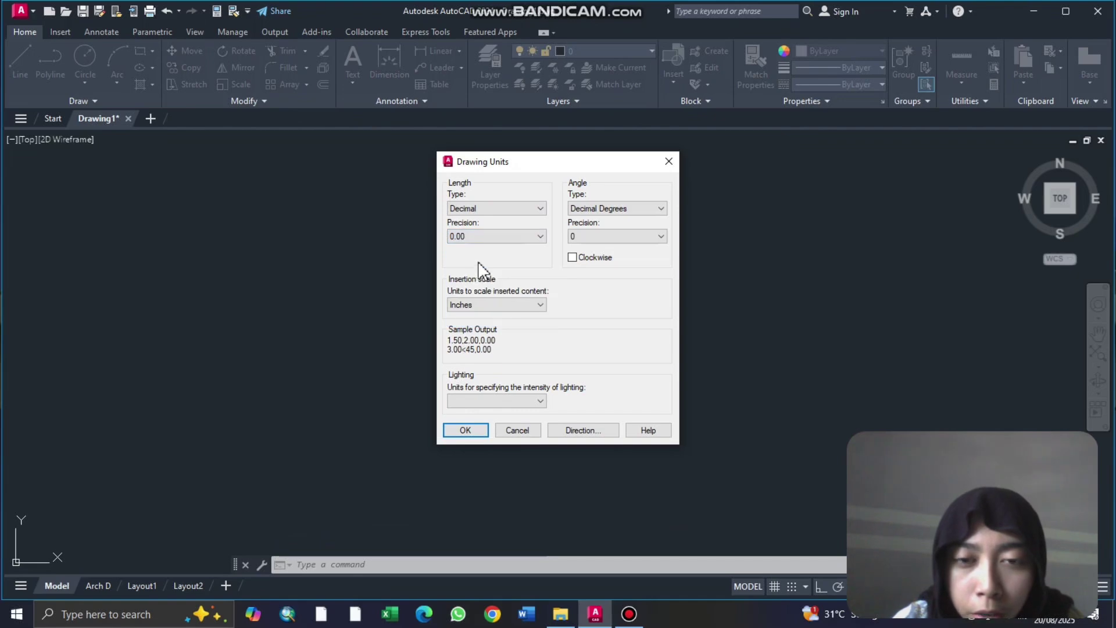
left_click(491, 306)
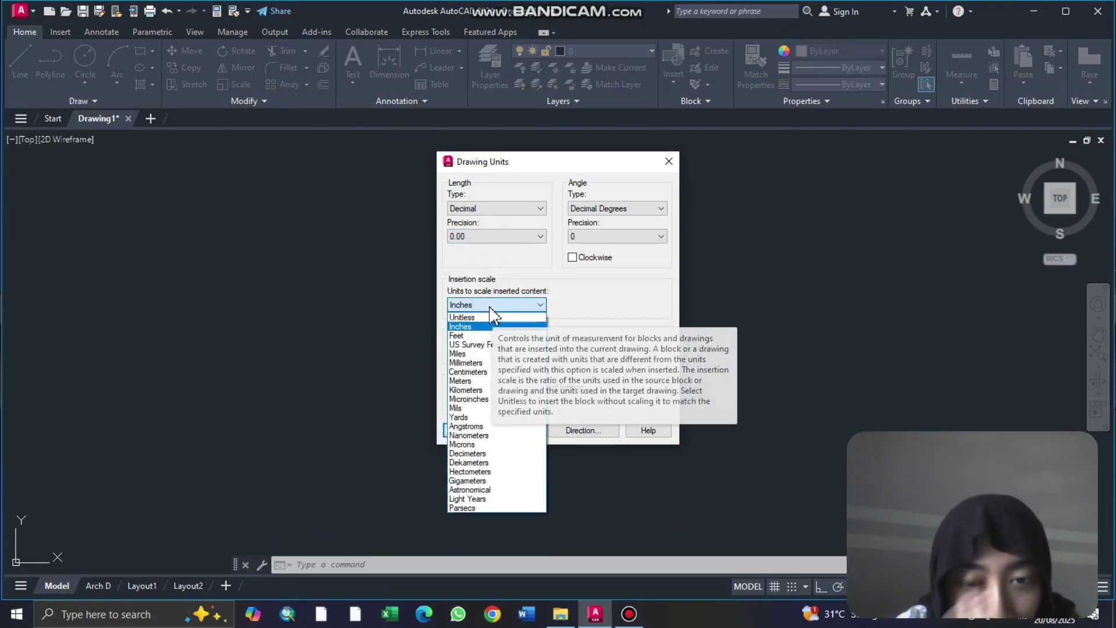
left_click(494, 372)
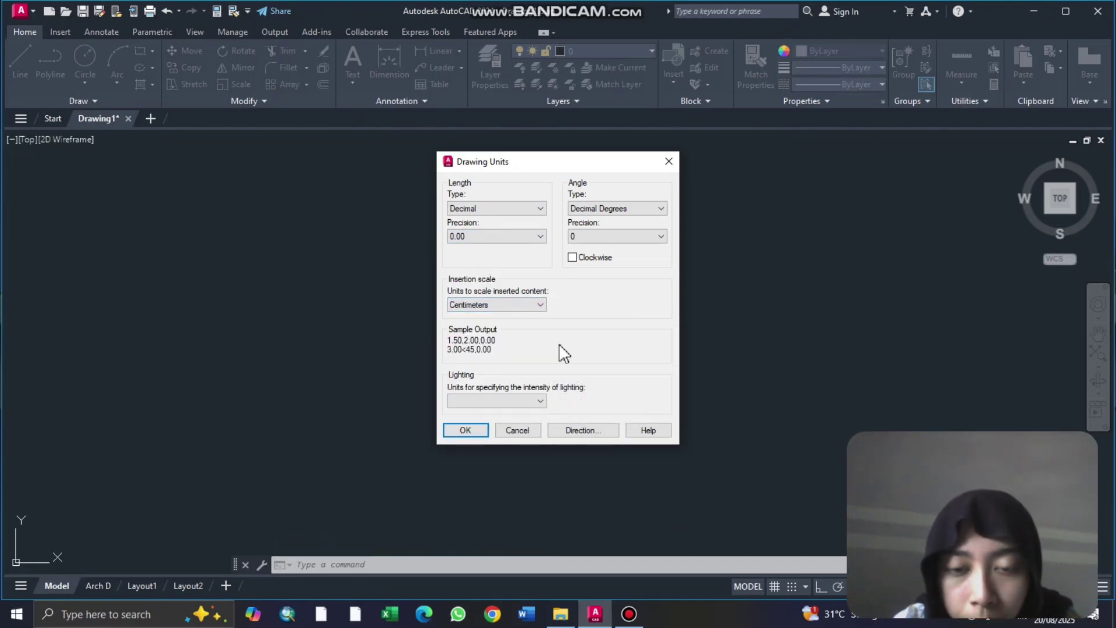
left_click(516, 403)
left_click(515, 417)
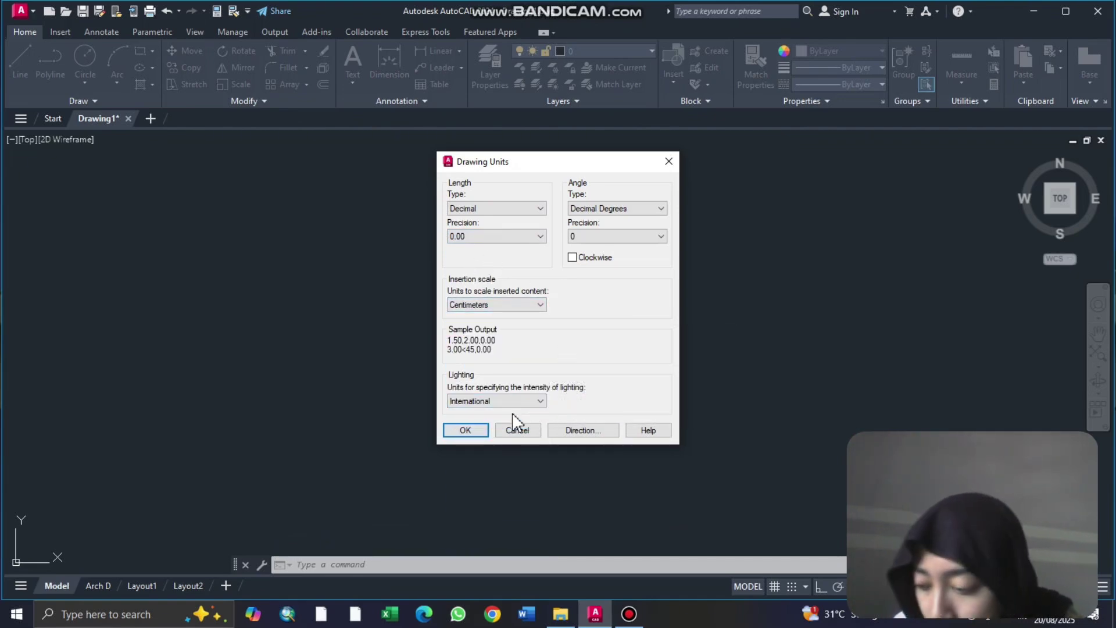
left_click(467, 430)
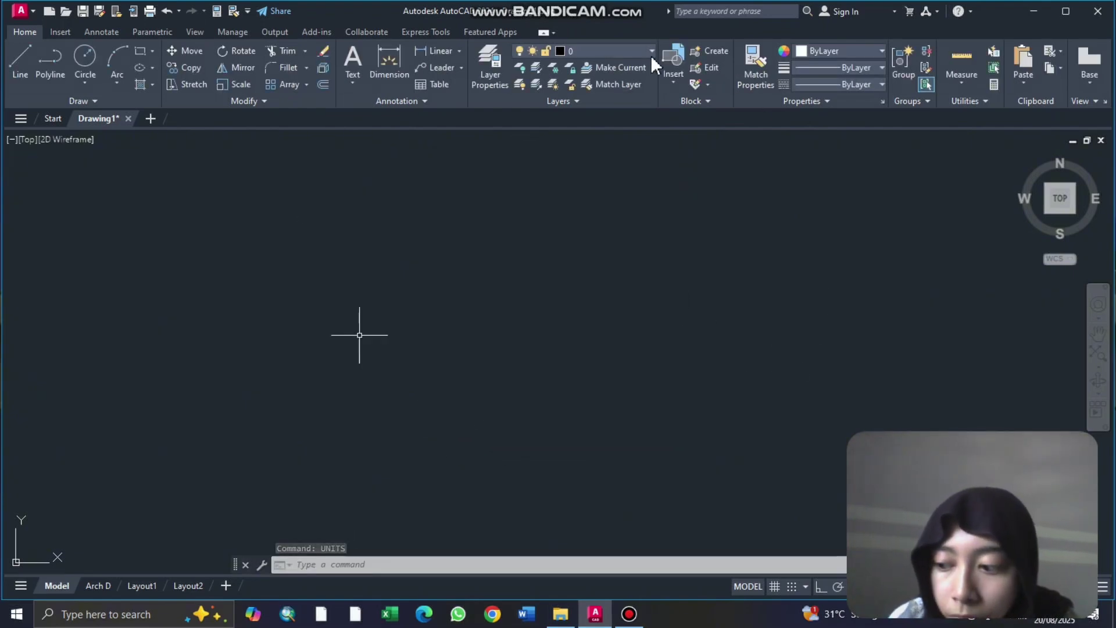
Step: Draw a horizontal line 3.3 long in the empty drawing area with ortho mode on
left_click(22, 75)
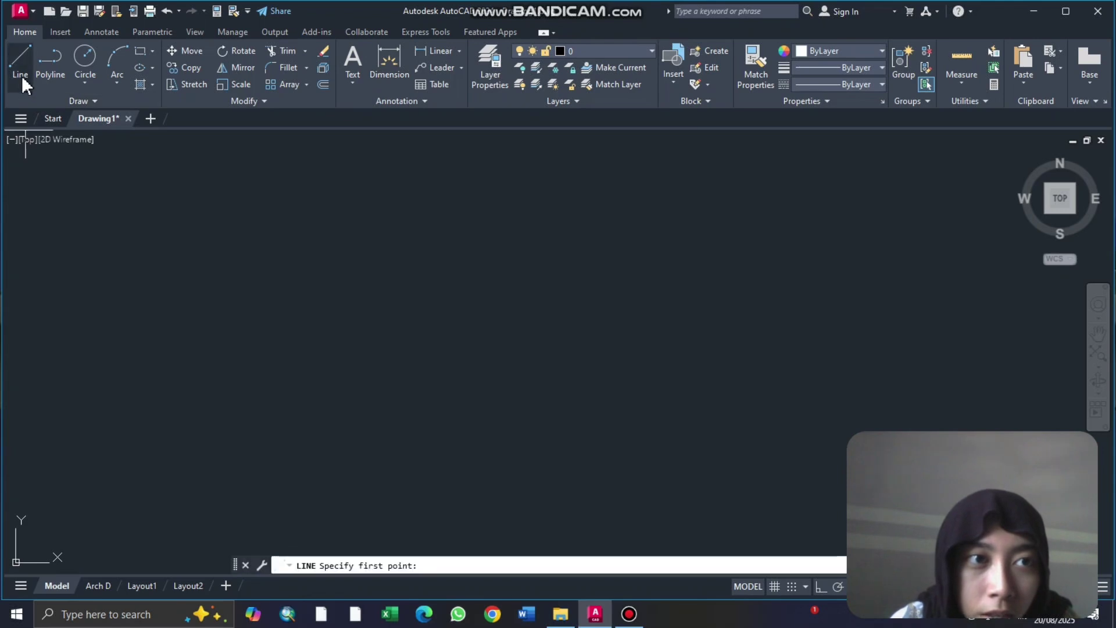
left_click(310, 281)
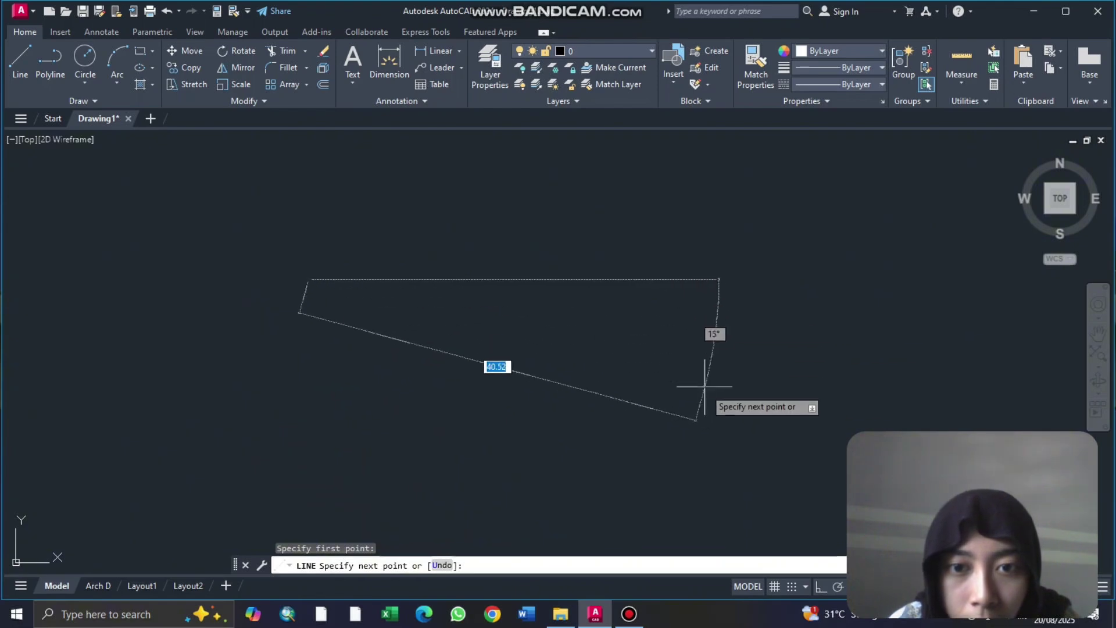
left_click(821, 585)
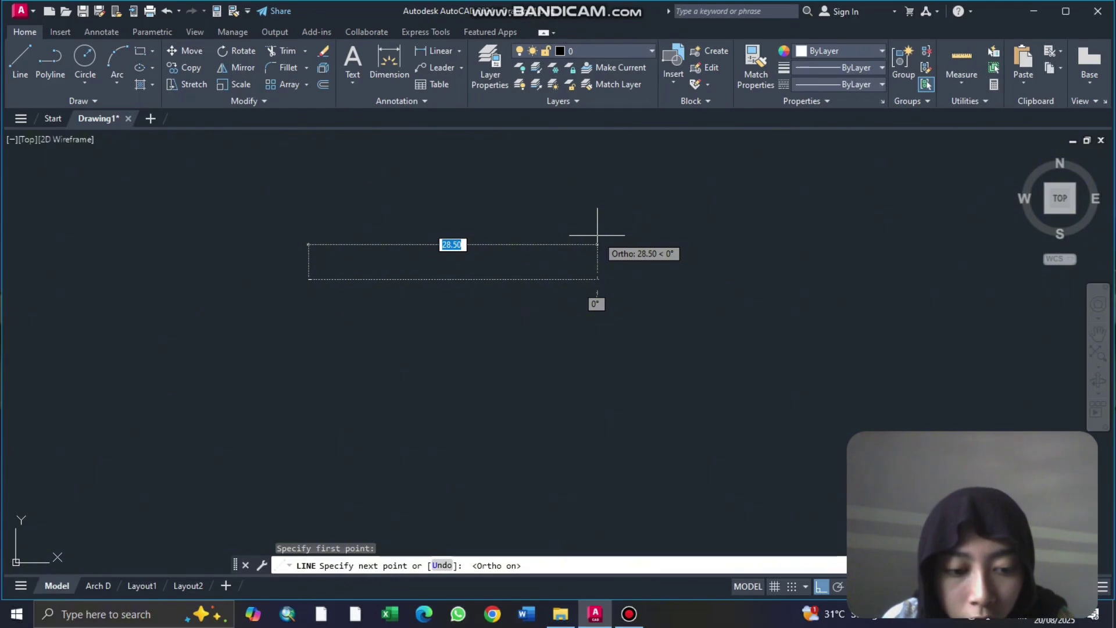
type("3.3")
key("Return")
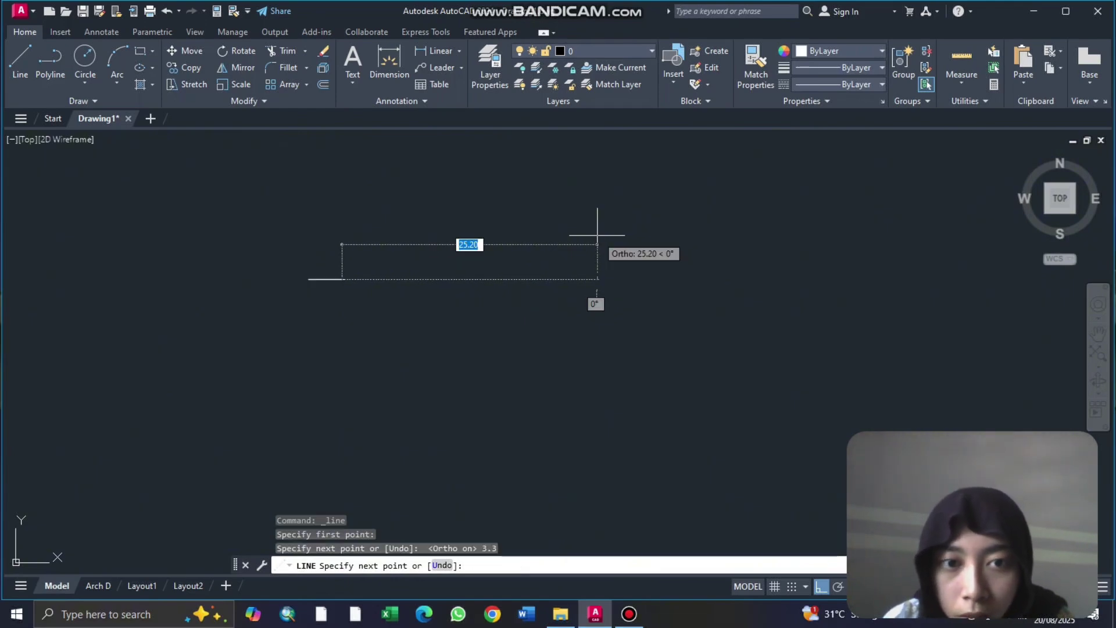
key("Escape")
scroll(312, 273, "up", 10)
scroll(469, 292, "down", 6)
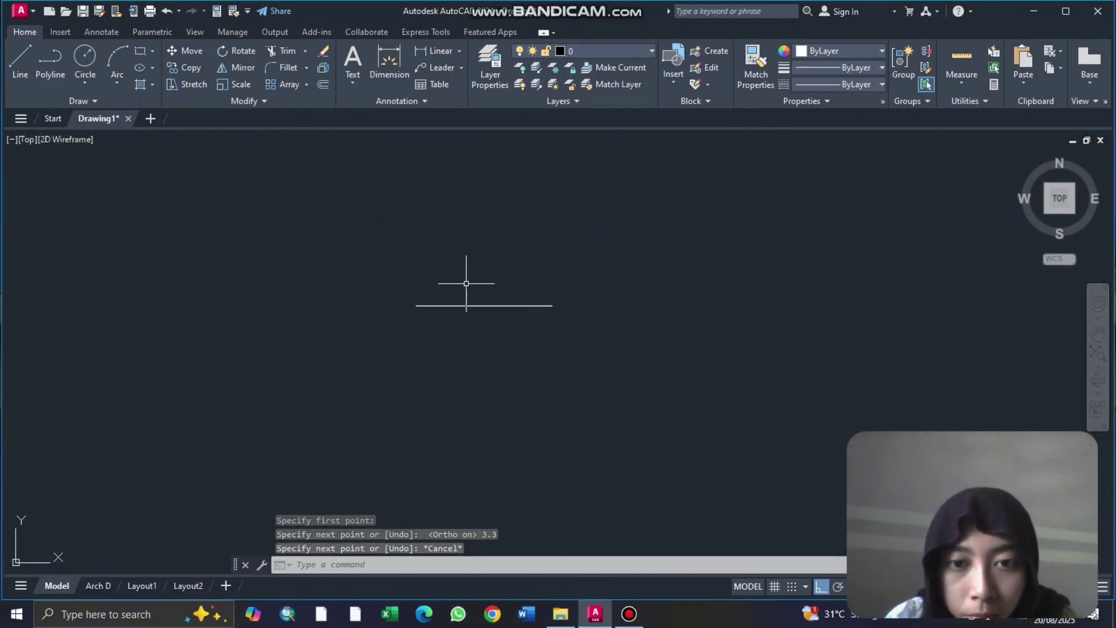
right_click(461, 315)
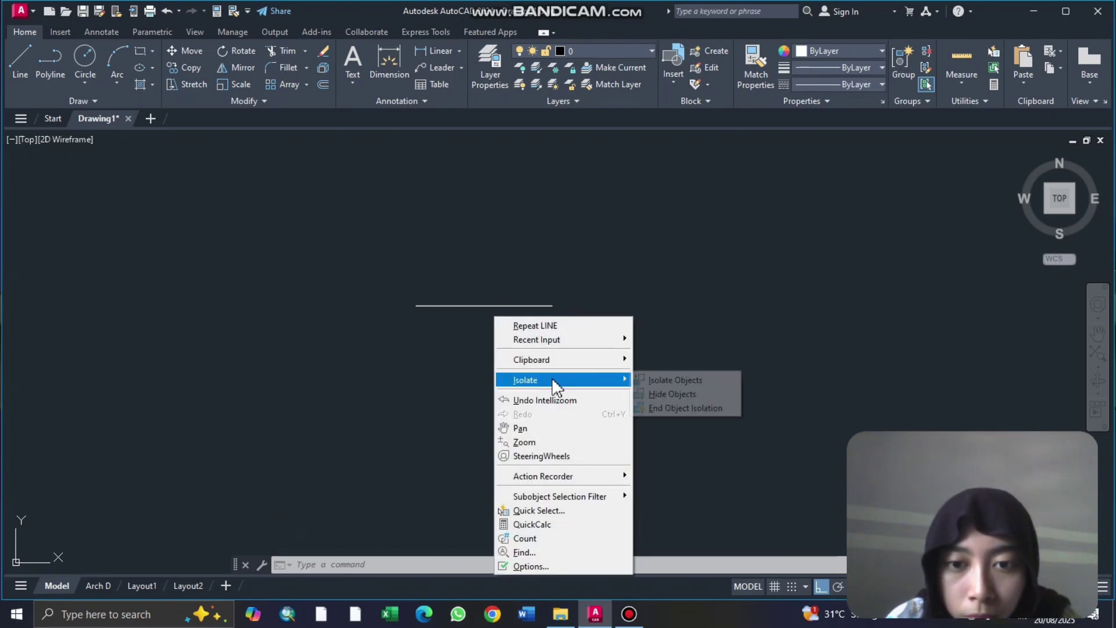
left_click(675, 375)
left_click(694, 405)
key("Escape")
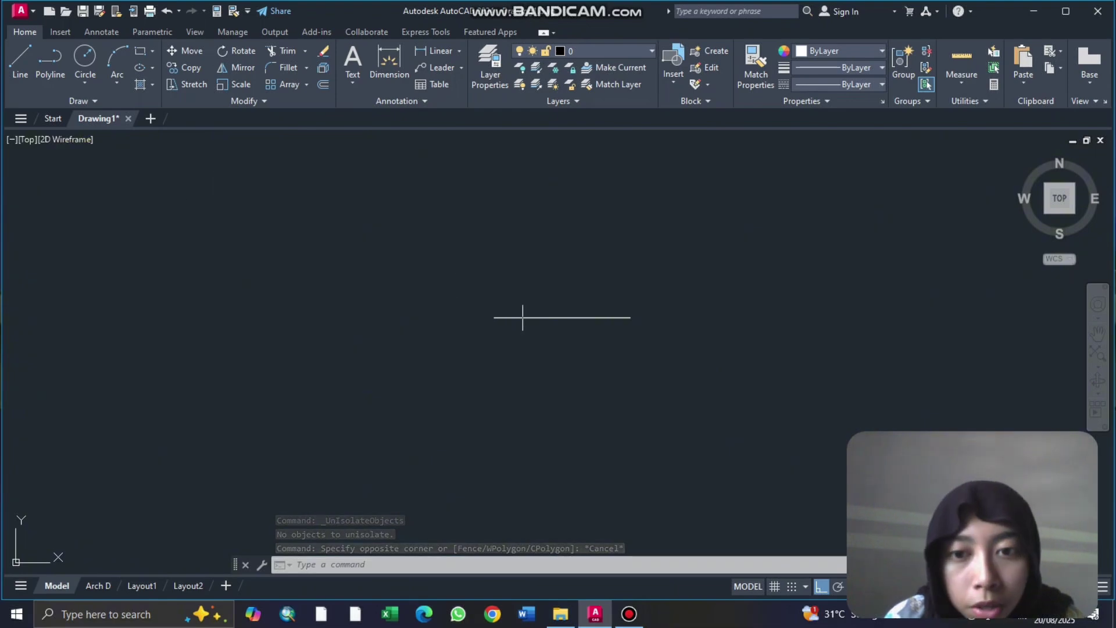
Step: Draw a vertical line 1.1 long straight down from the midpoint of the horizontal line
scroll(571, 312, "up", 4)
middle_click_drag(571, 312, 532, 244)
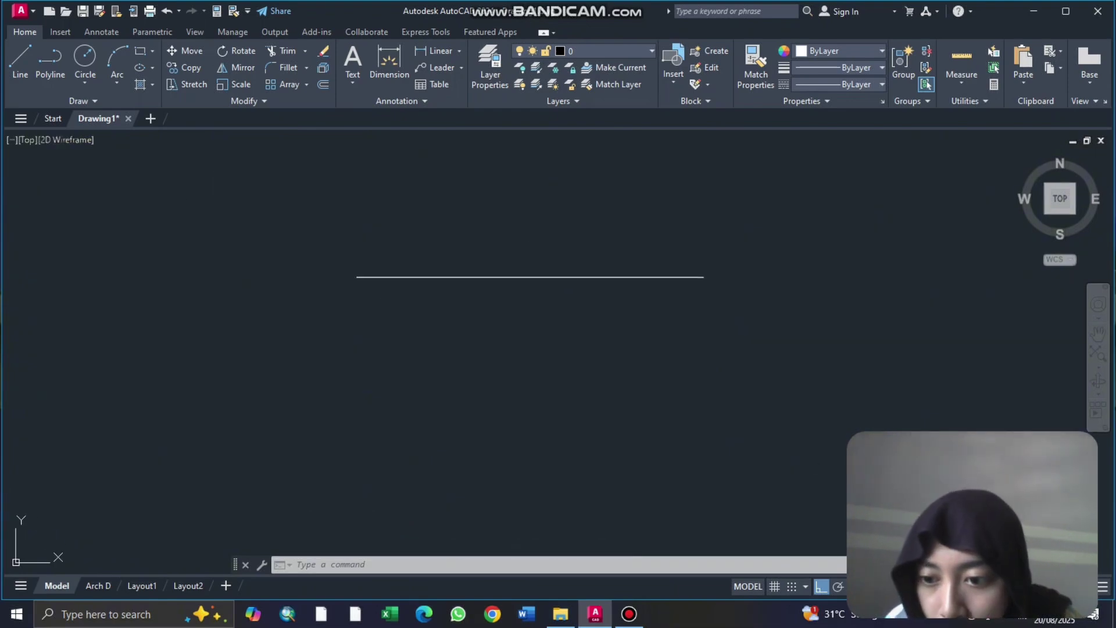
left_click(926, 586)
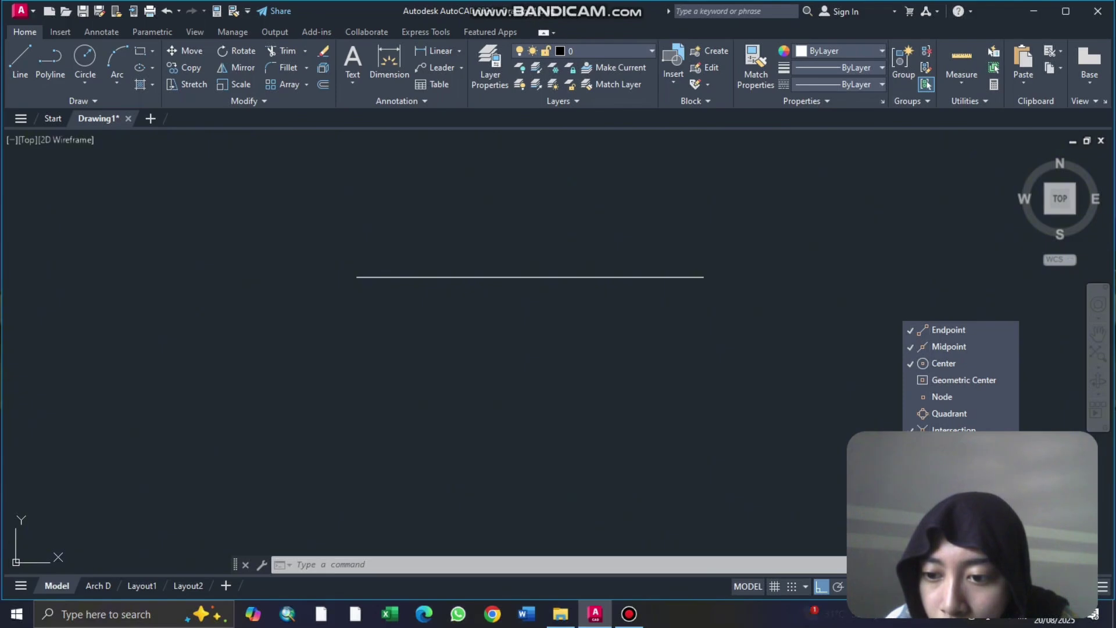
left_click(926, 586)
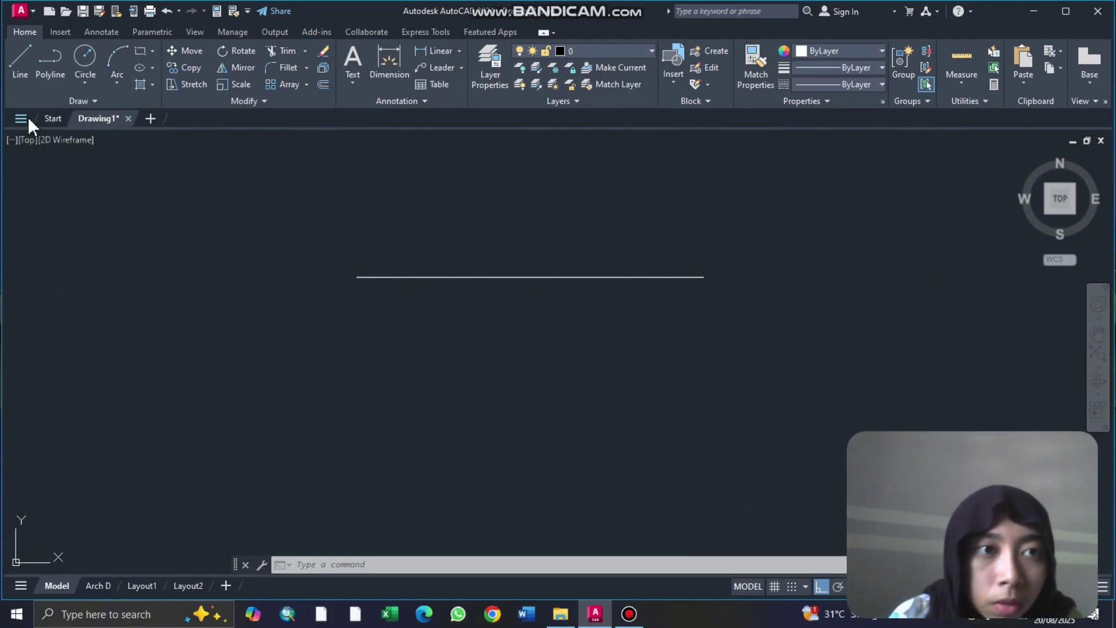
left_click(23, 65)
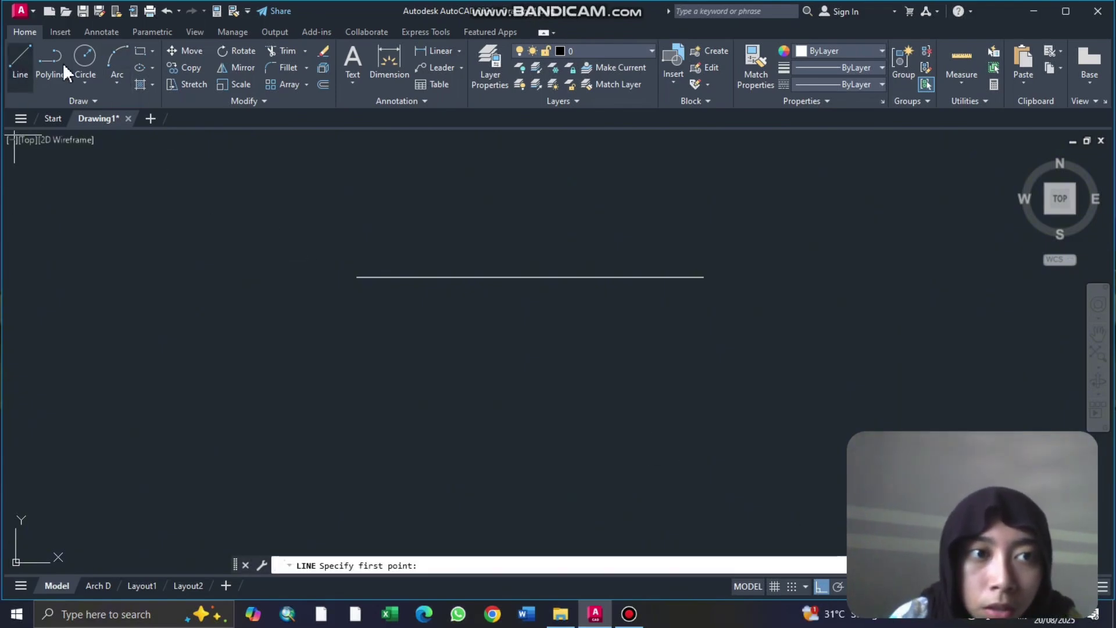
left_click(530, 277)
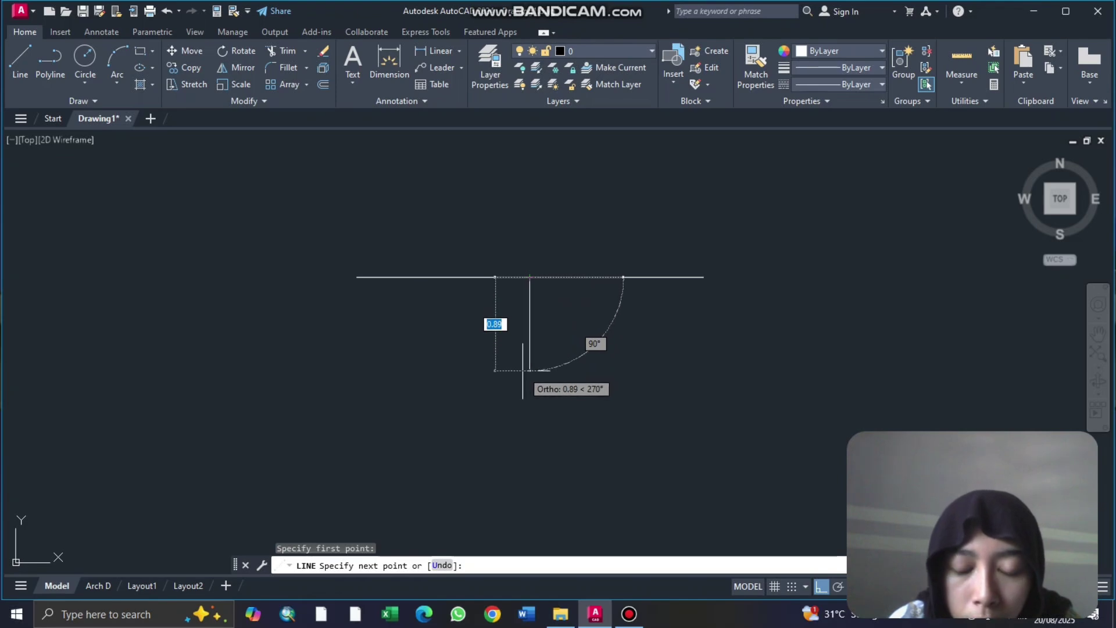
type("1.1")
key("Return")
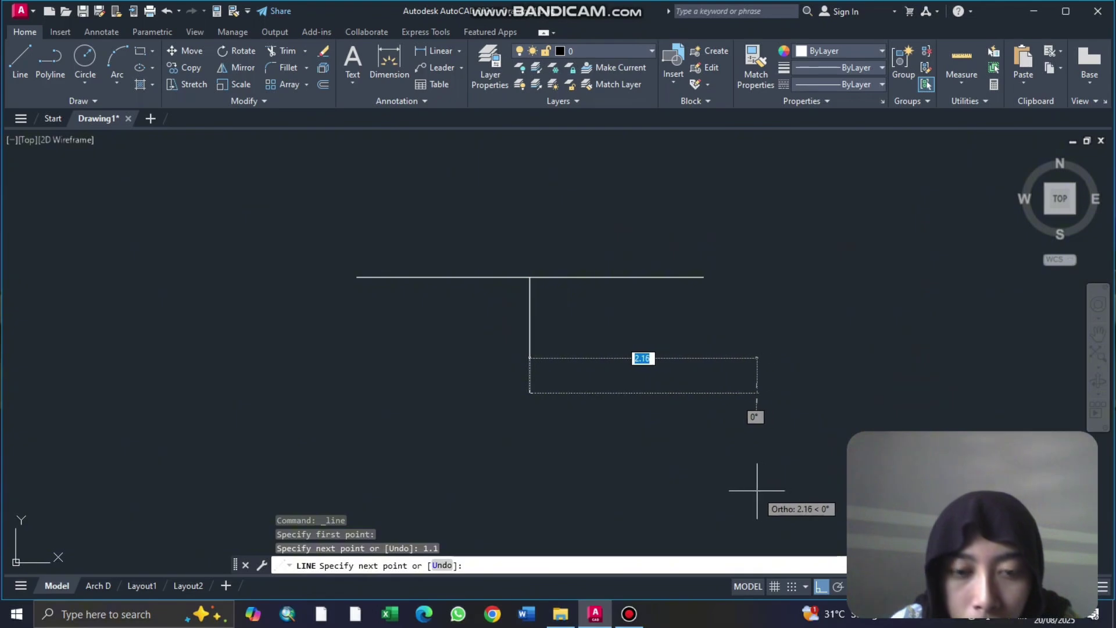
key("Escape")
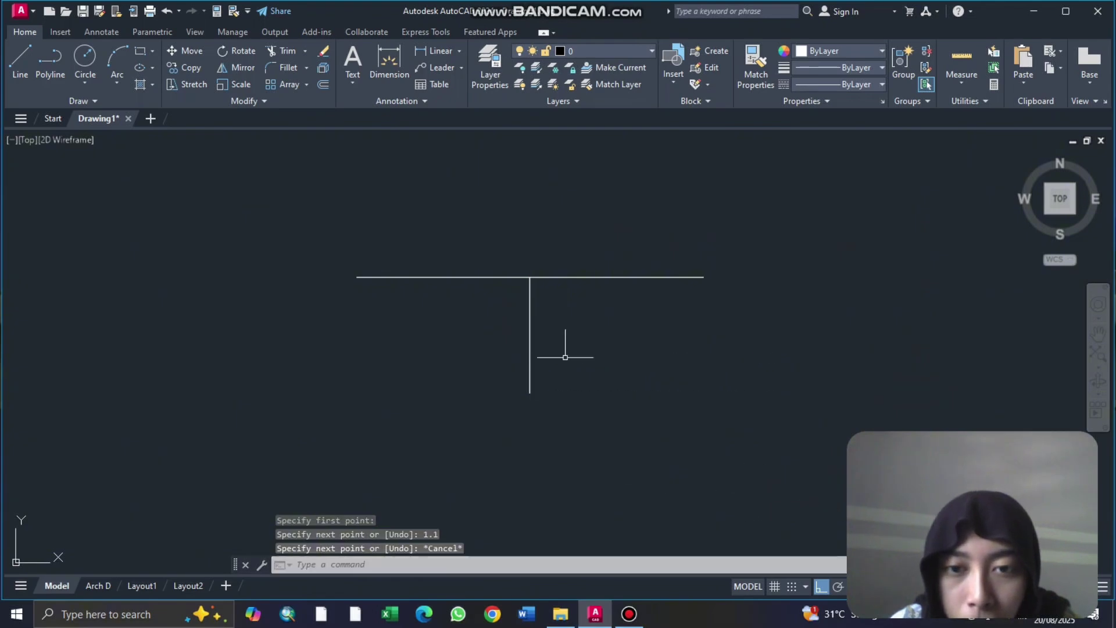
Step: Draw a horizontal line 0.65 long to the right from the lower end of the vertical line
left_click(17, 56)
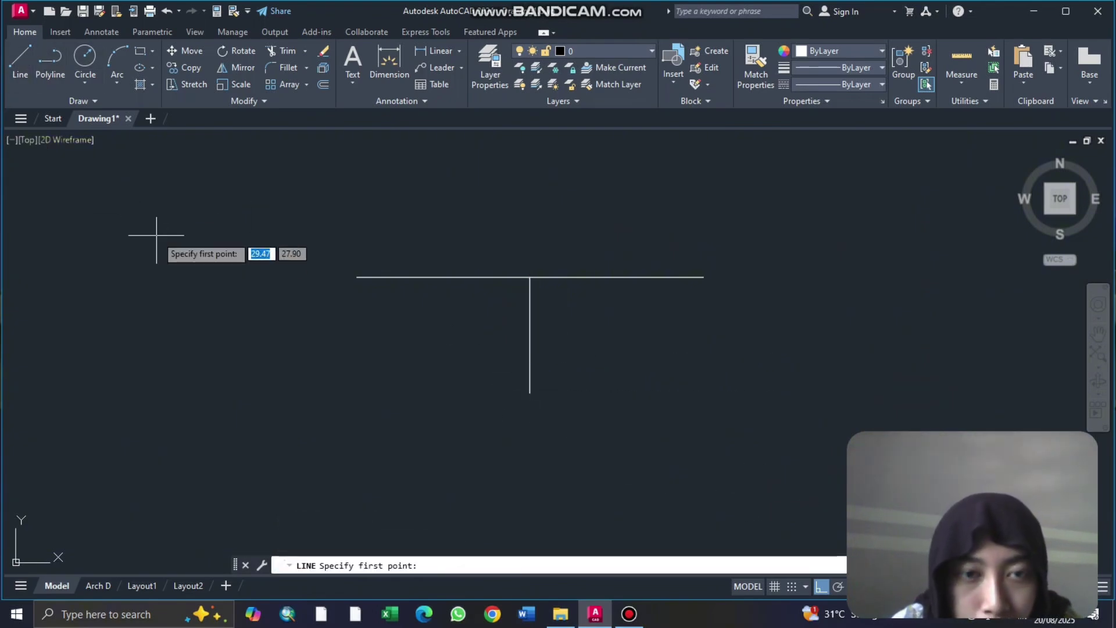
scroll(526, 392, "up", 2)
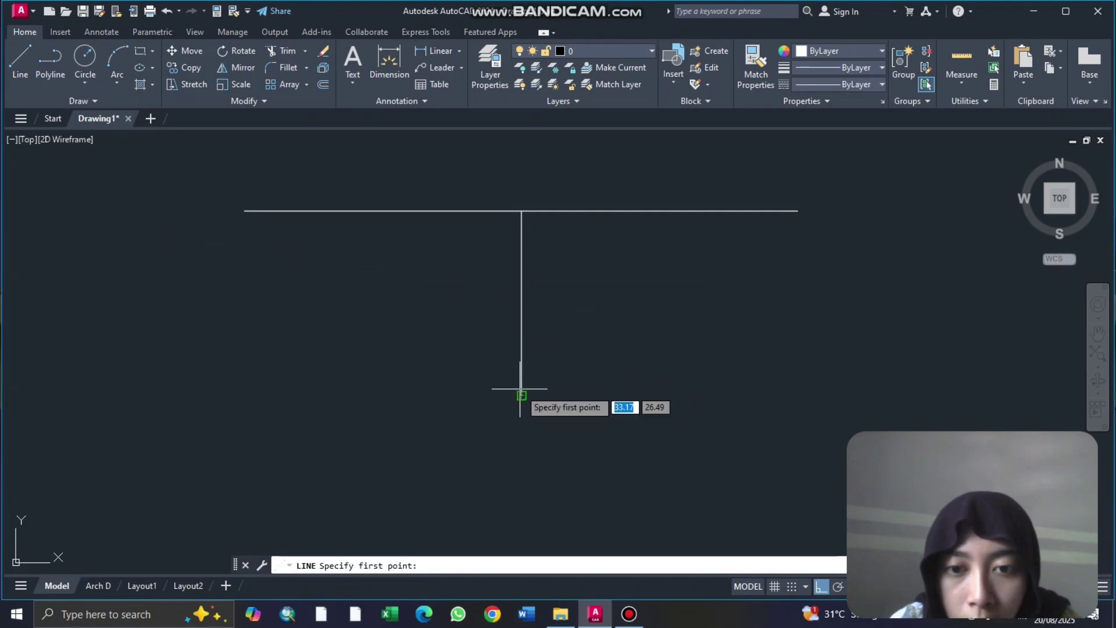
middle_click_drag(521, 403, 557, 427)
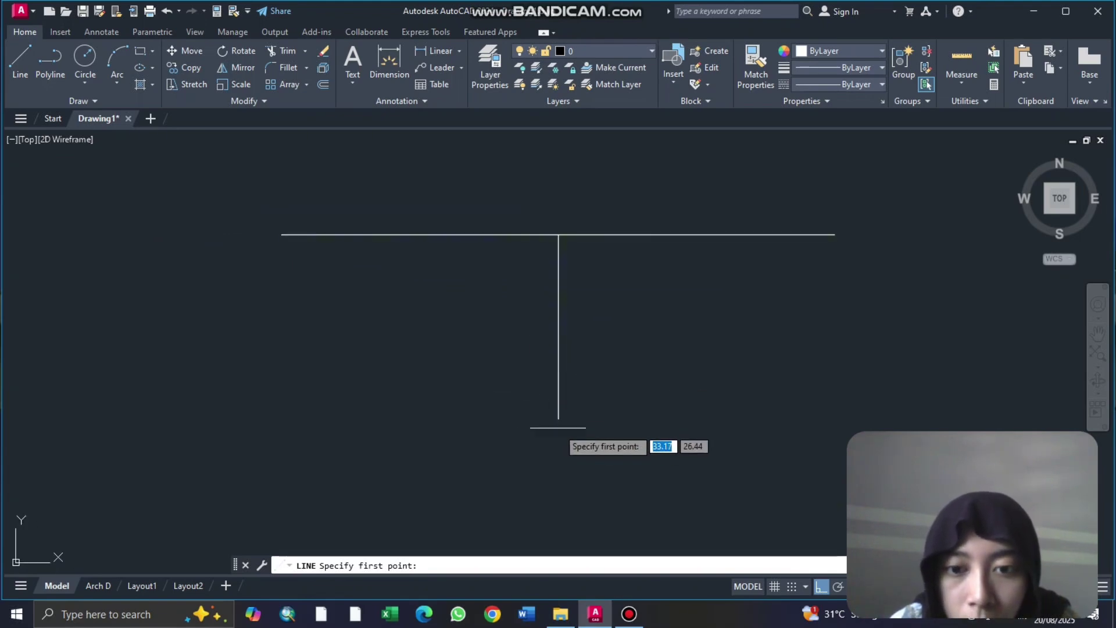
left_click(558, 419)
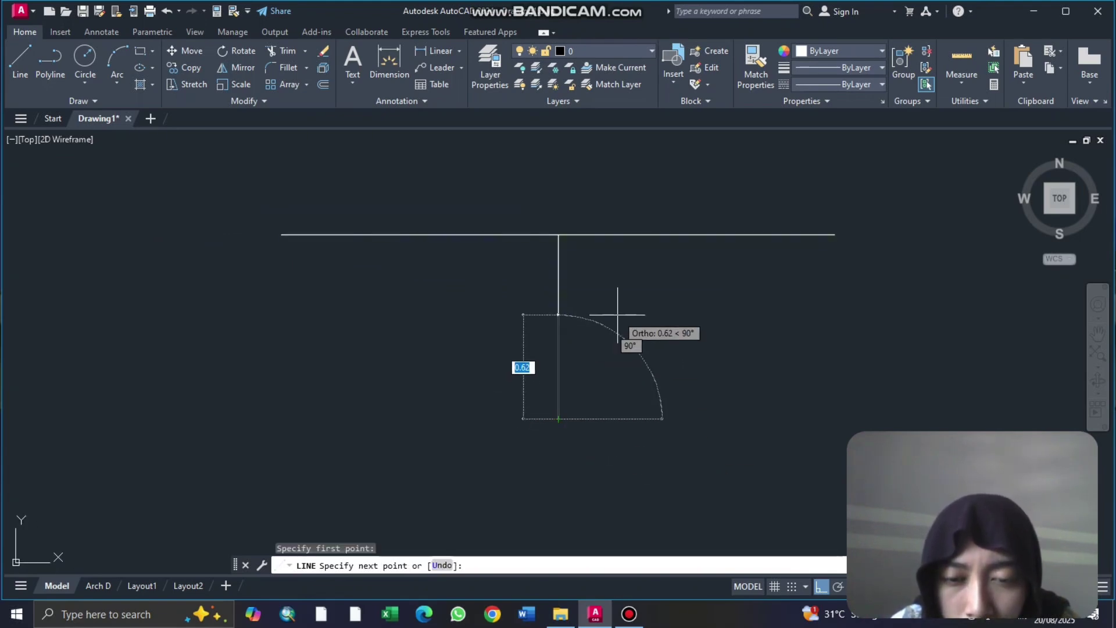
type("0.")
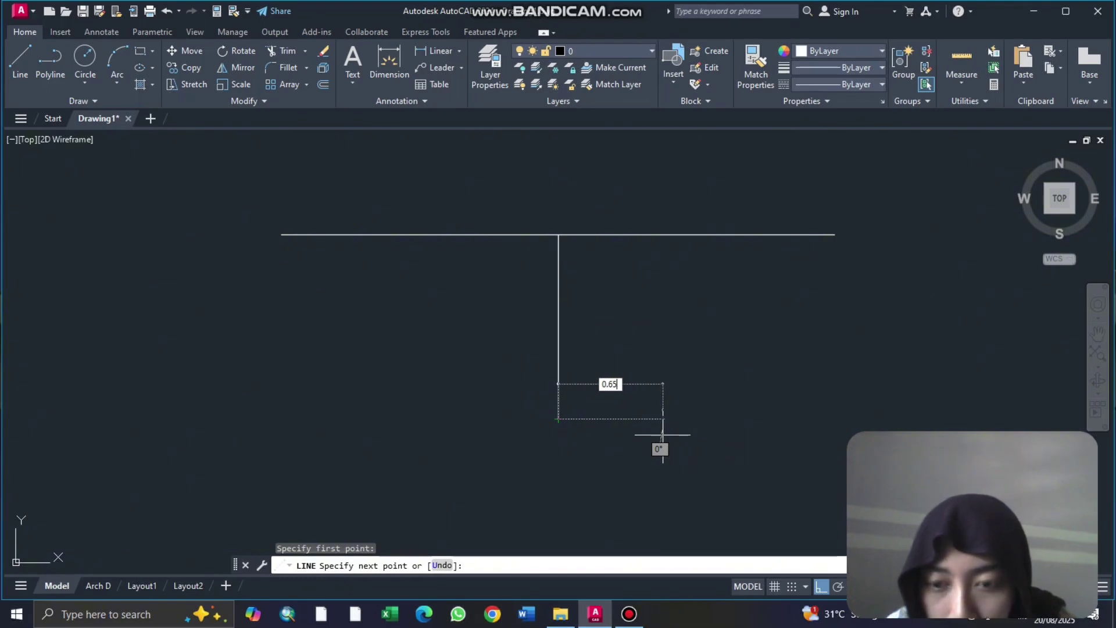
type("65")
key("Return")
key("Escape")
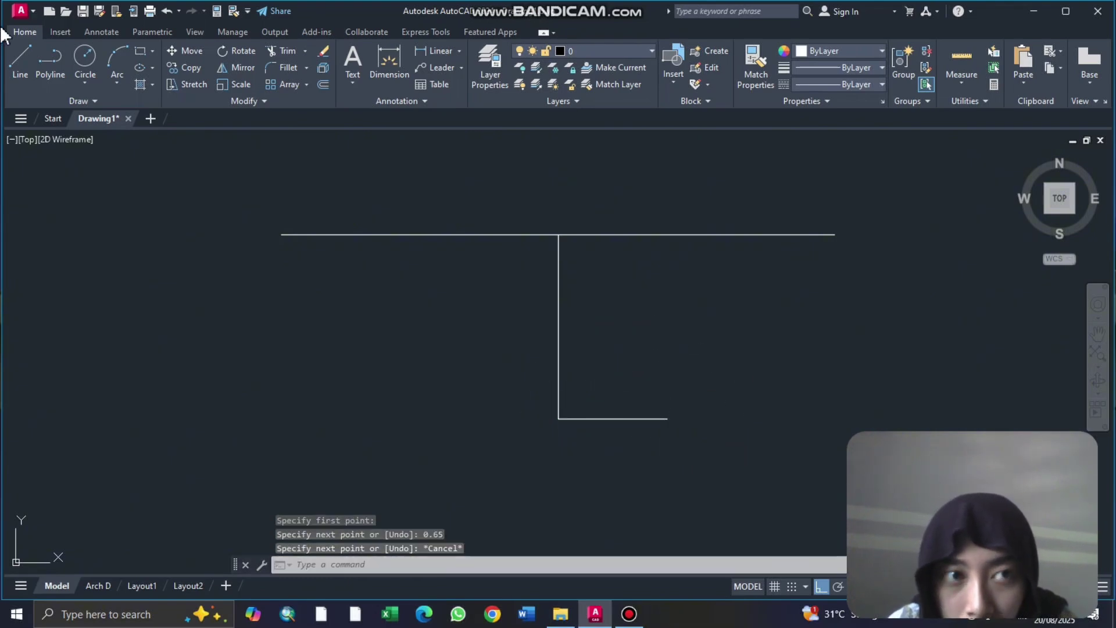
Step: Draw a horizontal line 0.65 long to the left from the lower end of the vertical line
left_click(21, 58)
left_click(558, 418)
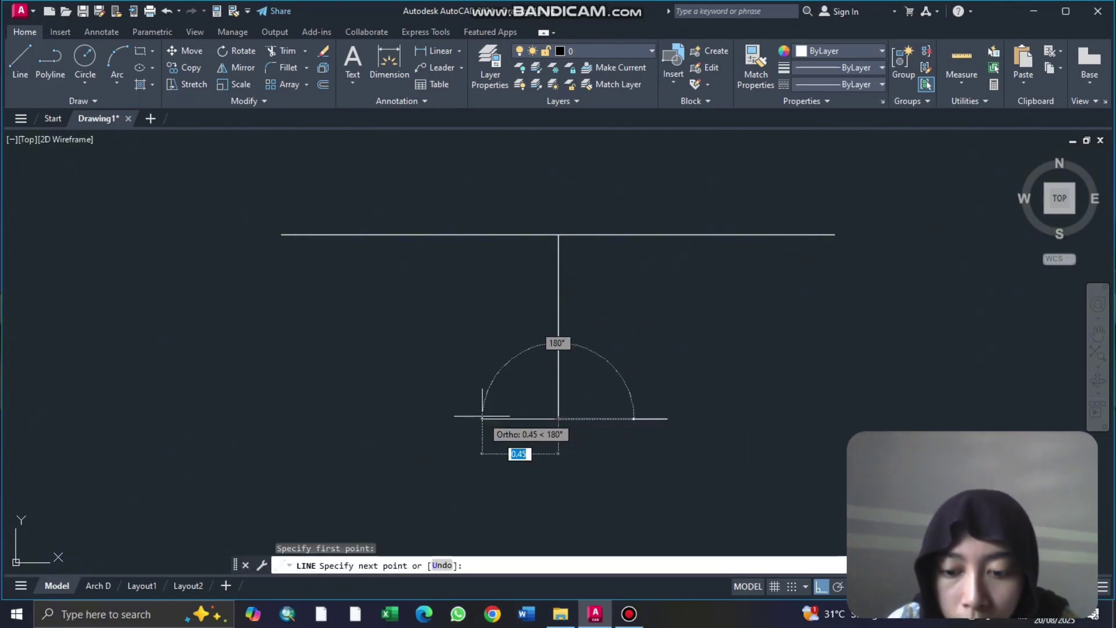
type("0.")
key("Return")
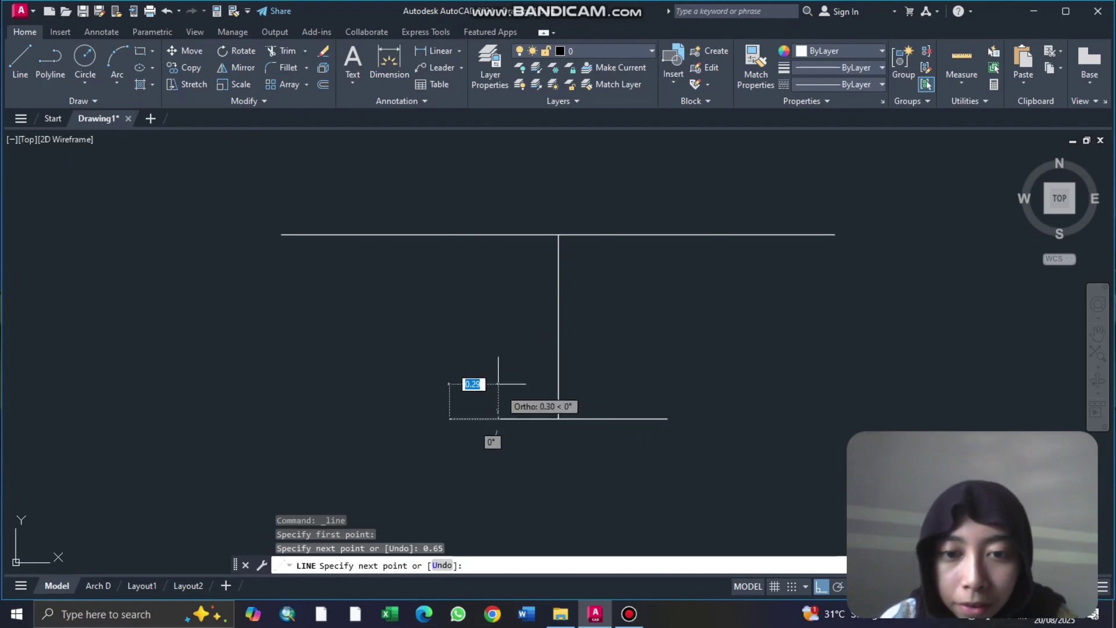
key("Escape")
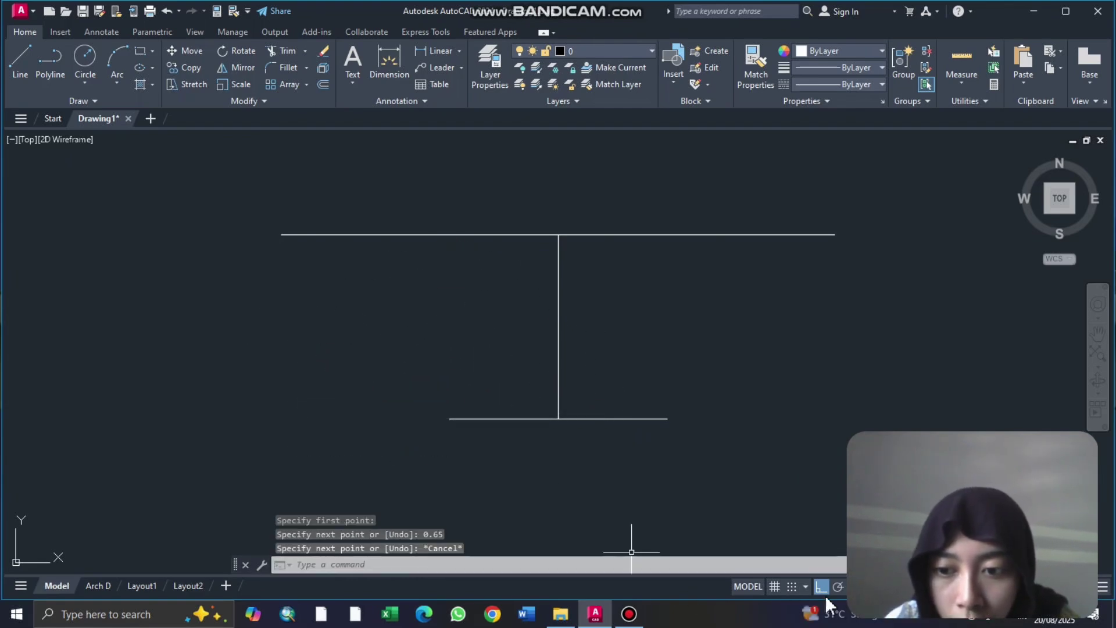
Step: Switch from ortho to polar tracking and draw a slanted line joining the left ends of the top and bottom lines
left_click(839, 584)
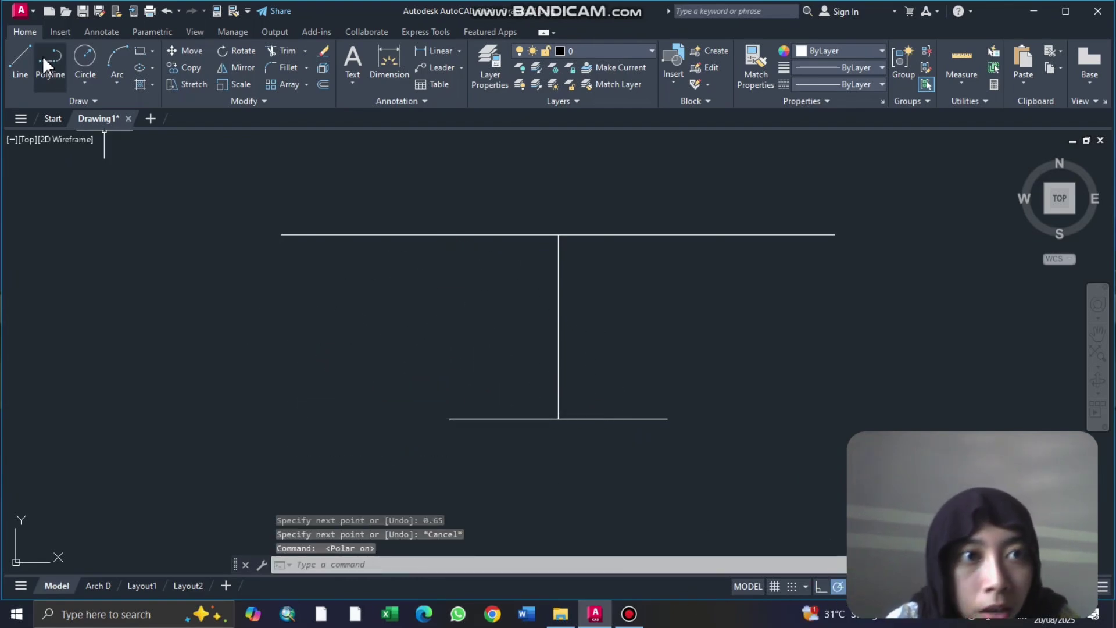
left_click(21, 61)
left_click(281, 234)
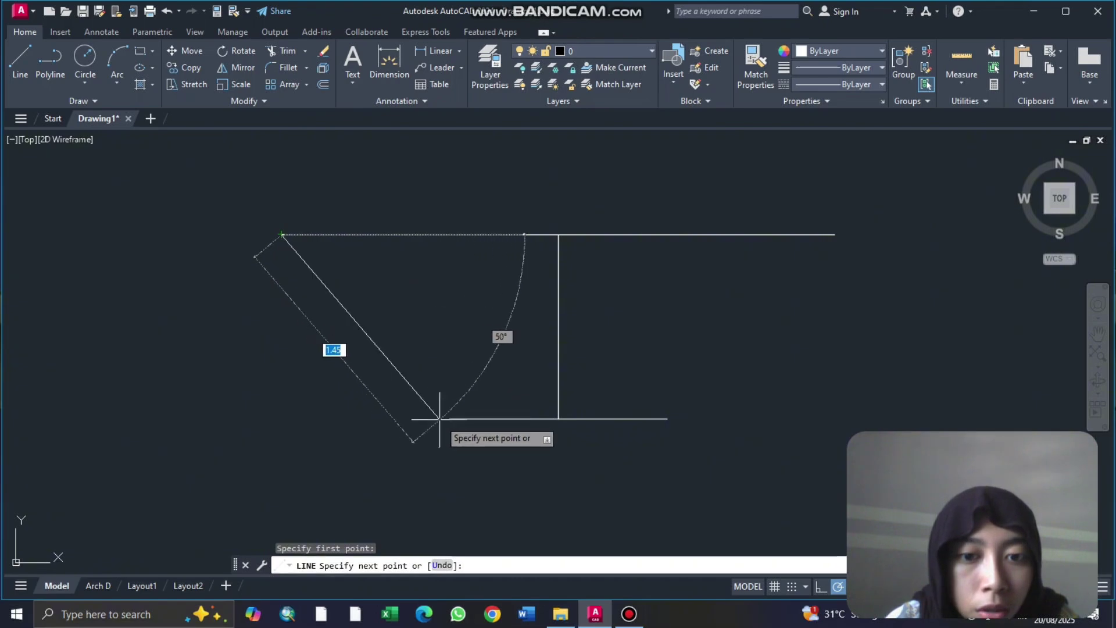
scroll(450, 421, "up", 5)
left_click(507, 467)
key("Escape")
scroll(626, 423, "down", 8)
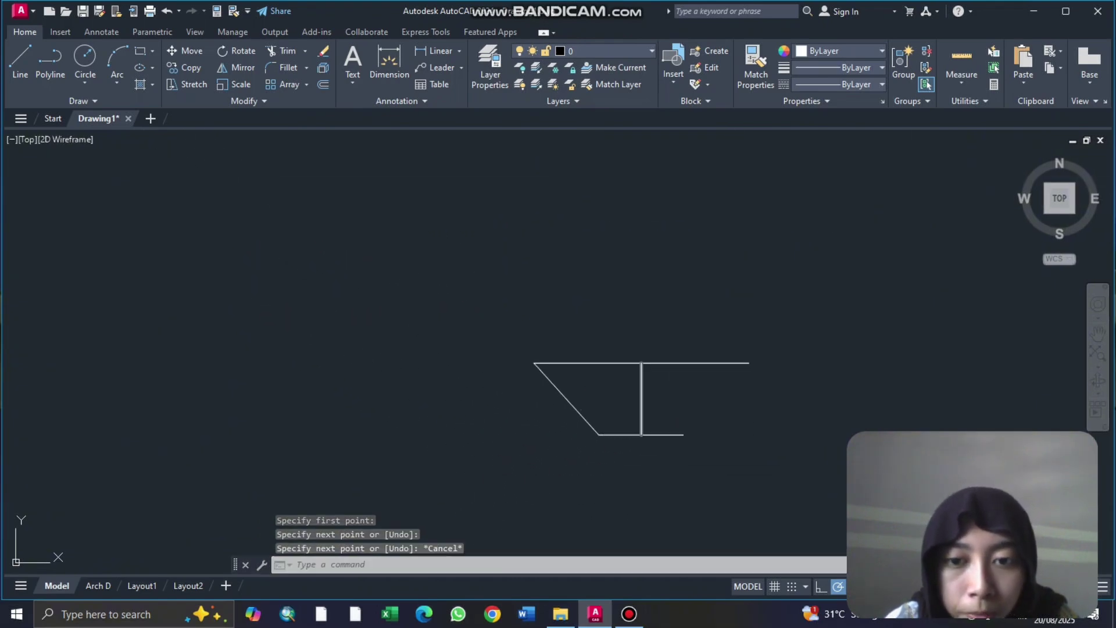
Step: Draw a slanted line joining the right ends of the top and bottom lines to close the trapezoid
scroll(805, 385, "up", 4)
left_click(9, 65)
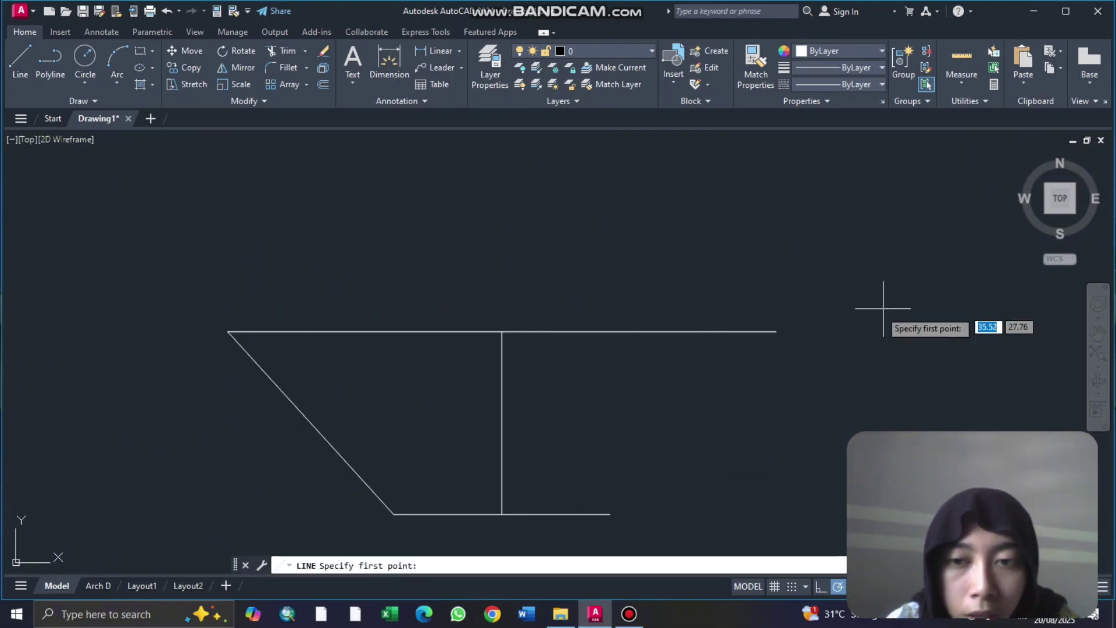
left_click(776, 331)
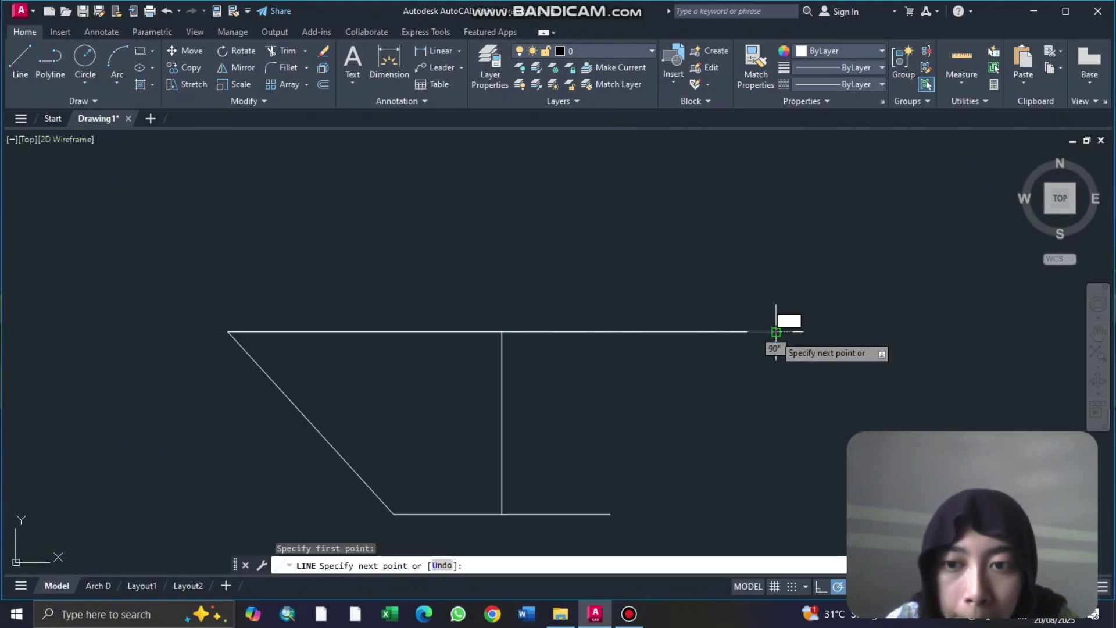
left_click(609, 514)
key("Escape")
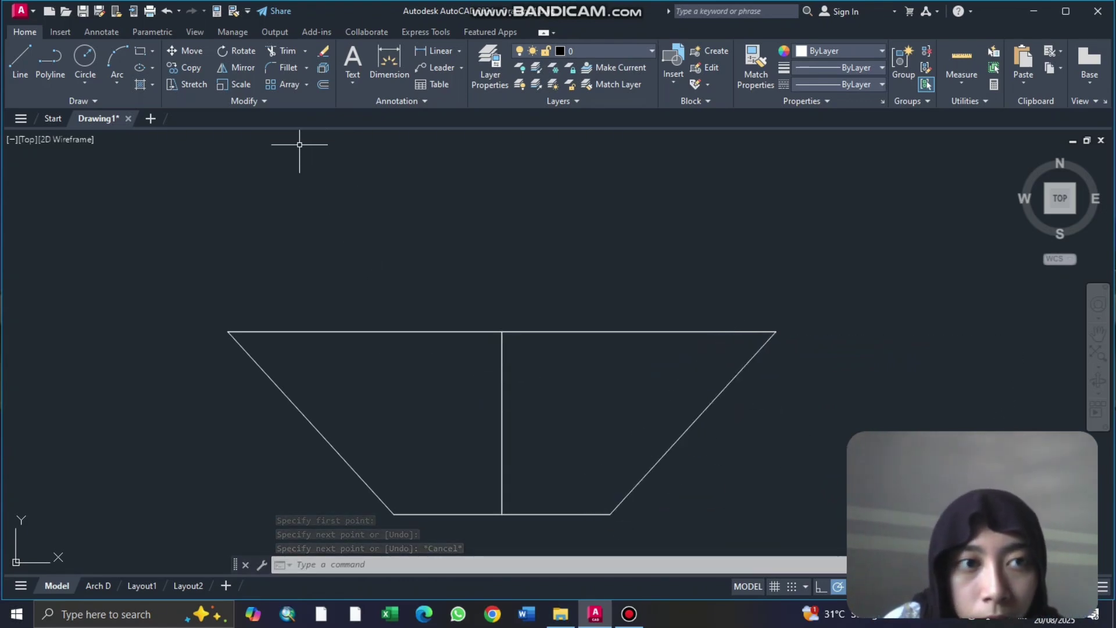
Step: Trace the trapezoid with a polyline through its four corners, starting and ending at the upper-left corner
left_click(64, 66)
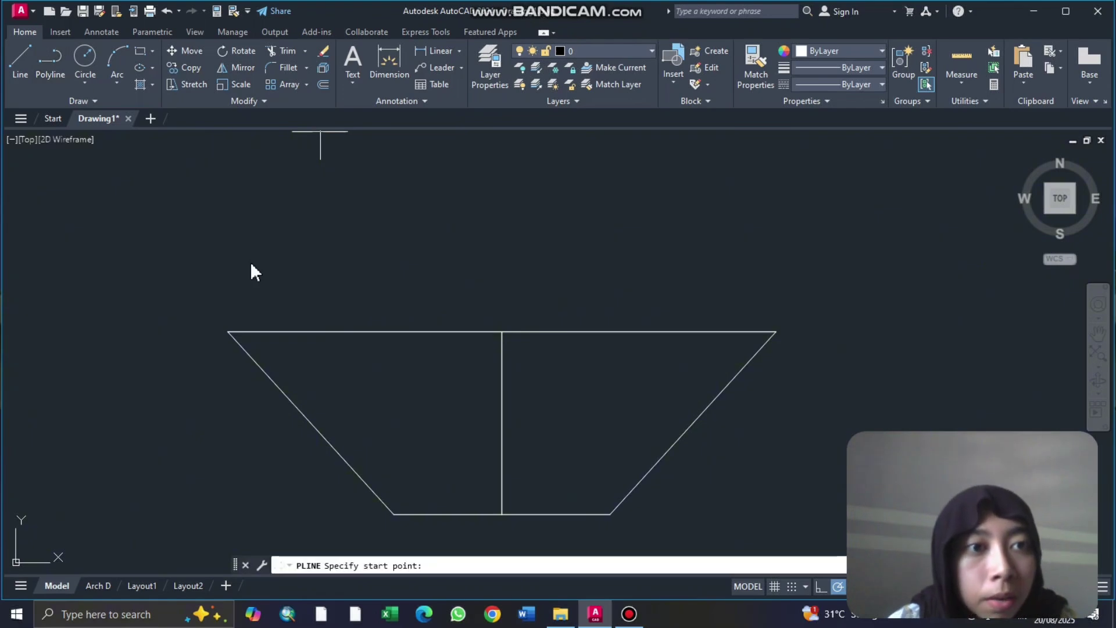
left_click(228, 332)
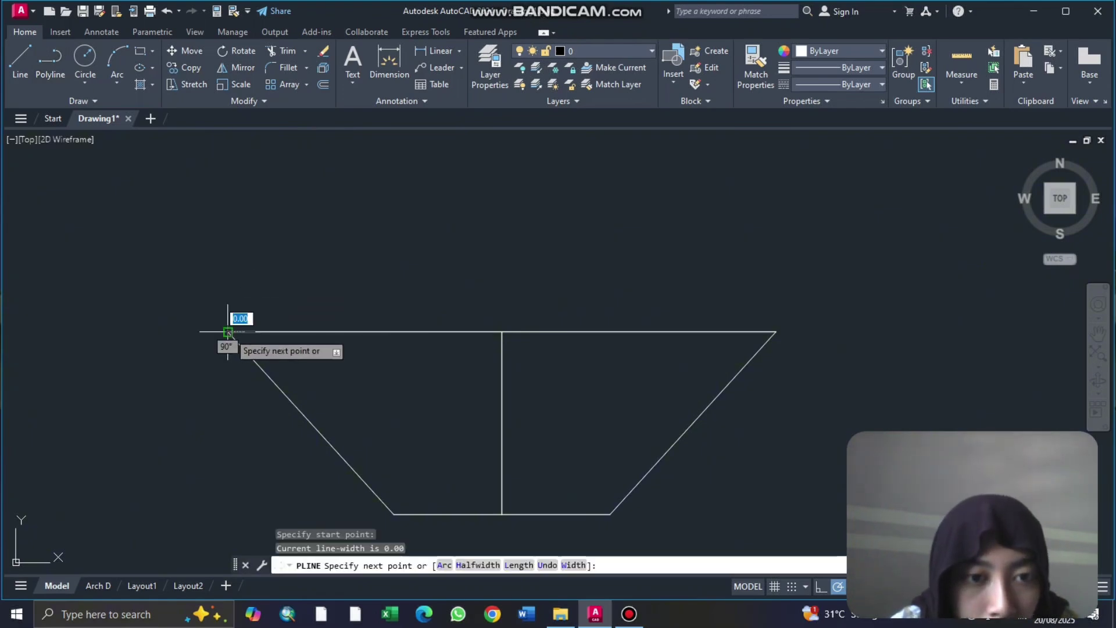
left_click(393, 513)
left_click(609, 513)
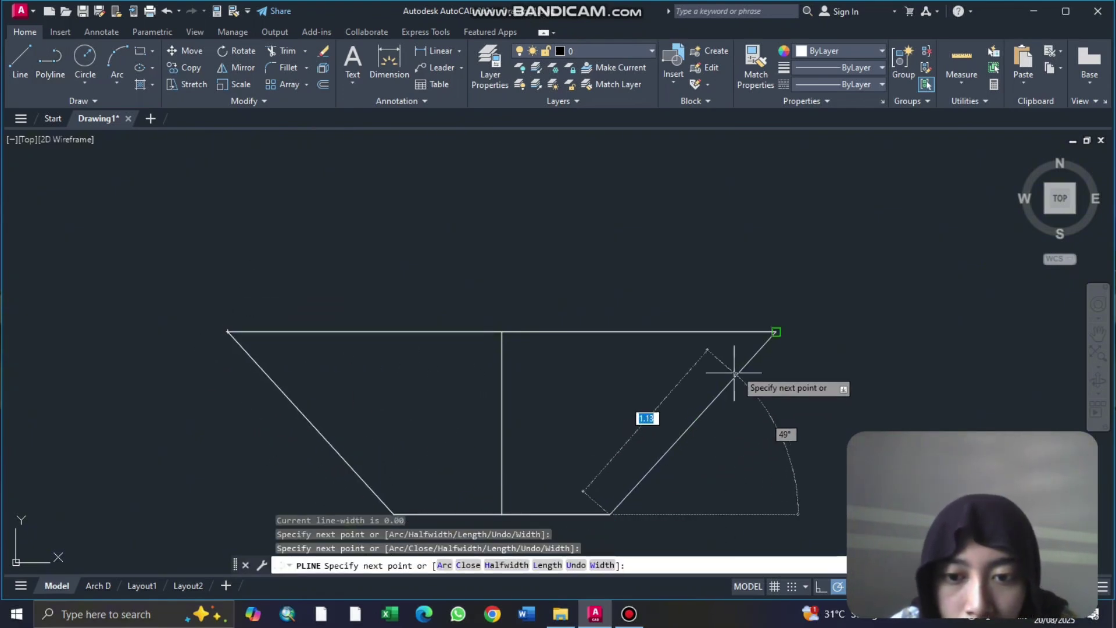
left_click(776, 331)
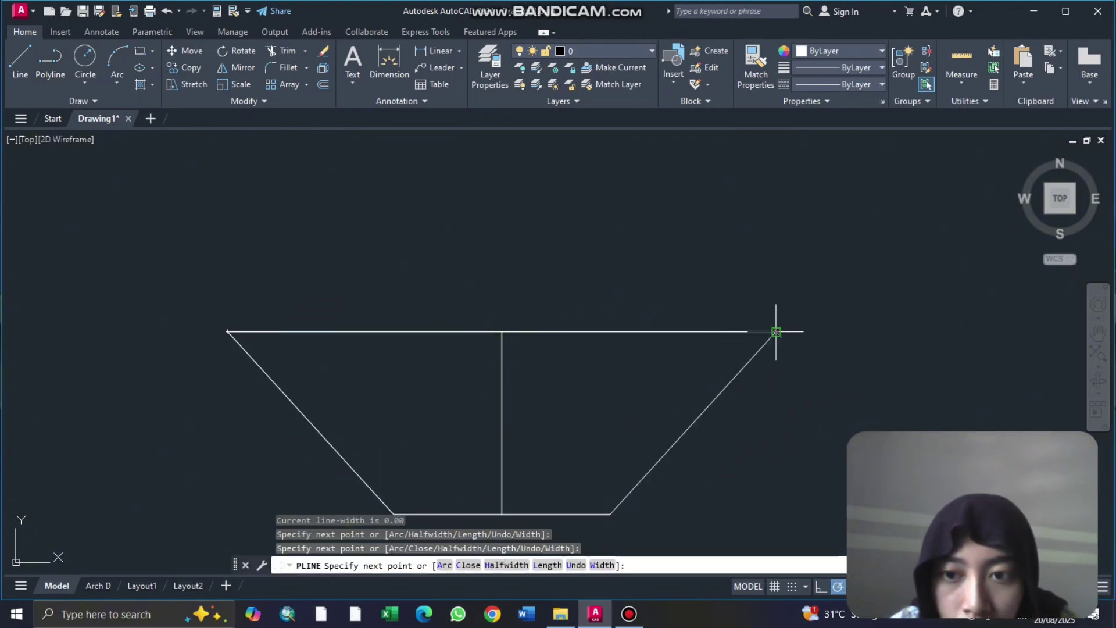
left_click(226, 329)
key("Escape")
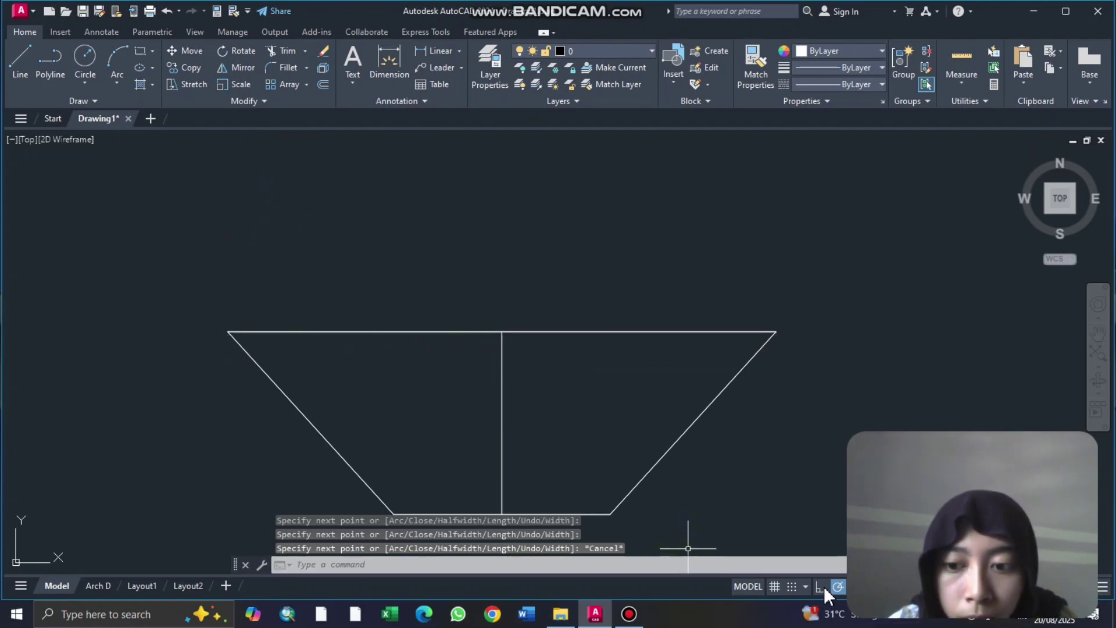
Step: Turn ortho mode on and offset the trapezoid polyline outward by 0.2
left_click(822, 587)
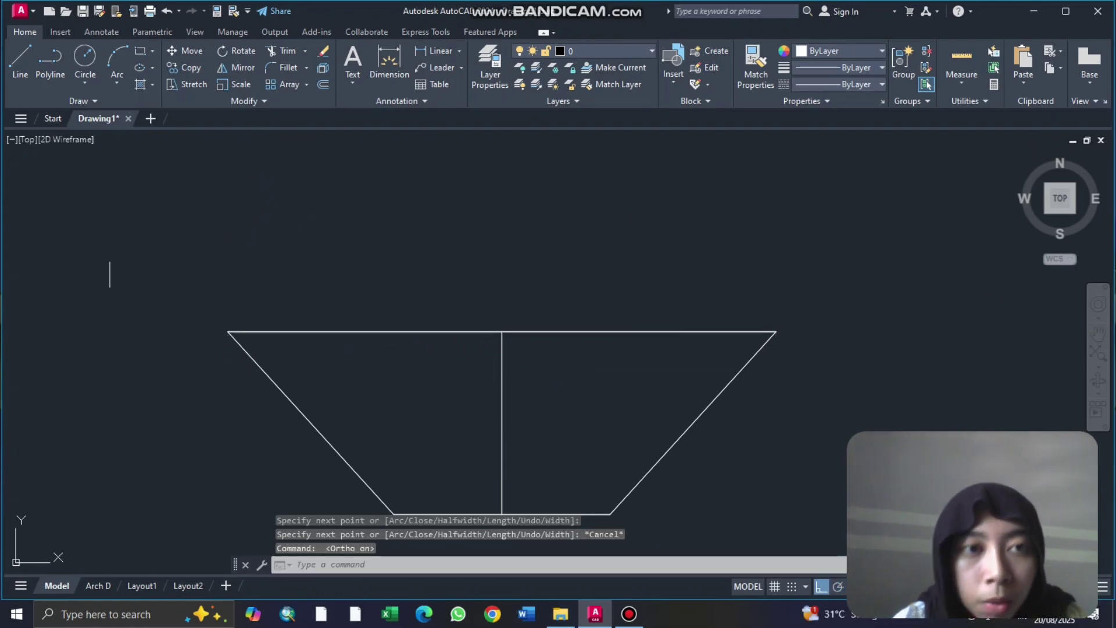
left_click(323, 85)
scroll(540, 250, "down", 3)
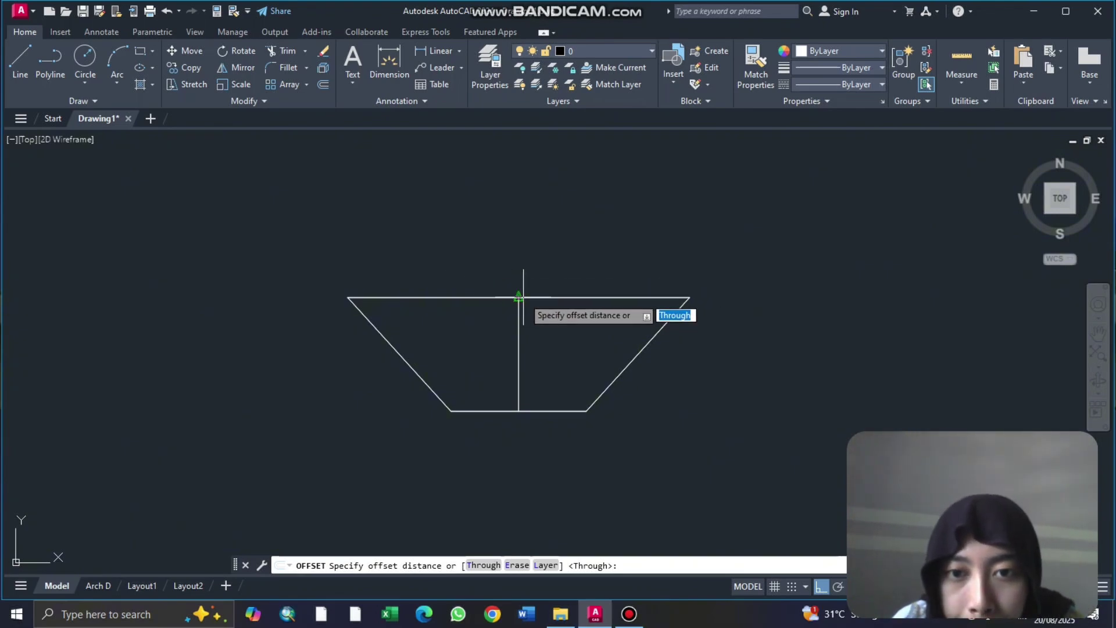
left_click(399, 352)
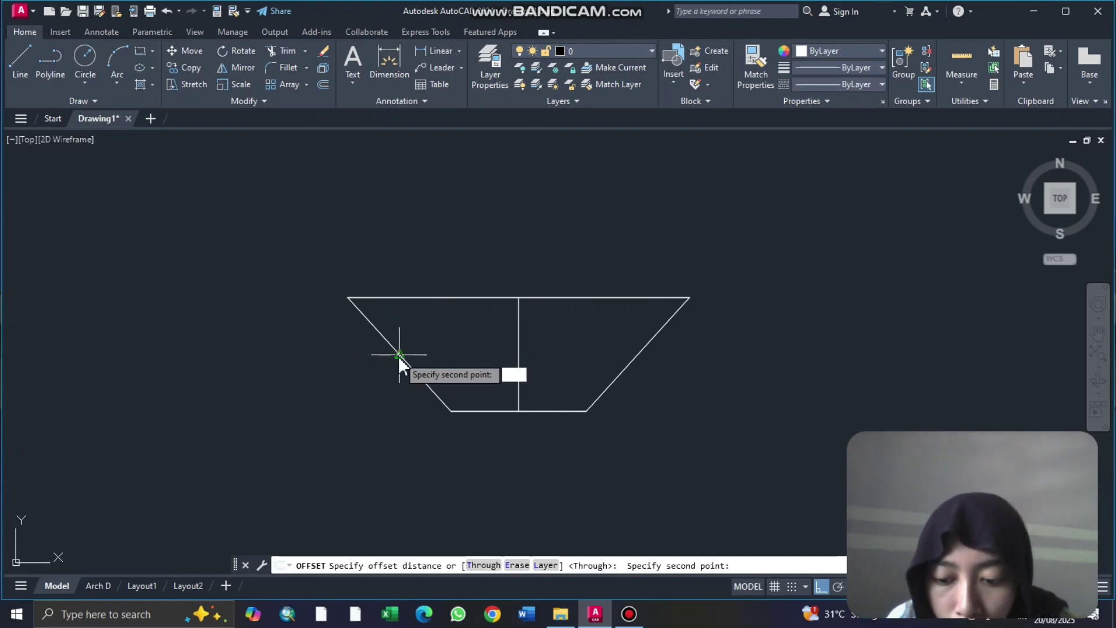
type("0.2")
key("Return")
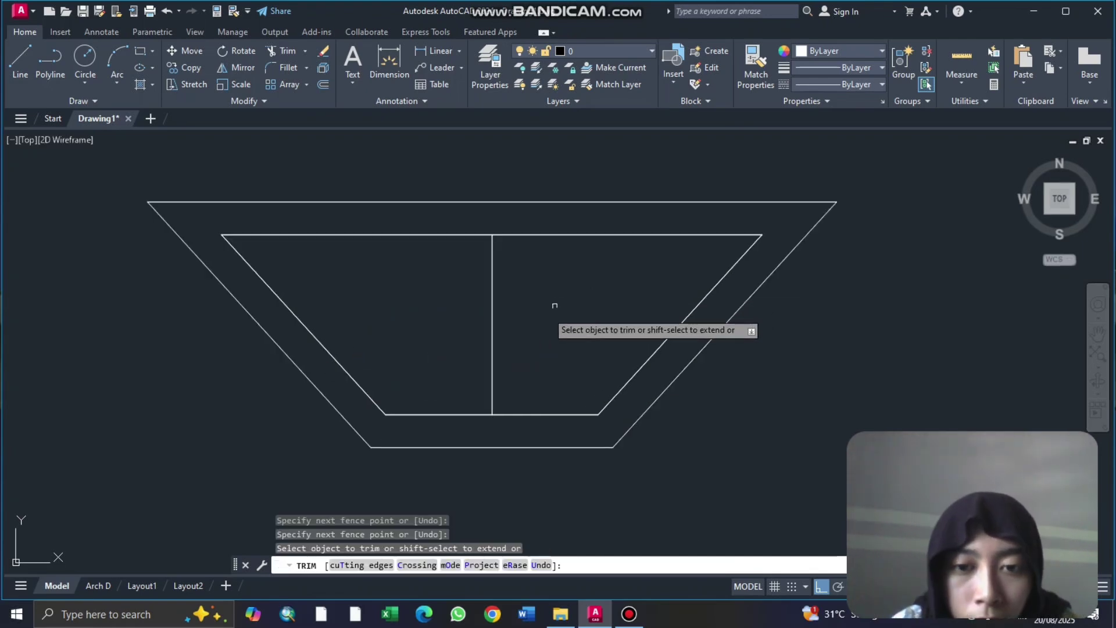
scroll(548, 307, "down", 6)
key("Escape")
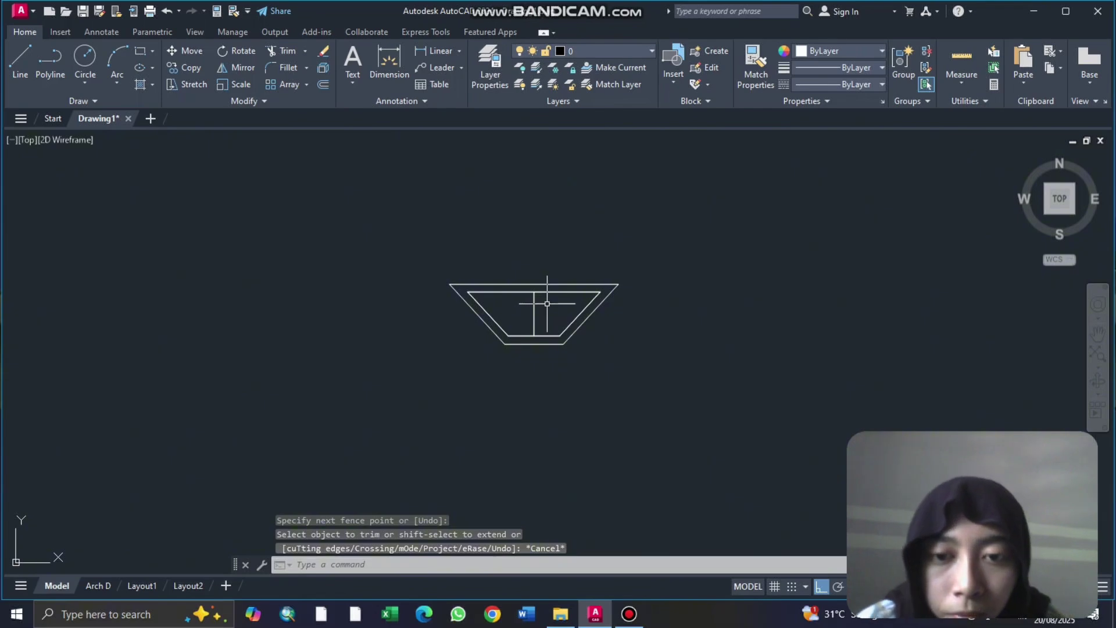
scroll(534, 291, "up", 6)
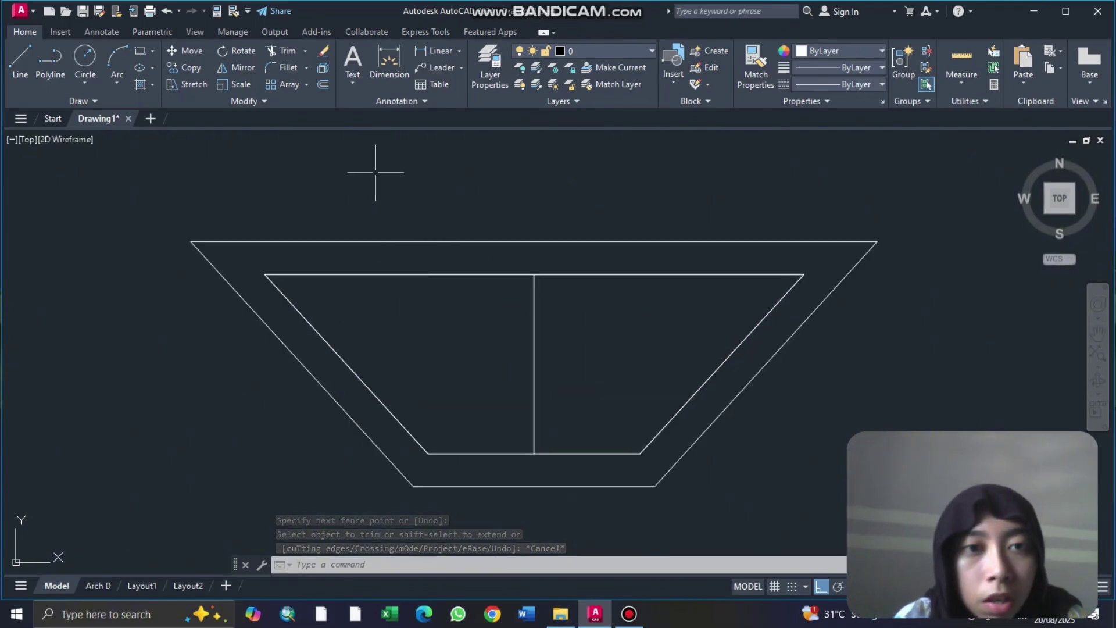
scroll(456, 250, "down", 5)
scroll(456, 261, "up", 7)
scroll(461, 256, "down", 2)
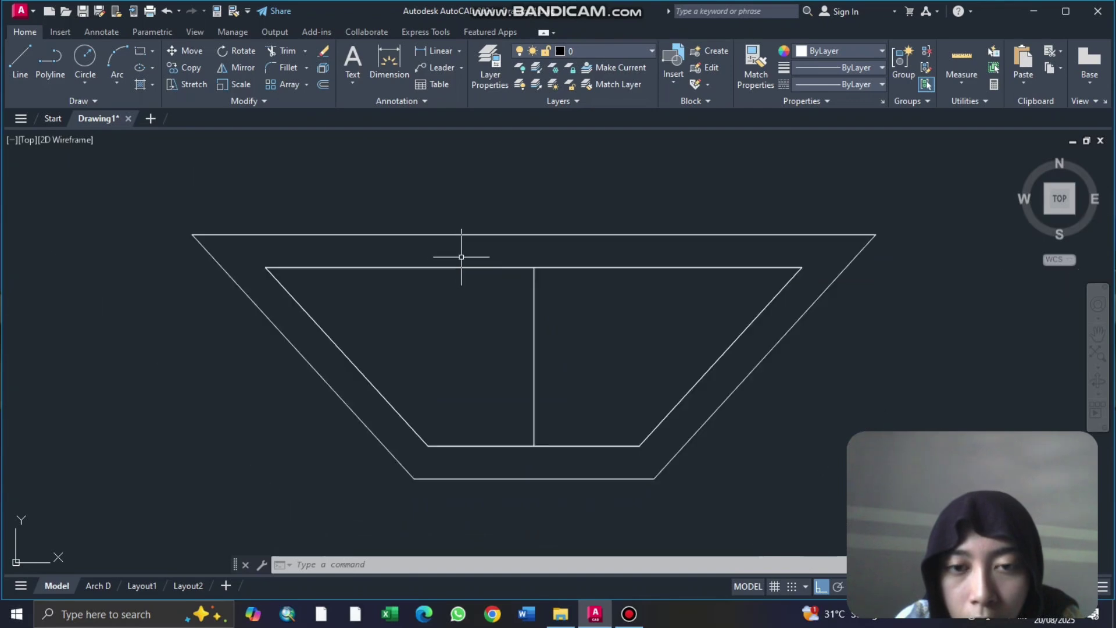
scroll(461, 256, "down", 2)
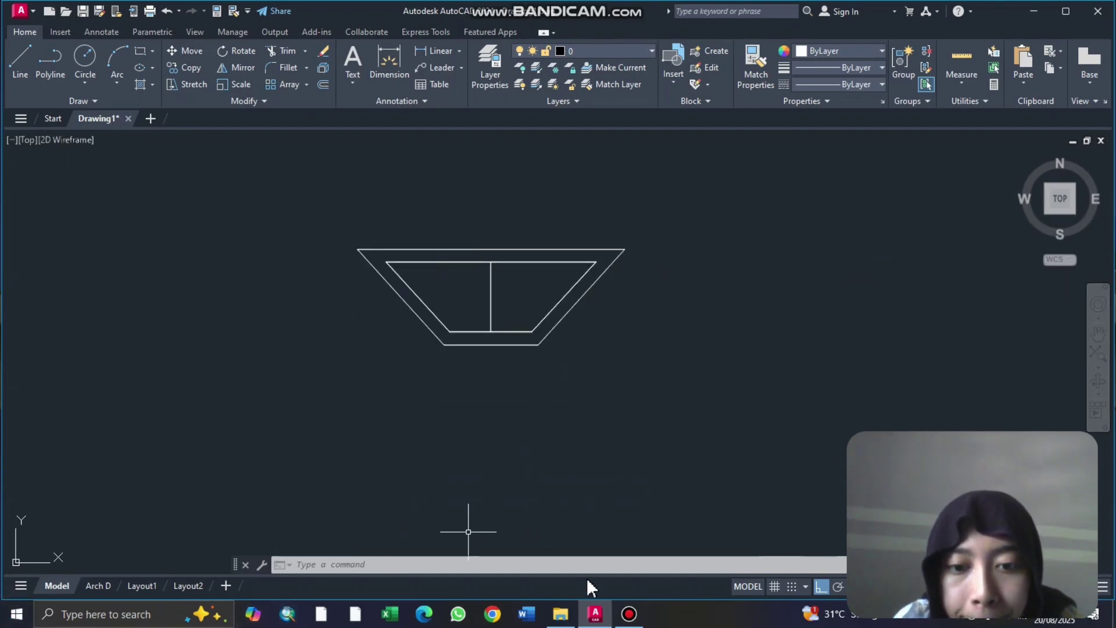
scroll(488, 278, "up", 2)
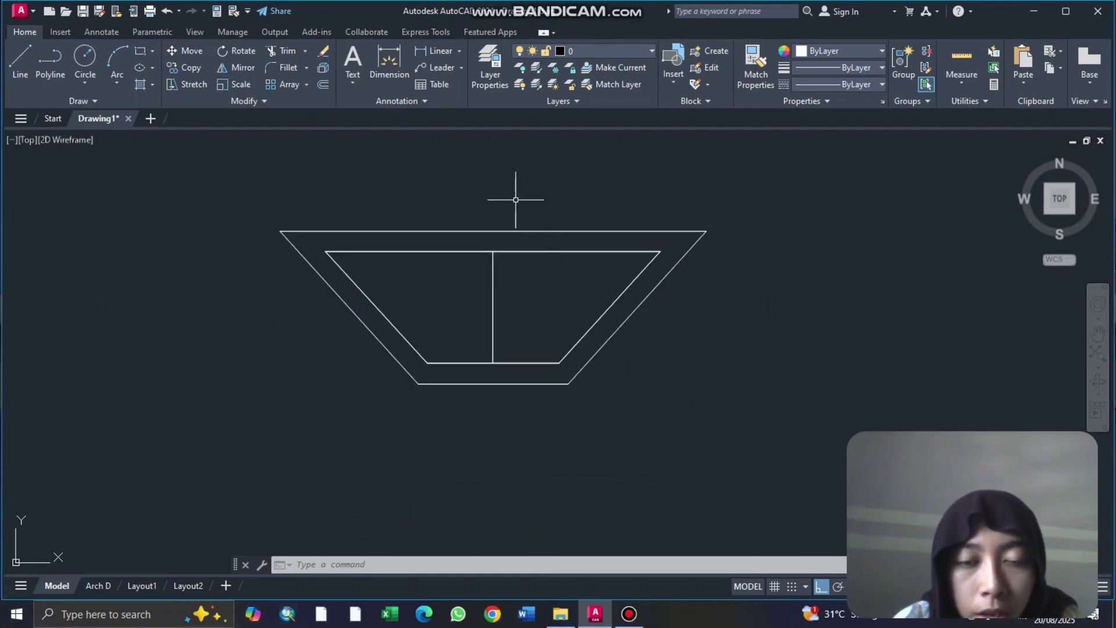
Step: Draw a horizontal line from the inner trapezoid's upper-left corner past the outer slanted edge, and trim off the overhang
middle_click_drag(509, 207, 428, 246)
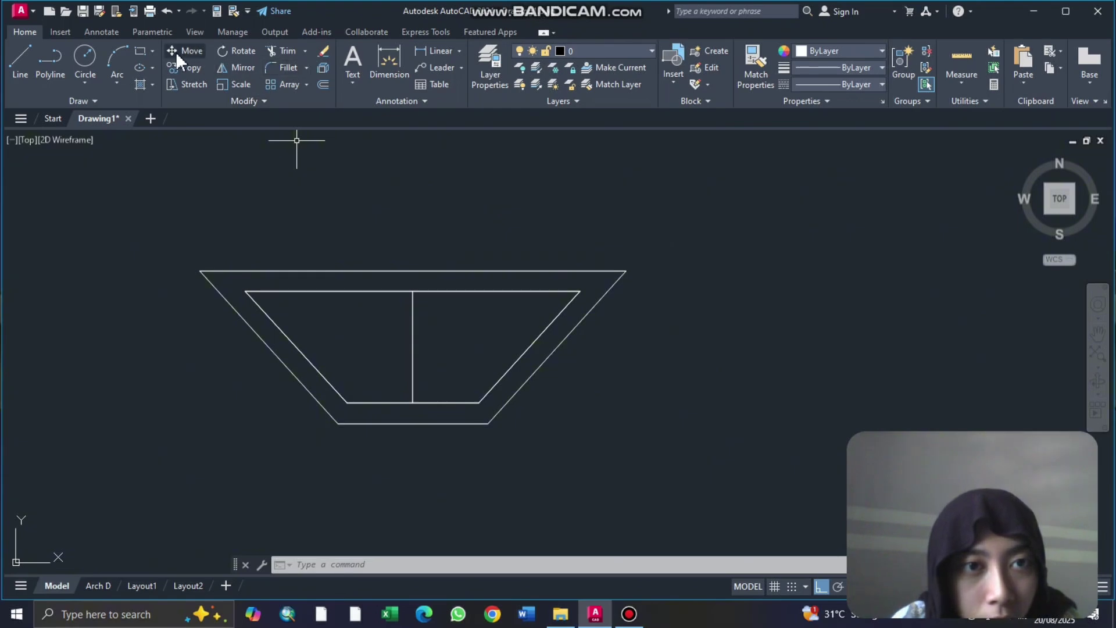
left_click(22, 63)
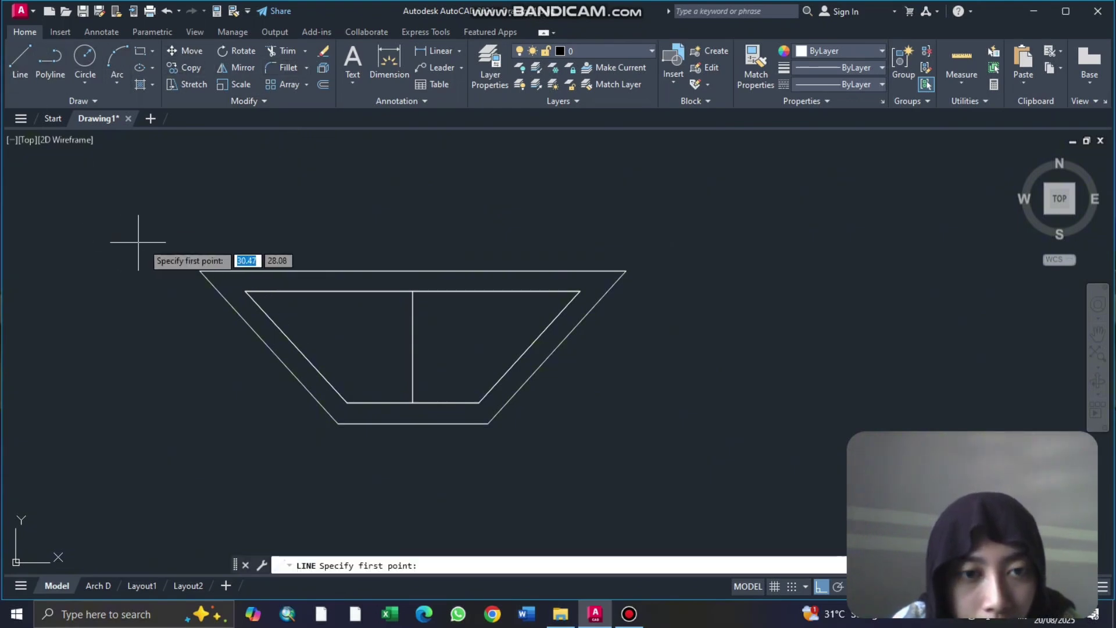
scroll(221, 291, "up", 6)
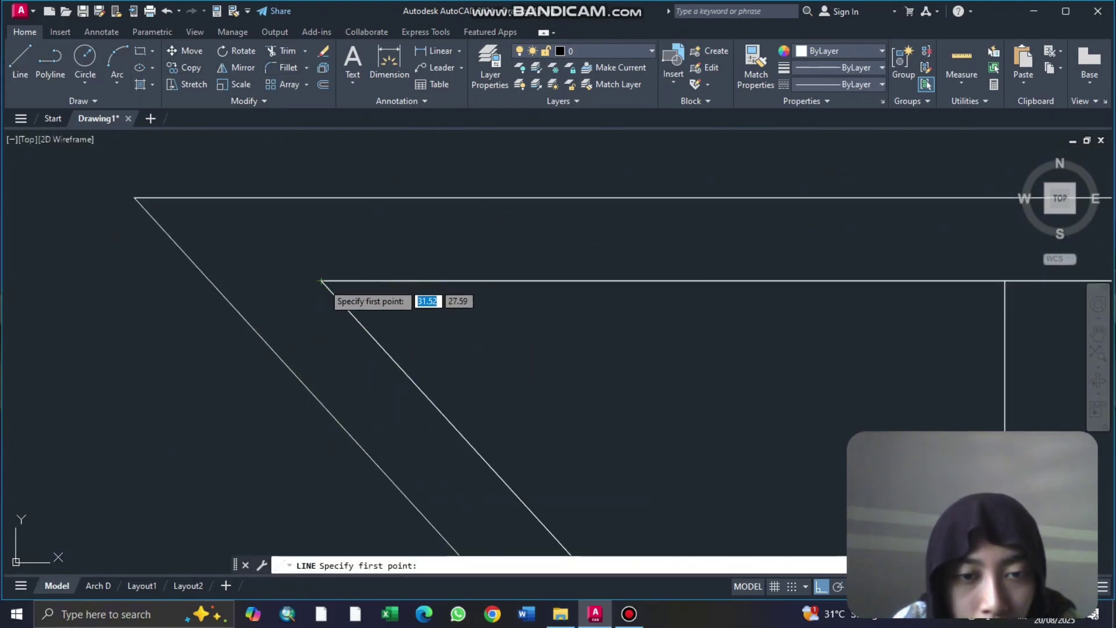
left_click(321, 280)
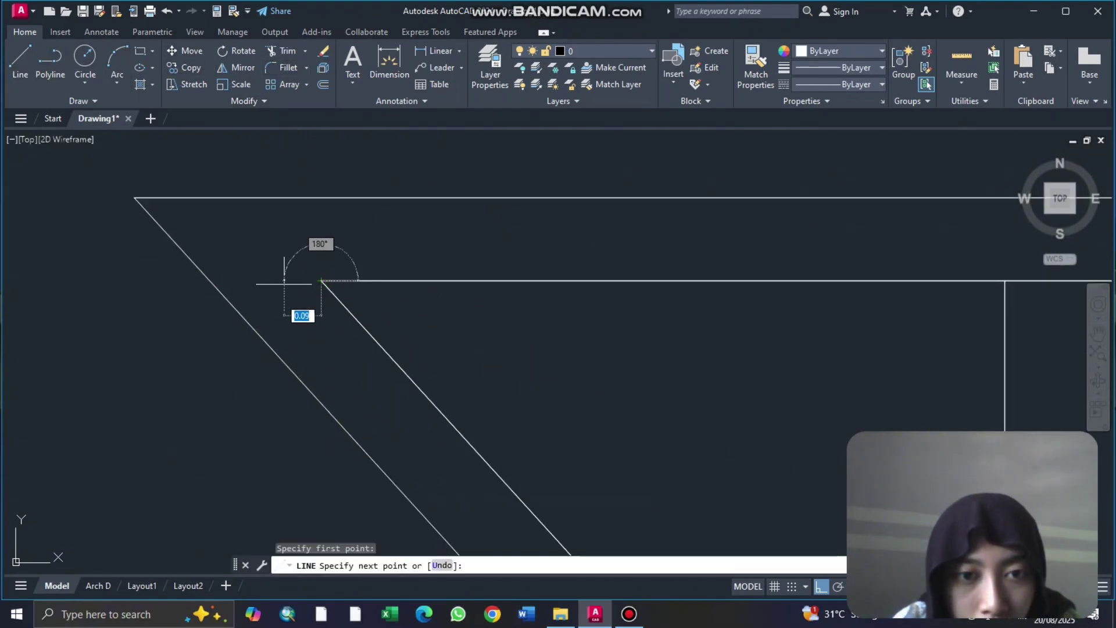
left_click(186, 286)
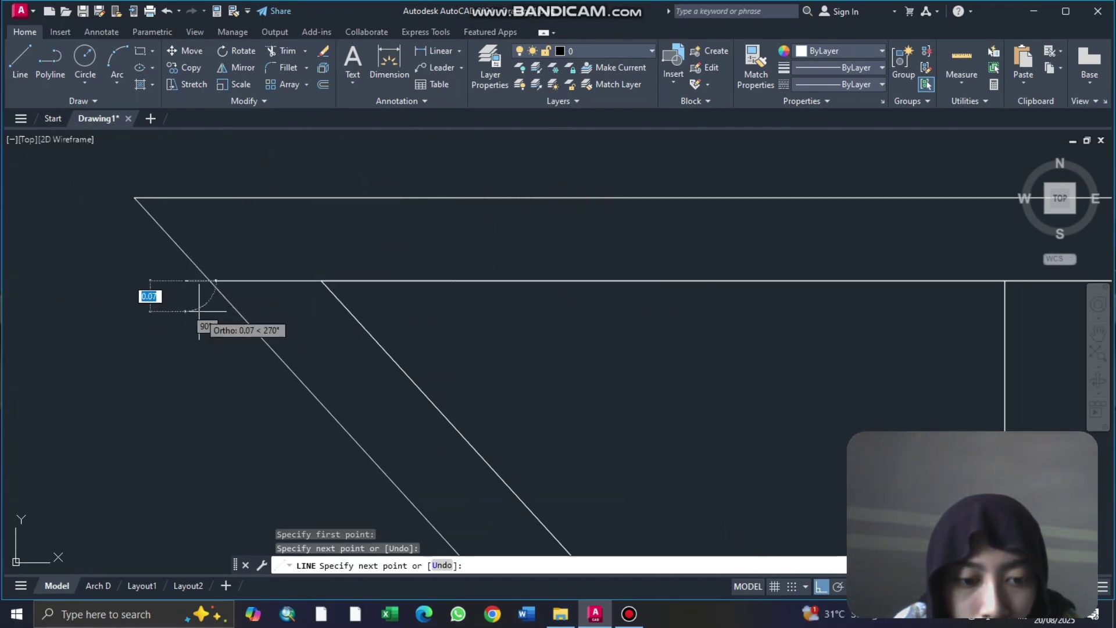
key("Escape")
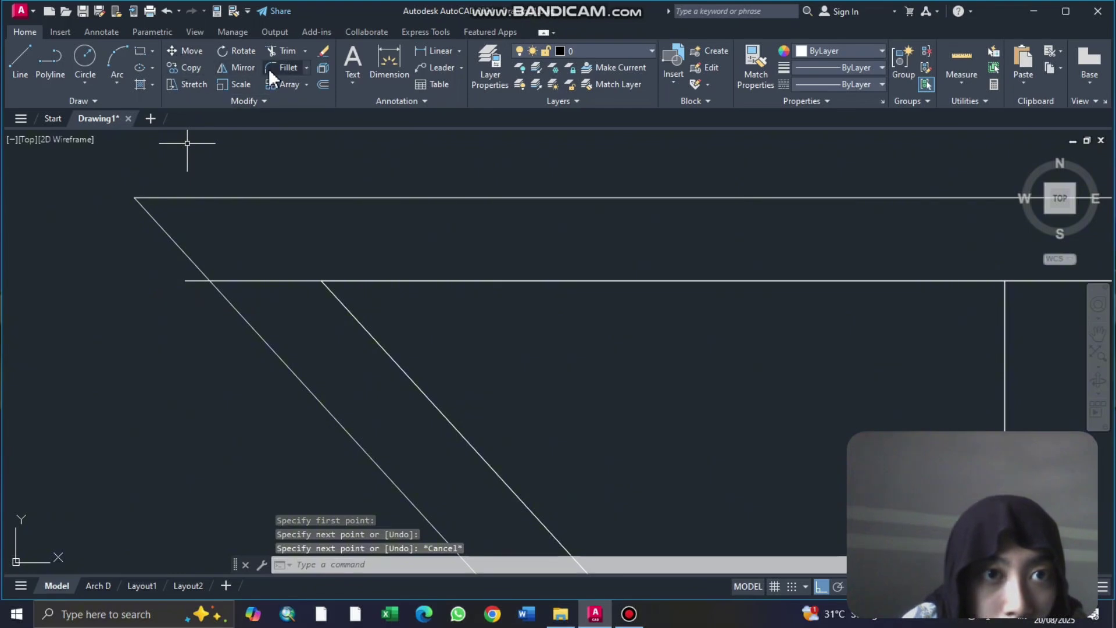
left_click(284, 51)
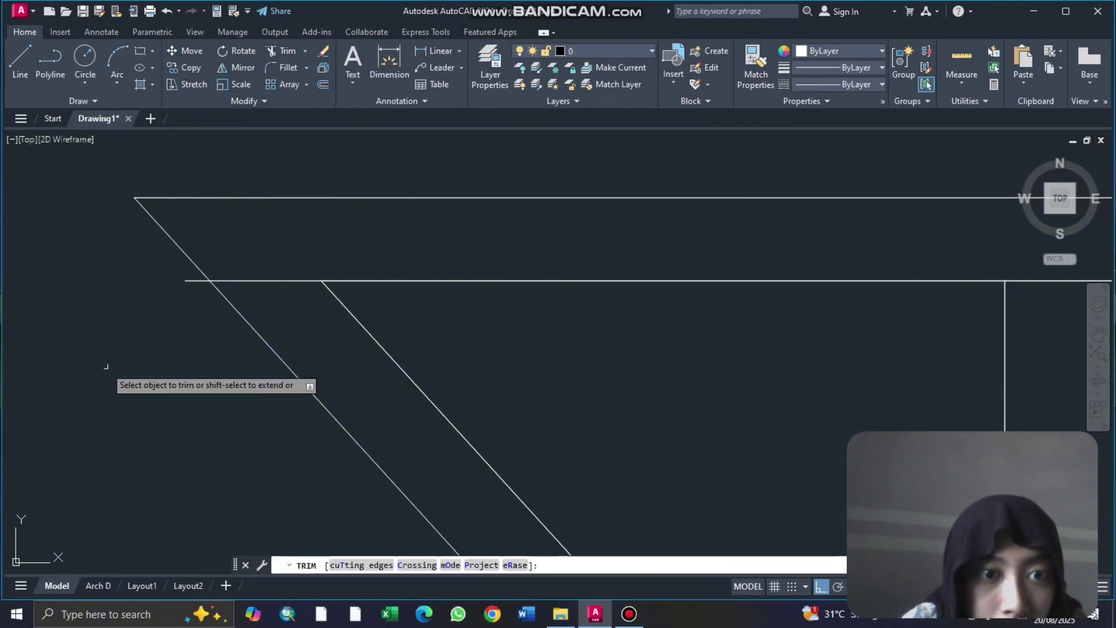
left_click(185, 280)
Step: Draw a horizontal line in two segments from the inner trapezoid's upper-right corner past the outer slanted edge
middle_click_drag(650, 309, 249, 294)
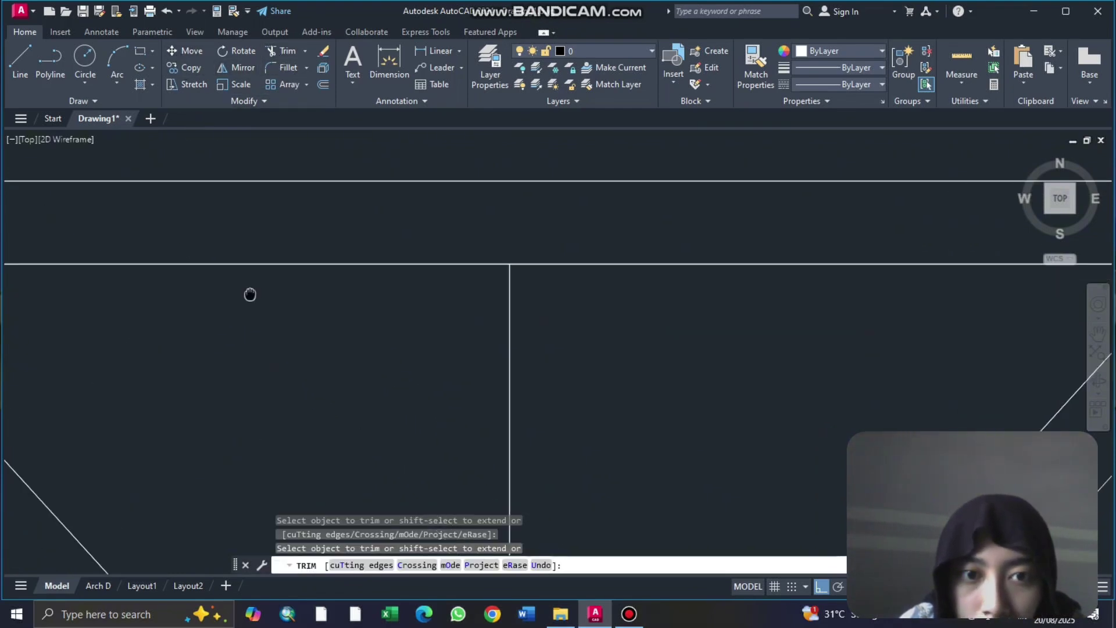
middle_click_drag(1092, 299, 287, 287)
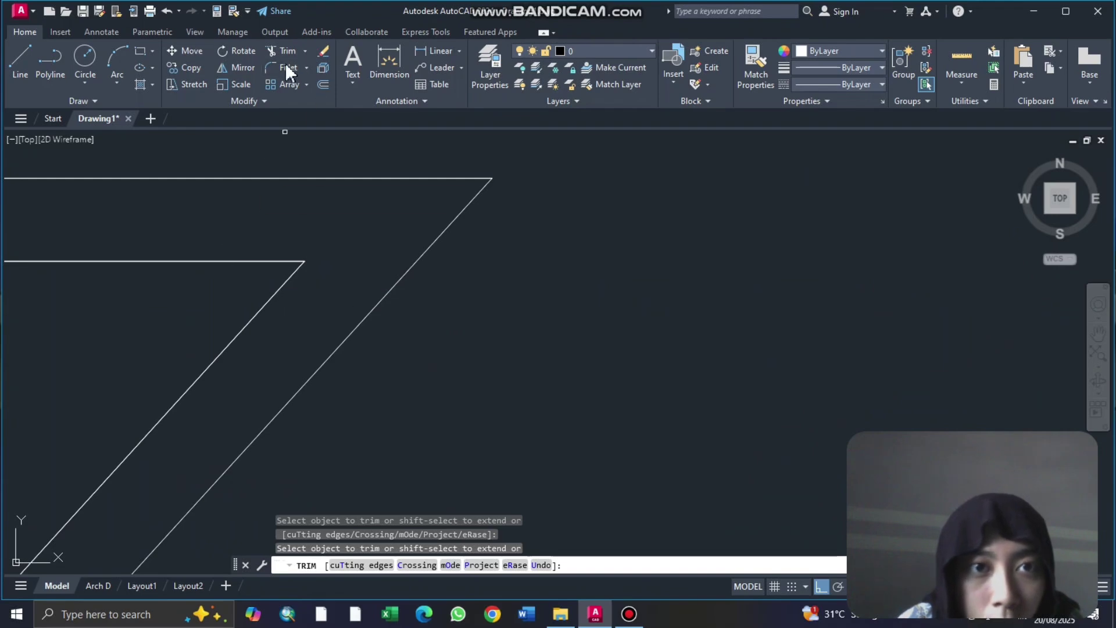
left_click(26, 63)
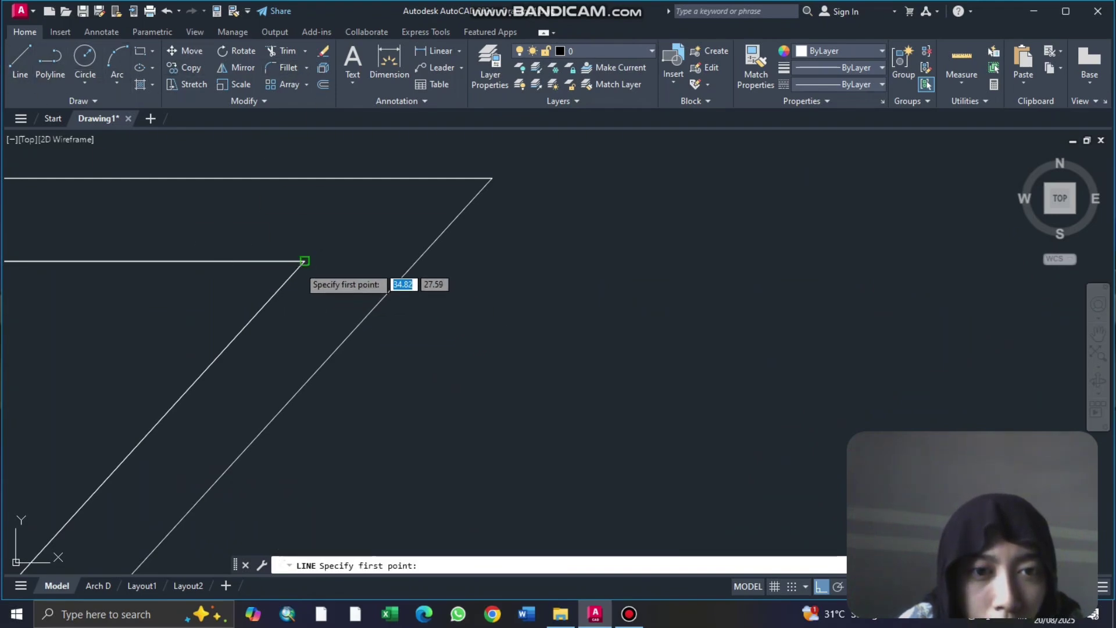
left_click(303, 259)
left_click(414, 265)
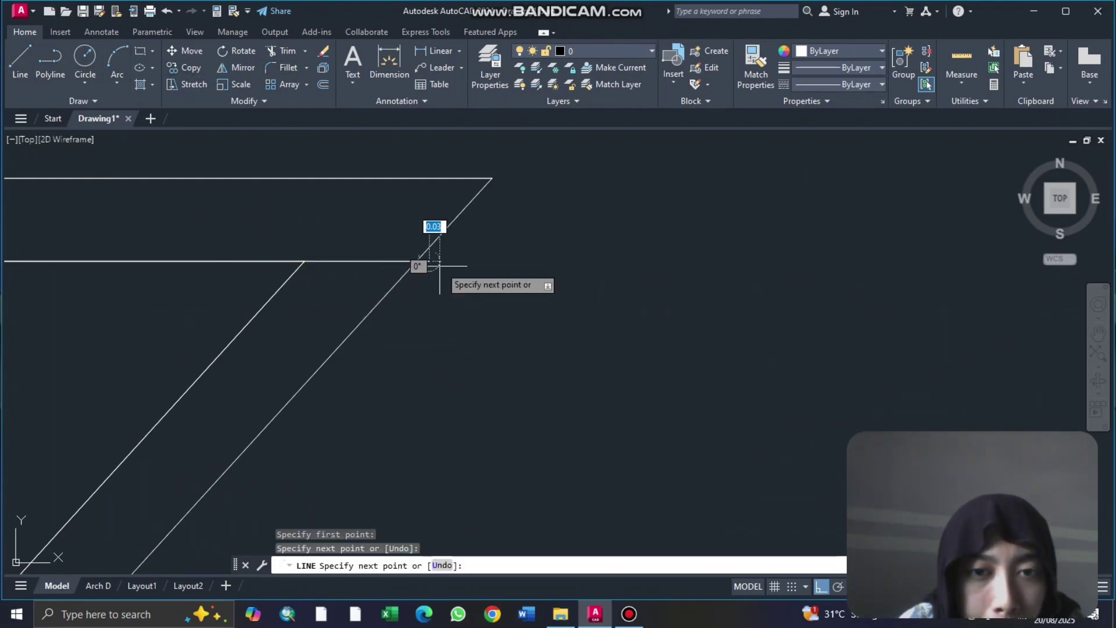
left_click(459, 260)
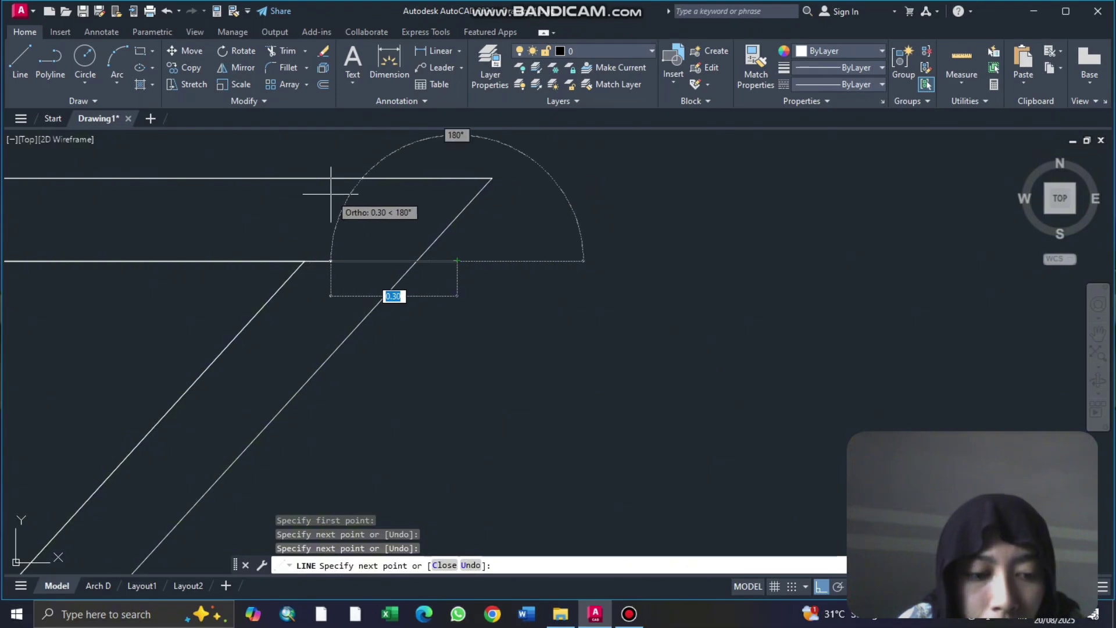
key("Escape")
Step: Trim the end of the horizontal line that overhangs the outer trapezoid's right slanted edge
left_click(283, 51)
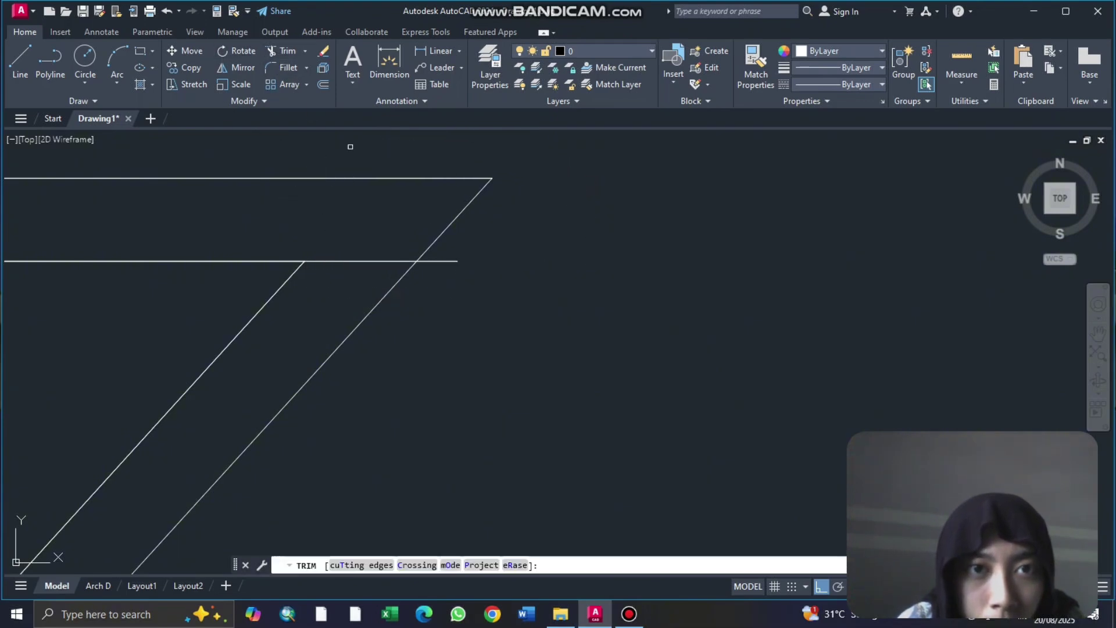
left_click(450, 261)
left_click(423, 259)
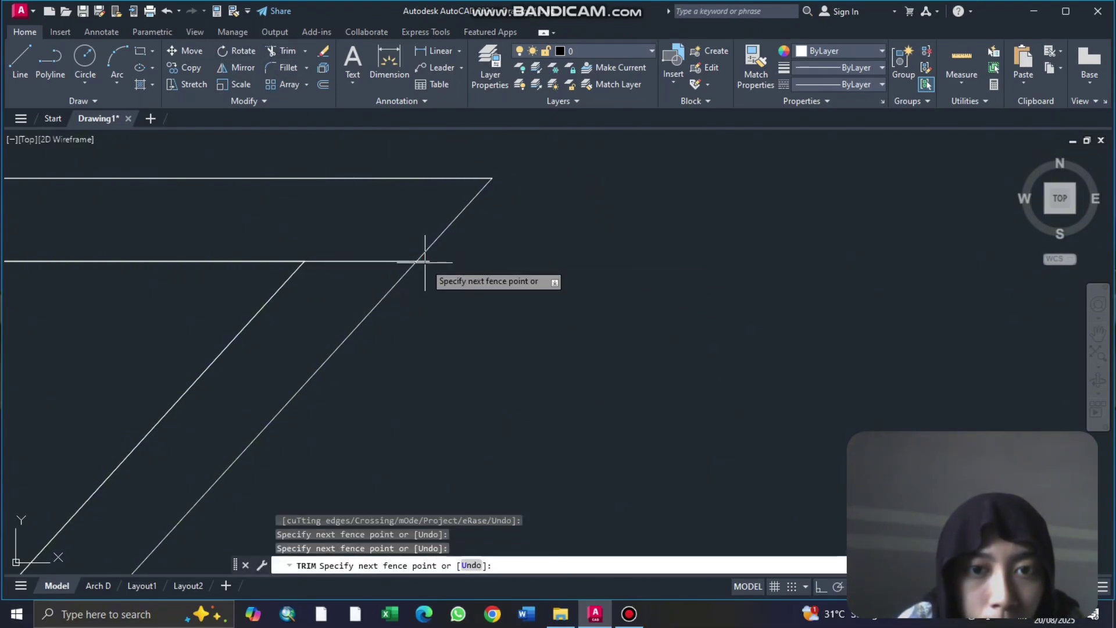
key("Escape")
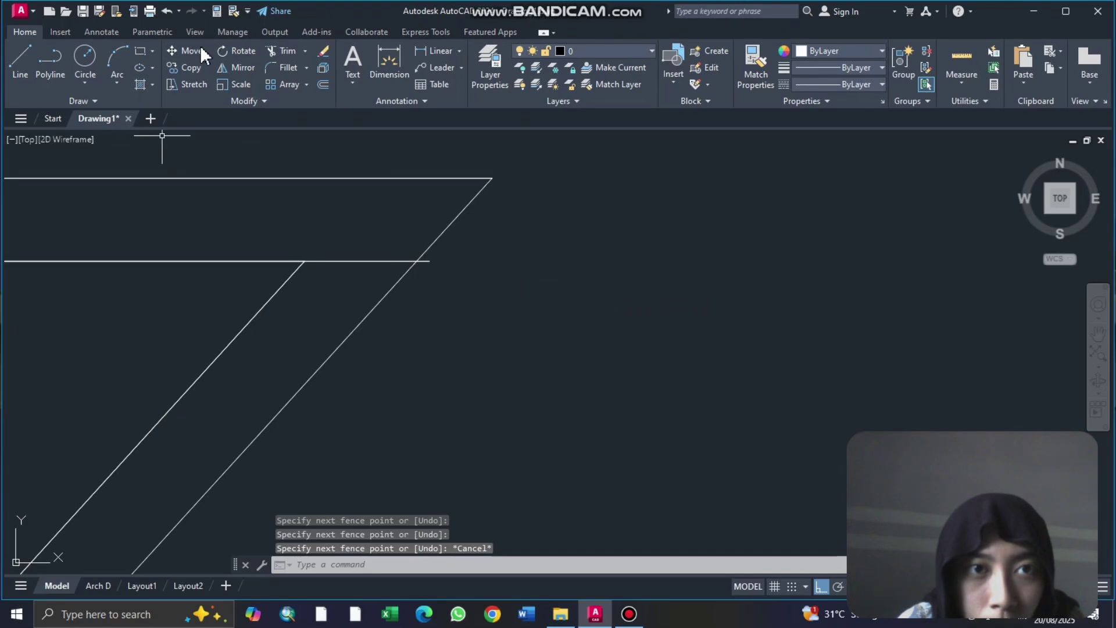
Step: Trim off the remaining stub of the extended top line beyond the outer trapezoid's right slanted edge
left_click(273, 56)
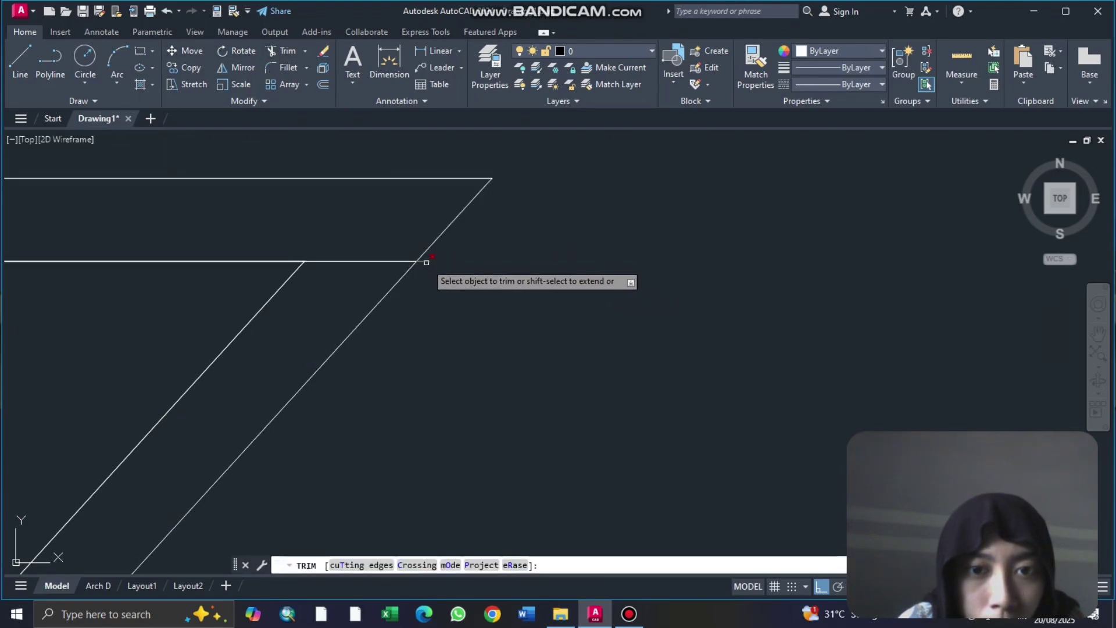
left_click(424, 260)
key("Escape")
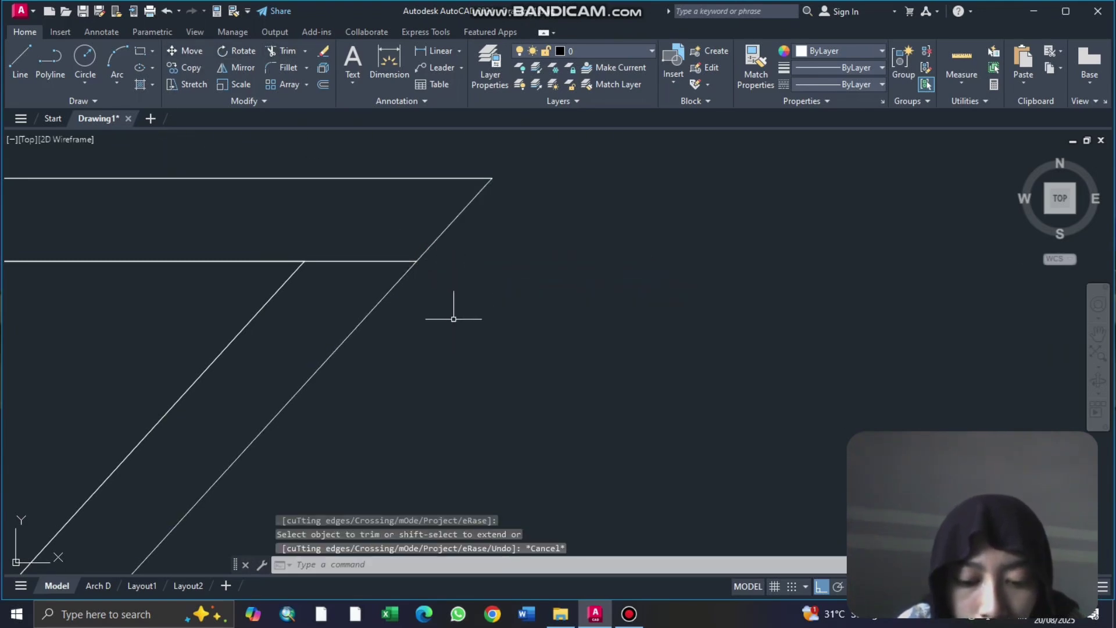
Step: Trim away the outer trapezoid's top edge and the slanted edge ends above the inner top line
scroll(607, 317, "down", 5)
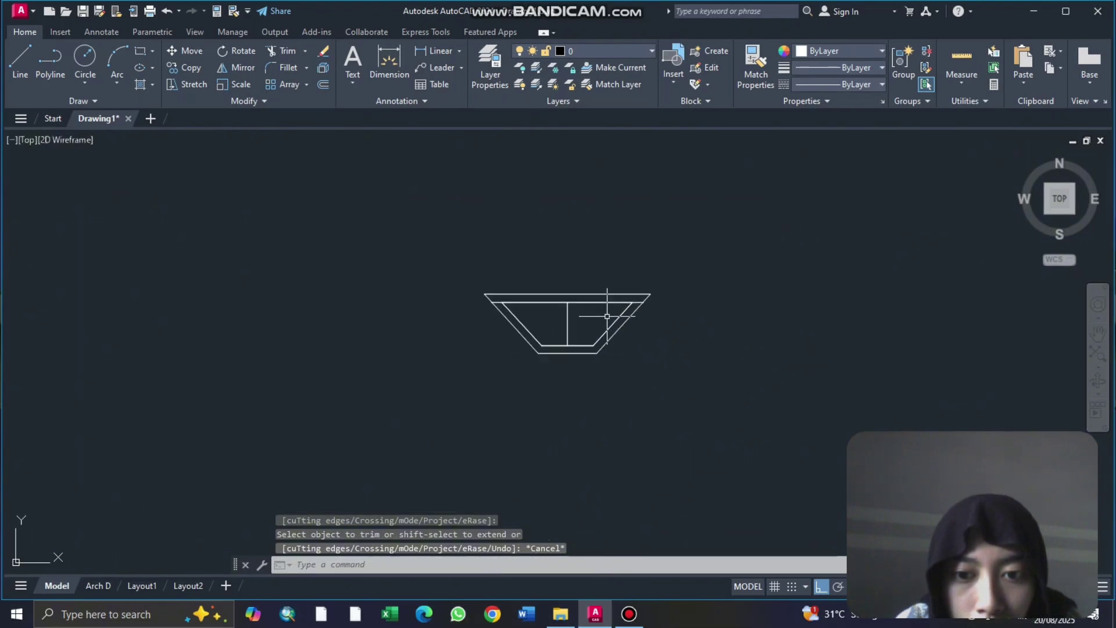
scroll(691, 294, "up", 5)
middle_click_drag(386, 261, 466, 256)
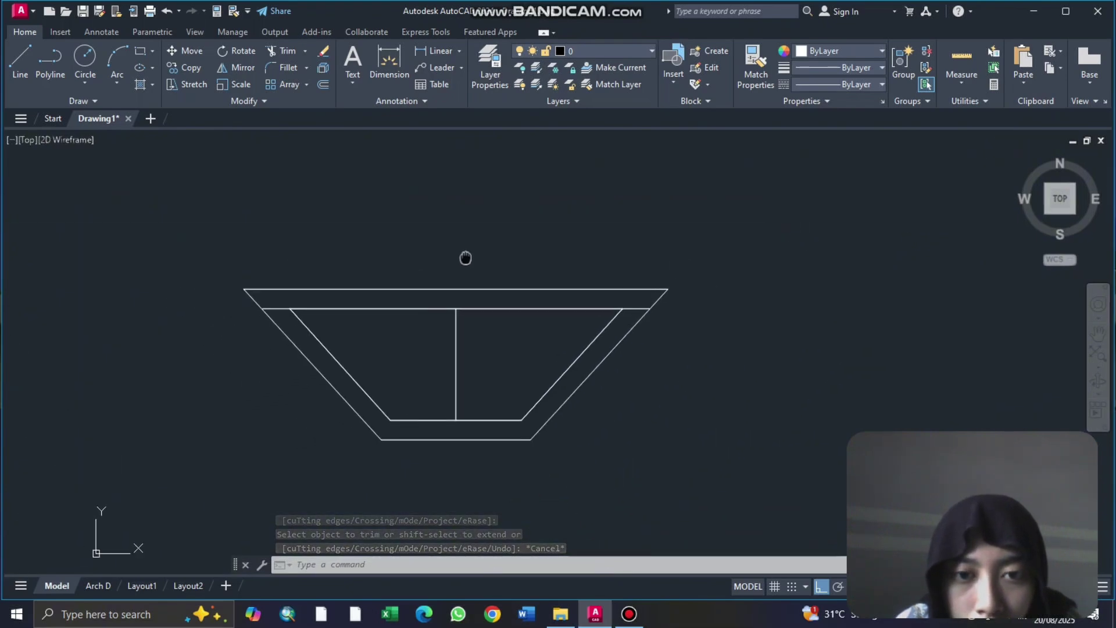
middle_click_drag(389, 288, 390, 309)
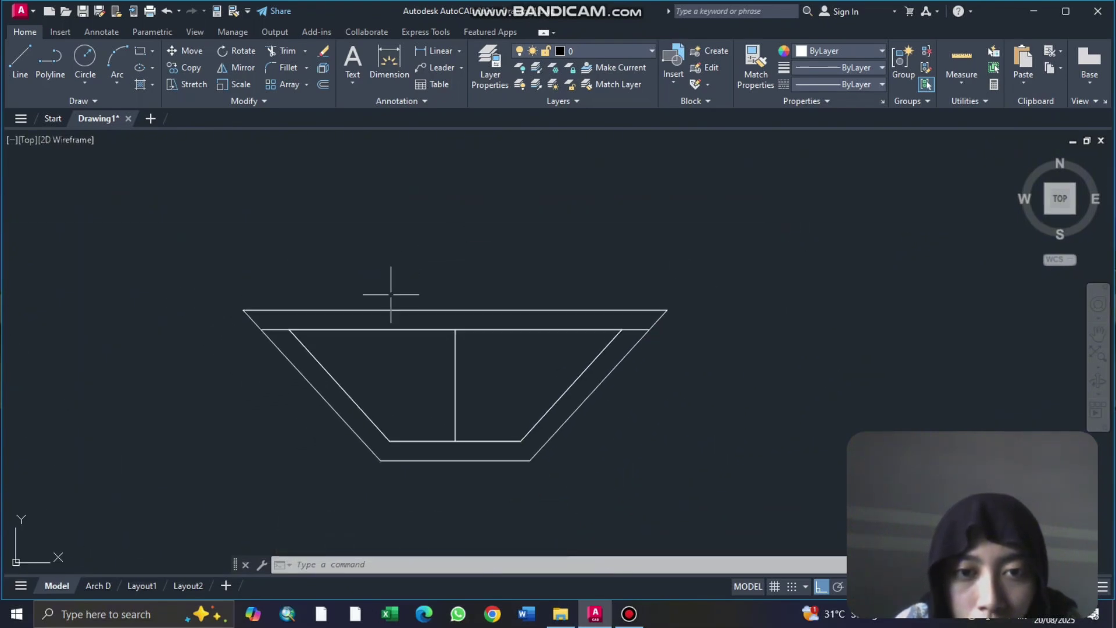
middle_click_drag(570, 213, 567, 216)
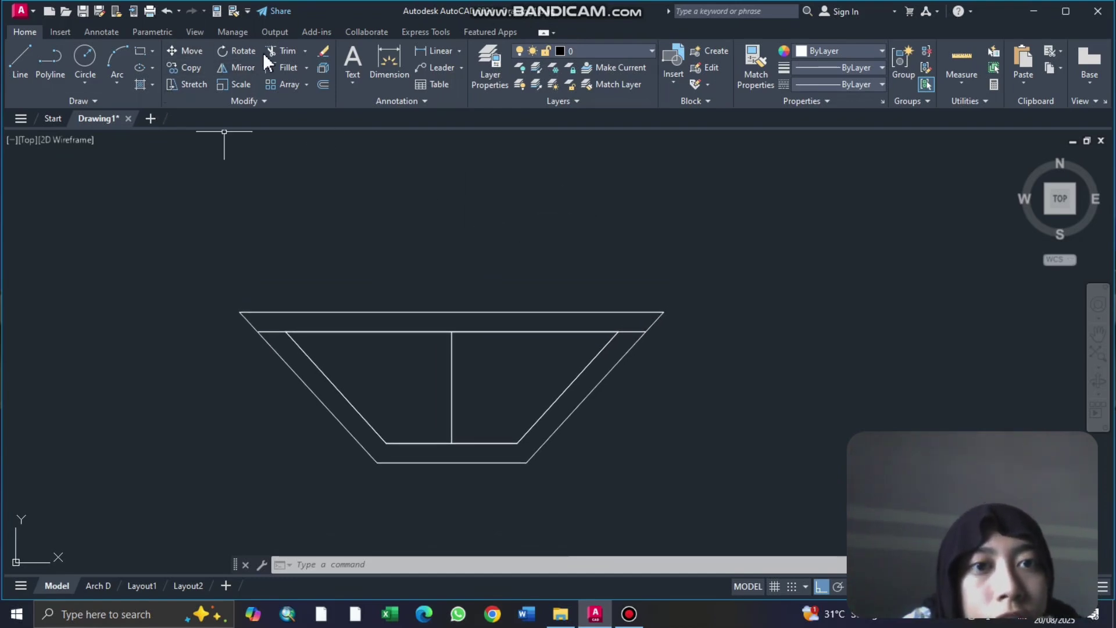
left_click(290, 51)
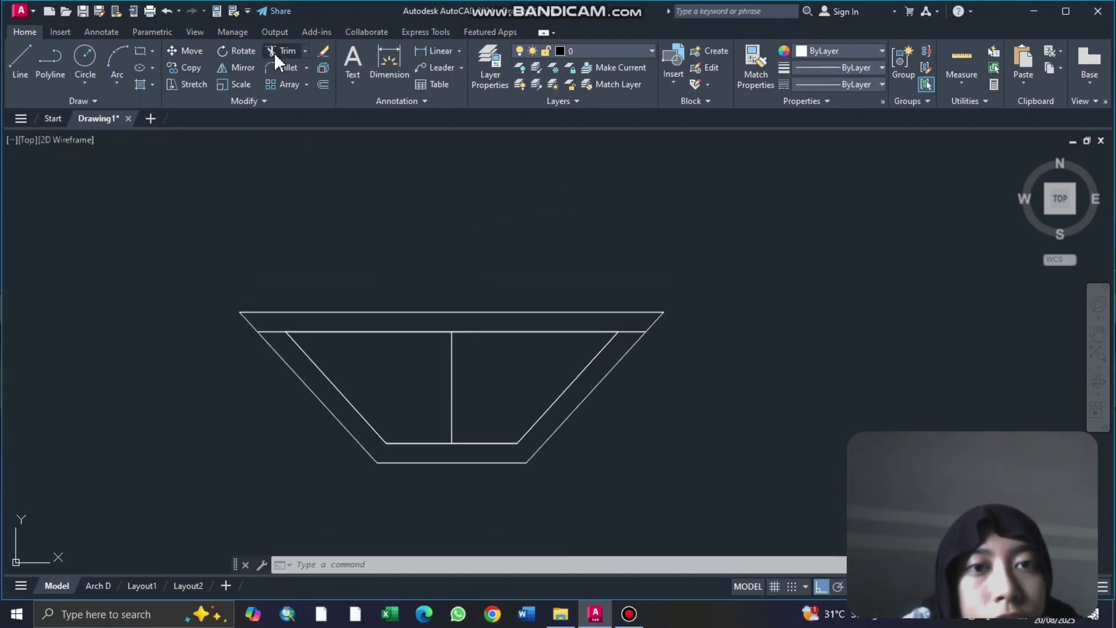
left_click(419, 312)
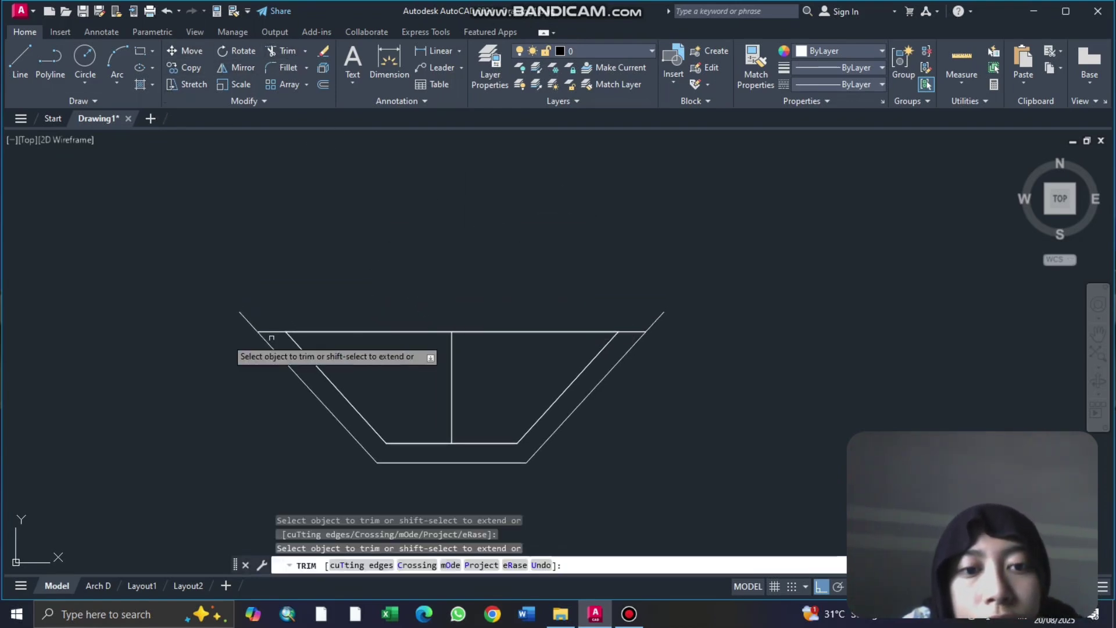
left_click(247, 322)
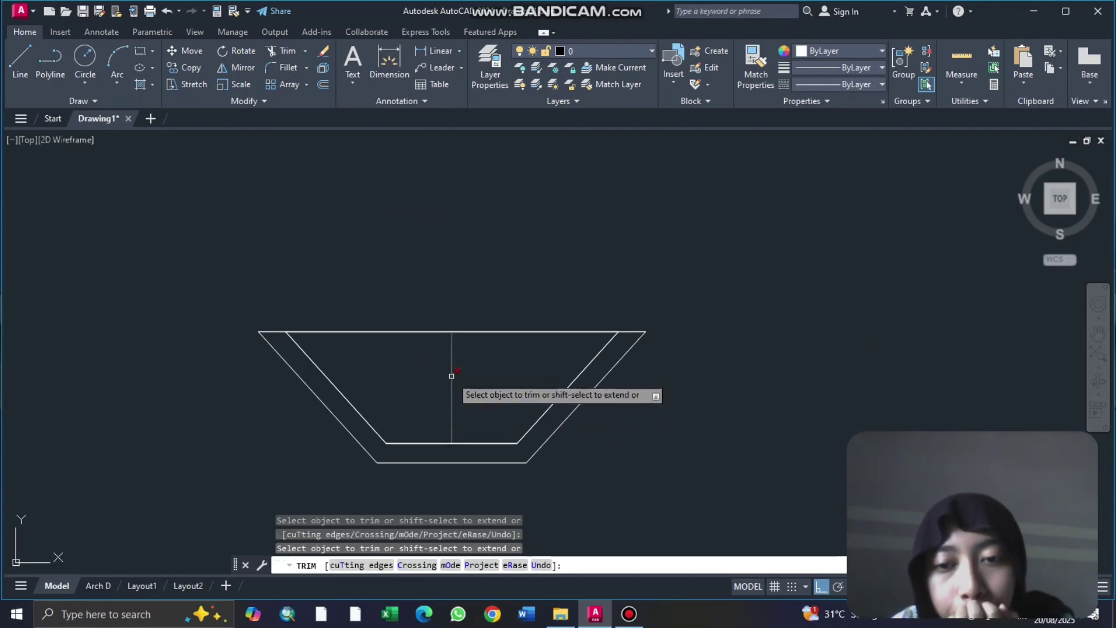
Step: Draw a vertical line 0.8 long upward from the midpoint of the inner trapezoid's bottom edge
left_click(10, 63)
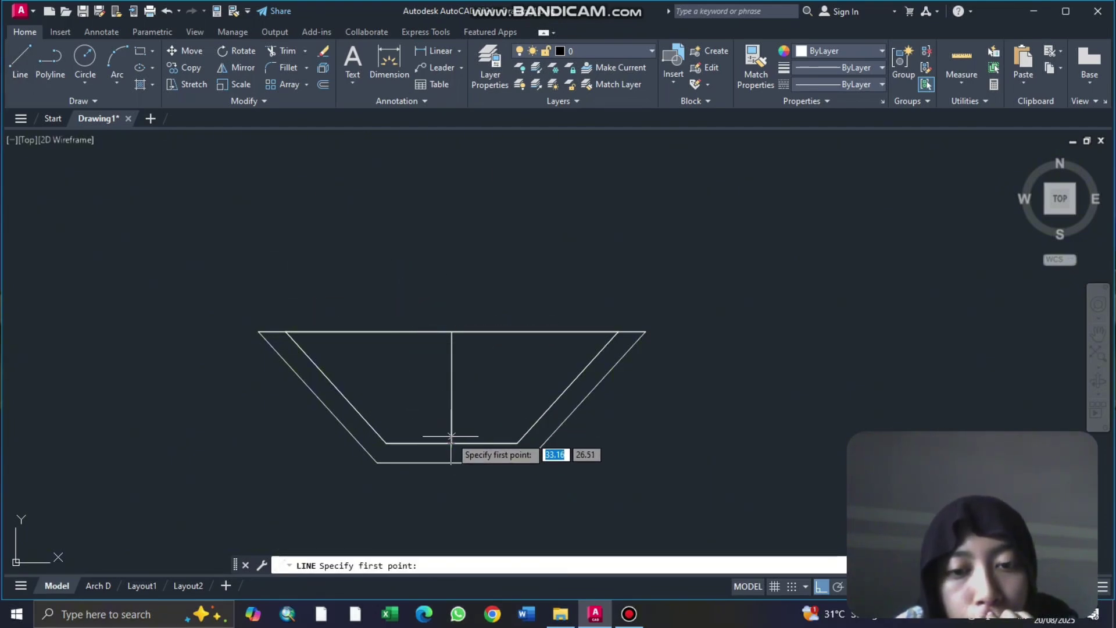
scroll(456, 380, "down", 2)
scroll(461, 448, "up", 4)
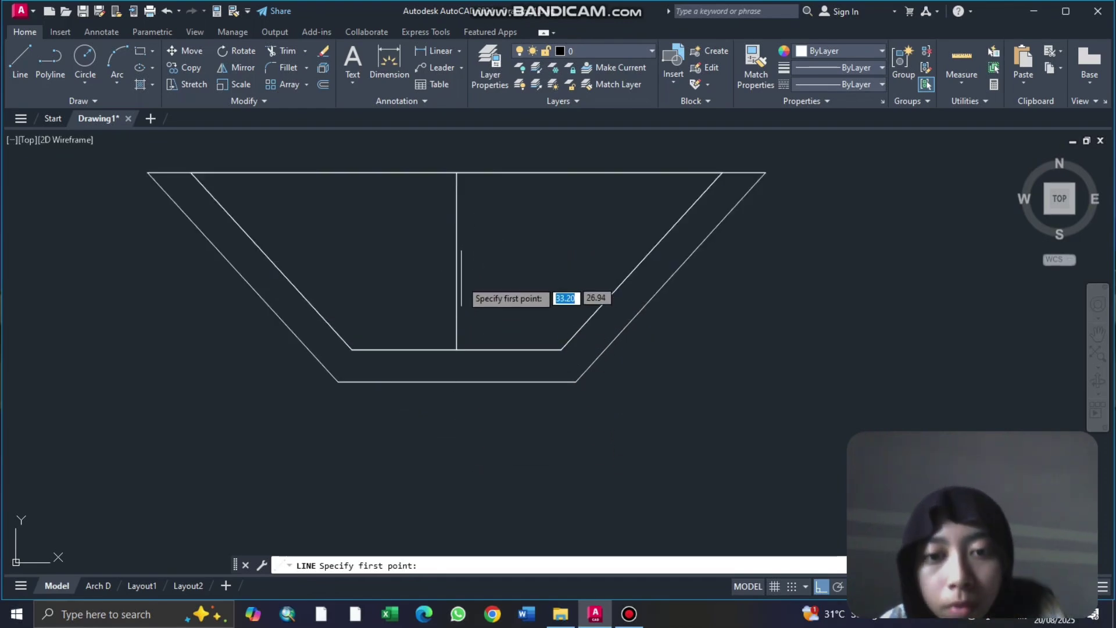
left_click(456, 348)
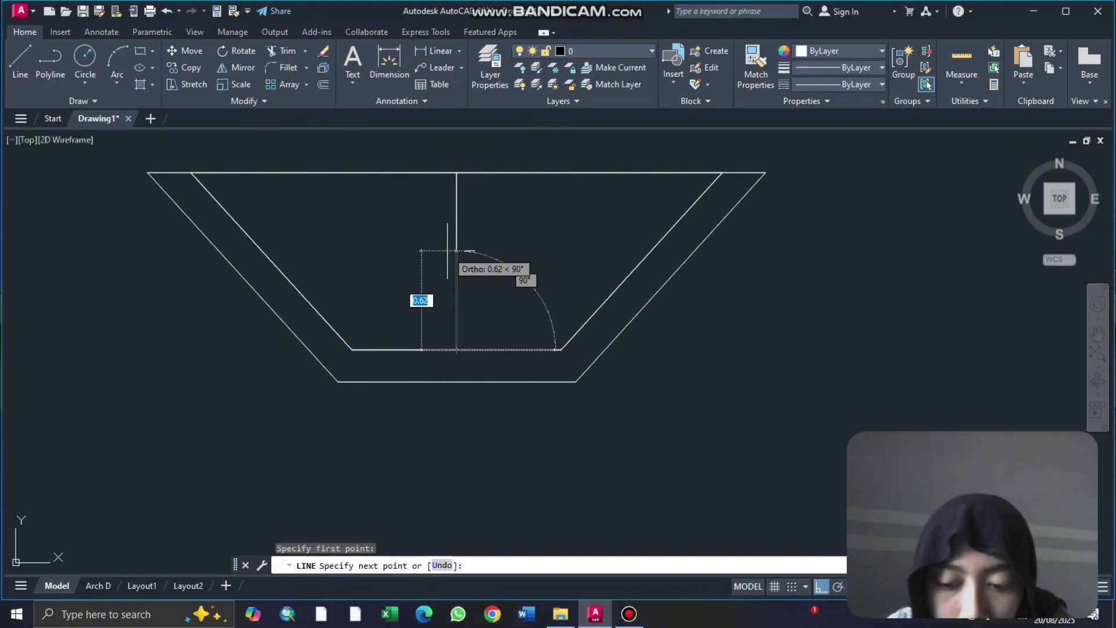
type("0.8")
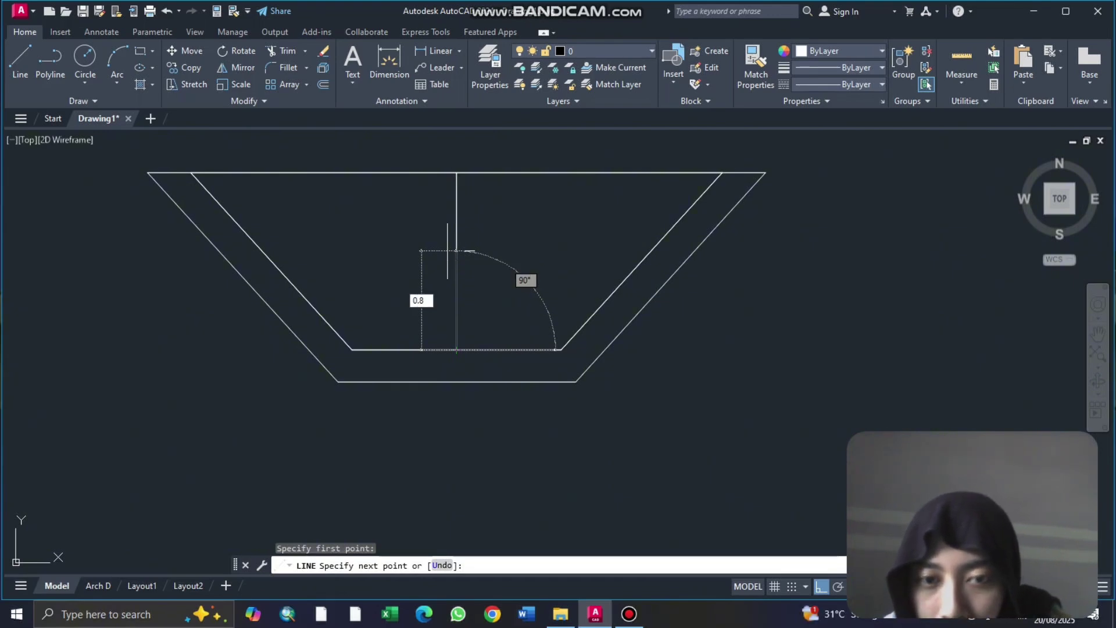
key("Return")
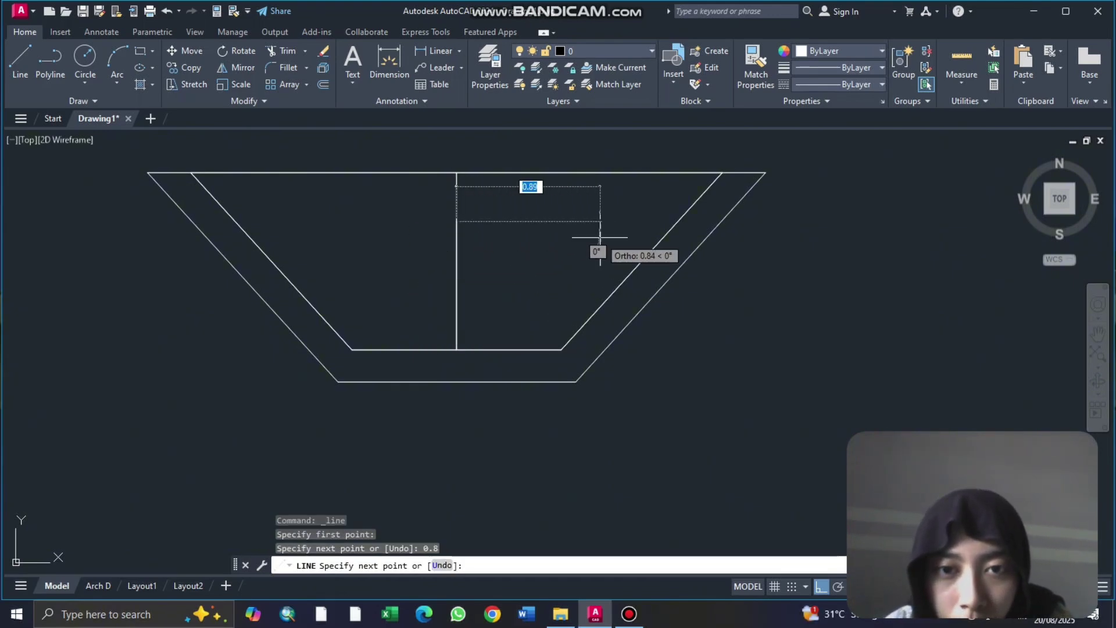
key("Escape")
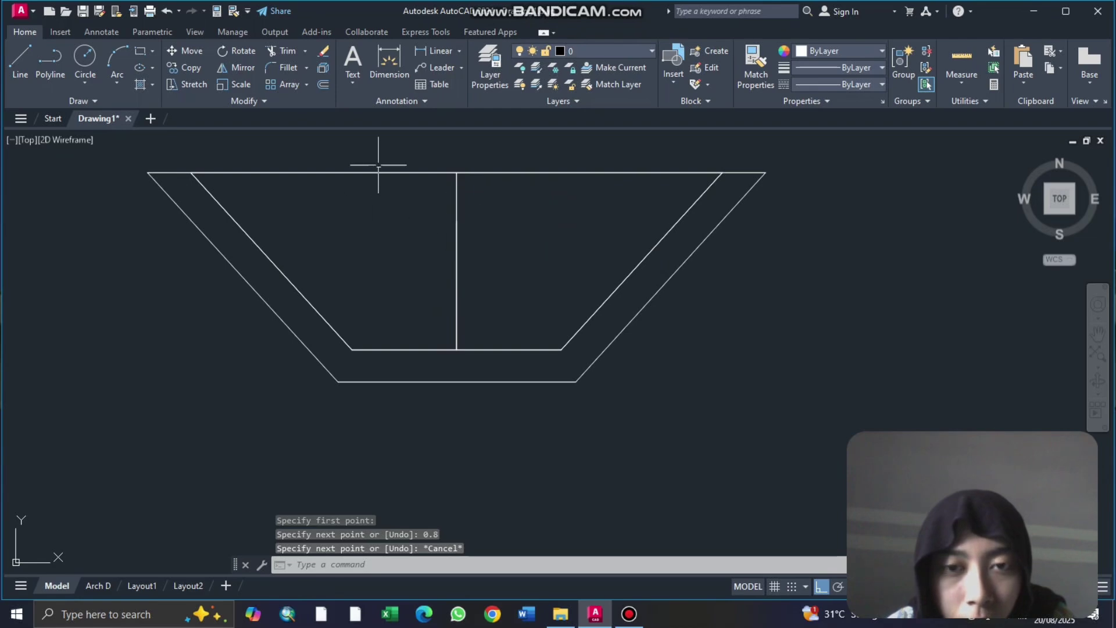
Step: Draw horizontal lines from the upper end of the 0.8 line to both sides, past the inner slanted edges
left_click(18, 59)
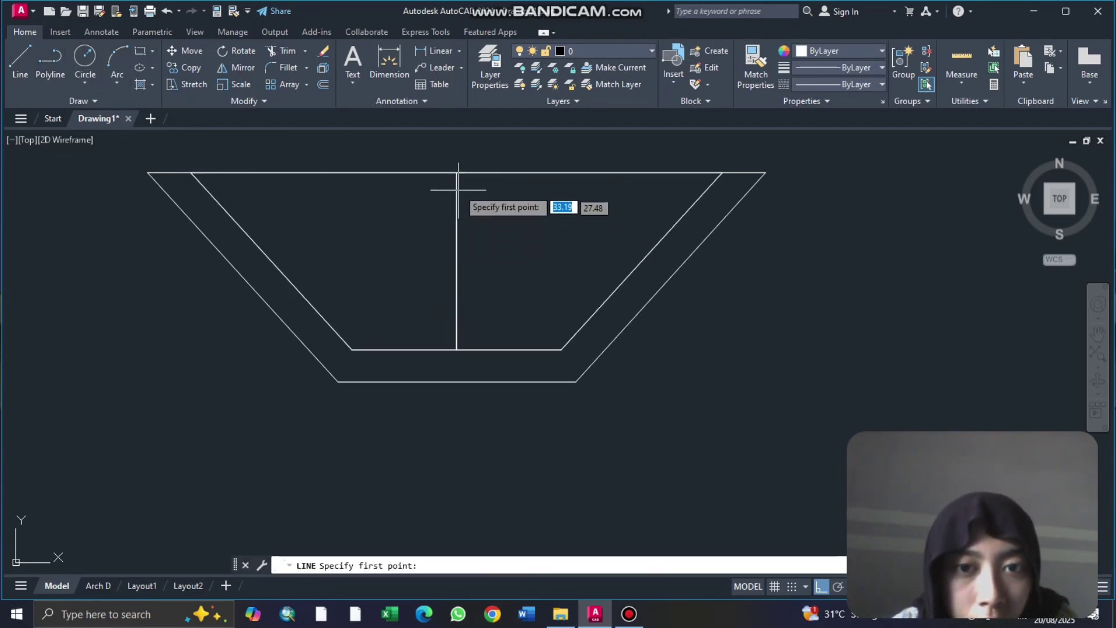
left_click(456, 221)
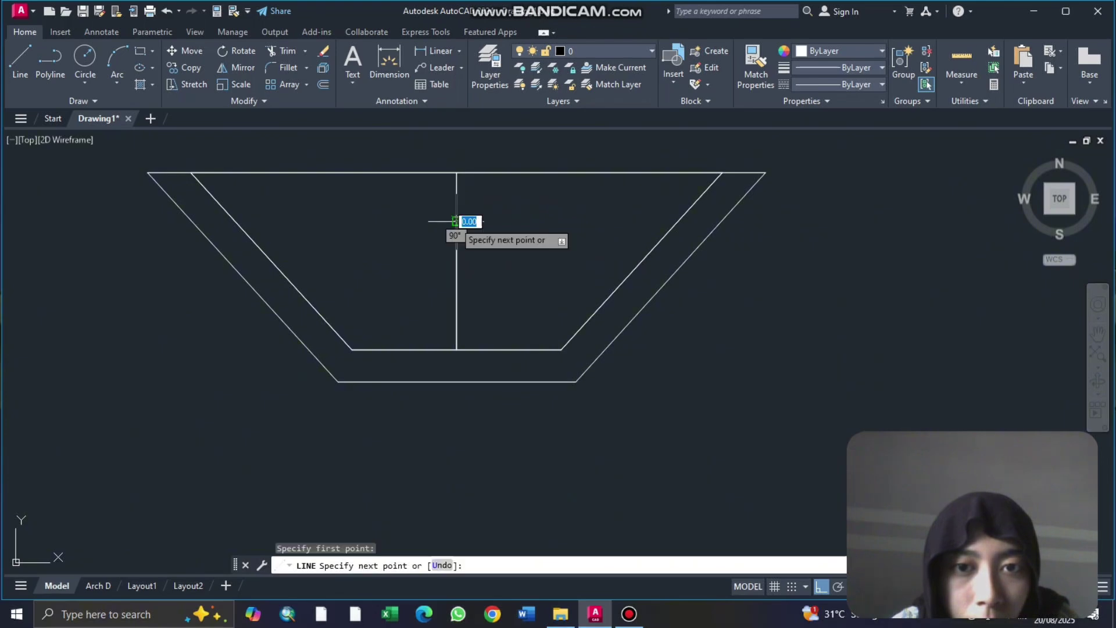
left_click(695, 221)
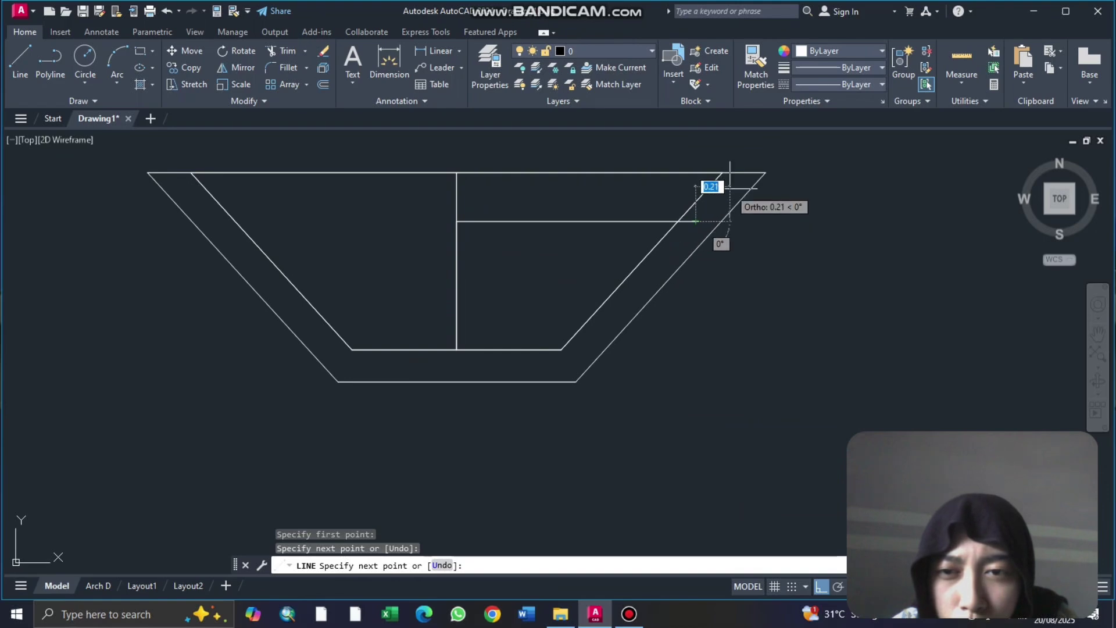
key("Escape")
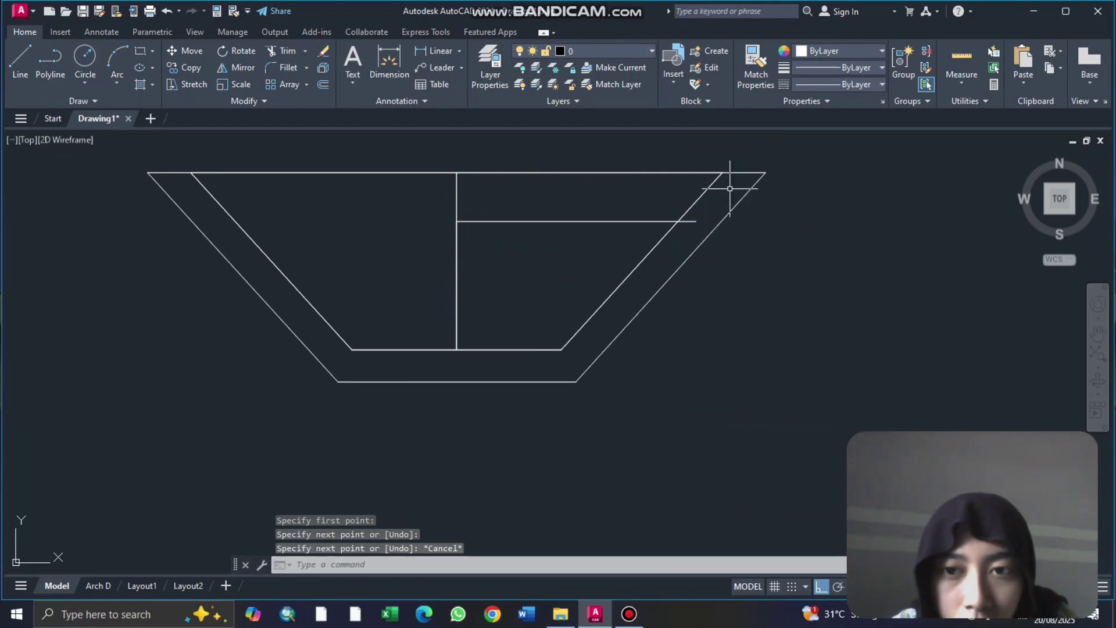
left_click(27, 62)
left_click(456, 220)
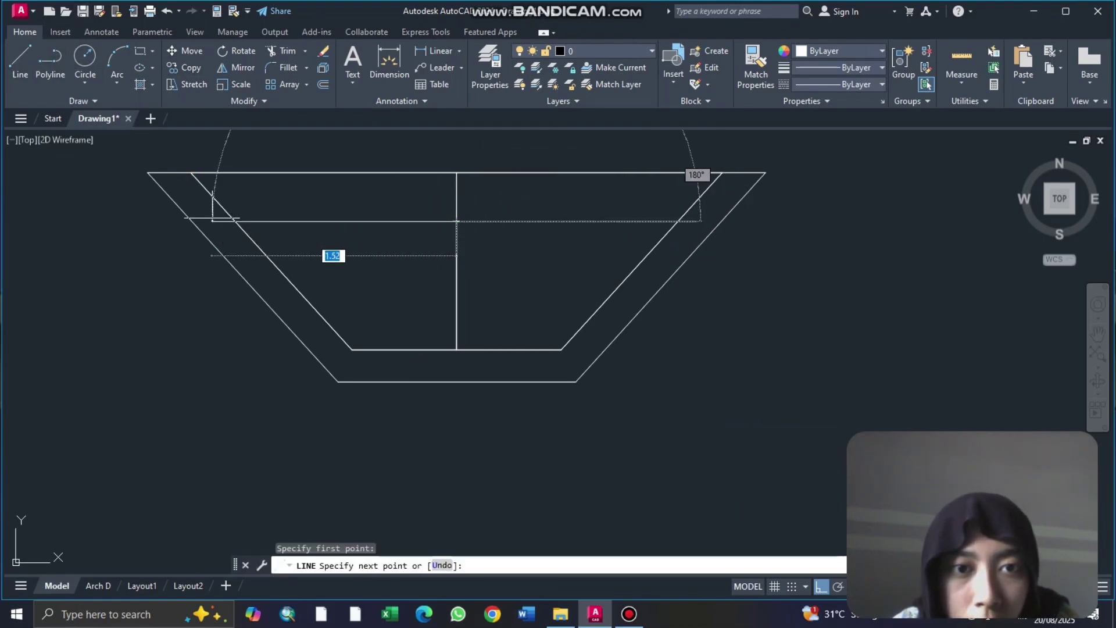
left_click(214, 221)
key("Escape")
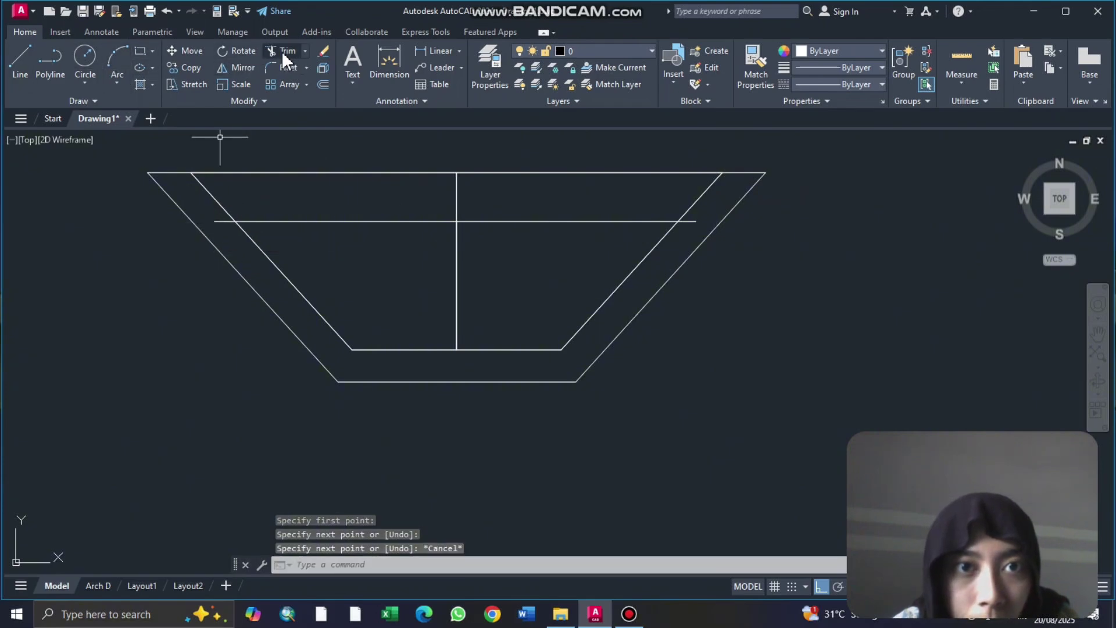
Step: Trim both ends of the new horizontal line that overhang the inner slanted edges
left_click(282, 53)
left_click(224, 221)
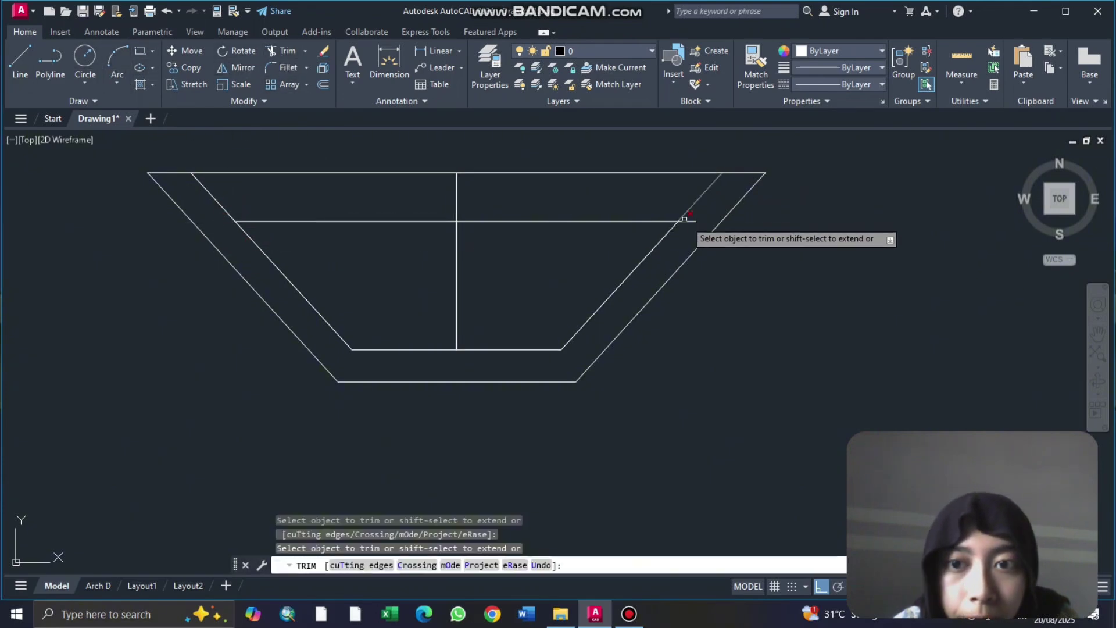
left_click_drag(684, 219, 703, 220)
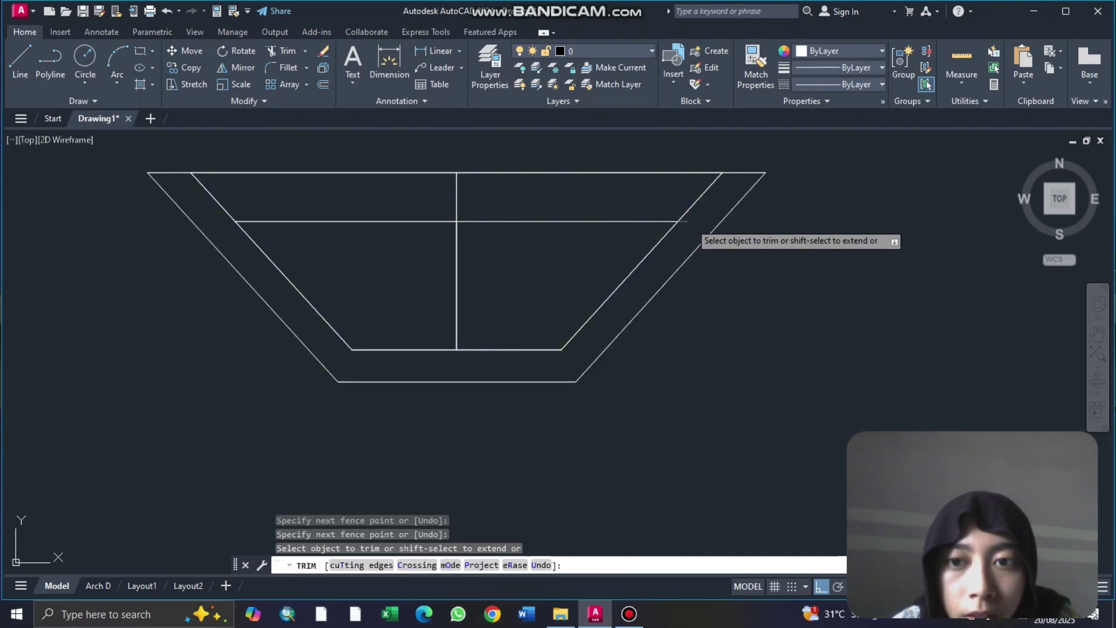
key("Escape")
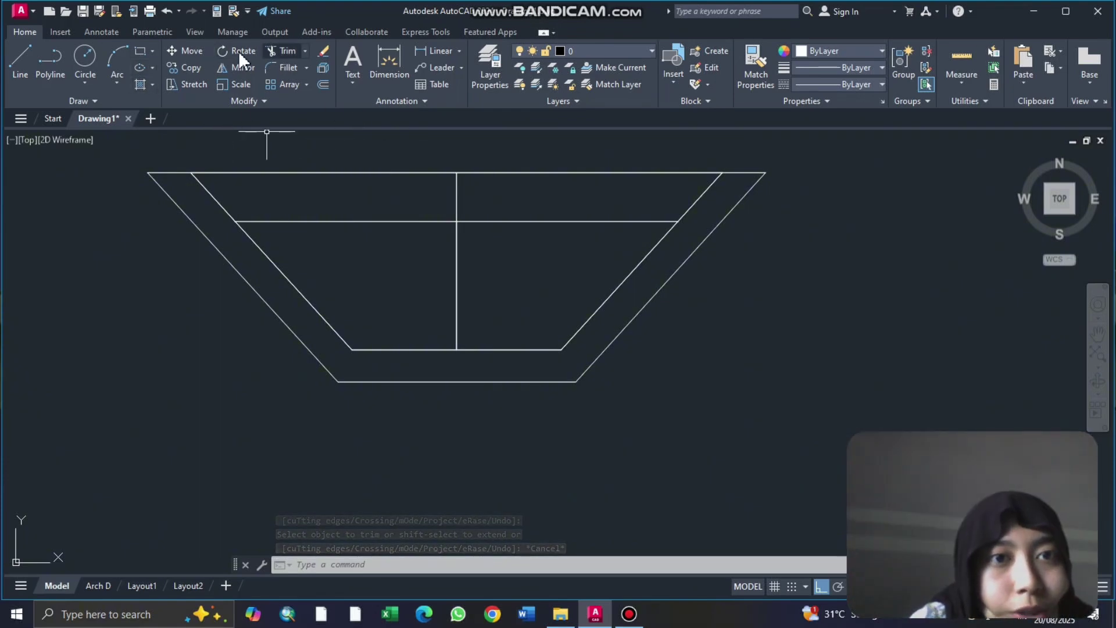
Step: Trim away the vertical centre line above and below the horizontal line inside the inner trapezoid
left_click(285, 50)
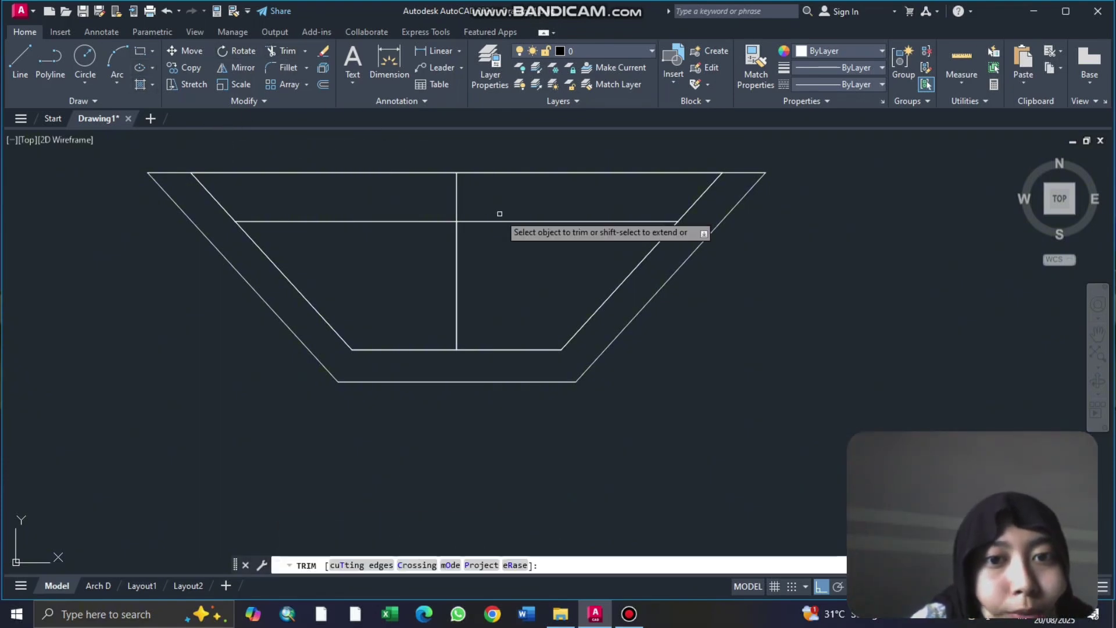
left_click(459, 202)
key("Return")
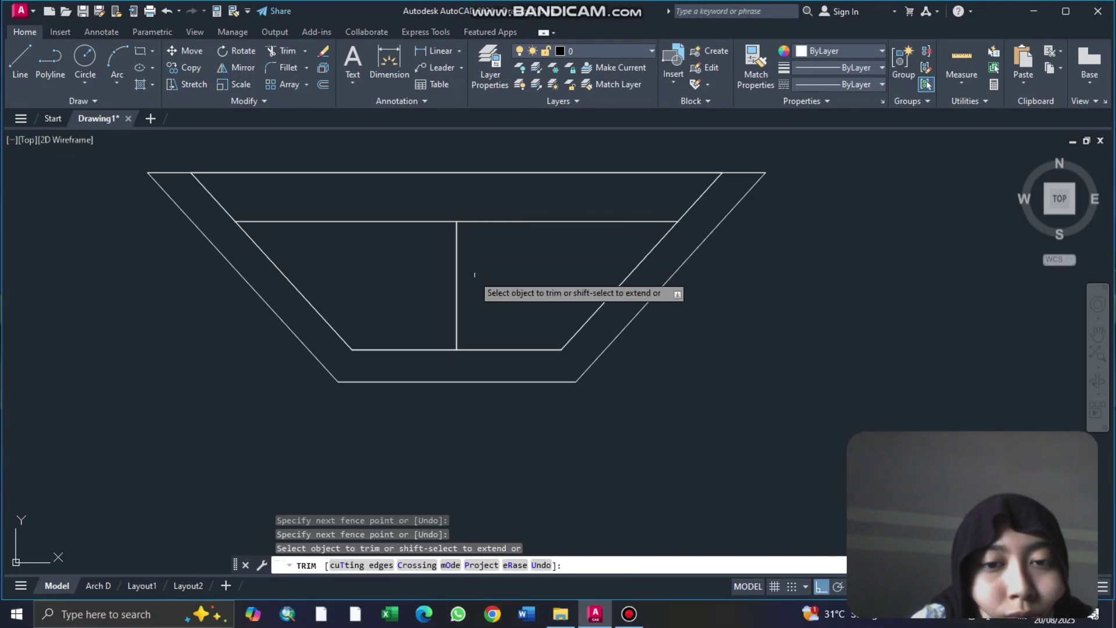
key("F8")
left_click(456, 260)
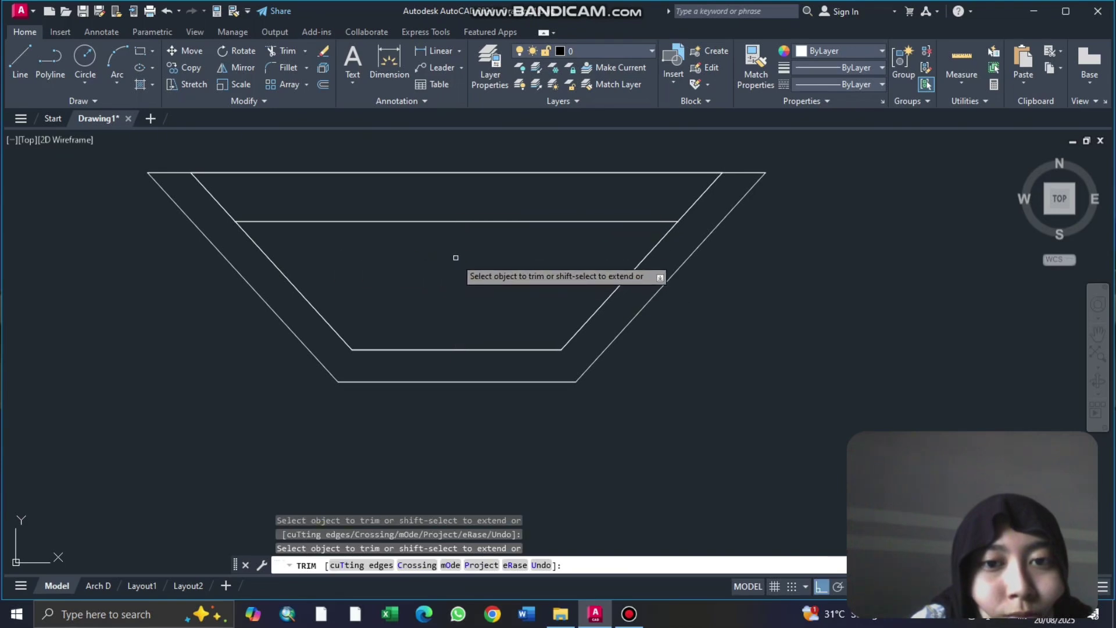
left_click(93, 100)
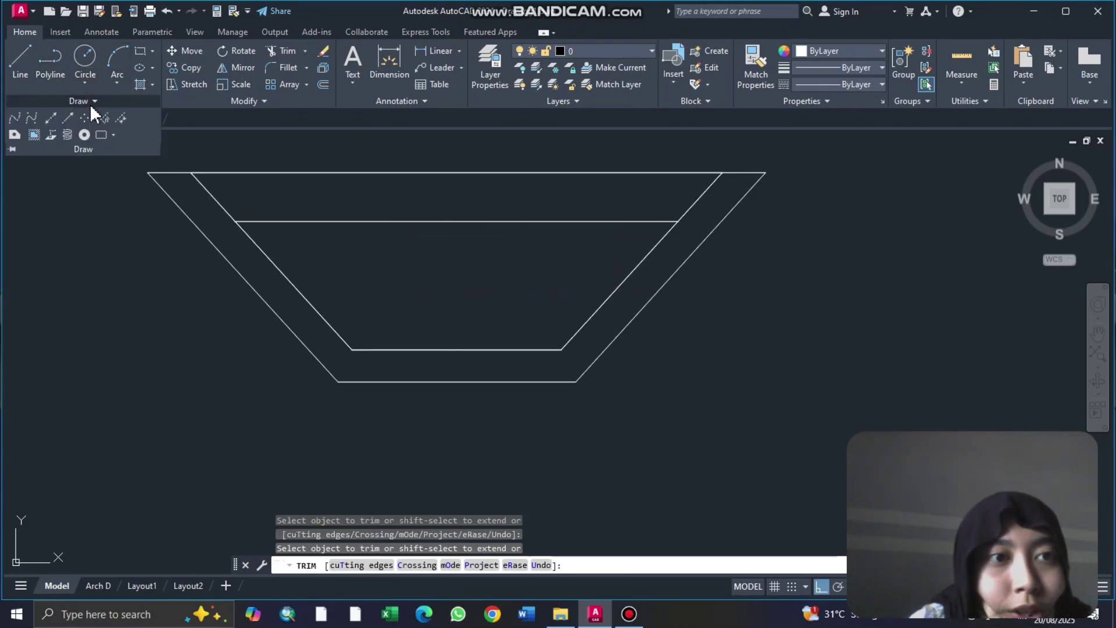
left_click(32, 119)
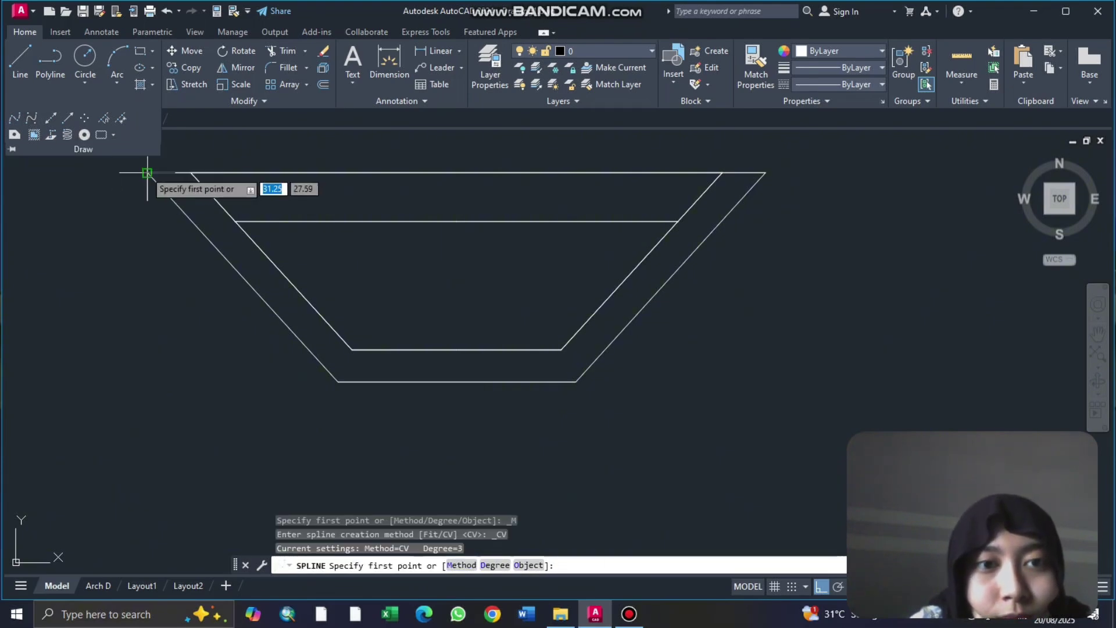
scroll(192, 173, "up", 5)
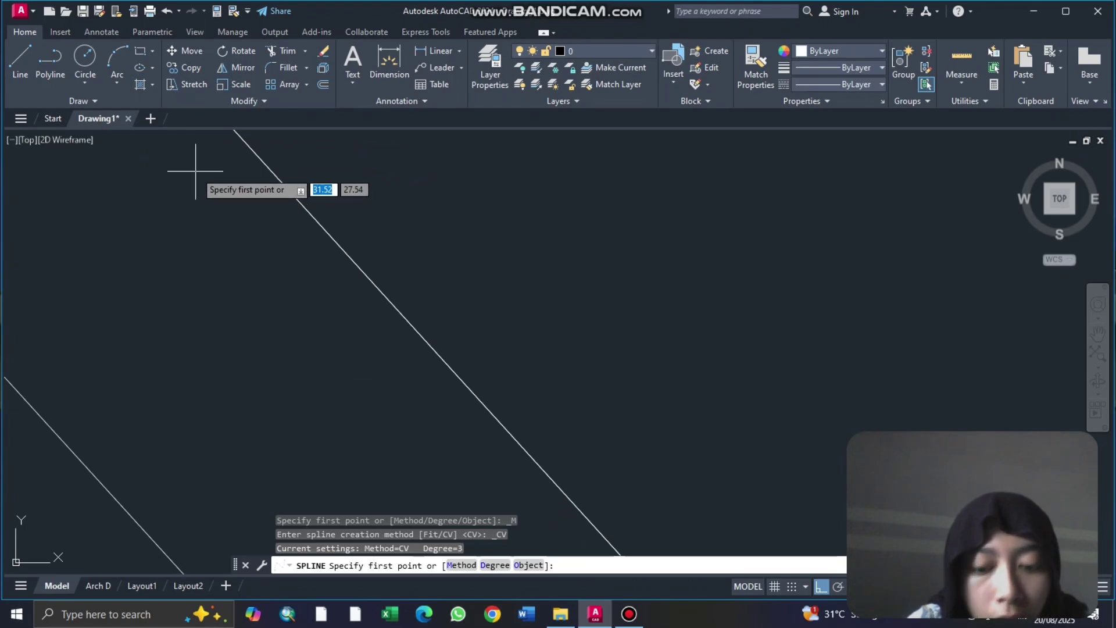
mouse_move(187, 174)
middle_mouse_down()
mouse_move(196, 279)
mouse_move(186, 338)
middle_mouse_up()
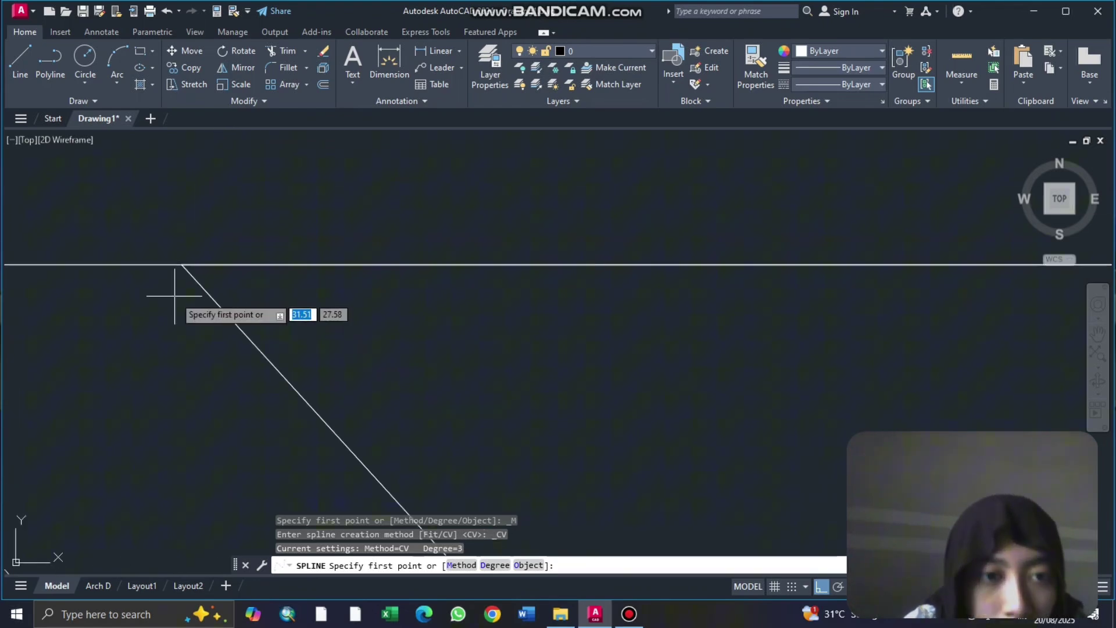
left_click(182, 264)
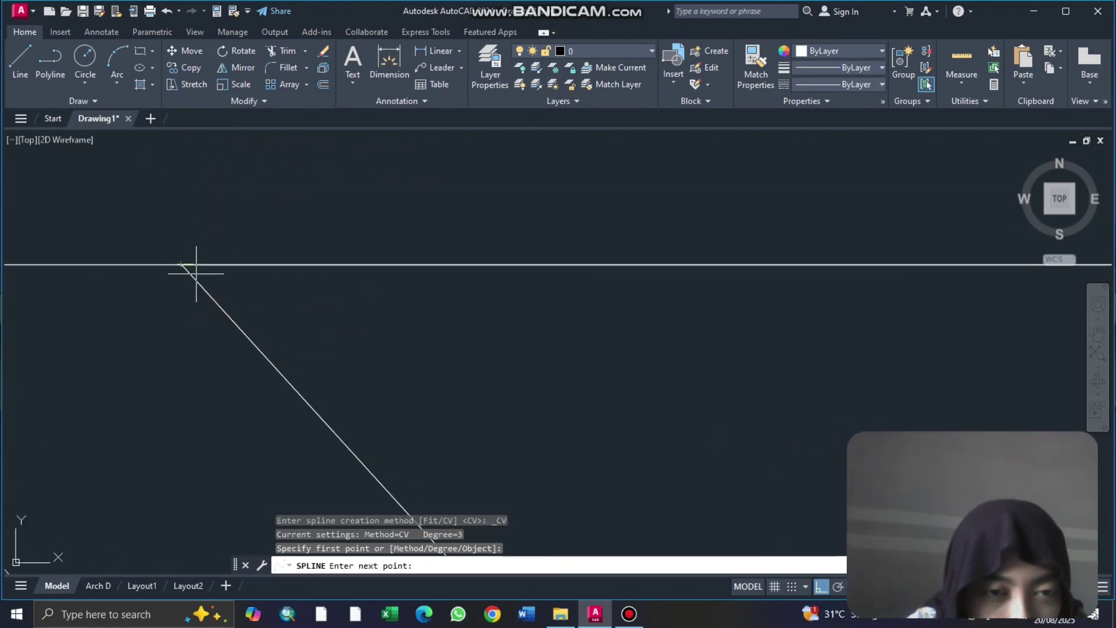
Step: Draw a wavy CV spline between the two inner top corners, with control points at the level line's half-segment midpoints and the top edge's midpoint
scroll(419, 355, "down", 5)
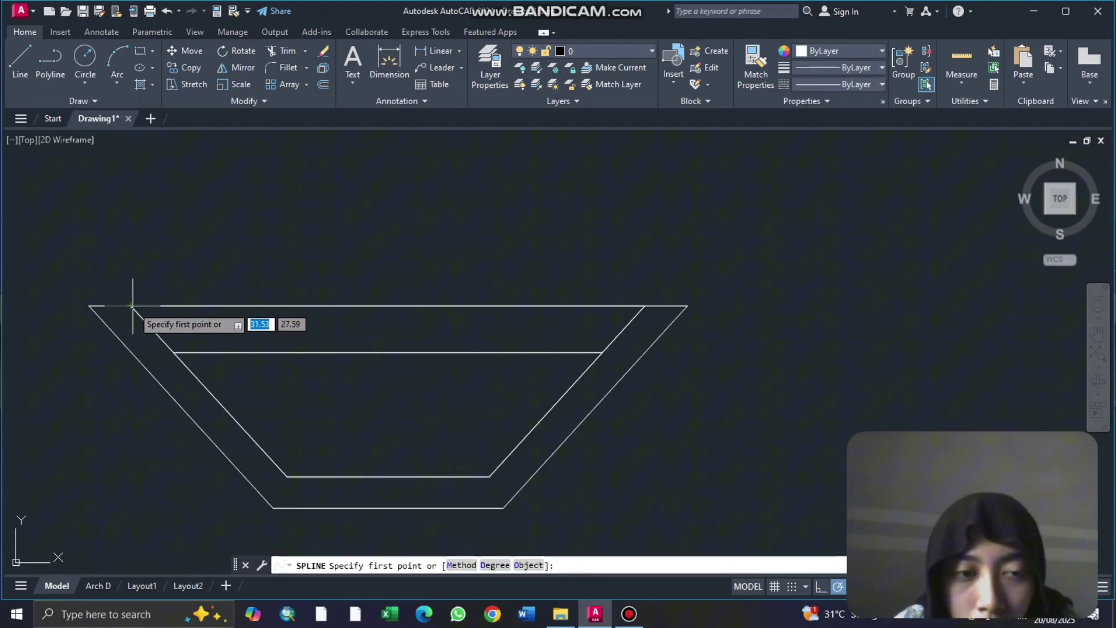
left_click(132, 305)
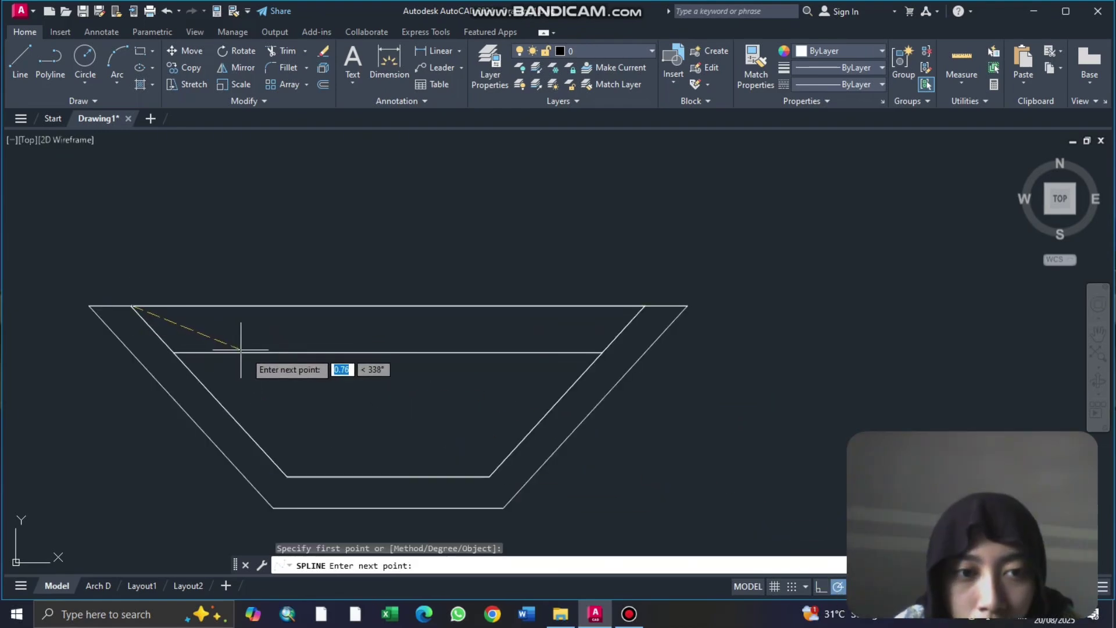
left_click(281, 353)
left_click(388, 306)
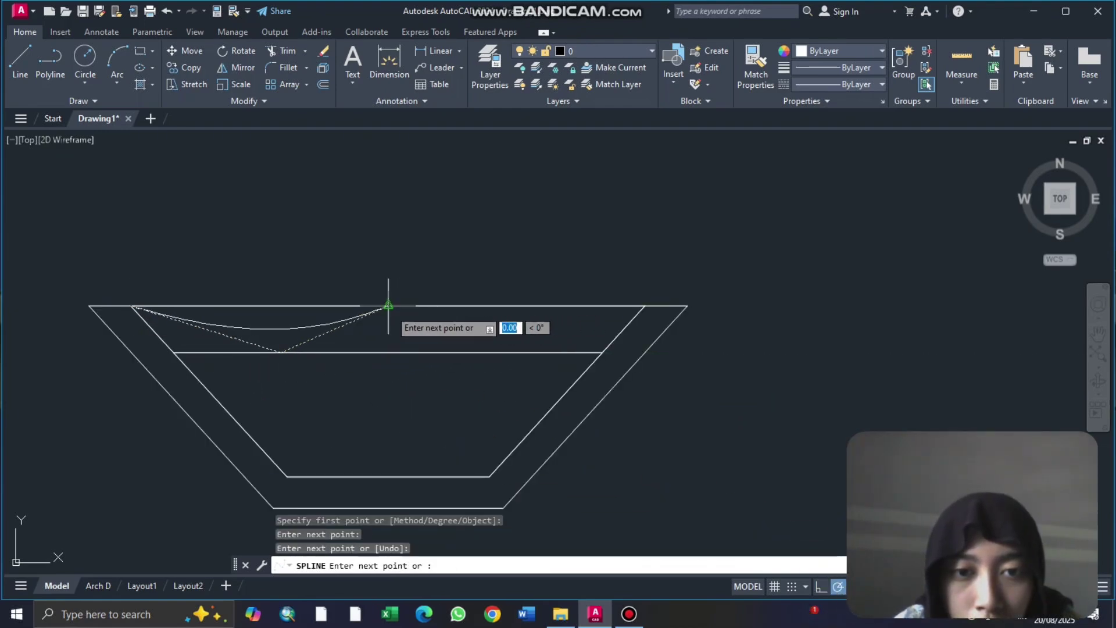
left_click(495, 352)
left_click(643, 306)
key("Return")
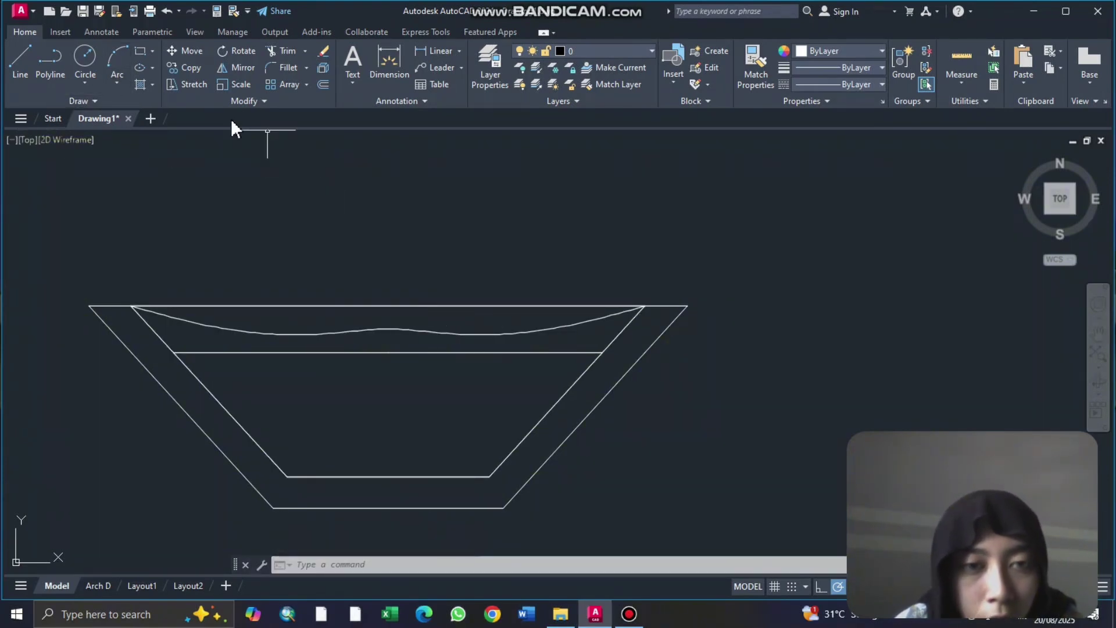
Step: Trim away the straight top edge between the inner corners and both halves of the level line below the spline
left_click(281, 51)
left_click(282, 308)
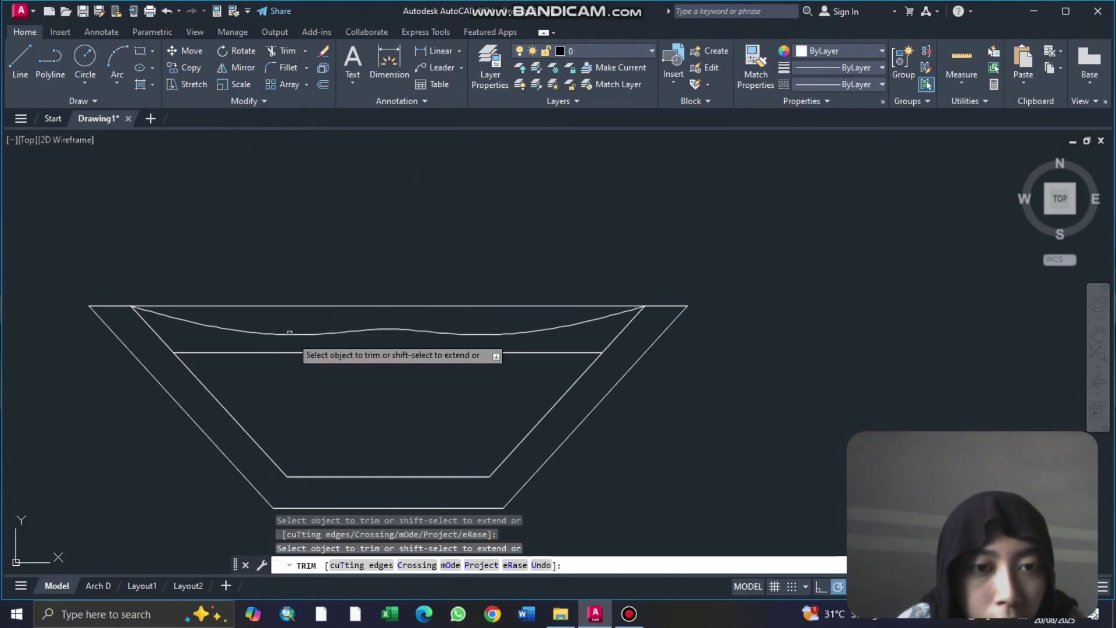
left_click_drag(367, 352, 377, 351)
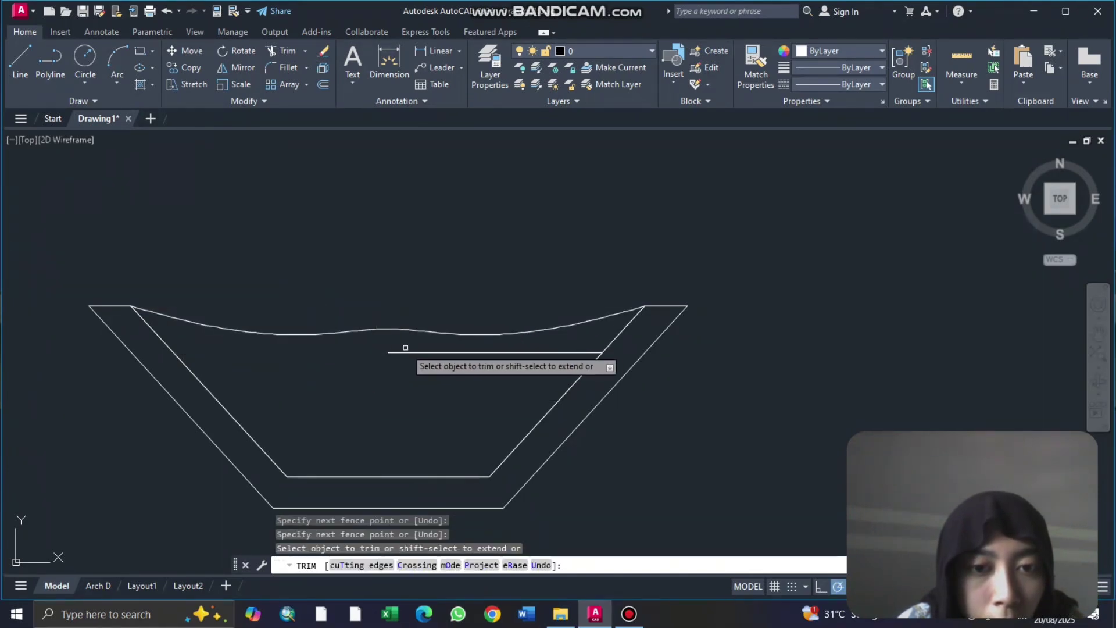
left_click(405, 350)
key("Escape")
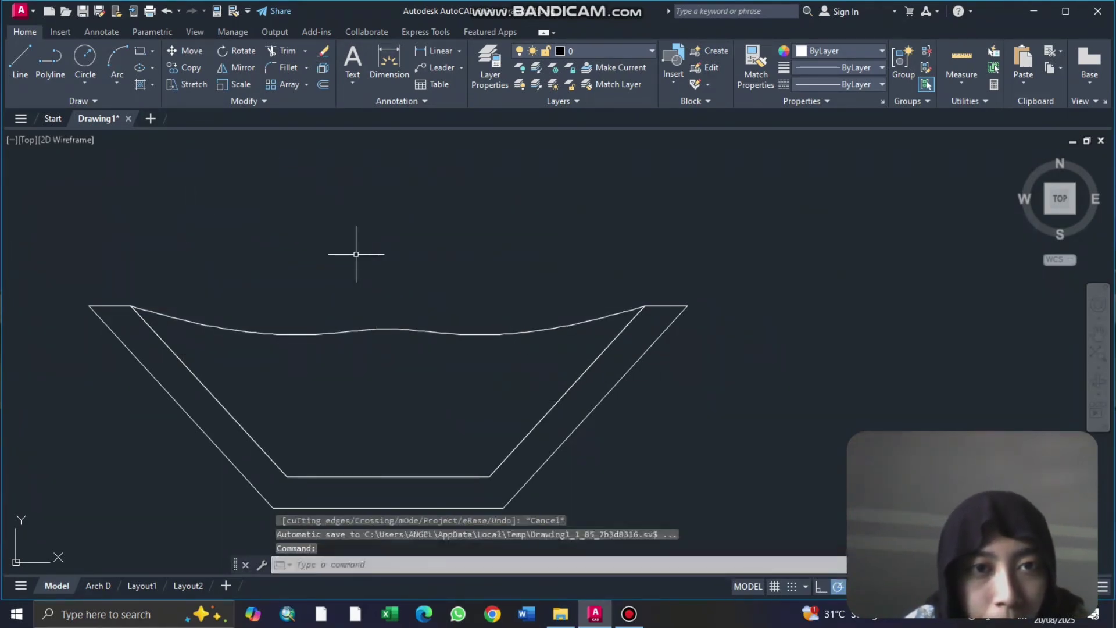
Step: Hatch the channel wall between the inner and outer trapezoids with the ANSI32 pattern
mouse_move(388, 189)
middle_mouse_down()
mouse_move(507, 140)
mouse_move(437, 128)
middle_mouse_up()
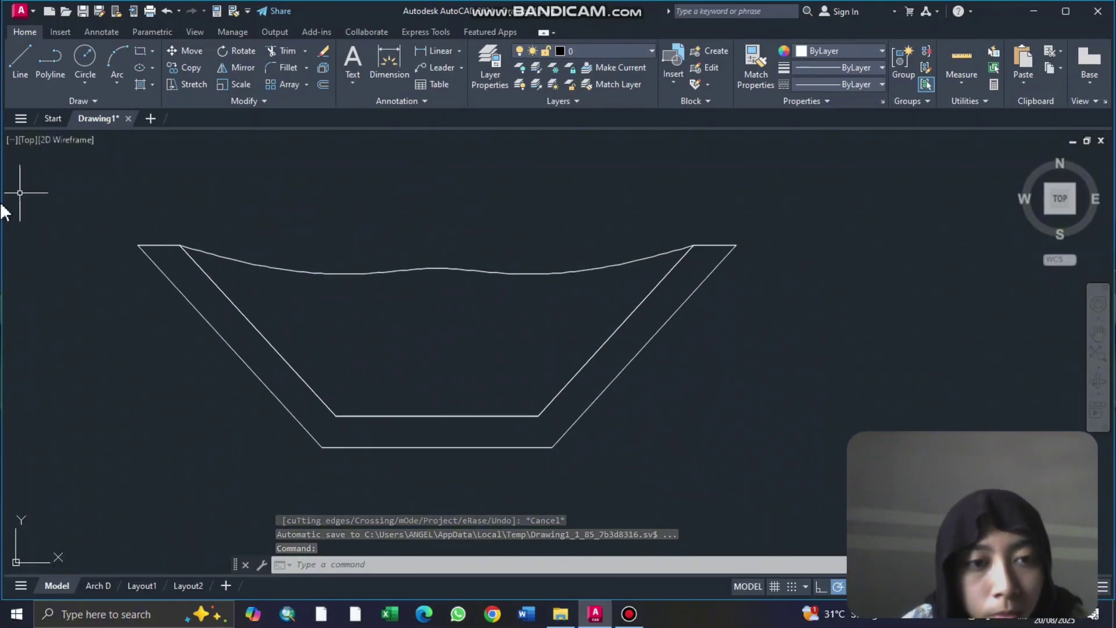
left_click(144, 85)
left_click(151, 106)
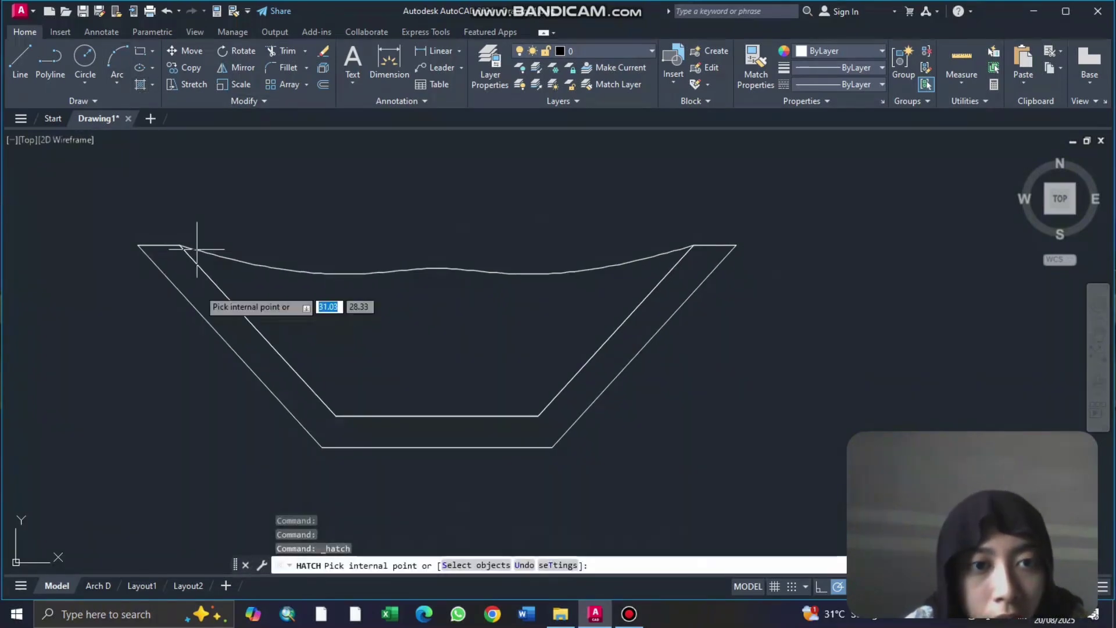
left_click(223, 297)
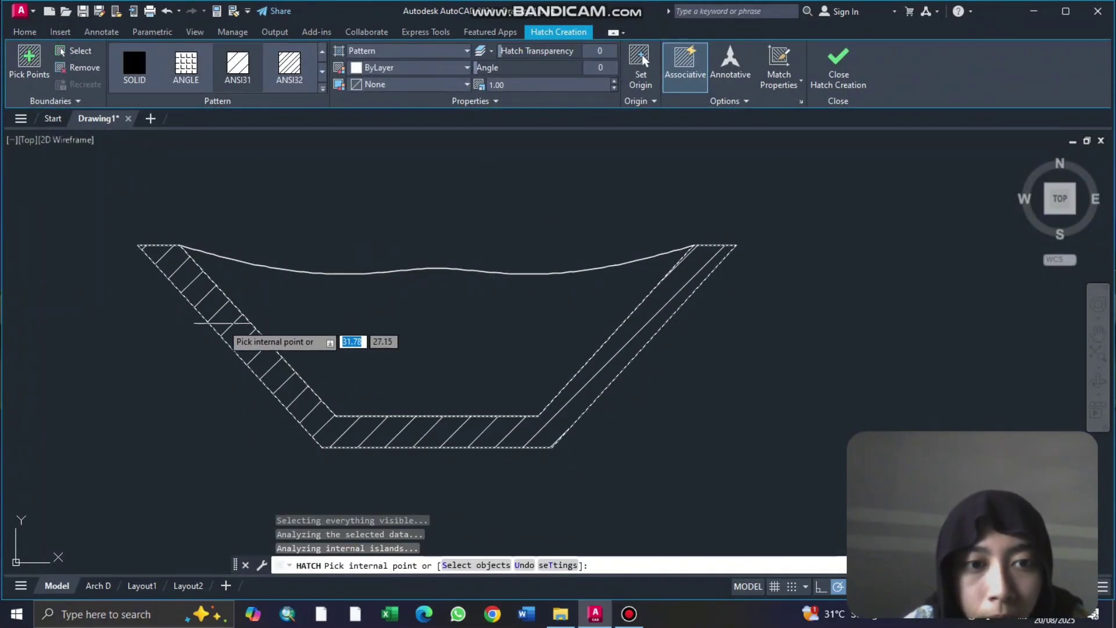
left_click(293, 80)
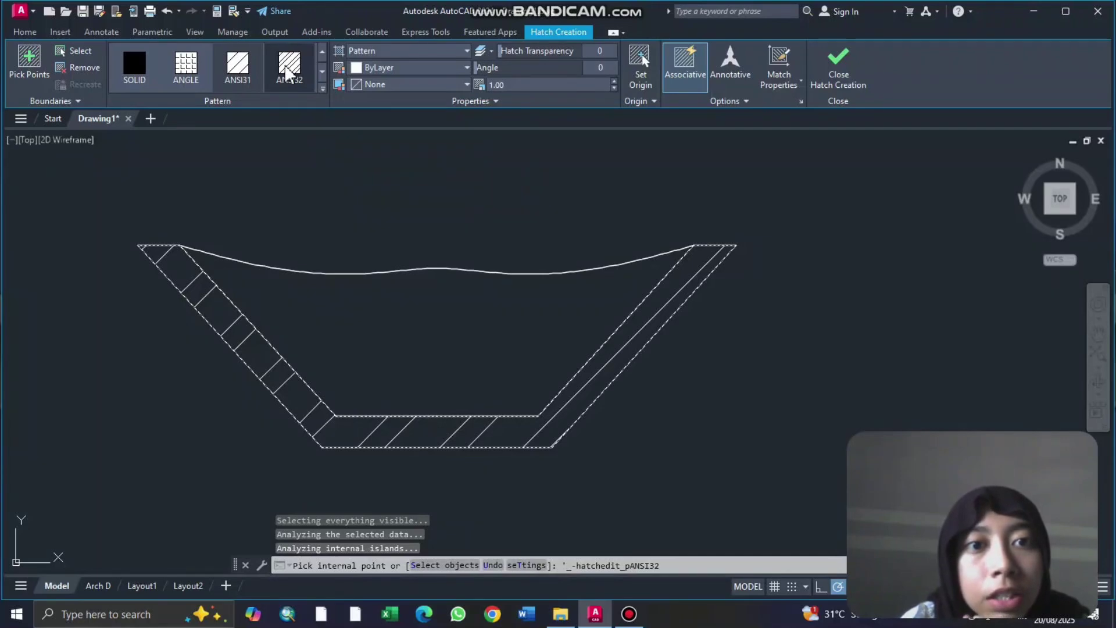
Step: Set the wall hatch's pattern scale to 0.10
left_click(515, 85)
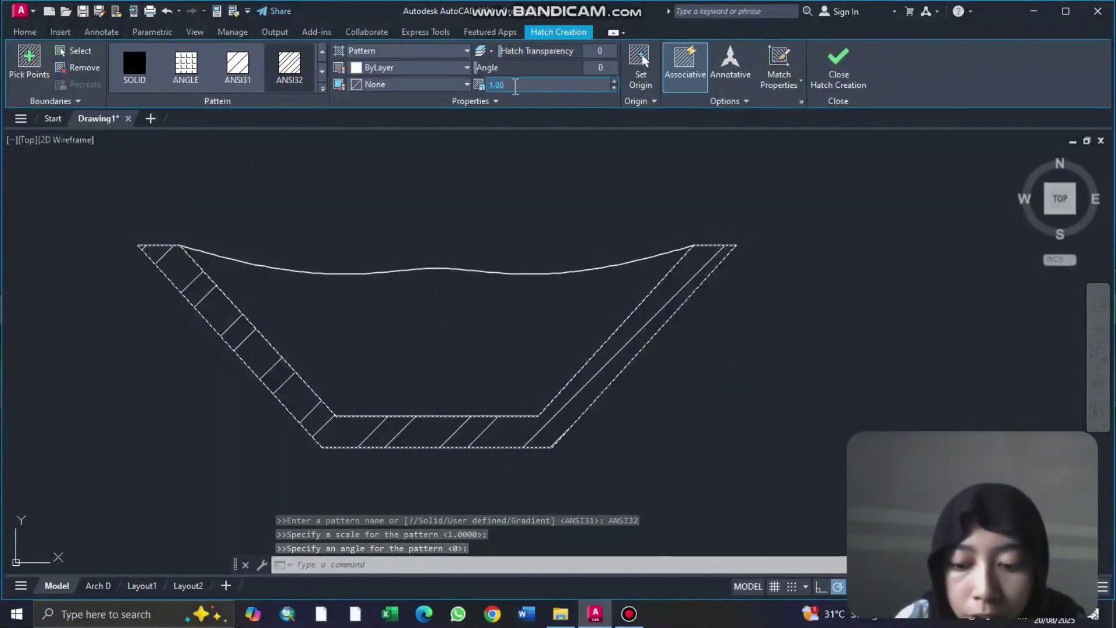
type("0.01")
key("Return")
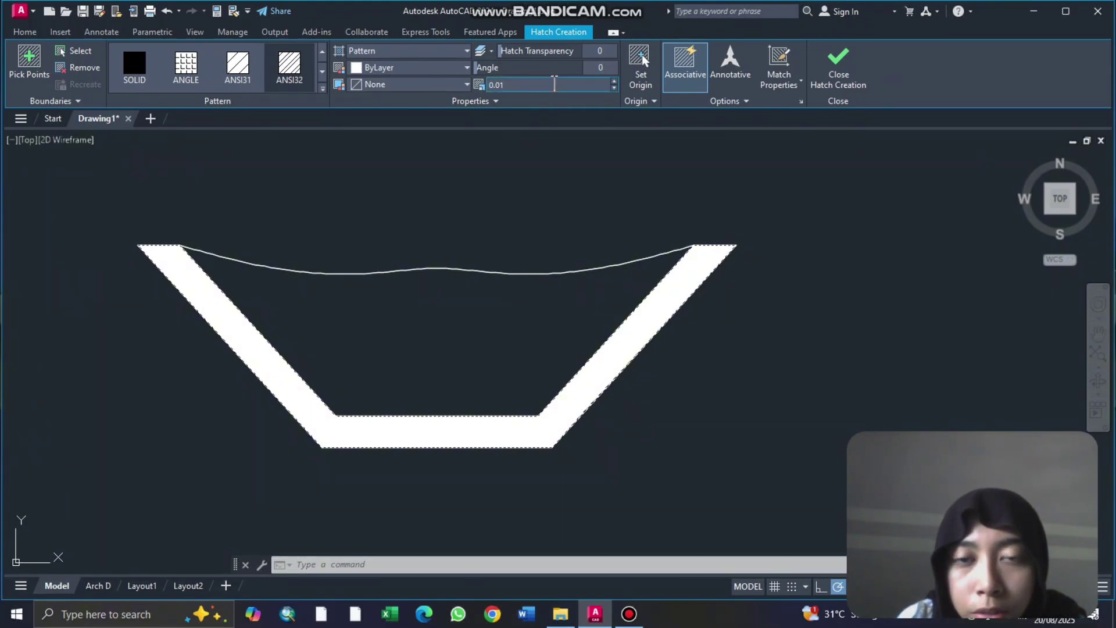
type("10")
key("Return")
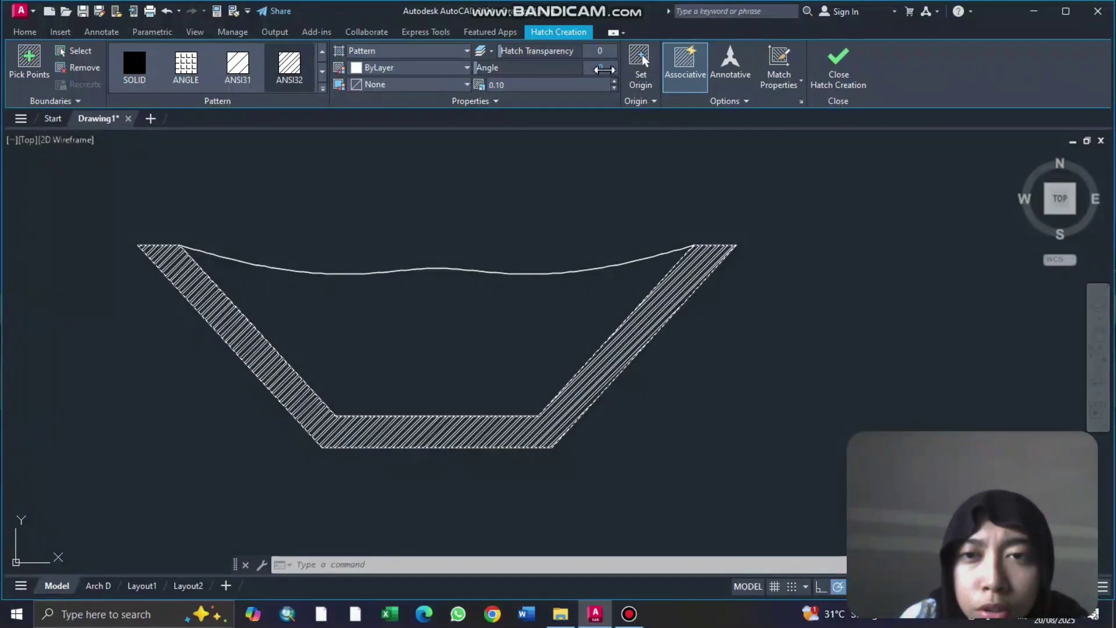
Step: Set the wall hatch's angle to 45 and its transparency to 50, with the ANSI32 pattern
type("45")
key("Return")
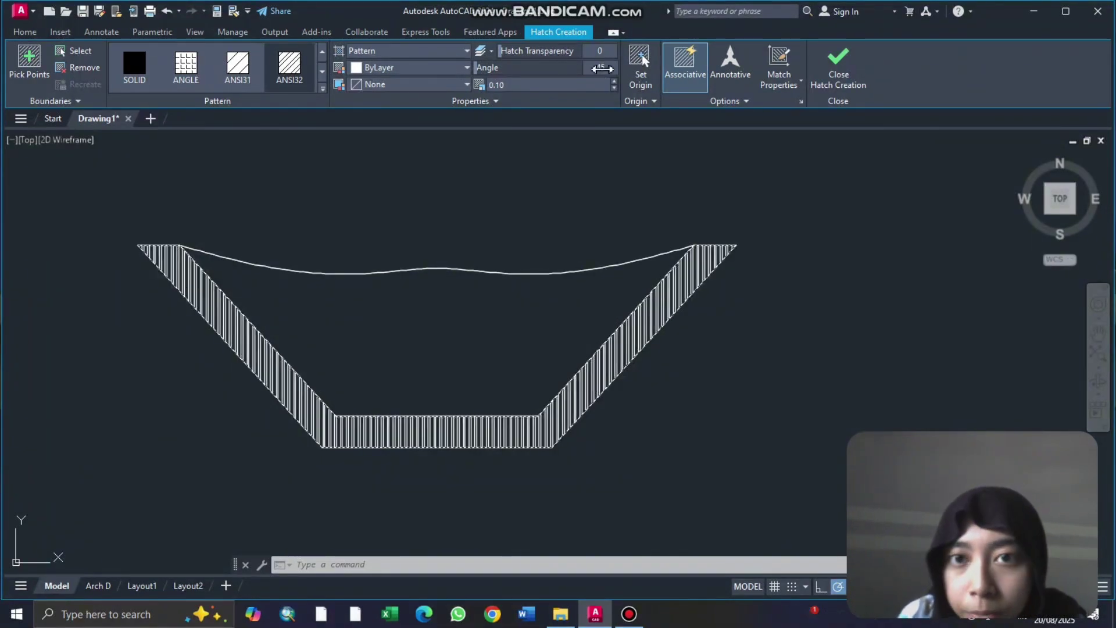
type("50")
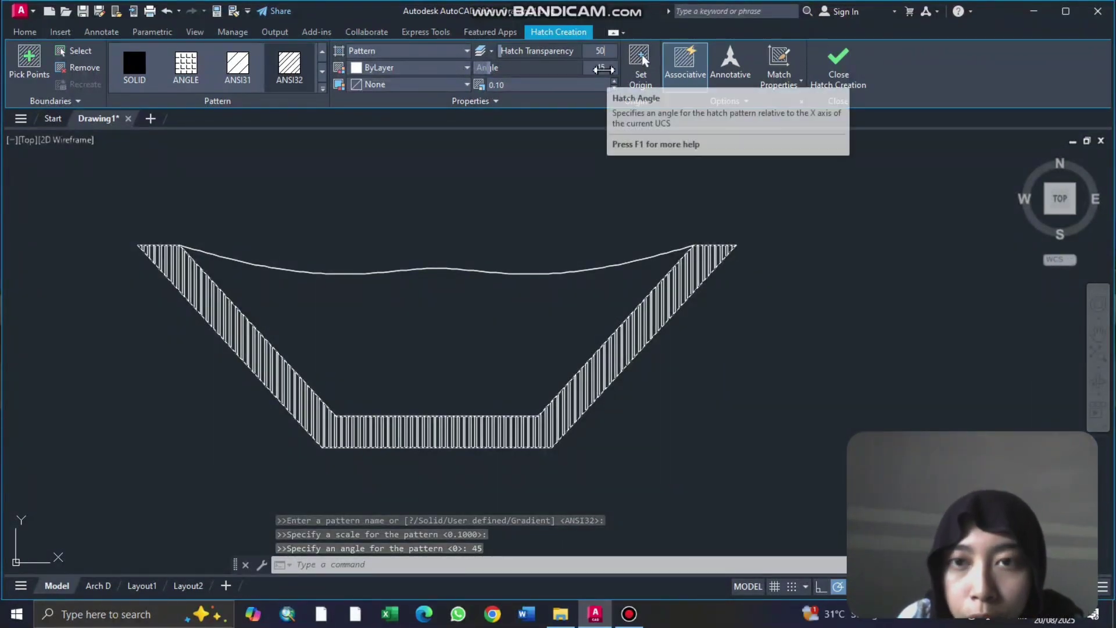
key("Return")
left_click(288, 67)
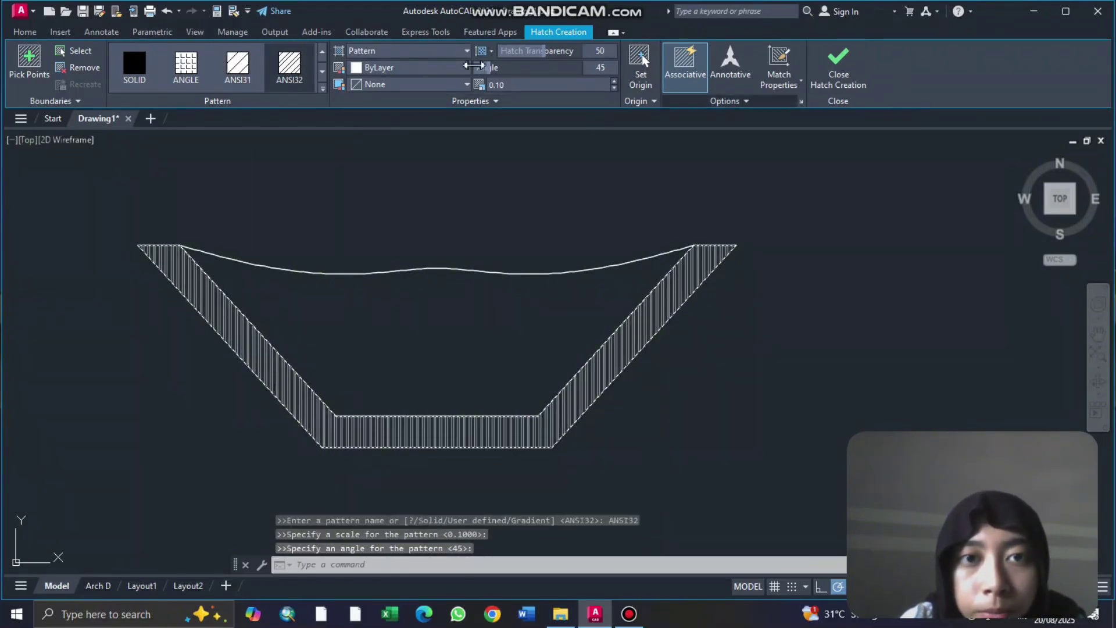
Step: Give the wall hatch a red background color
left_click(405, 85)
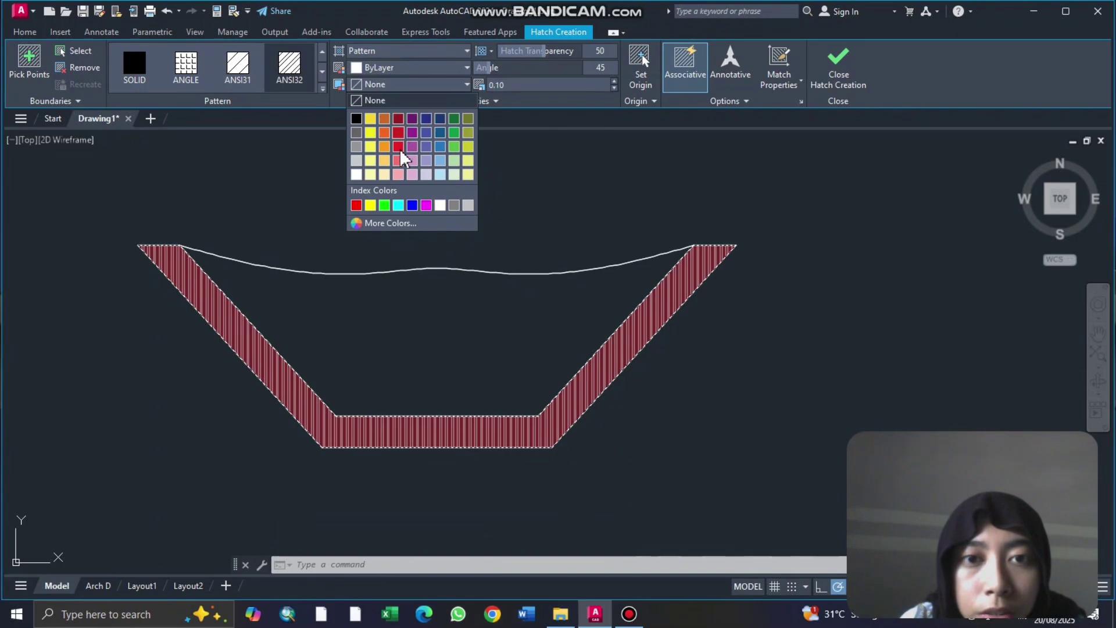
left_click(357, 205)
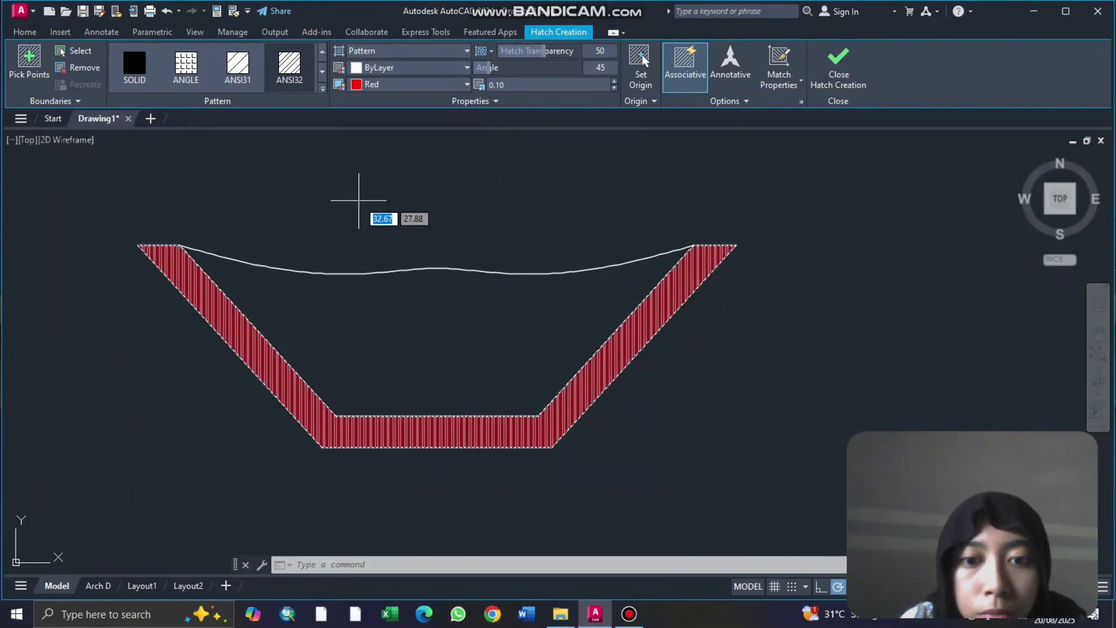
scroll(444, 174, "down", 5)
scroll(449, 167, "up", 5)
scroll(450, 167, "down", 2)
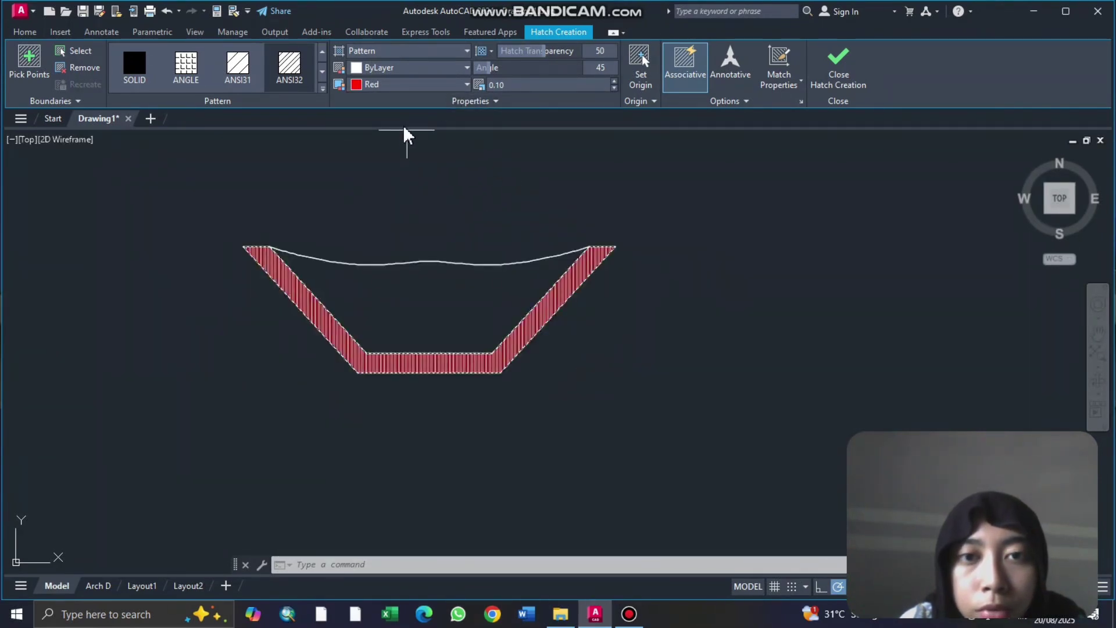
Step: Try to switch the wall hatch to the ANSI31 pattern
left_click(306, 87)
left_click(264, 82)
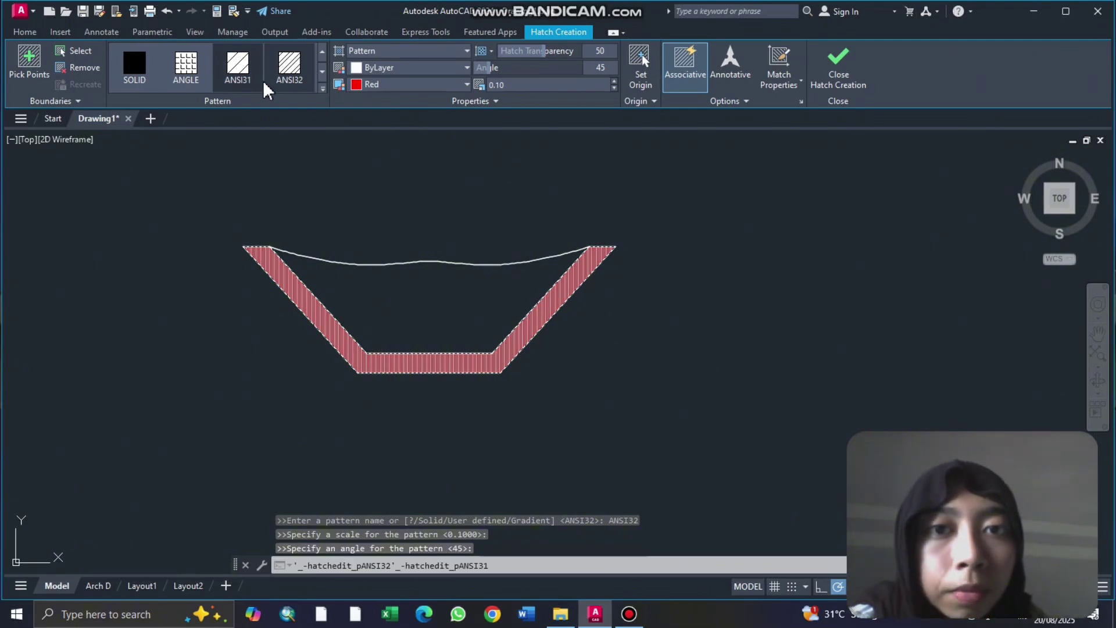
left_click(266, 88)
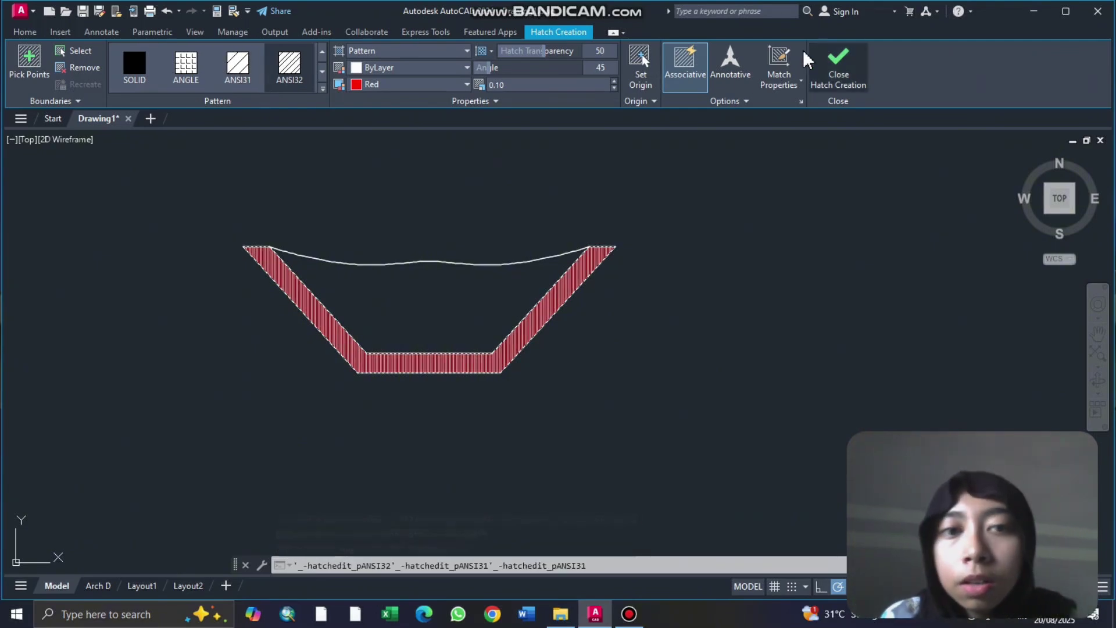
Step: Fill the channel interior below the wavy spline with a linear gradient
left_click(29, 32)
left_click(151, 86)
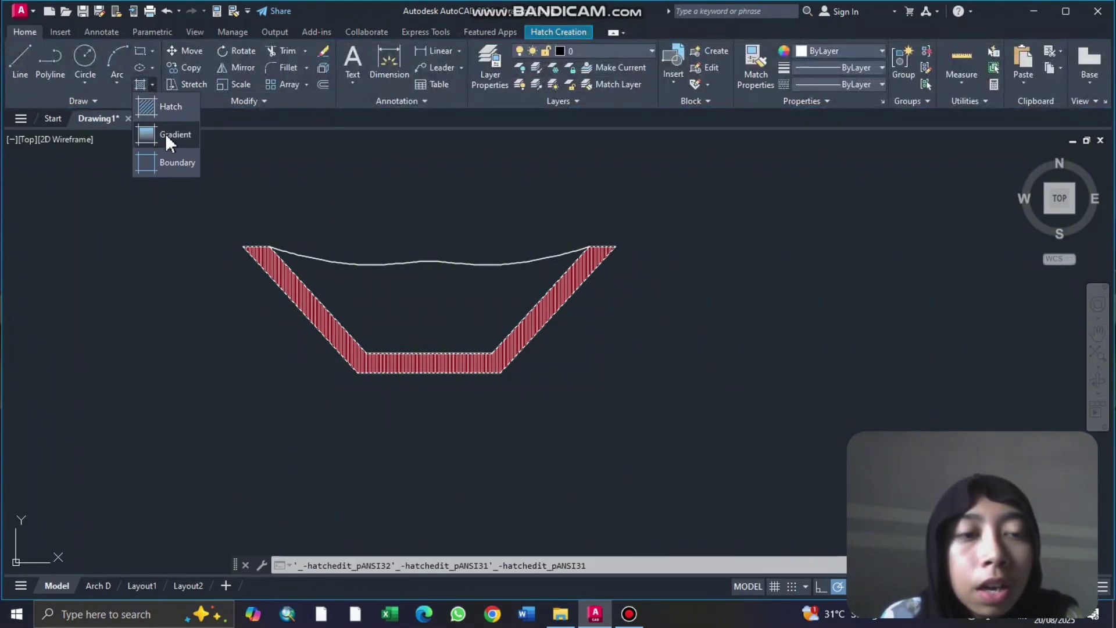
left_click(165, 134)
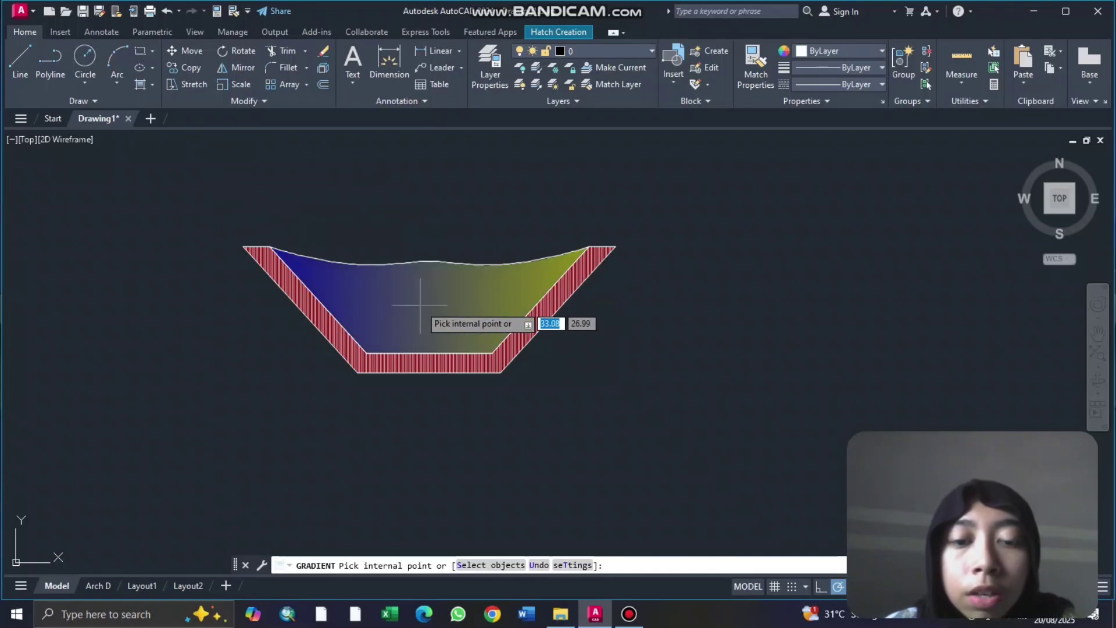
left_click(459, 306)
Step: Set the interior gradient's second color to light blue 173,221,247 and its transparency to 24, and finish the fill
left_click(578, 36)
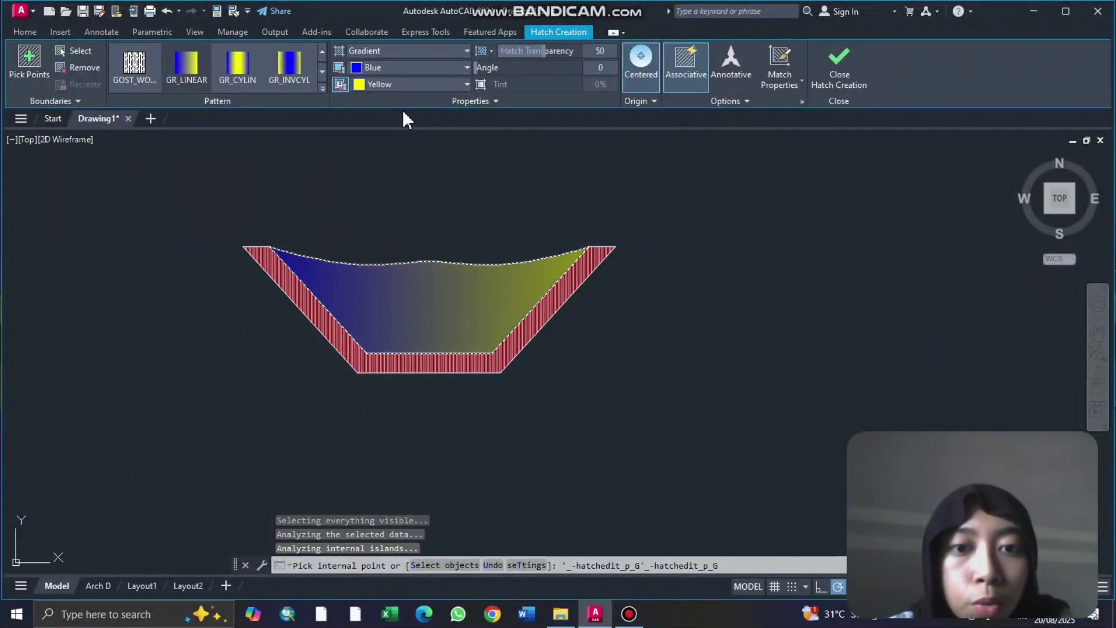
left_click(411, 86)
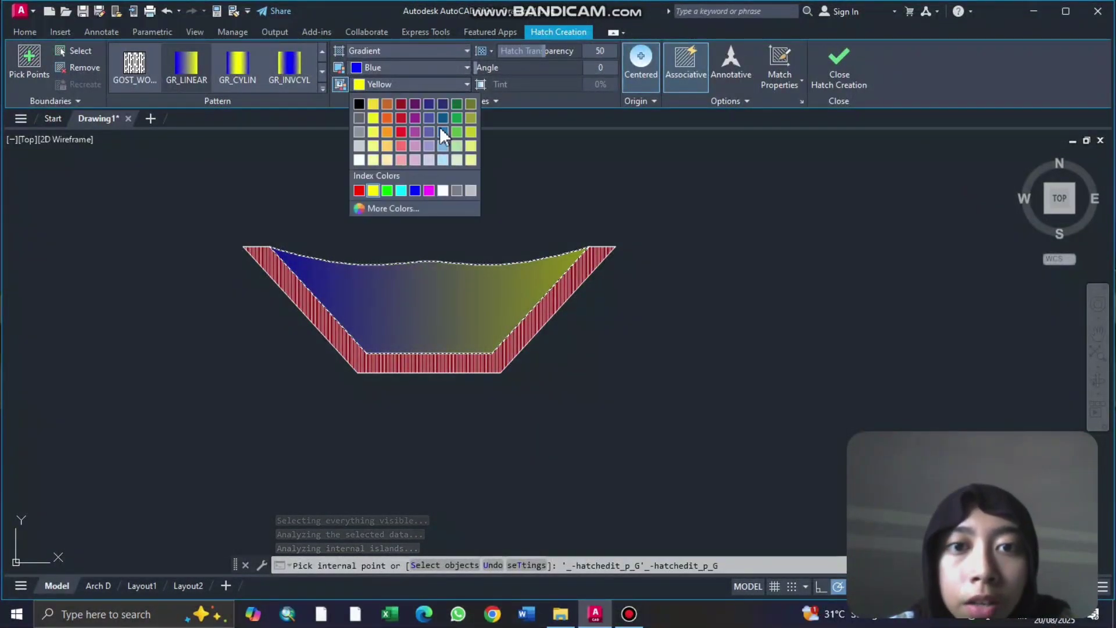
left_click(440, 162)
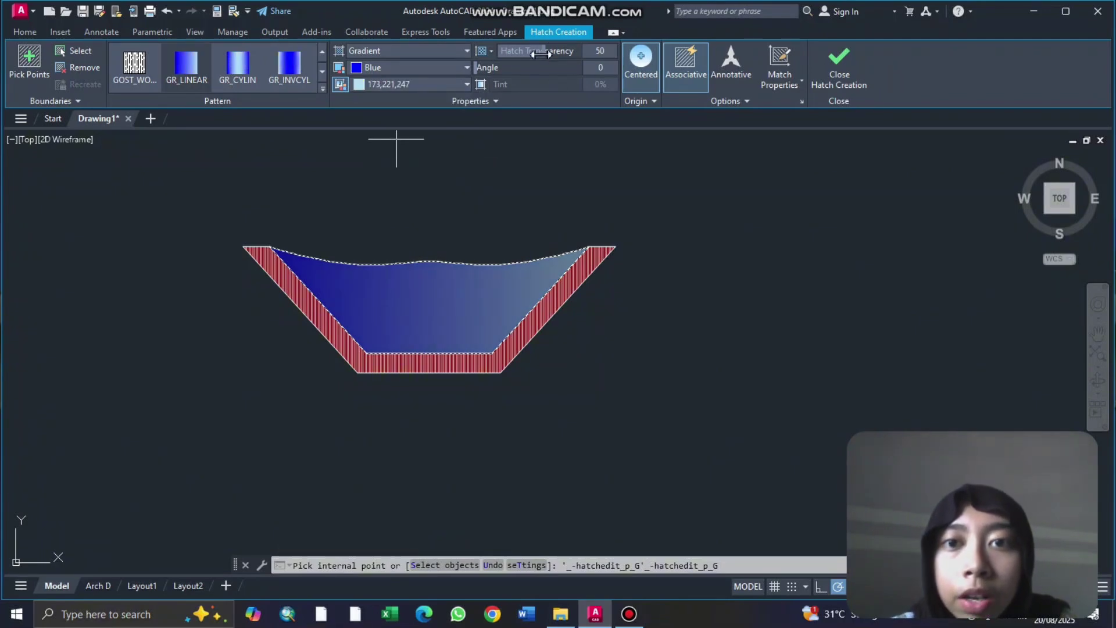
mouse_move(580, 51)
left_mouse_down()
mouse_move(590, 51)
mouse_move(480, 51)
mouse_move(514, 51)
mouse_move(503, 51)
left_mouse_up()
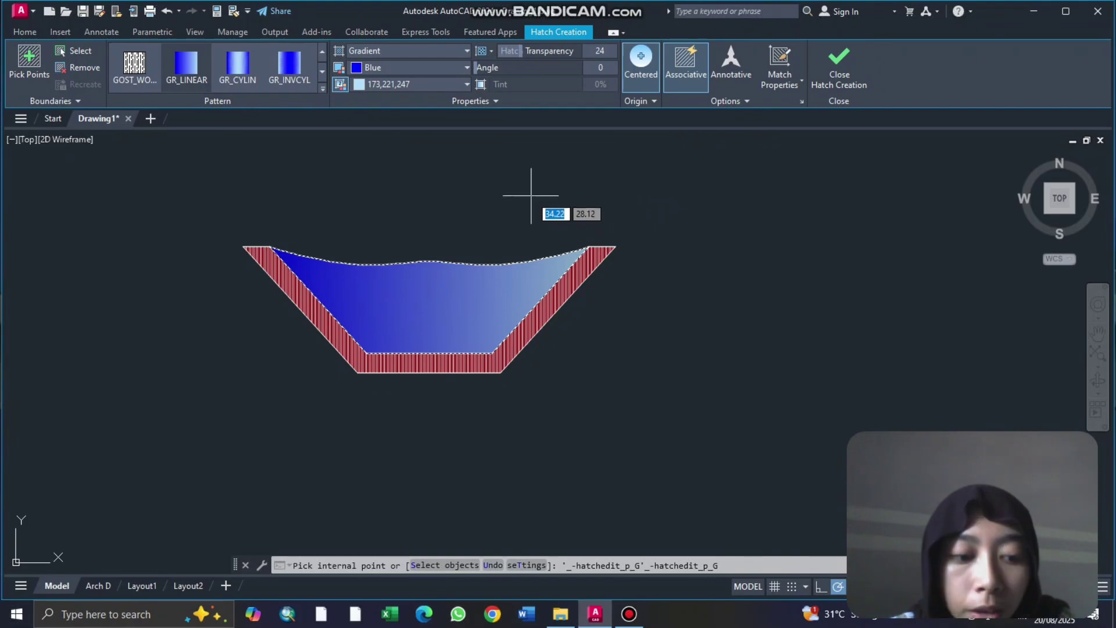
key("Escape")
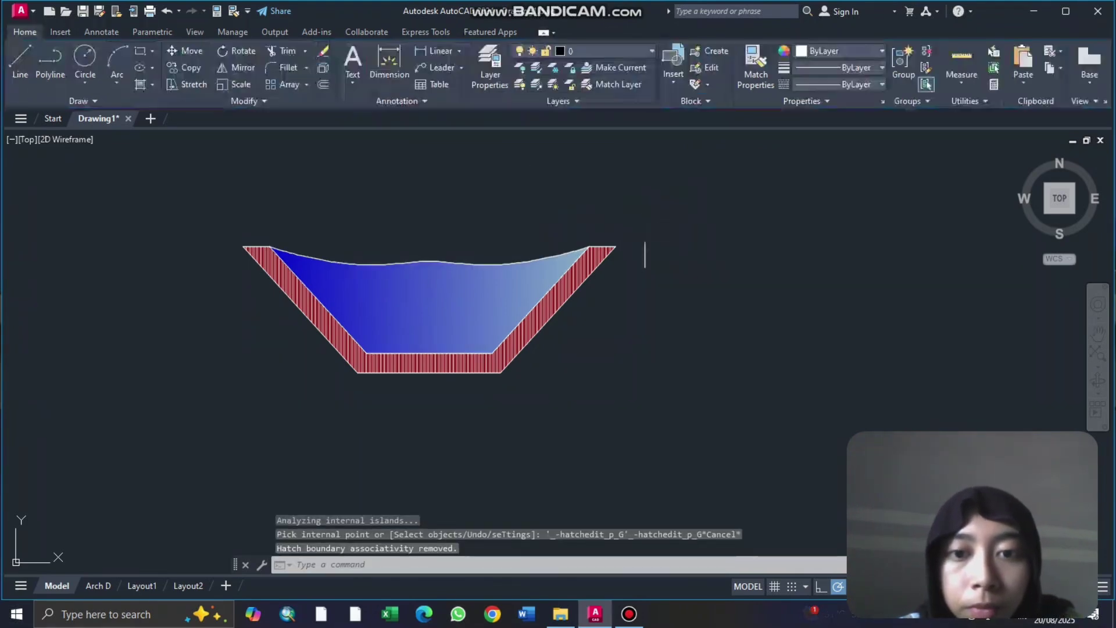
Step: Dimension the channel's inner top width between the spline's endpoints, placing the dimension above the section
left_click(393, 78)
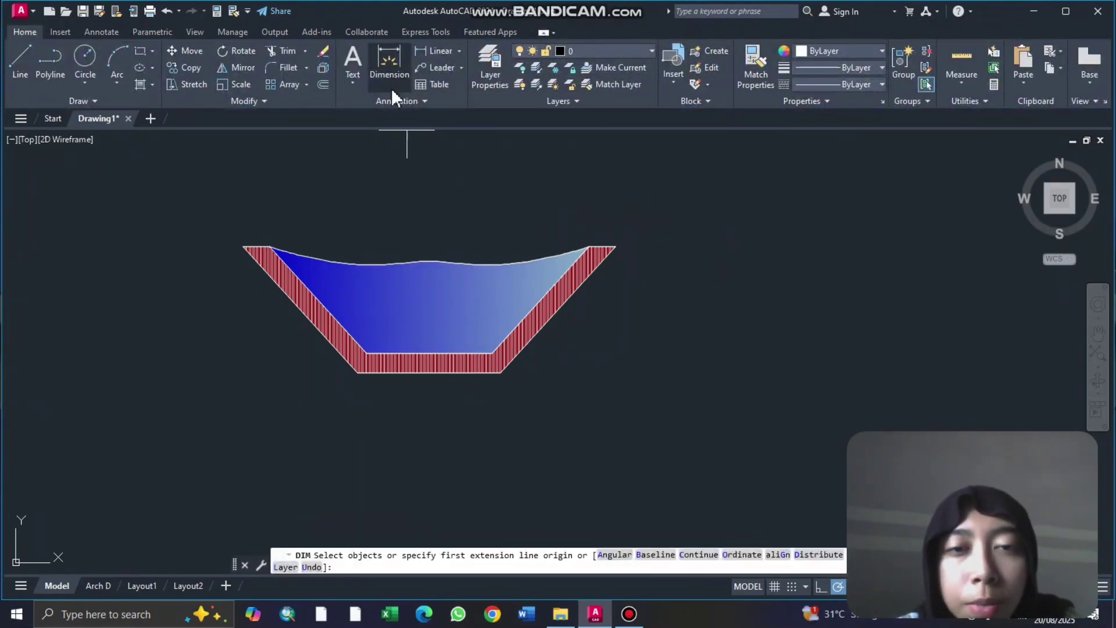
left_click(269, 246)
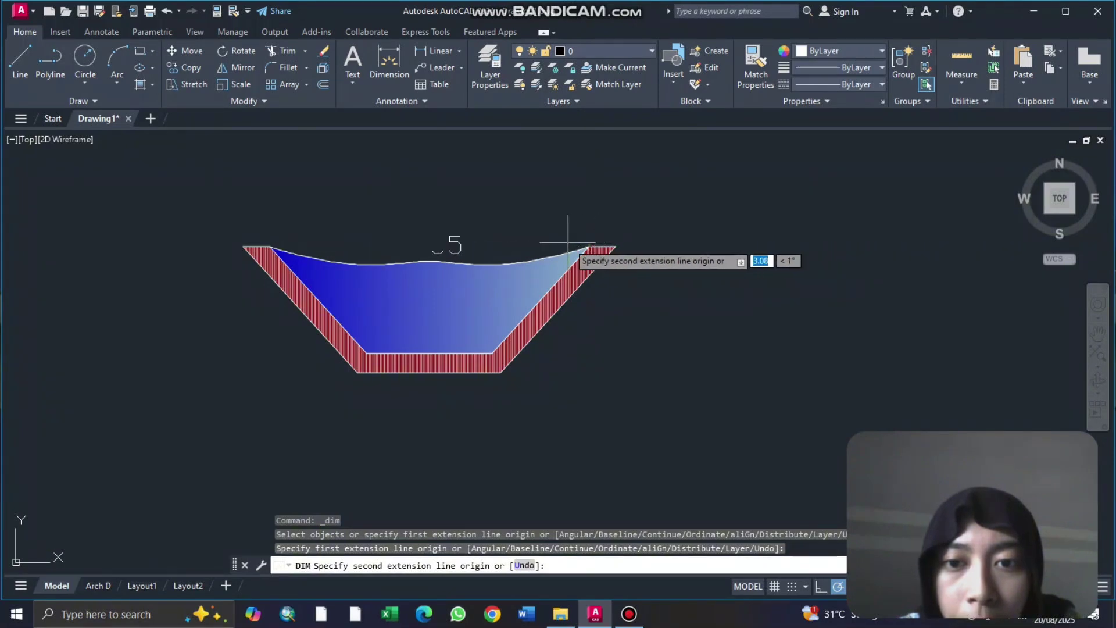
left_click(588, 245)
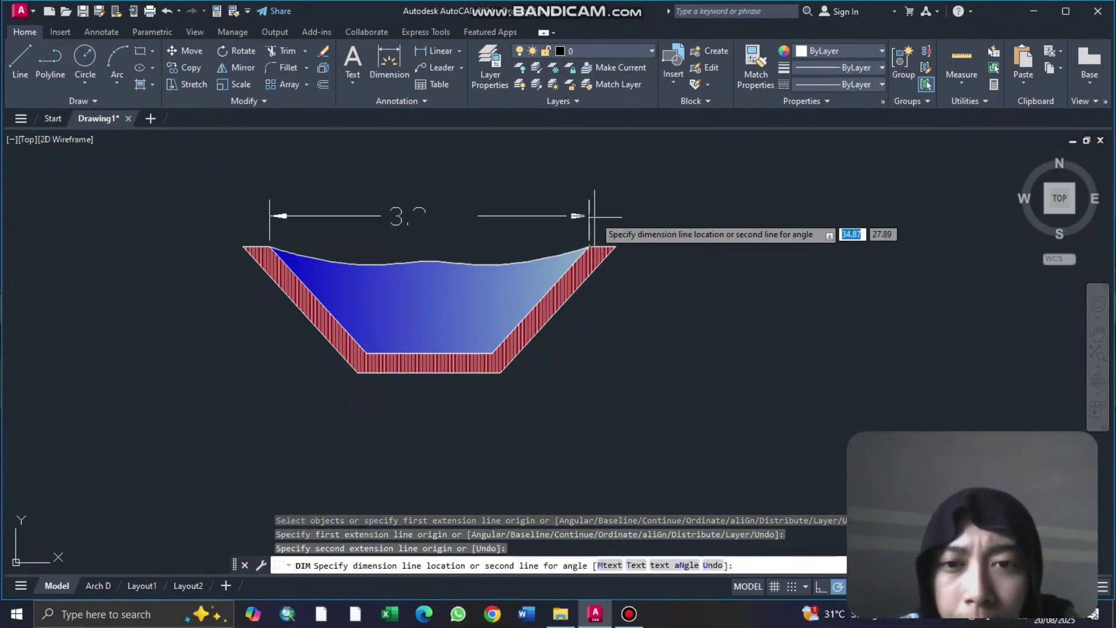
left_click(588, 199)
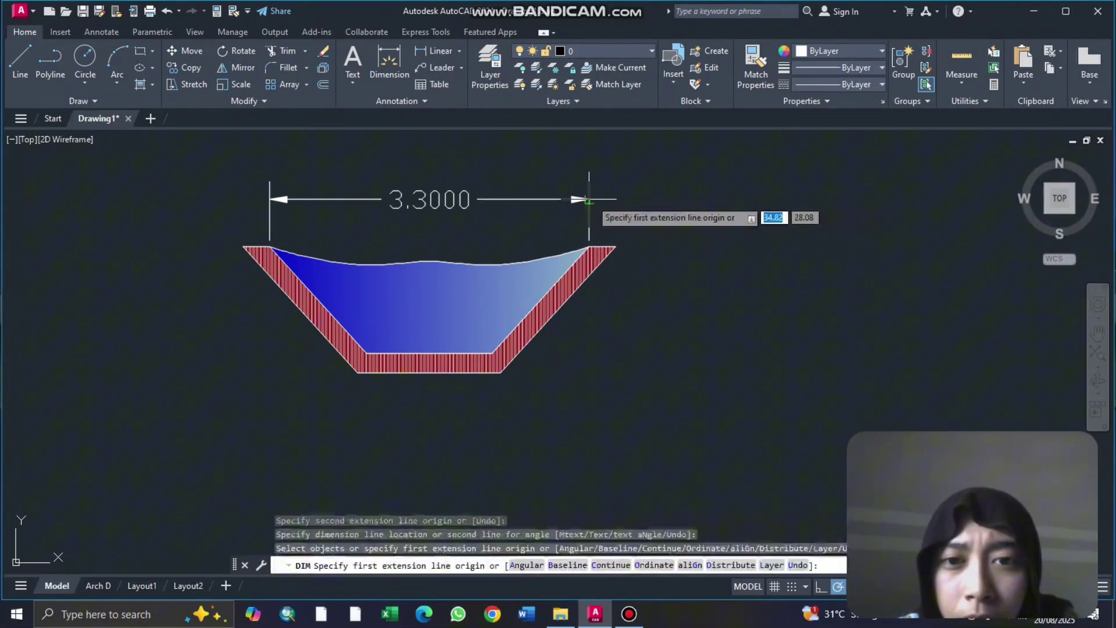
Step: Add a vertical dimension for the channel's inner depth, placed to the right of the section
left_click(588, 245)
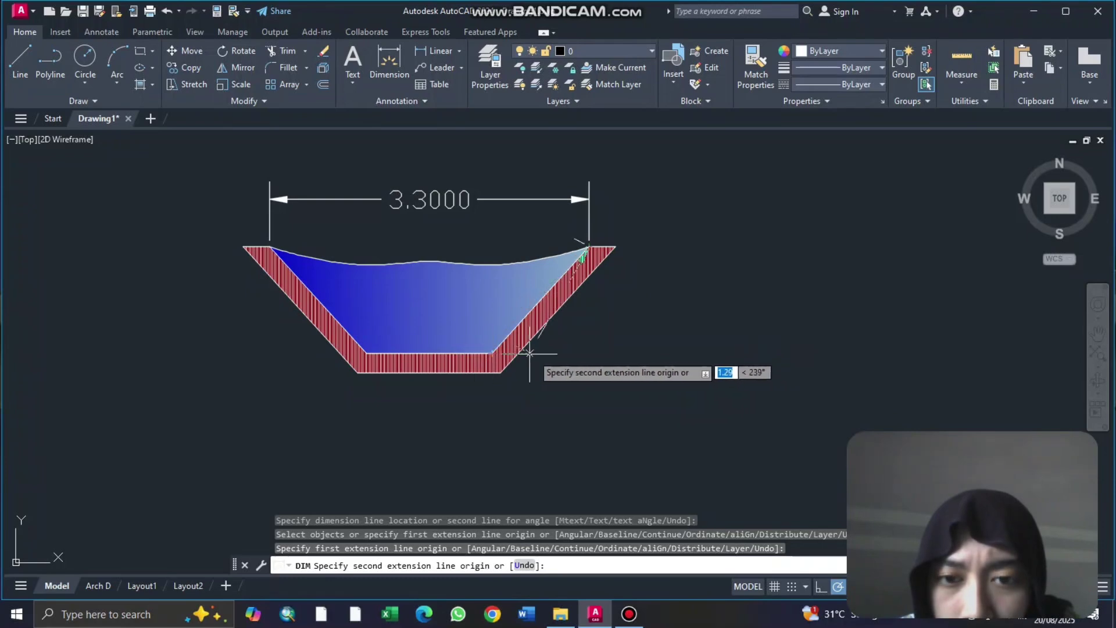
left_click(594, 352)
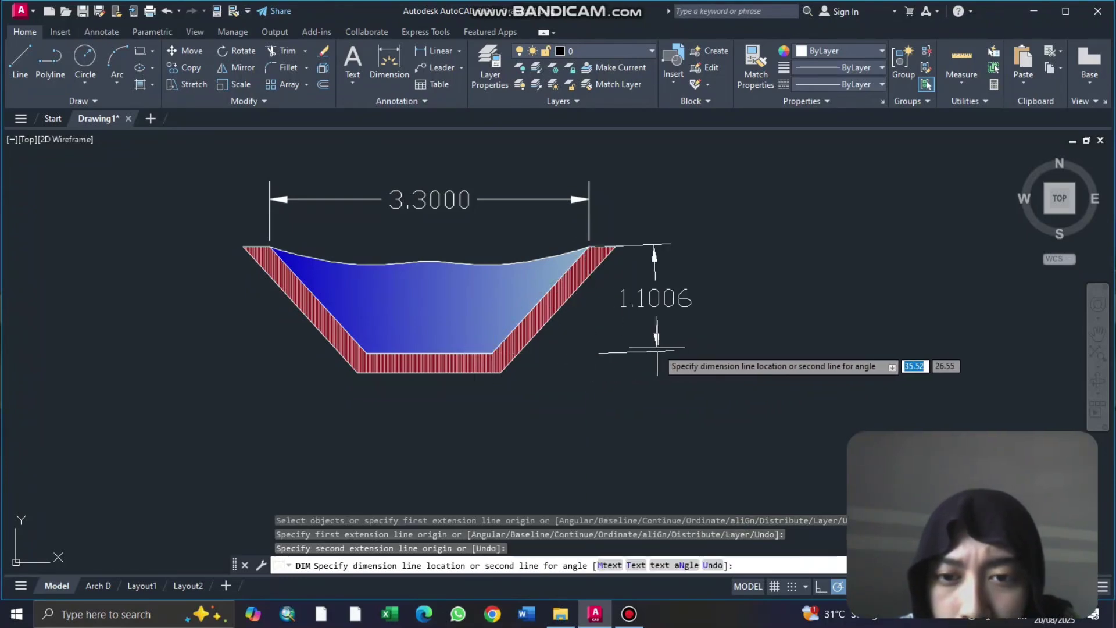
left_click(692, 351)
Step: Dimension the channel's inner bottom width, placing the dimension below the section
left_click(492, 352)
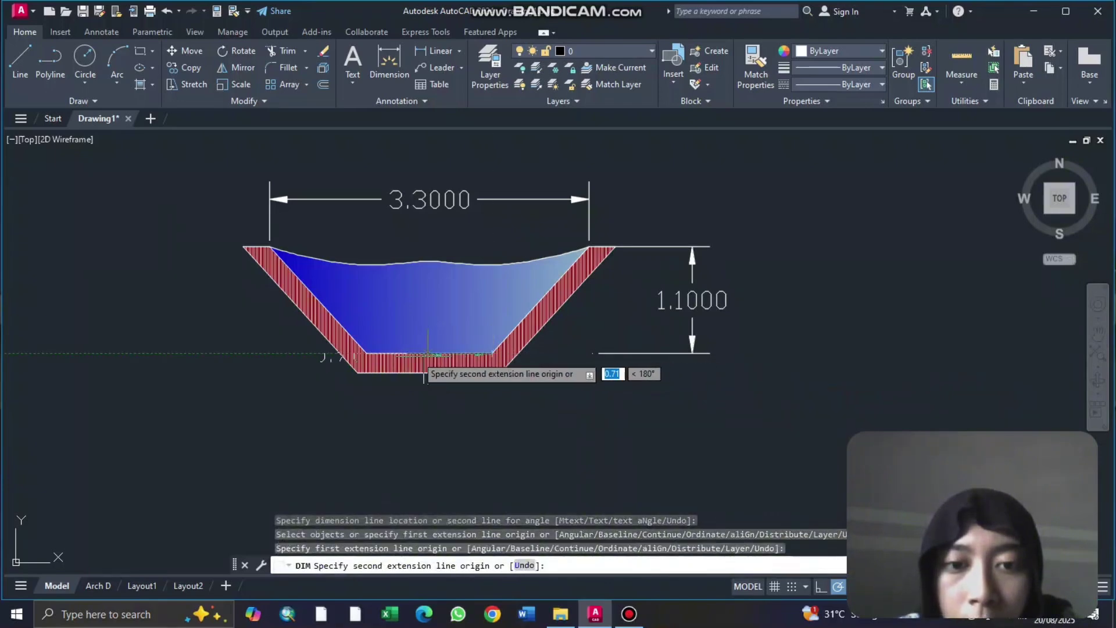
left_click(366, 353)
left_click(364, 423)
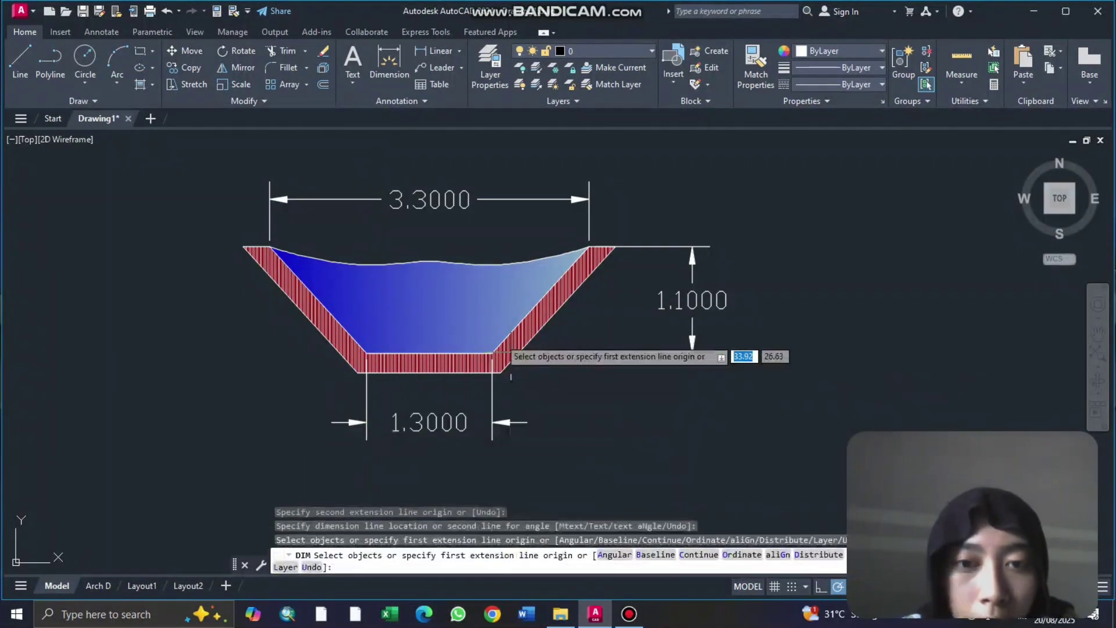
left_click(636, 619)
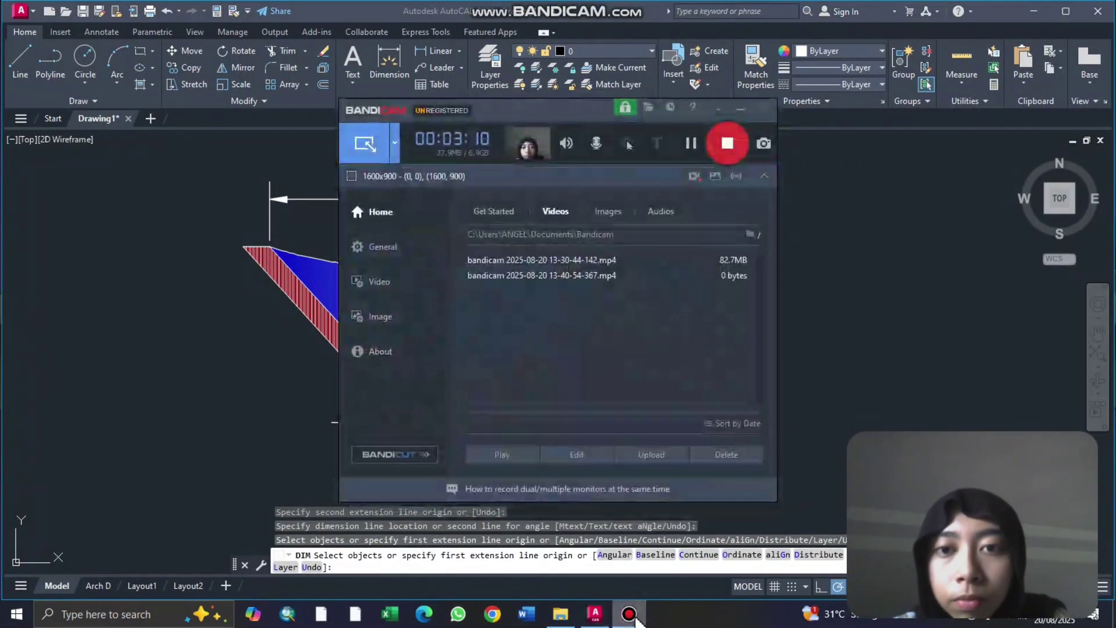
left_click(637, 620)
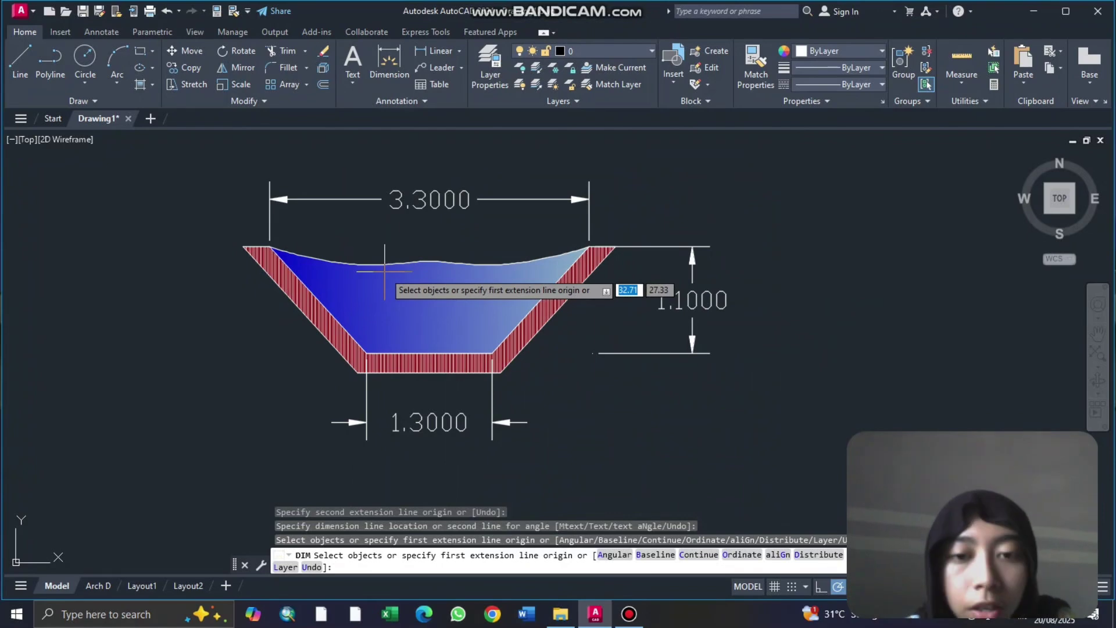
left_click(443, 202)
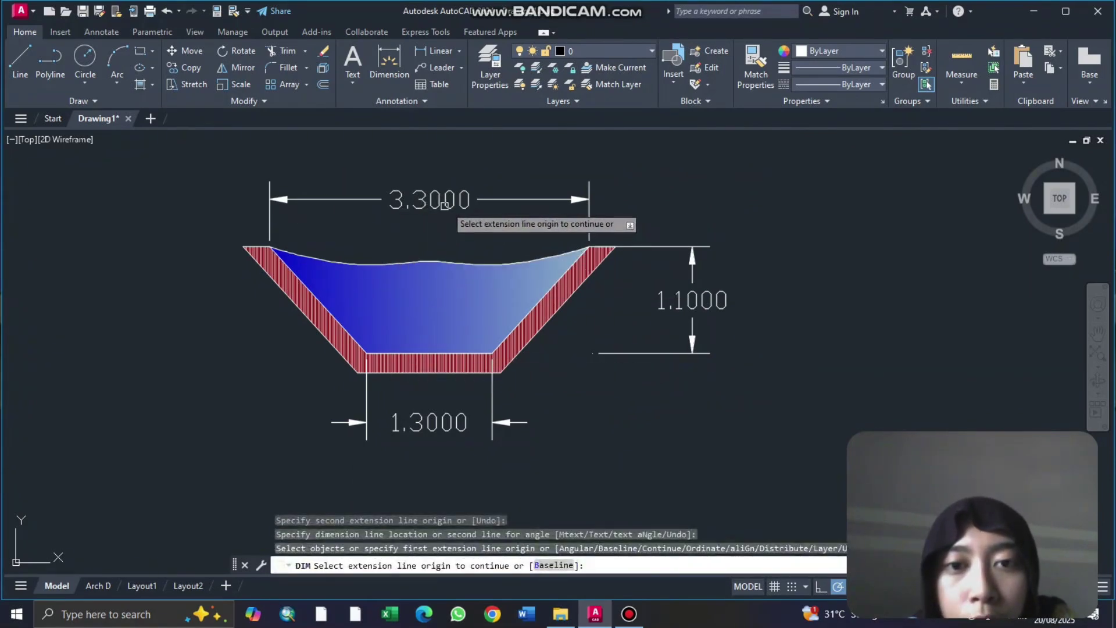
key("Return")
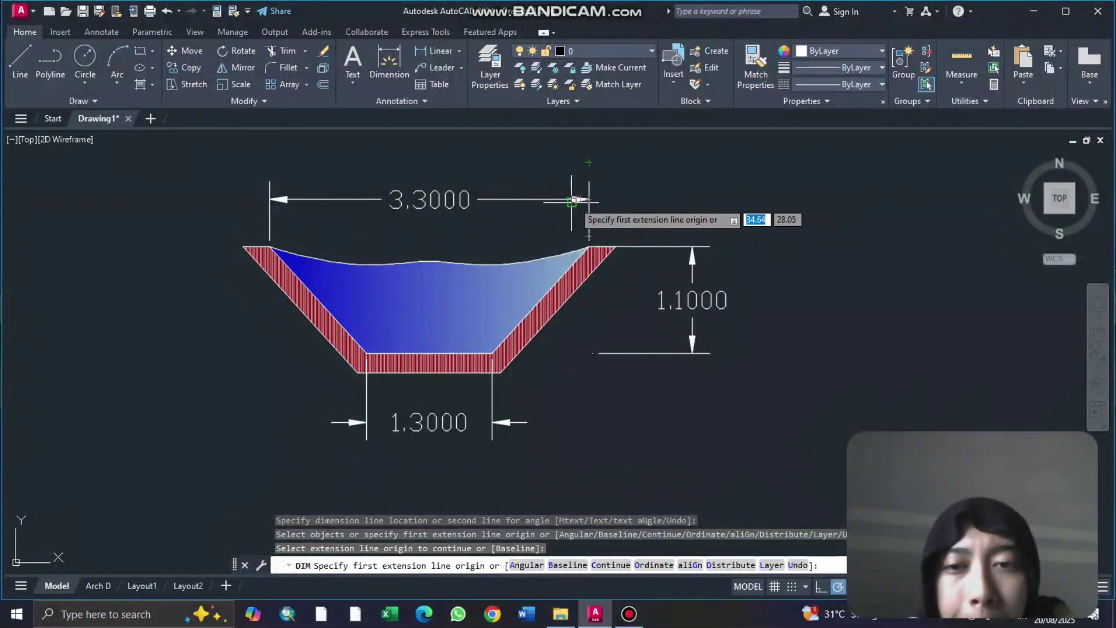
key("Return")
key("Return")
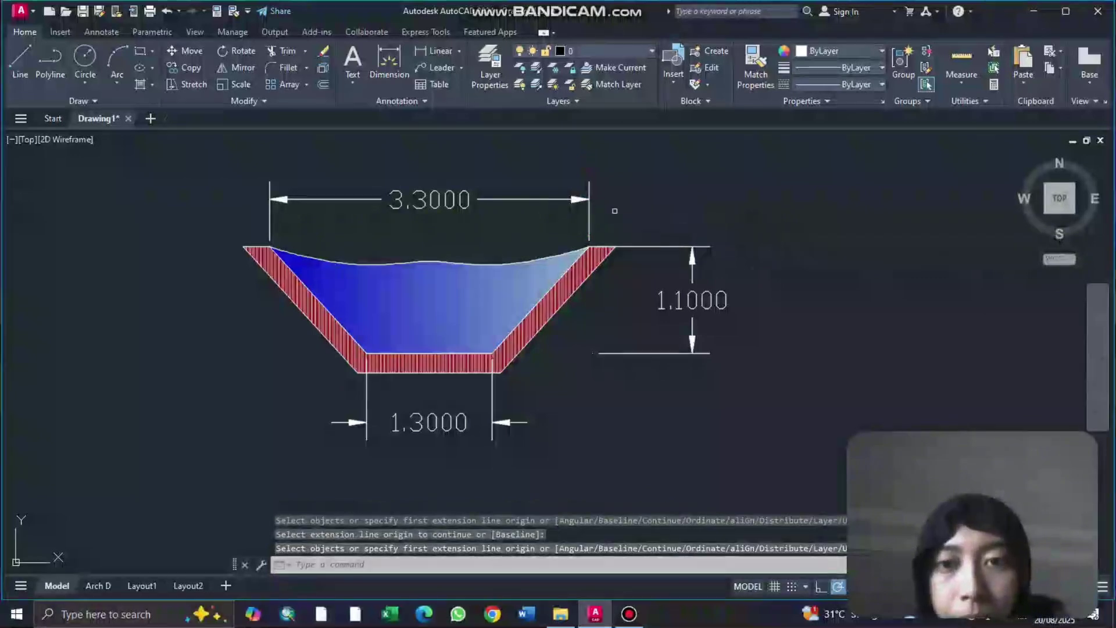
Step: Change both arrowheads of the top width, depth and bottom width dimensions to Architectural tick
left_click(589, 216)
left_click(693, 250)
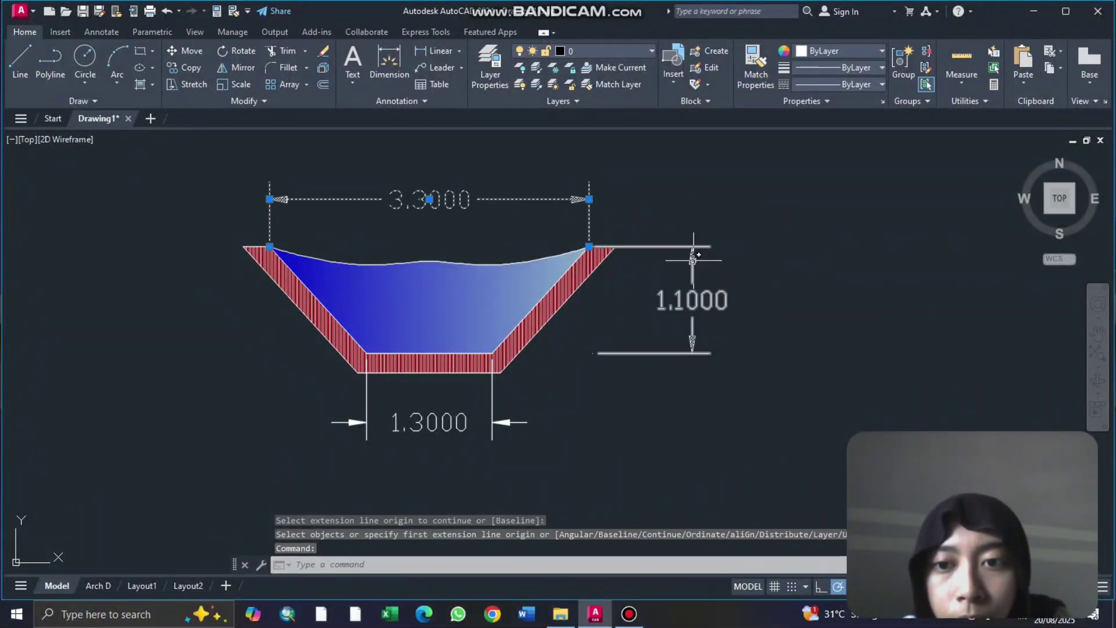
left_click(512, 410)
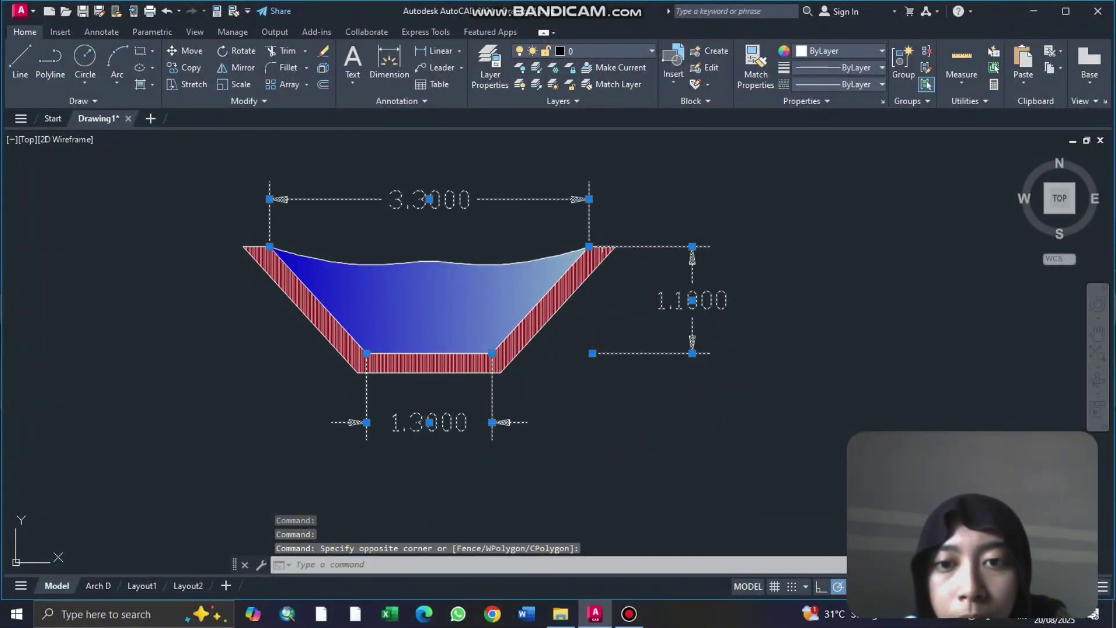
right_click(577, 198)
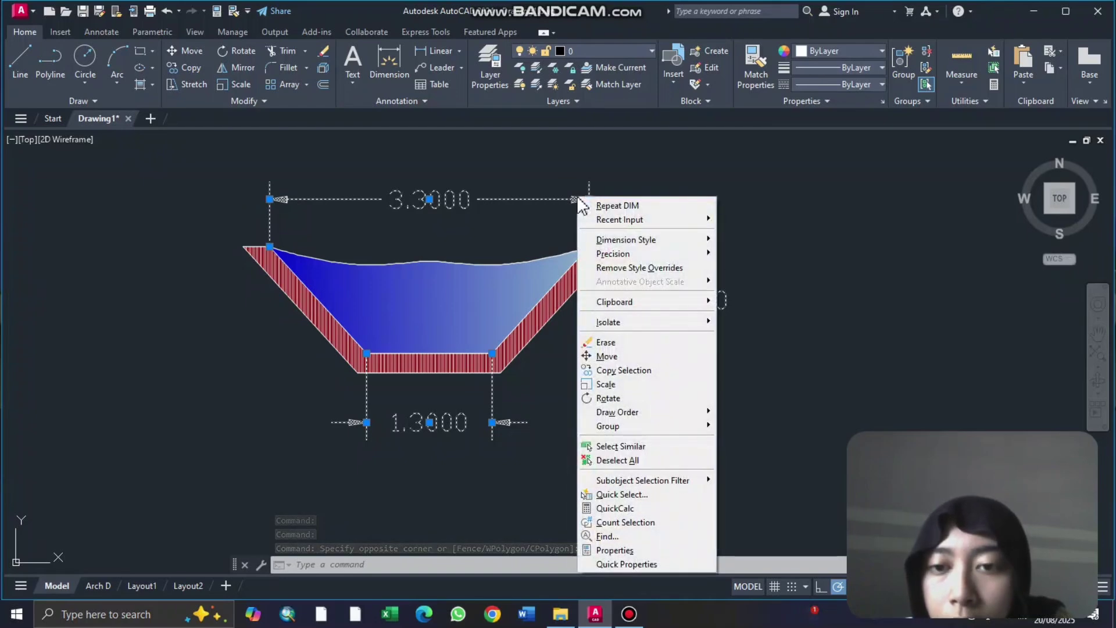
left_click(610, 550)
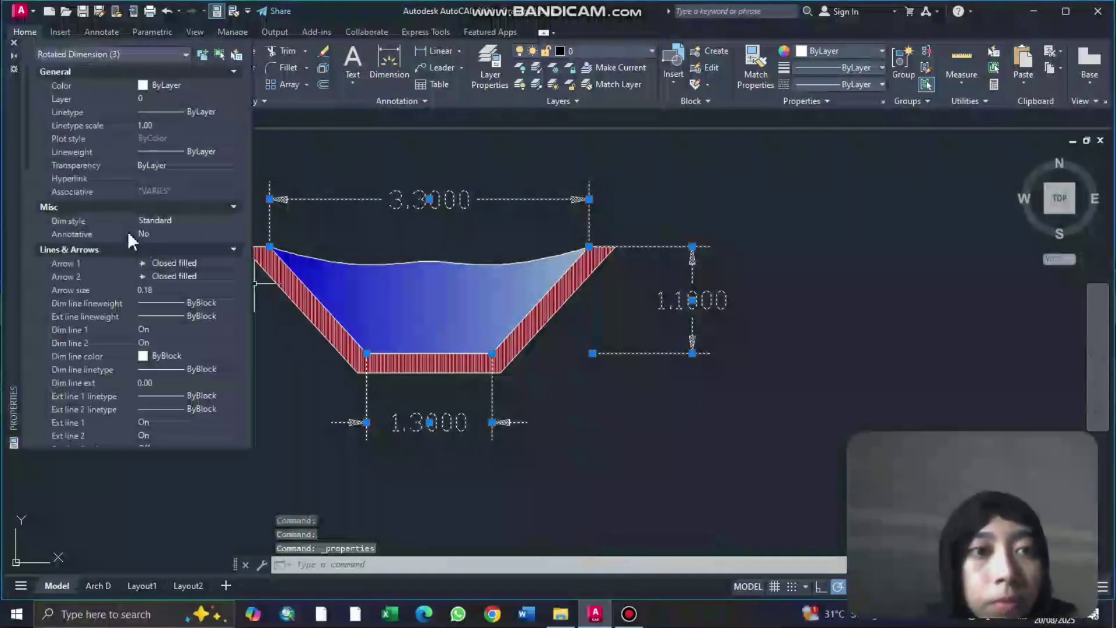
left_click(172, 266)
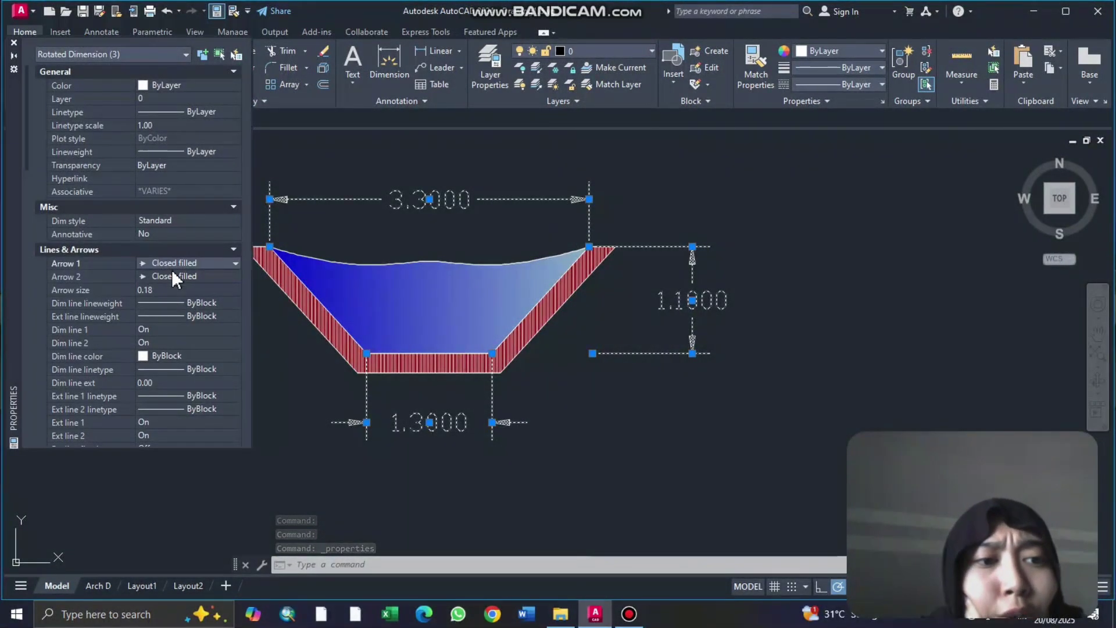
left_click(186, 266)
left_click(195, 325)
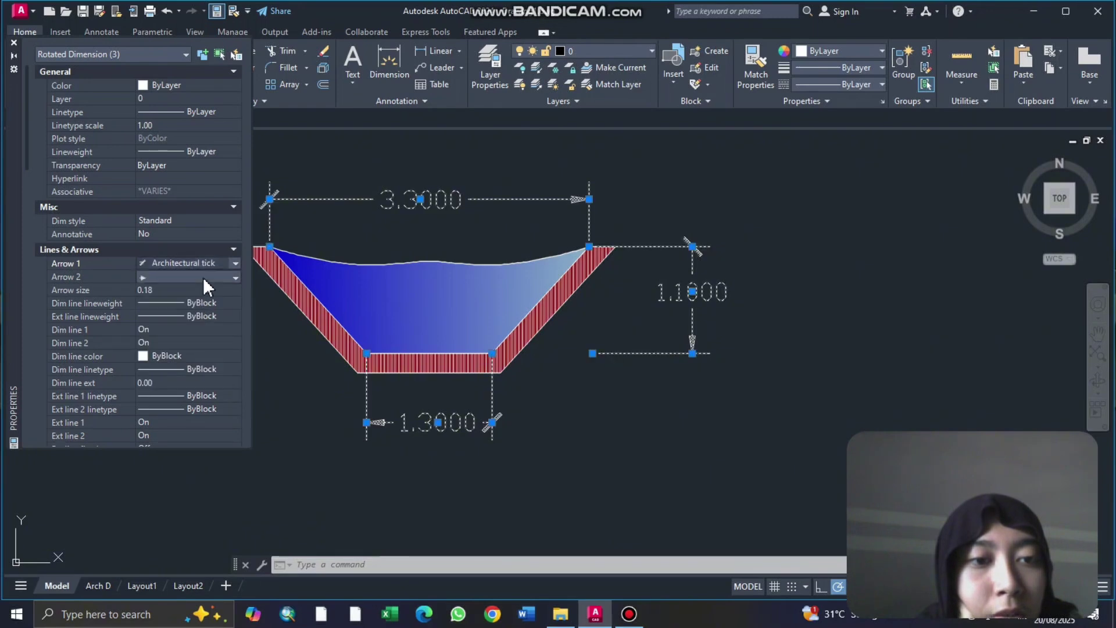
left_click(202, 277)
left_click(209, 340)
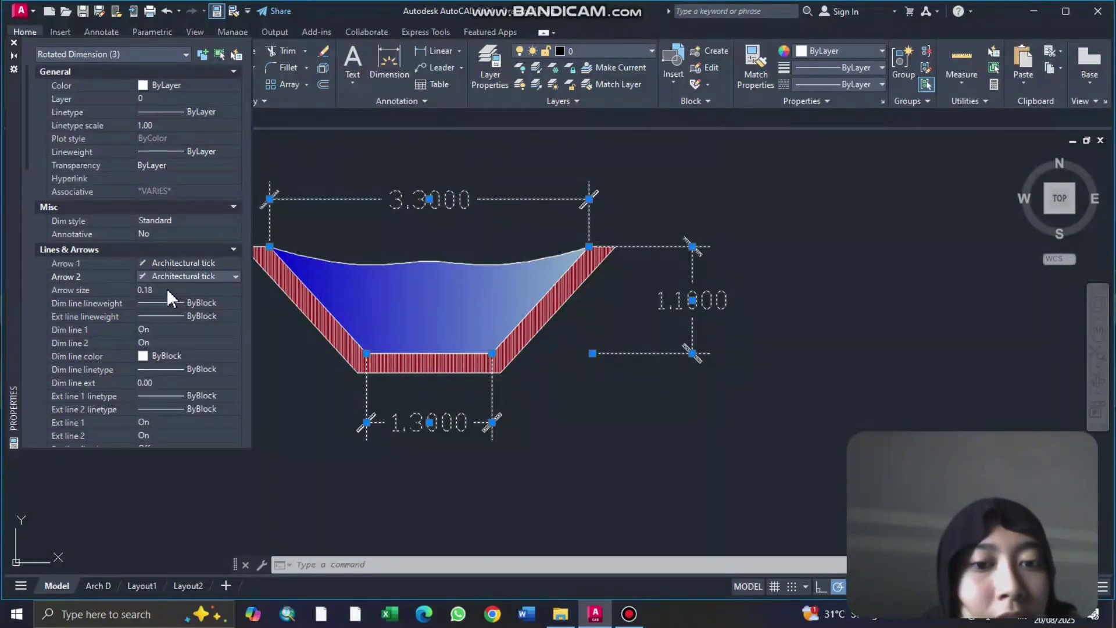
Step: Set the arrow size of the three selected dimensions to 0.1
scroll(167, 288, "down", 5)
scroll(167, 268, "up", 5)
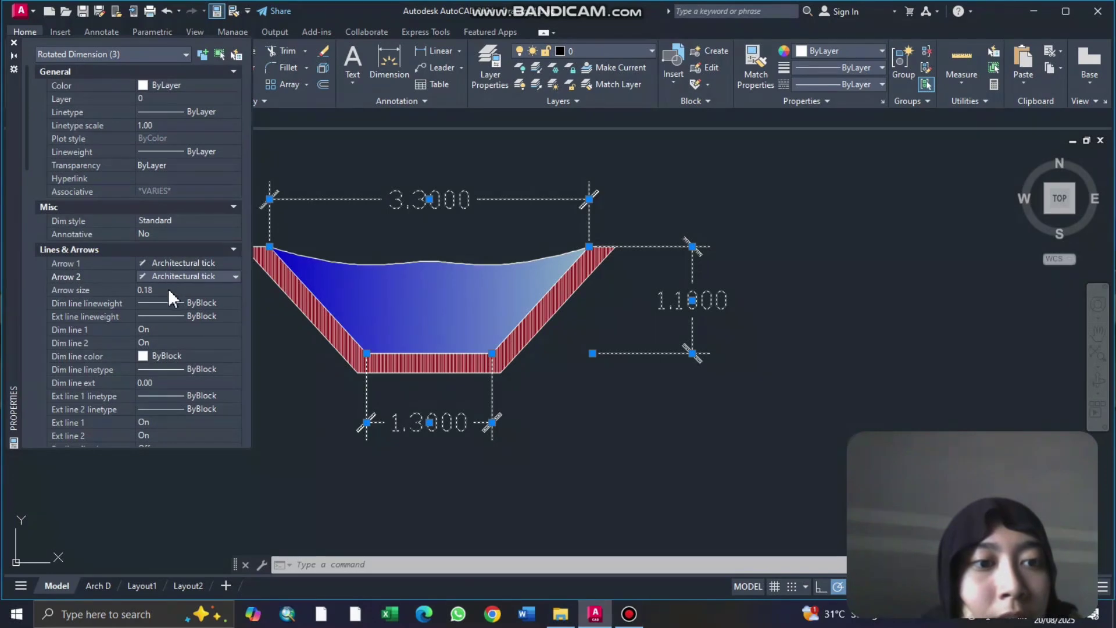
left_click(169, 290)
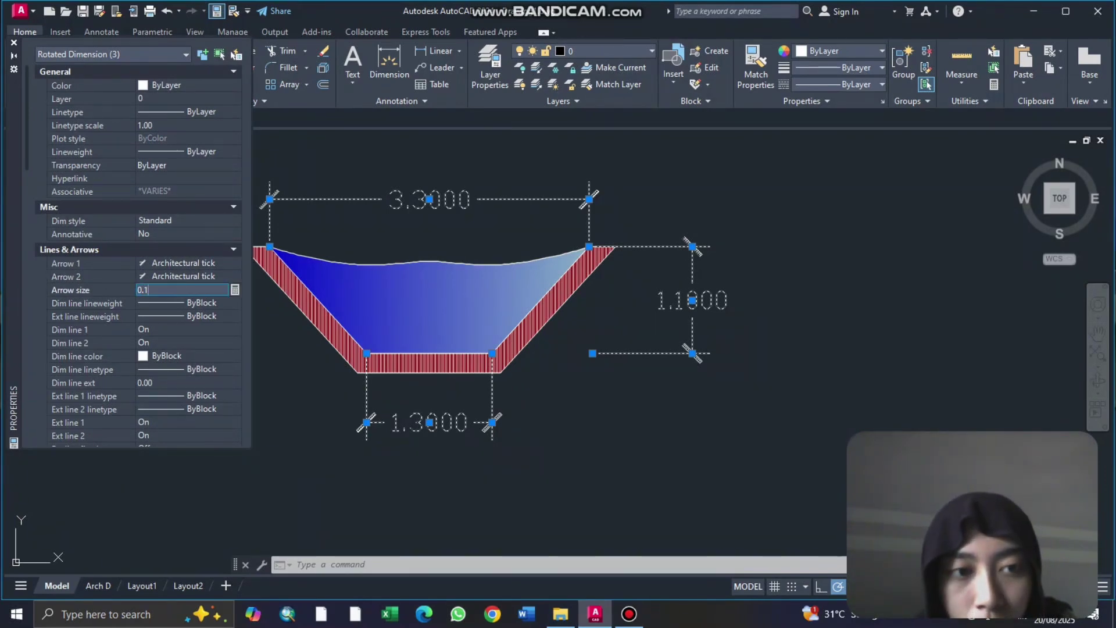
type("0.1")
key("Return")
Step: Set the extension line overshoot (Ext line ext) of the three selected dimensions to 0
scroll(165, 289, "down", 3)
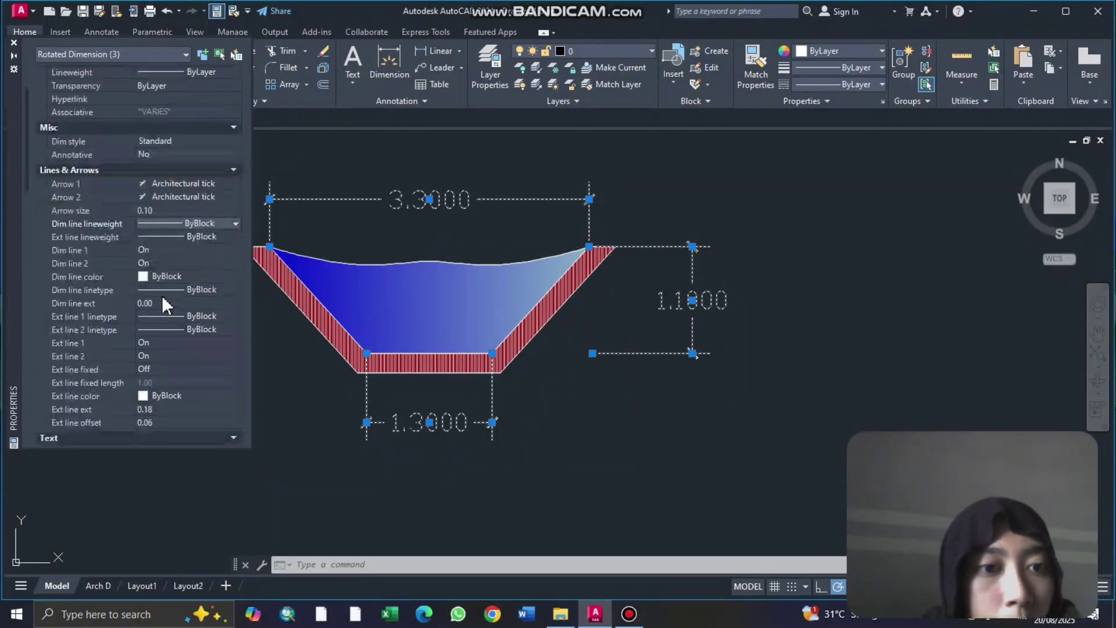
scroll(152, 356, "down", 3)
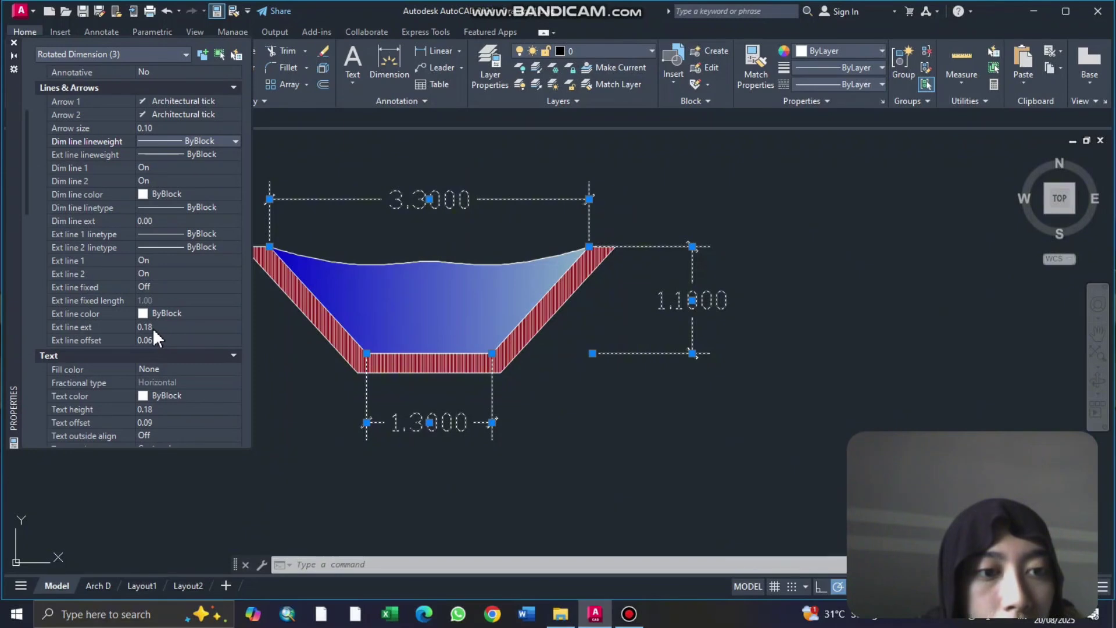
left_click(152, 328)
double_click(154, 328)
key("Tab")
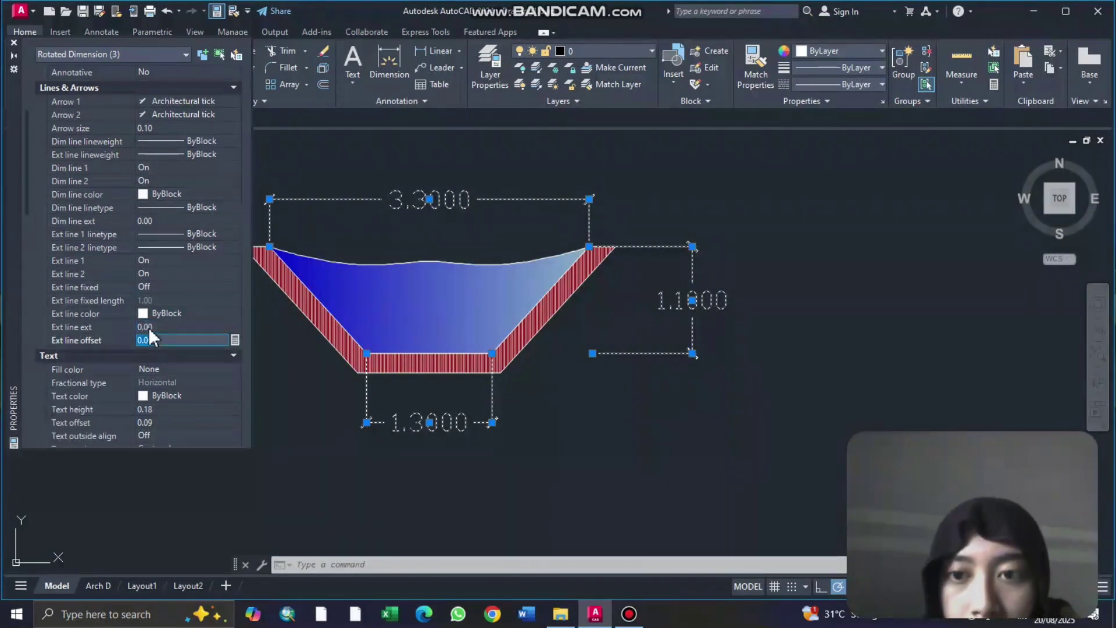
Step: Set the text height of the three selected dimensions to 0.1
scroll(148, 327, "down", 3)
scroll(151, 286, "down", 3)
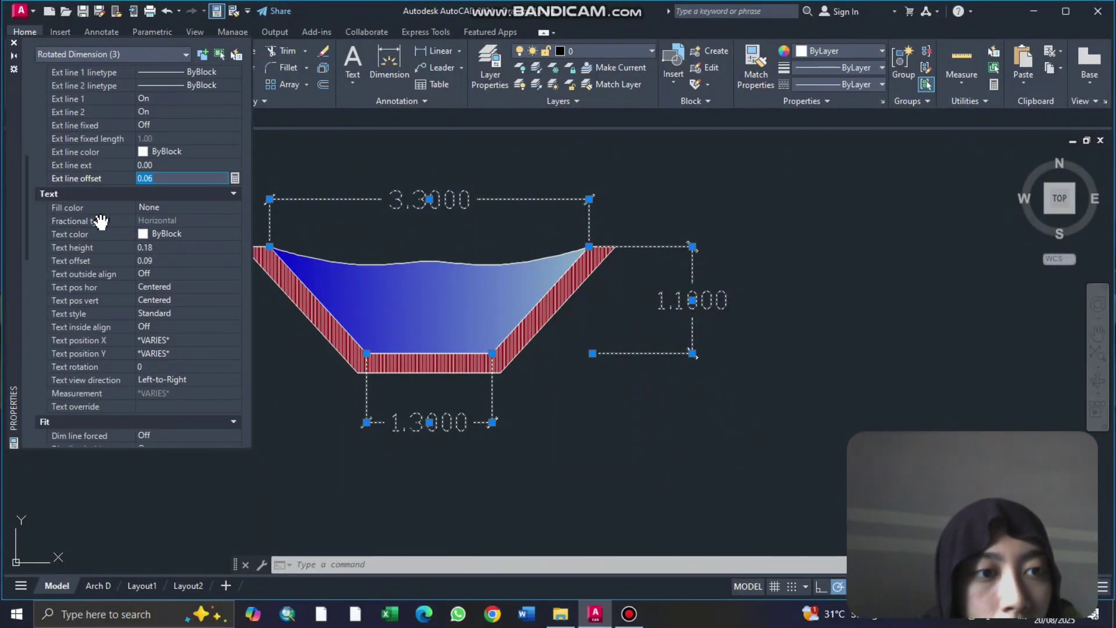
double_click(155, 248)
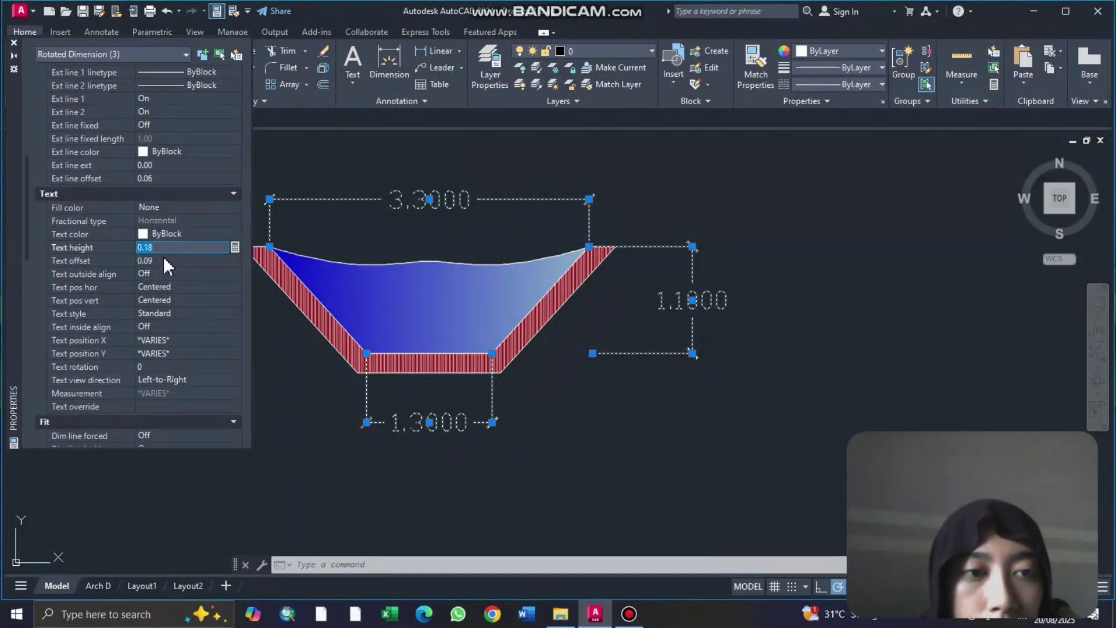
left_click(167, 257)
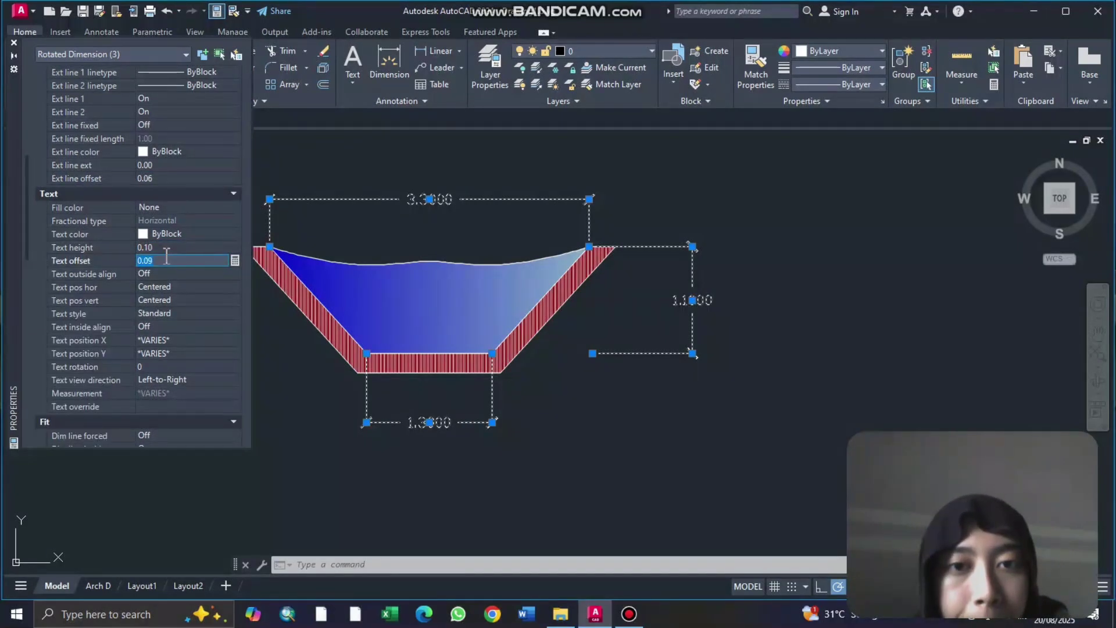
left_click(178, 288)
left_click(179, 294)
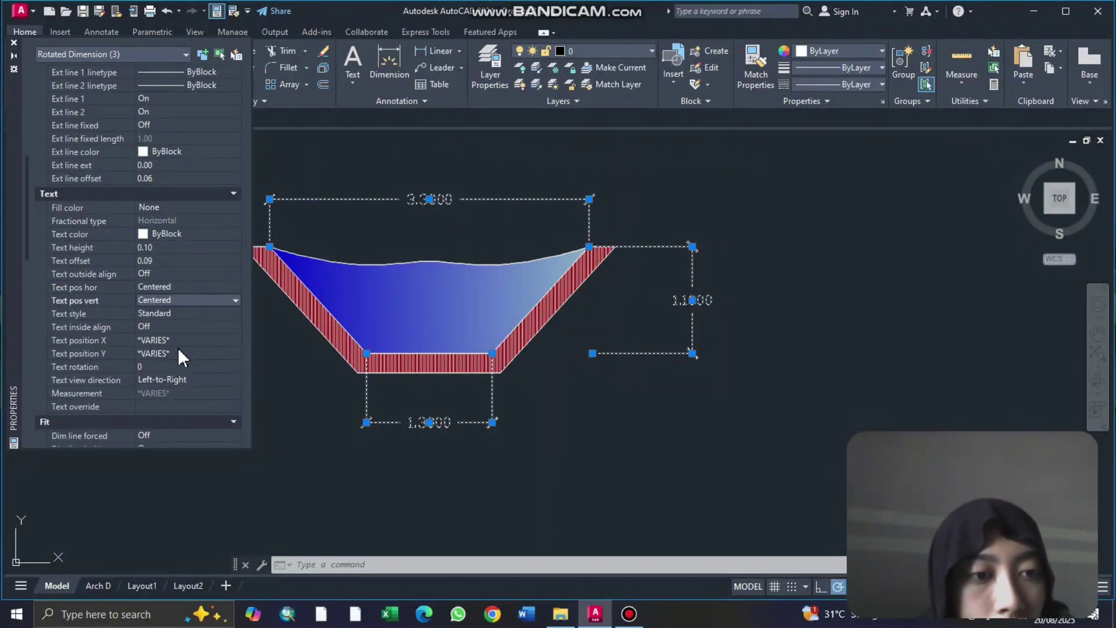
scroll(197, 336, "down", 3)
scroll(197, 285, "up", 2)
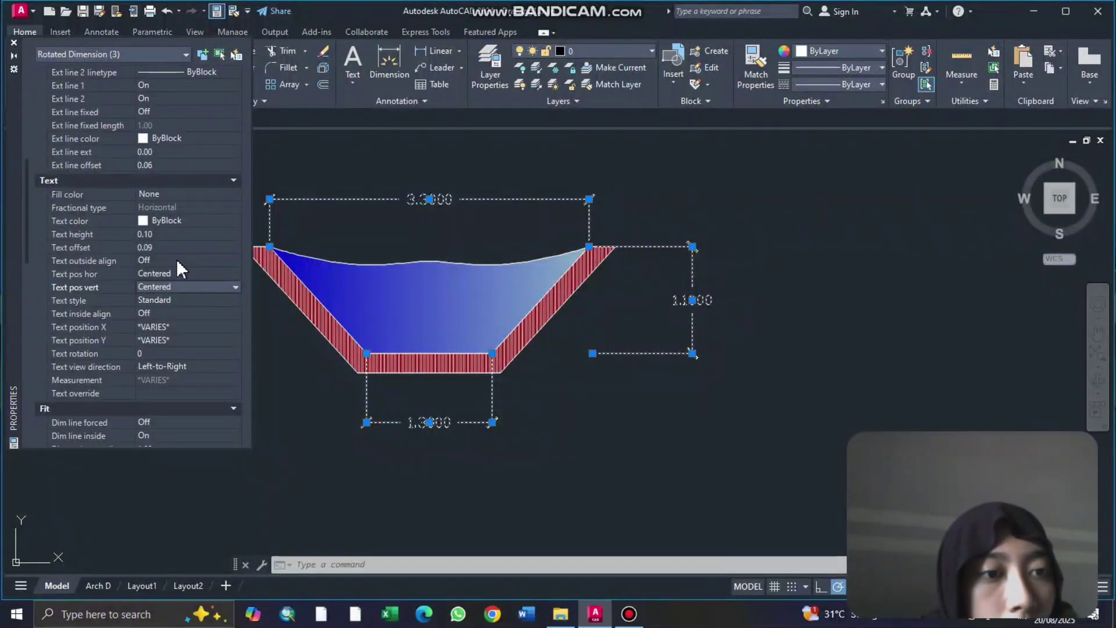
scroll(177, 349, "down", 10)
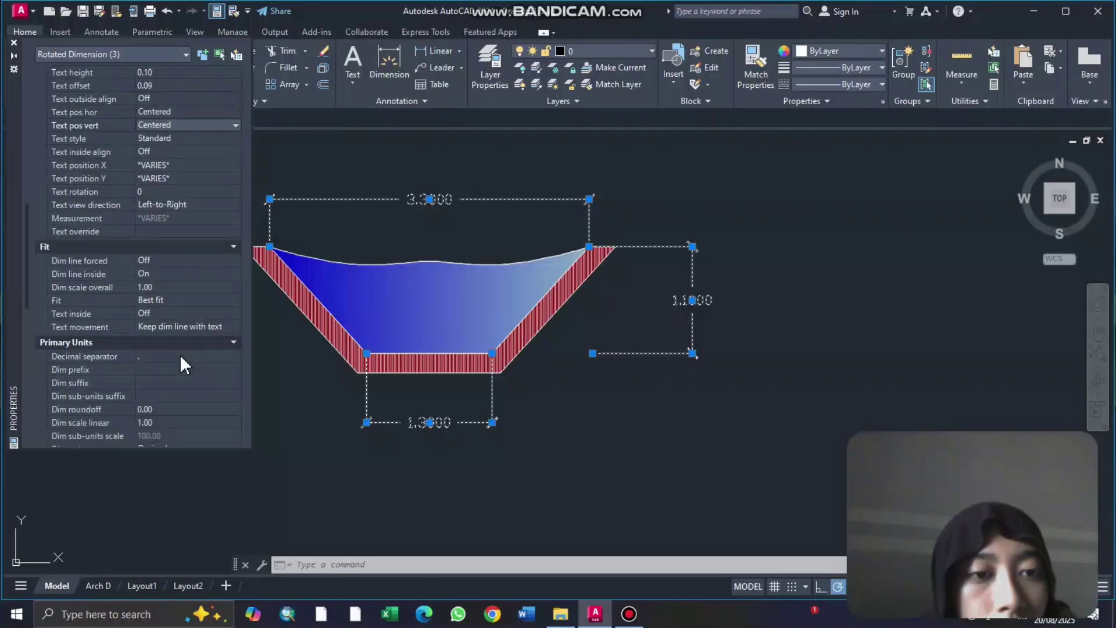
Step: Close the dimension properties and deselect the three dimensions
left_click(14, 43)
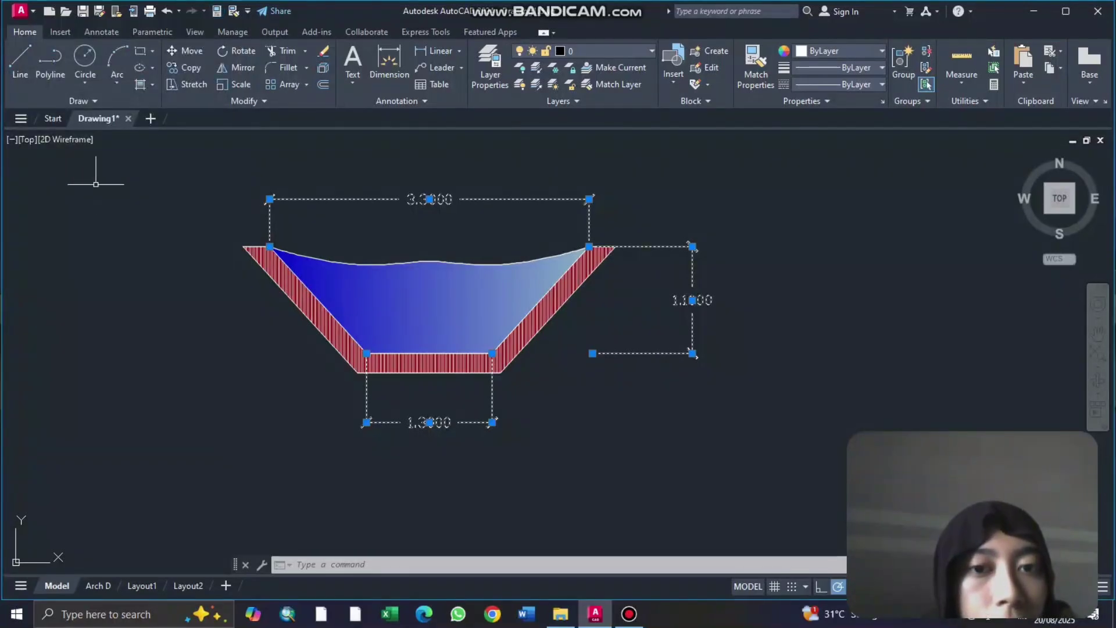
left_click(119, 251)
key("Escape")
key("Escape")
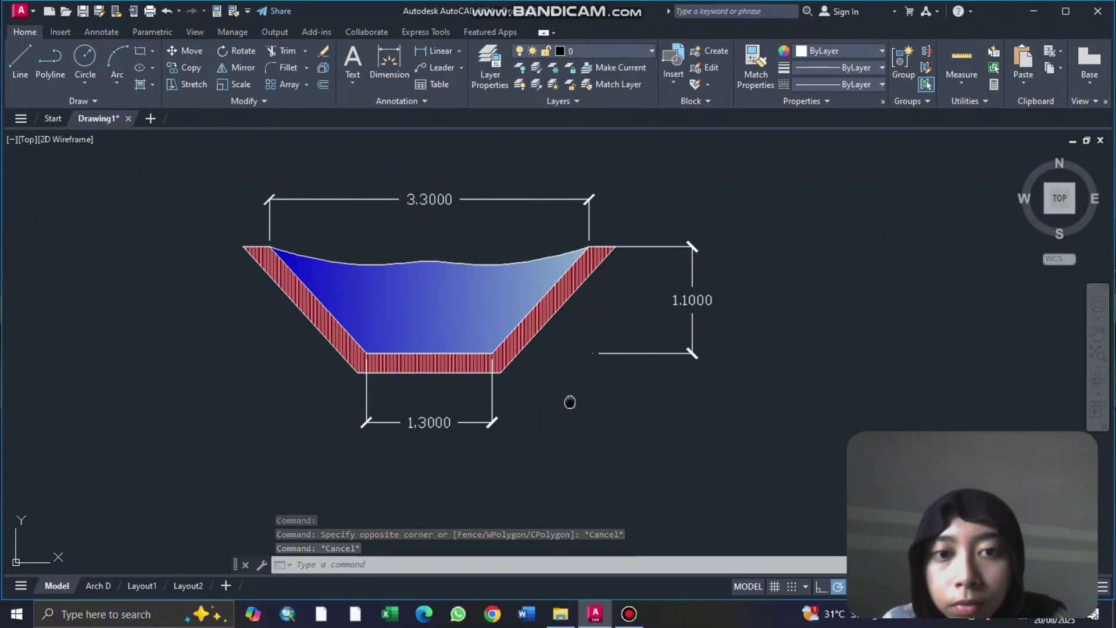
mouse_move(568, 399)
middle_mouse_down()
mouse_move(673, 361)
mouse_move(680, 323)
middle_mouse_up()
scroll(786, 363, "up", 2)
scroll(786, 363, "down", 5)
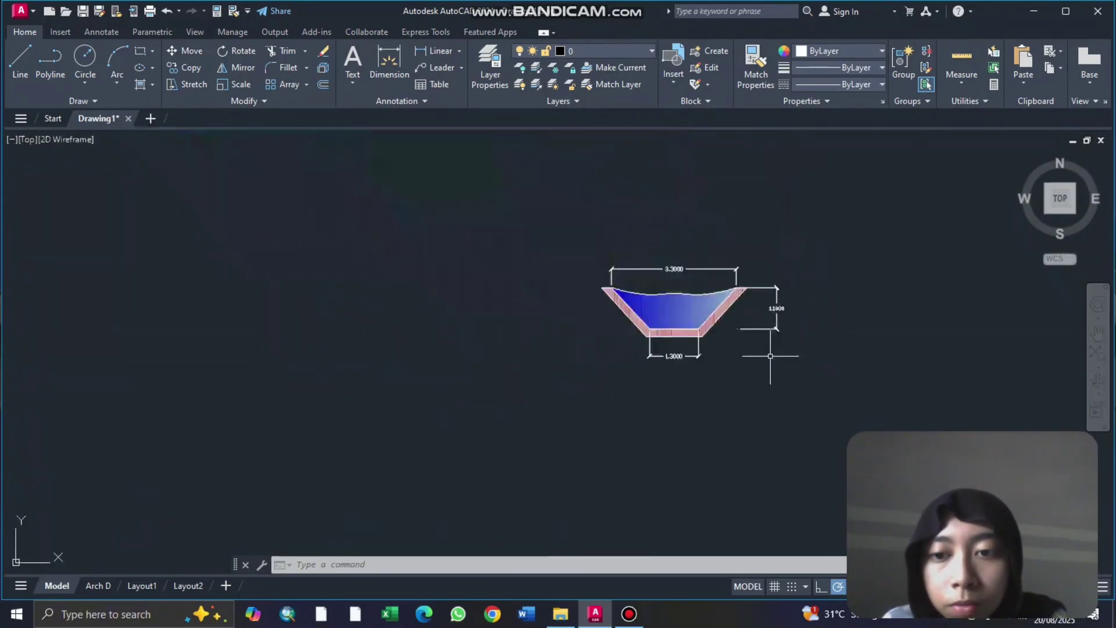
scroll(779, 361, "up", 3)
middle_click_drag(814, 349, 734, 399)
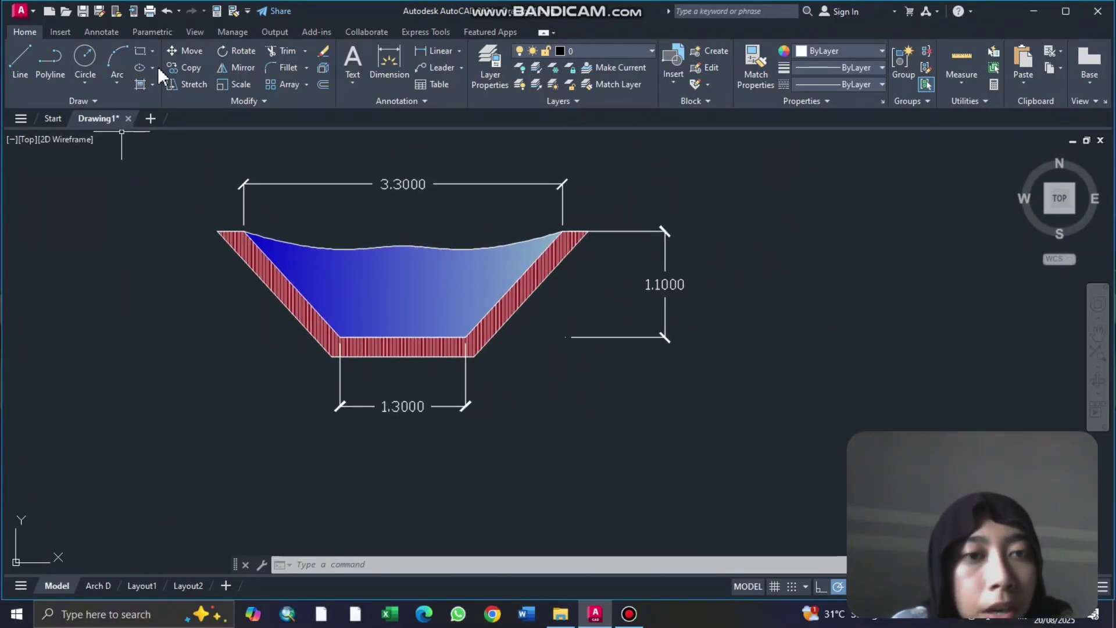
Step: Draw a circle with radius 0.2 below the left side of the channel section
left_click(85, 63)
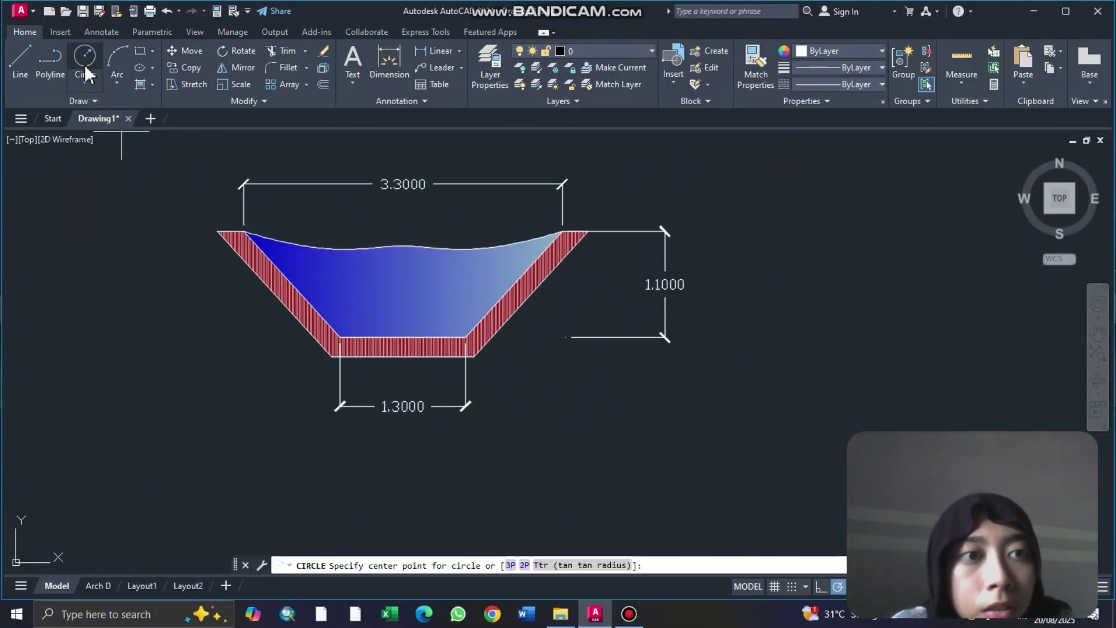
left_click(268, 423)
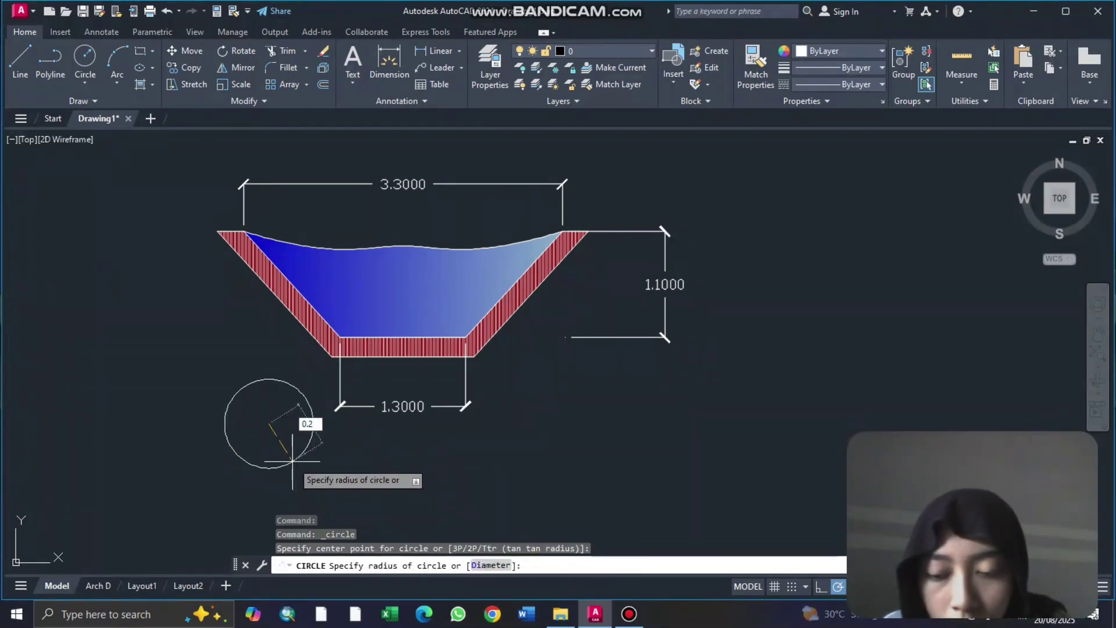
key("Return")
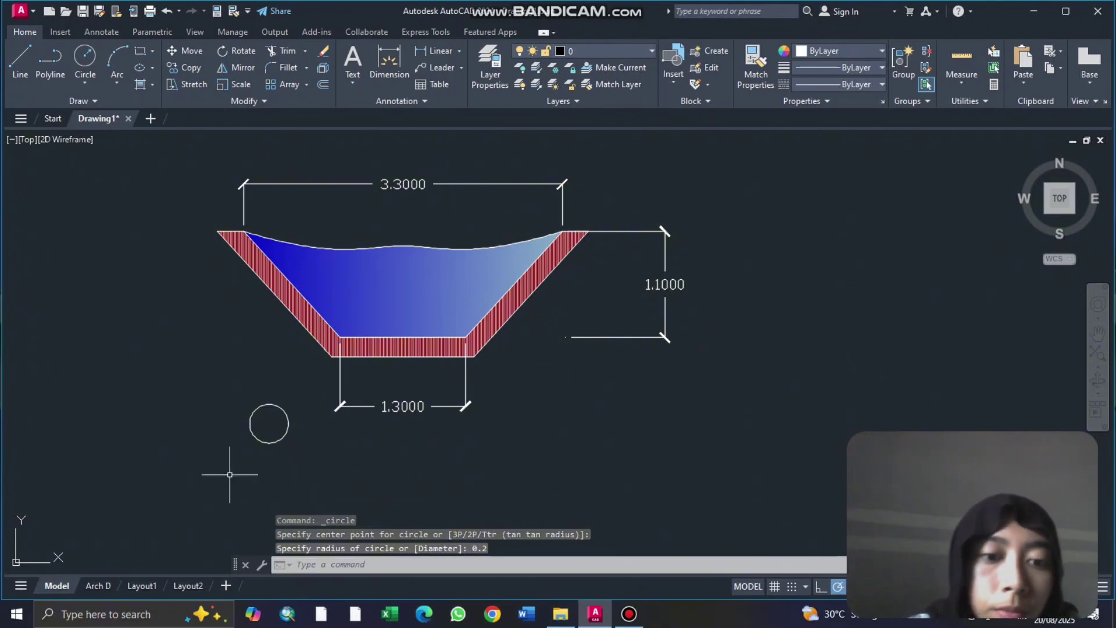
Step: Move the circle by its centre about 0.41 down and to the right, beneath the channel
left_click(185, 52)
left_click(268, 403)
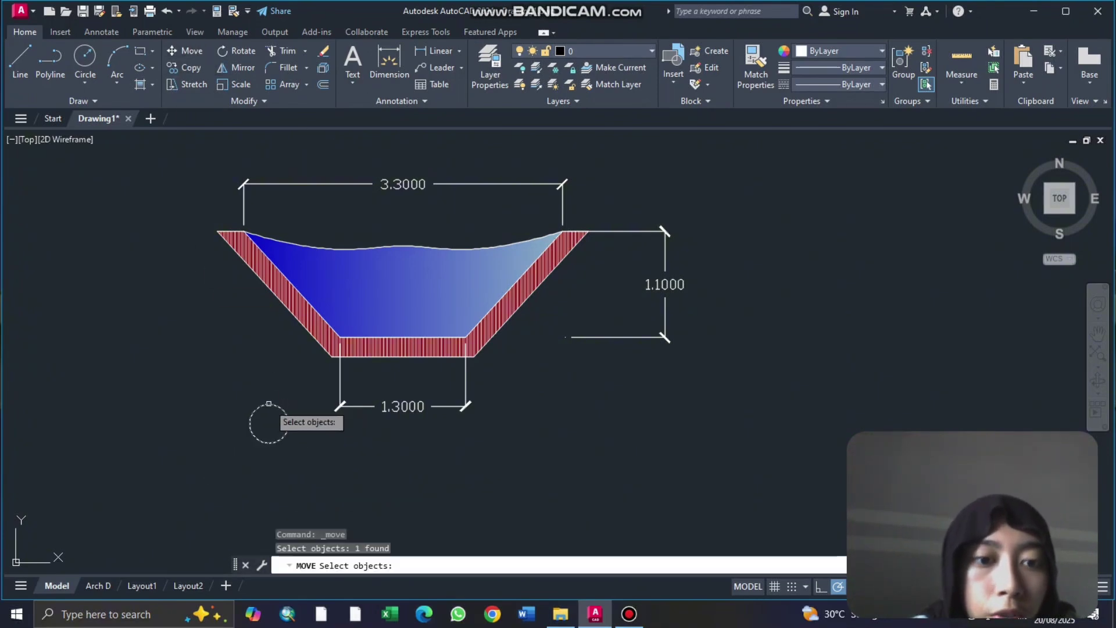
left_click(269, 402)
left_click_drag(273, 404, 277, 405)
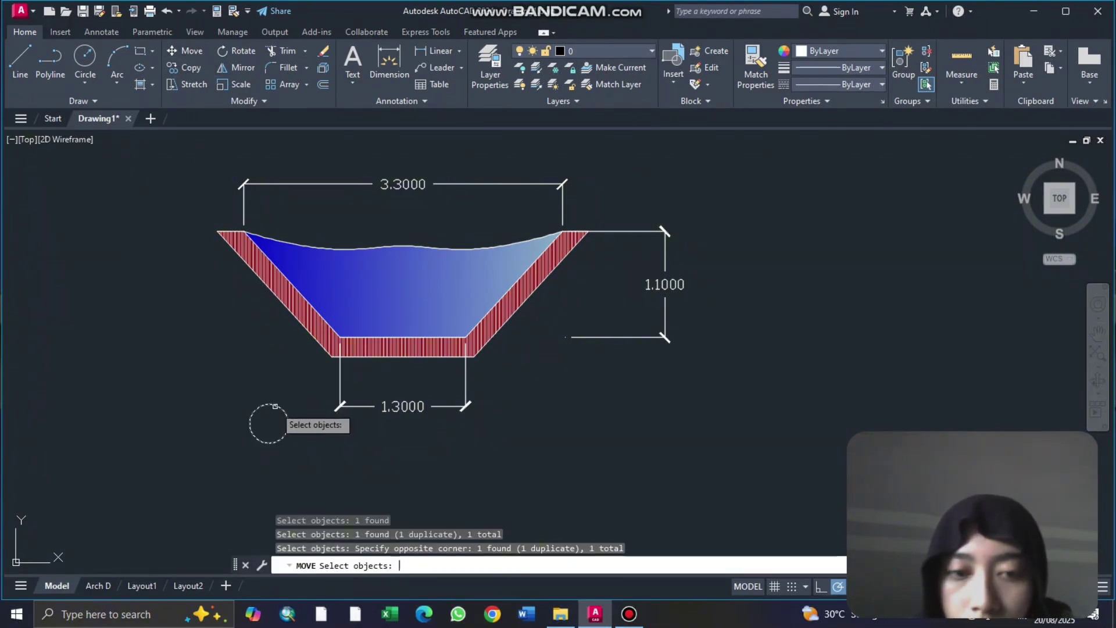
key("Return")
left_click(268, 424)
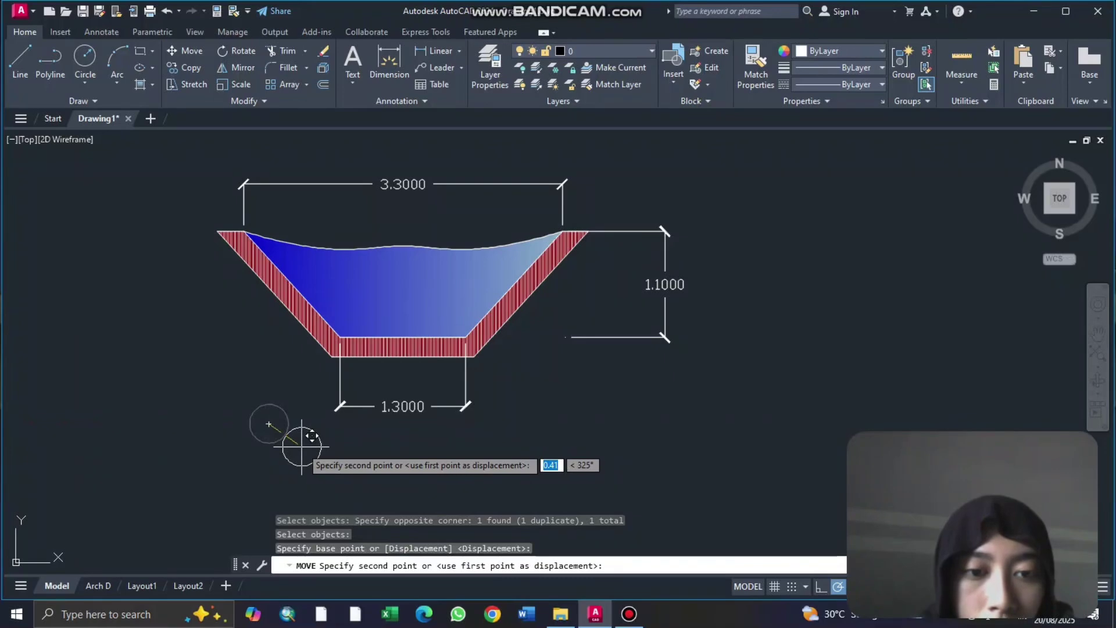
left_click(302, 446)
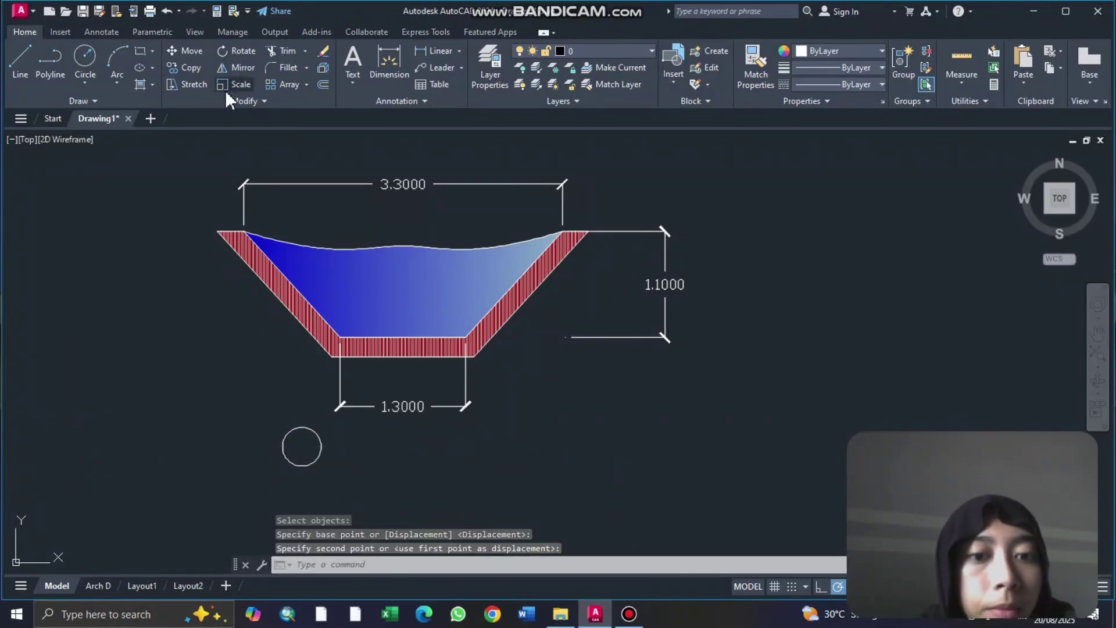
Step: Draw a horizontal line from the circle's centre rightwards, ending below the right end of the top width dimension
left_click(31, 72)
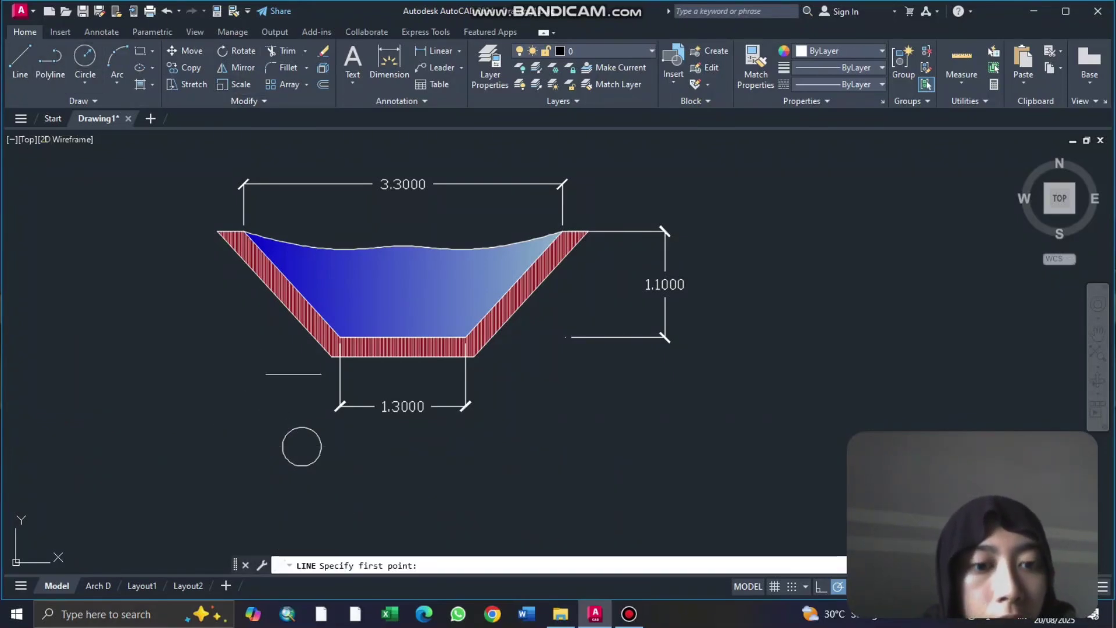
left_click(301, 447)
left_click(563, 446)
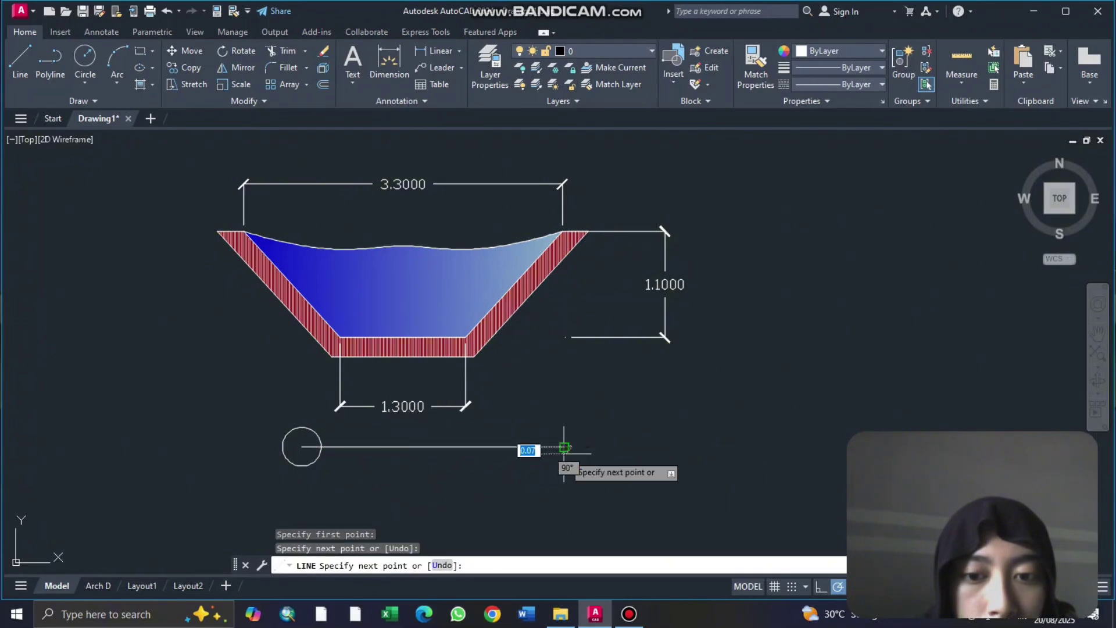
key("Escape")
Step: Draw a horizontal line leftwards from the circle's centre and trim off the part outside the circle
left_click(46, 51)
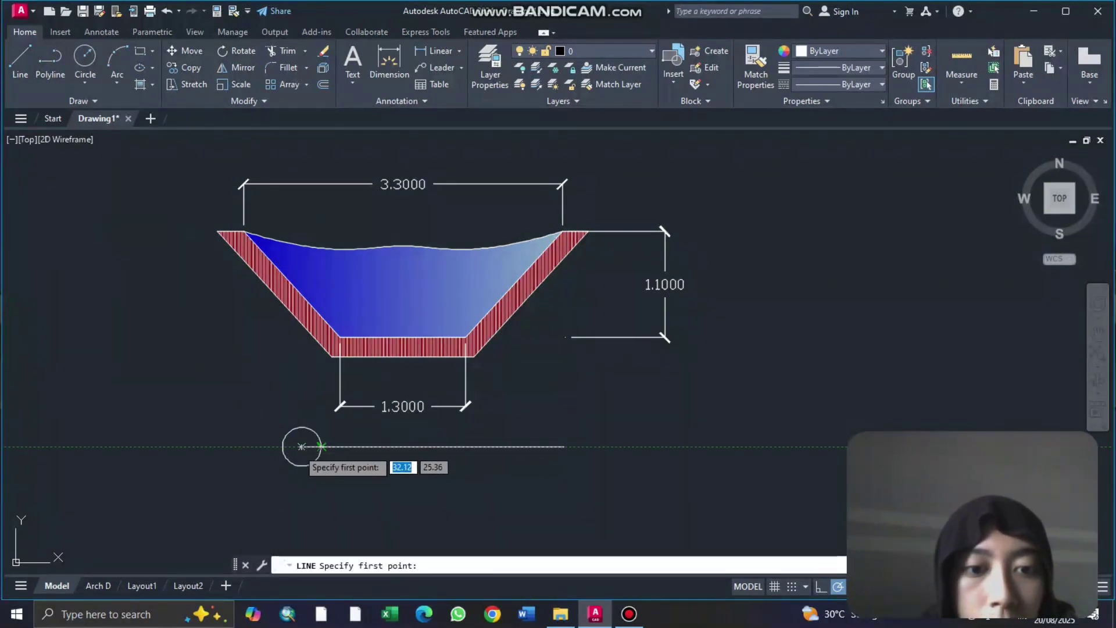
left_click(301, 447)
key("Escape")
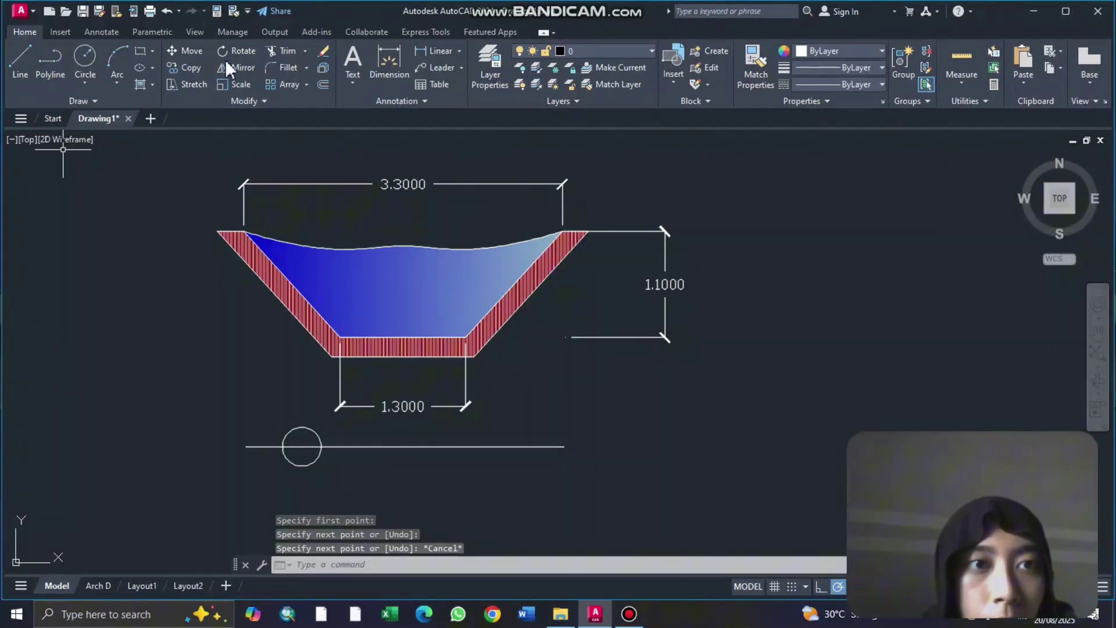
left_click(282, 54)
left_click(259, 447)
left_click(296, 446)
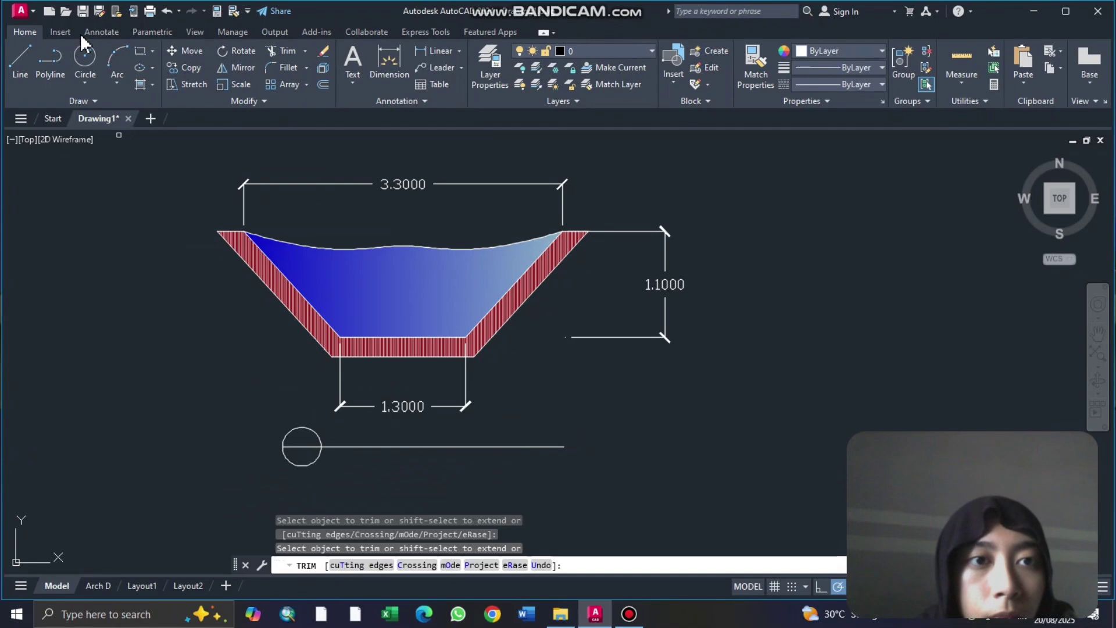
Step: Add multiline text reading 1 in the upper half of the circle
left_click(354, 64)
scroll(306, 431, "up", 8)
left_click(431, 252)
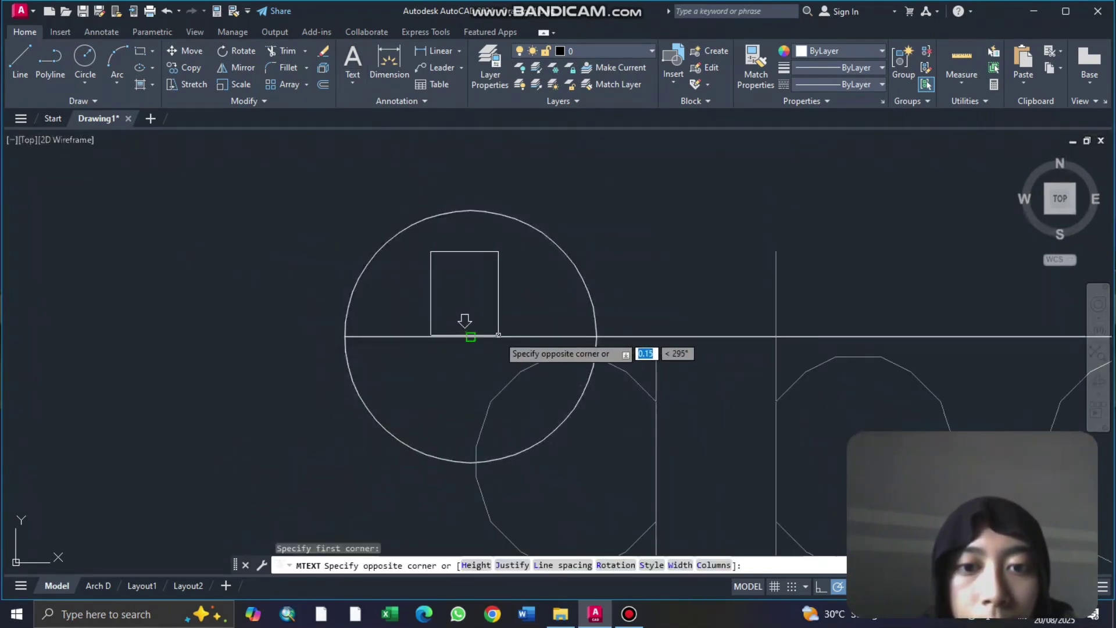
scroll(465, 320, "down", 4)
left_click(533, 330)
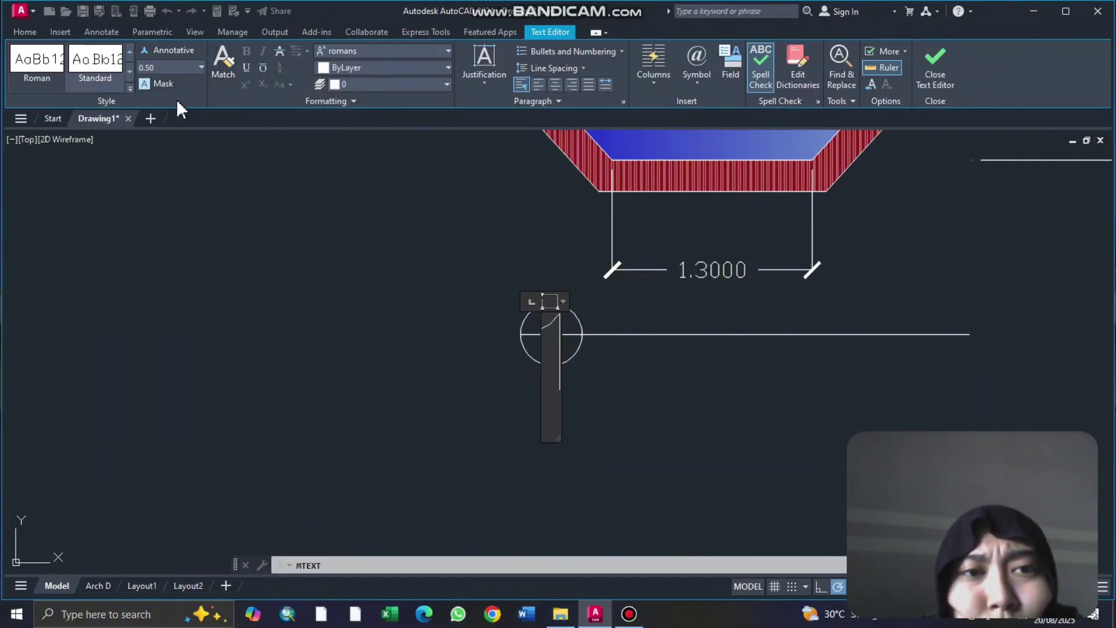
left_click(354, 53)
left_click(354, 54)
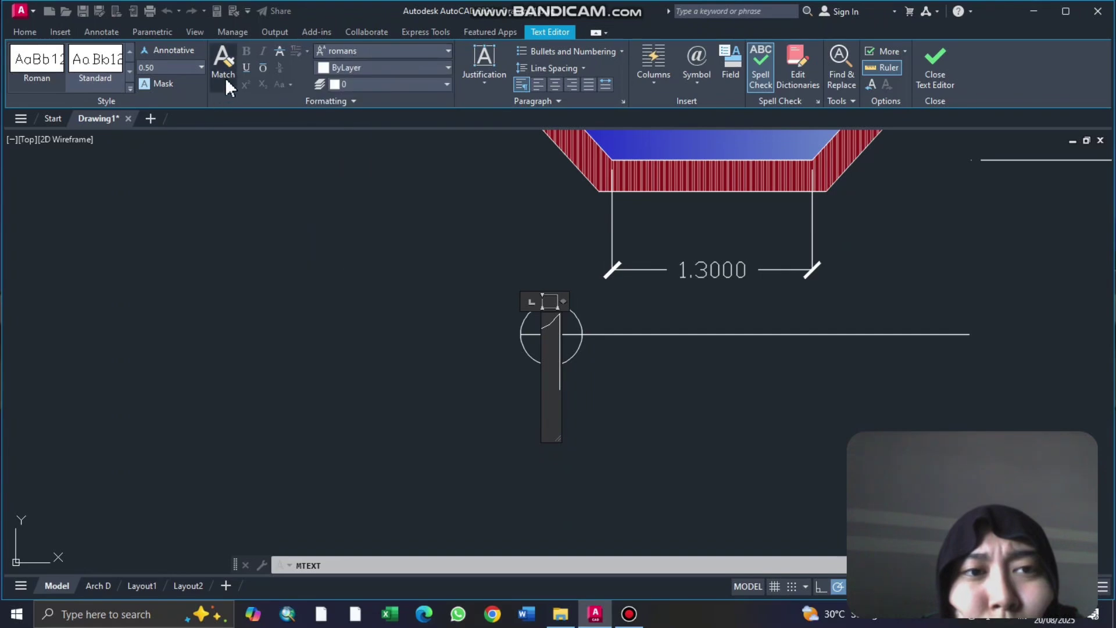
Step: Try to change the text height of the 1 in the circle and retype the character
left_click(197, 66)
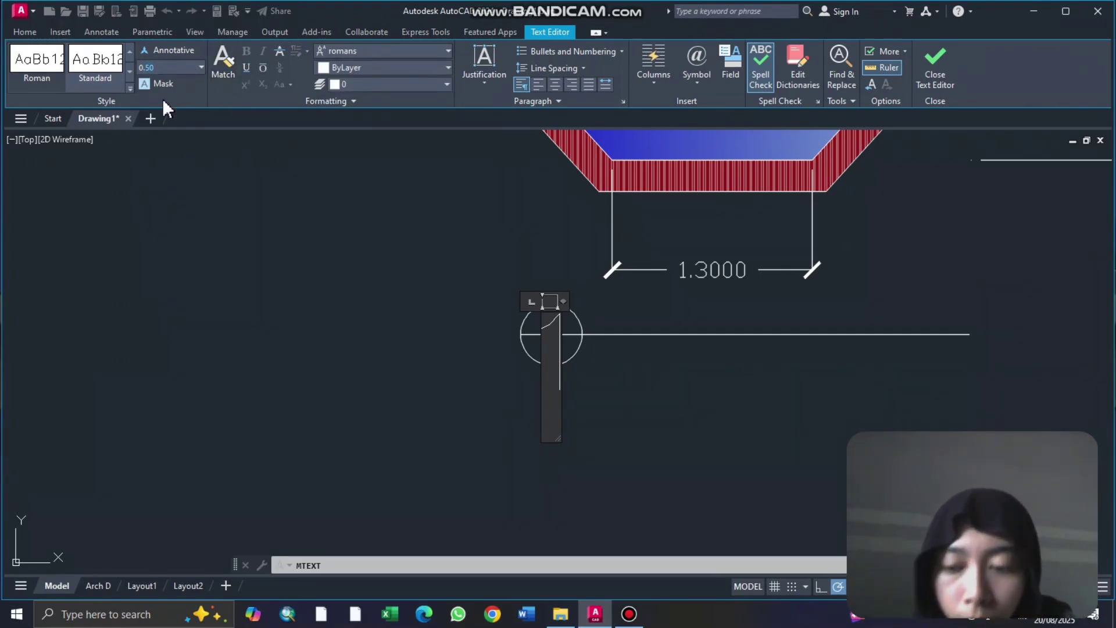
key("BackSpace")
type("01")
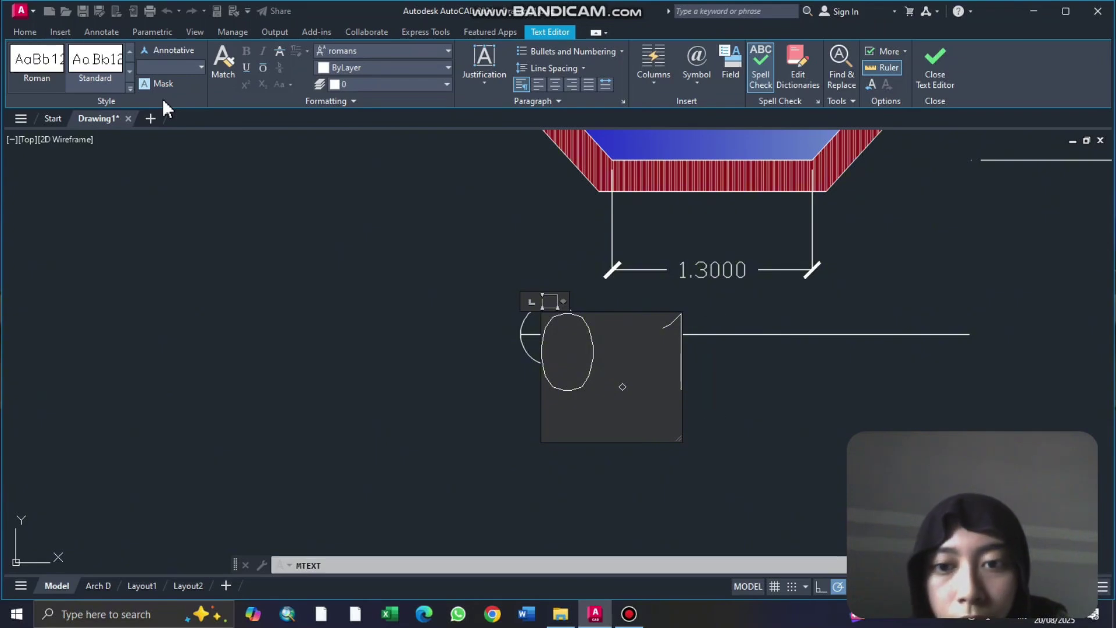
key("BackSpace")
key("BackSpace")
type("1")
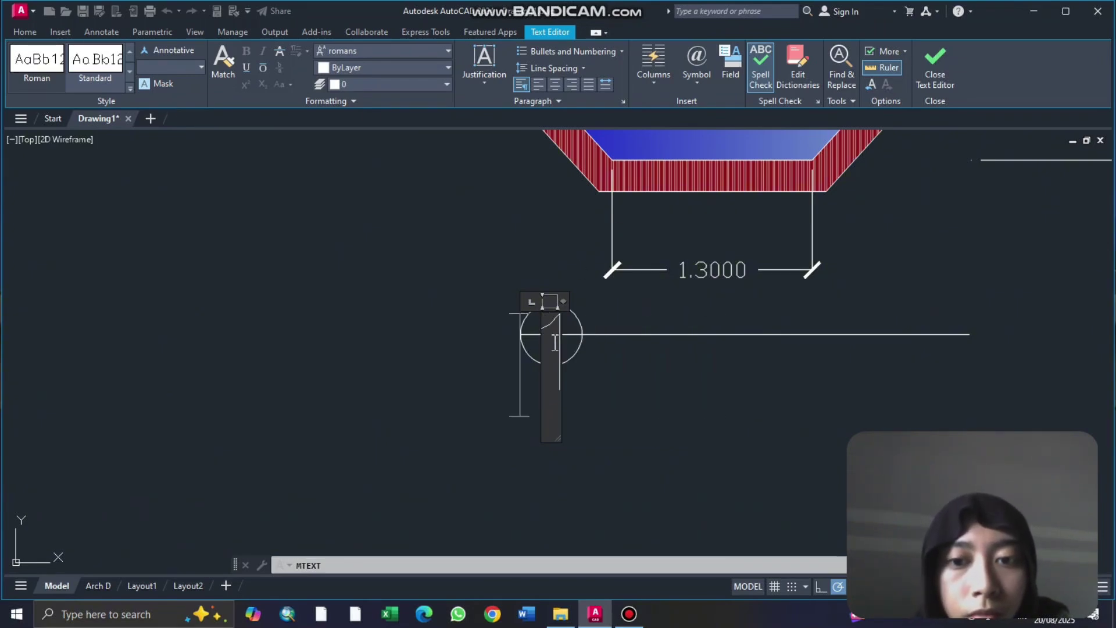
Step: Set the text height of the 1 to 0.10 and finish editing the text
double_click(559, 332)
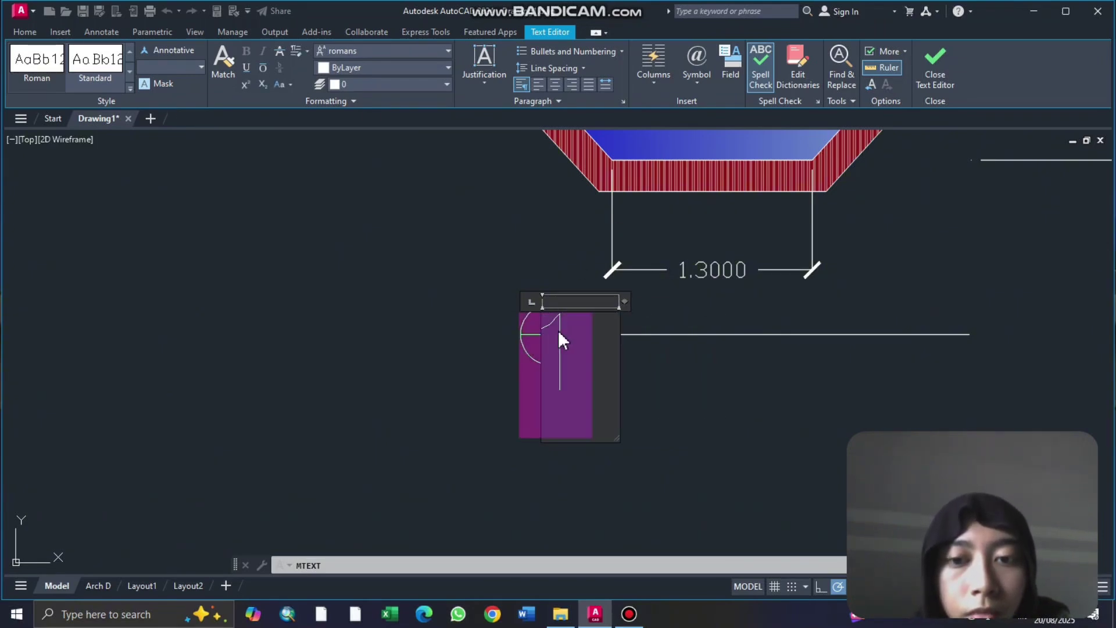
left_click(173, 69)
type("0.10")
key("Return")
left_click(498, 242)
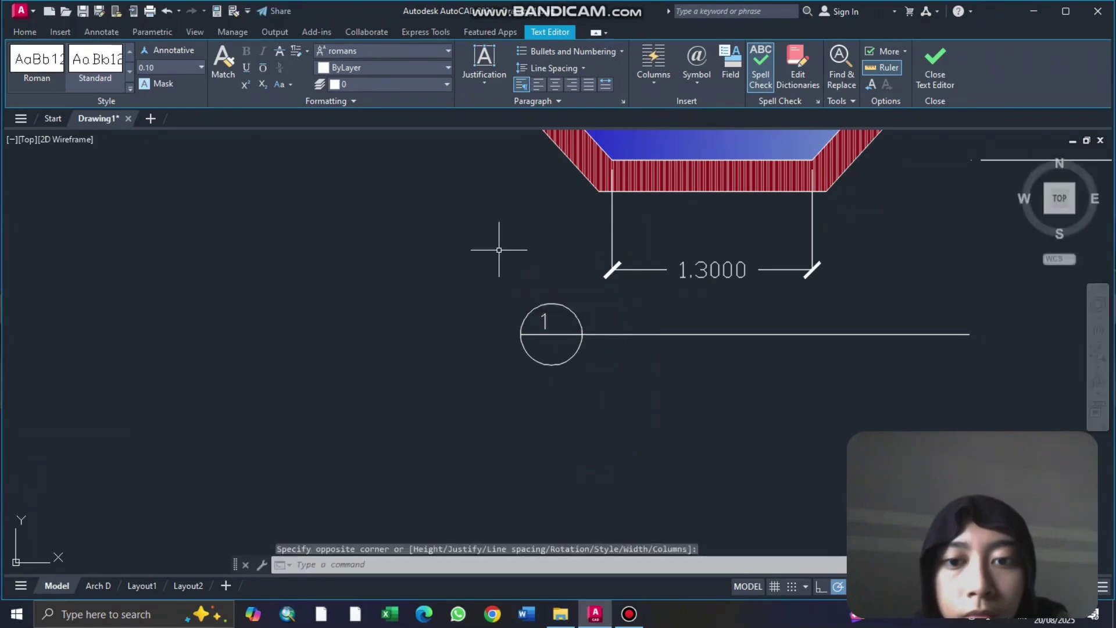
Step: Try to move the 1 to the middle of the circle's upper half, then undo the move
scroll(717, 319, "up", 5)
scroll(498, 257, "down", 3)
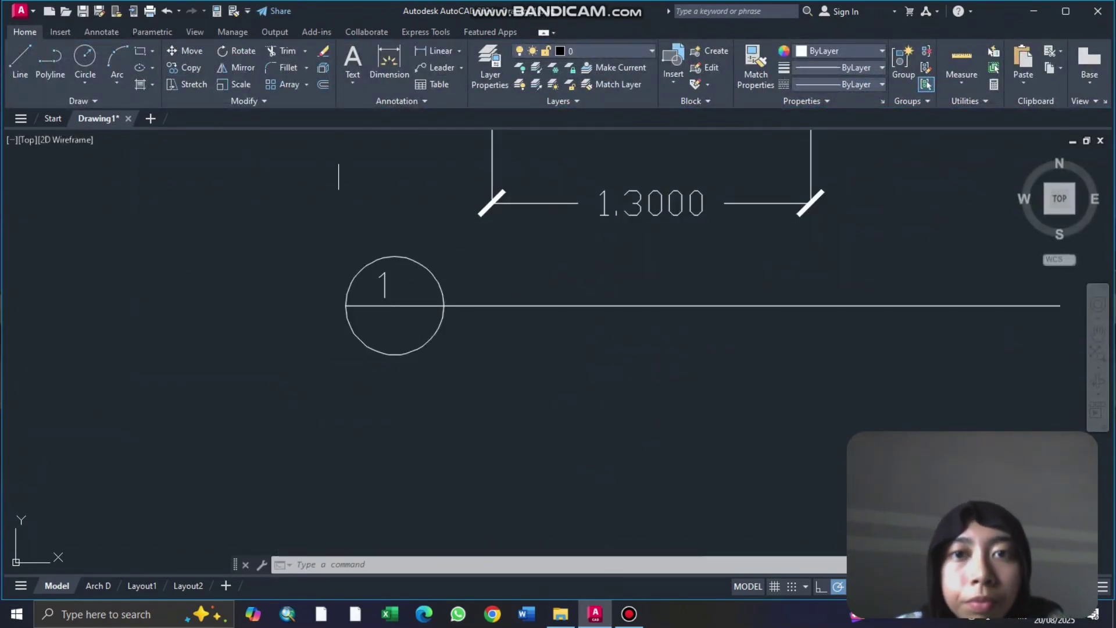
left_click(169, 51)
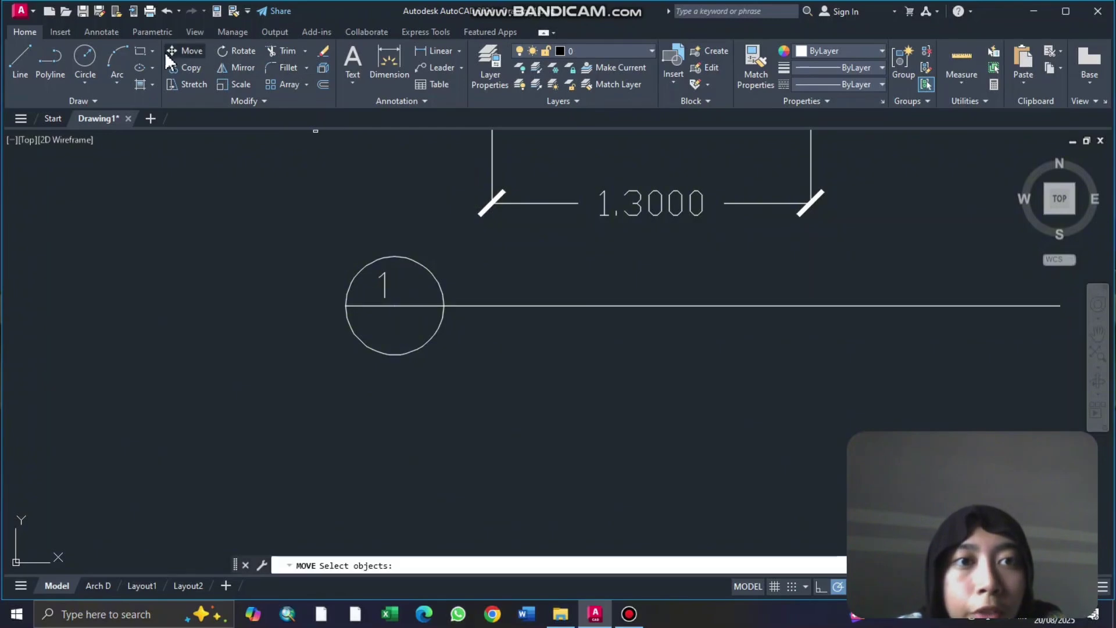
left_click(385, 285)
left_click(385, 286)
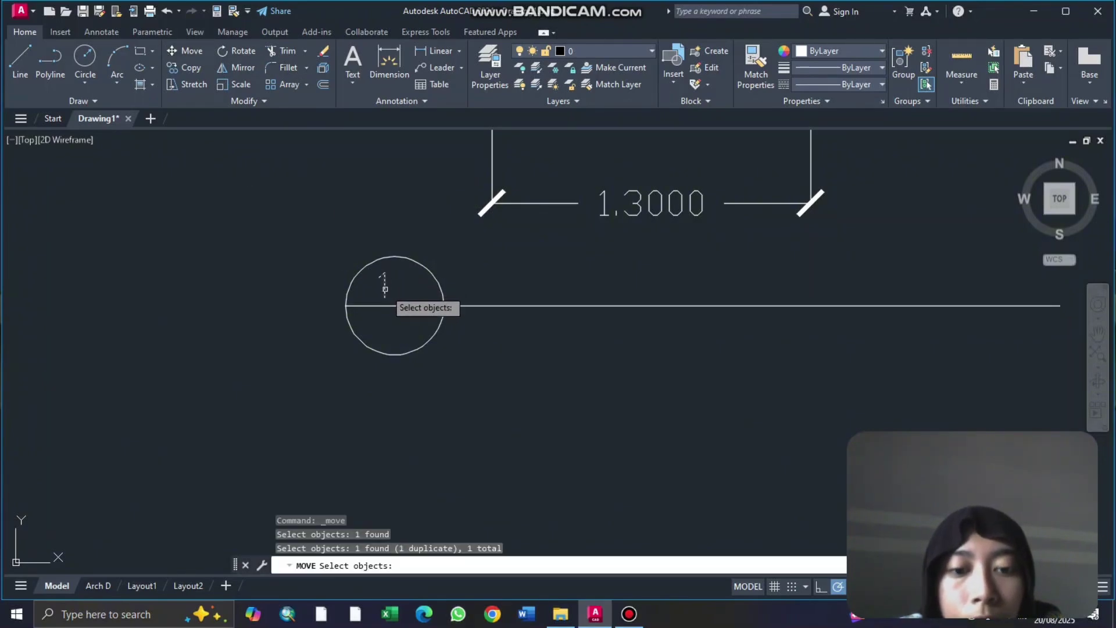
key("Return")
left_click(385, 288)
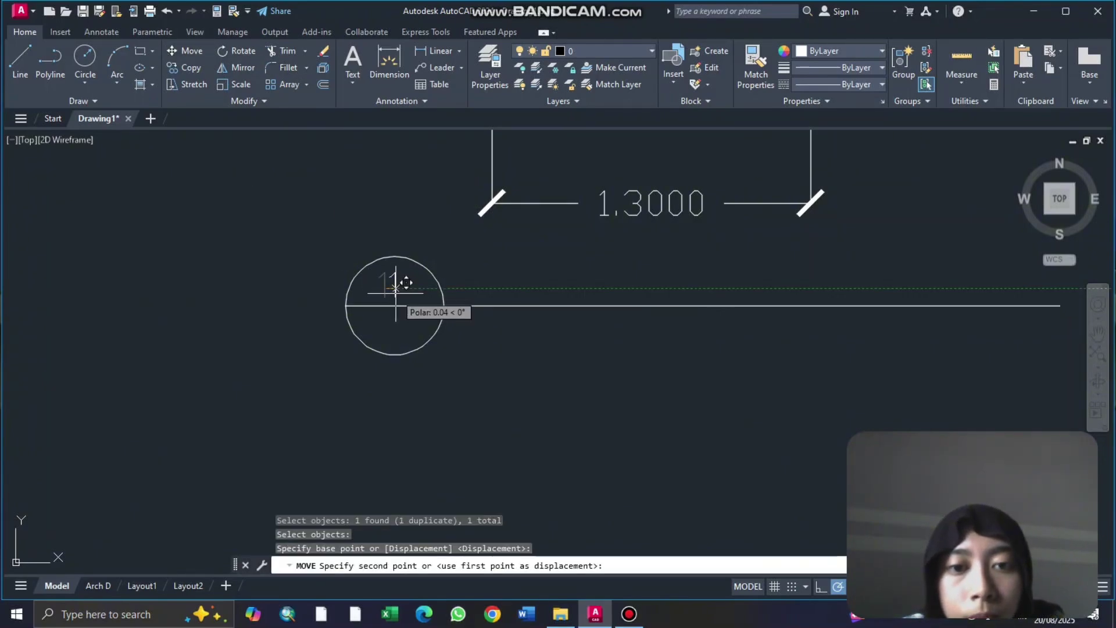
left_click(389, 294)
key("ctrl+z")
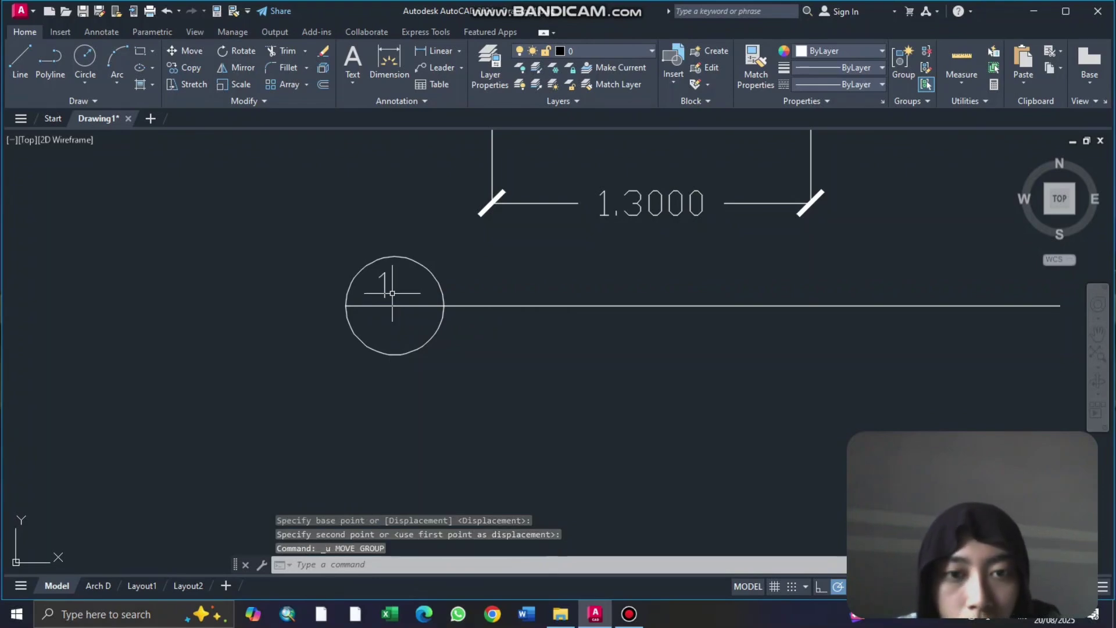
Step: Shift the 1 slightly right so it sits centred above the line inside the circle
left_click(383, 281)
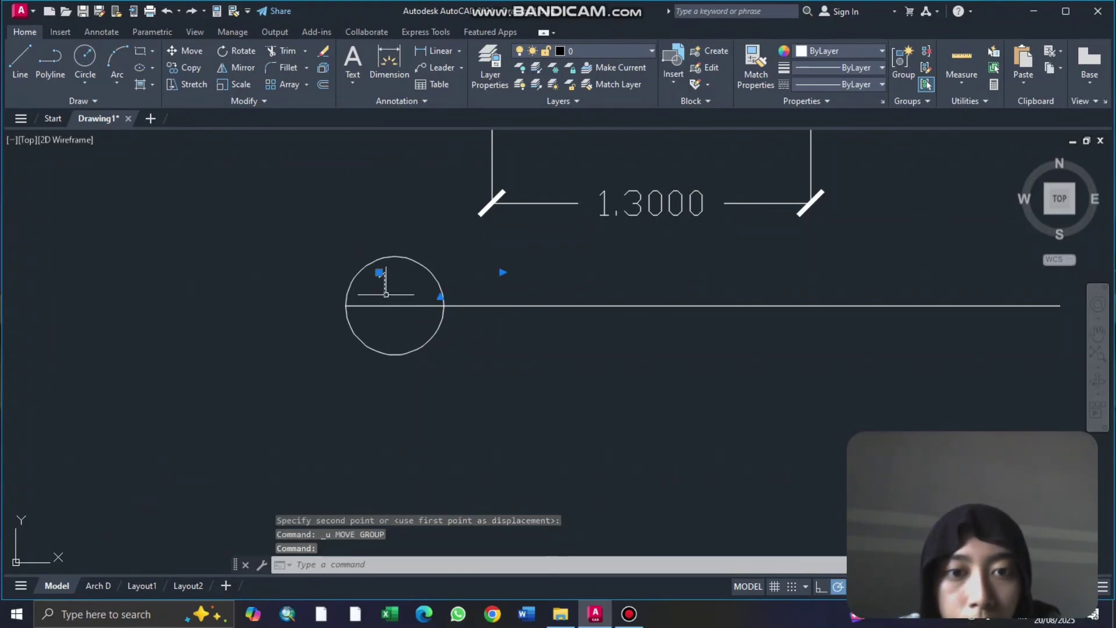
left_click_drag(384, 292, 394, 296)
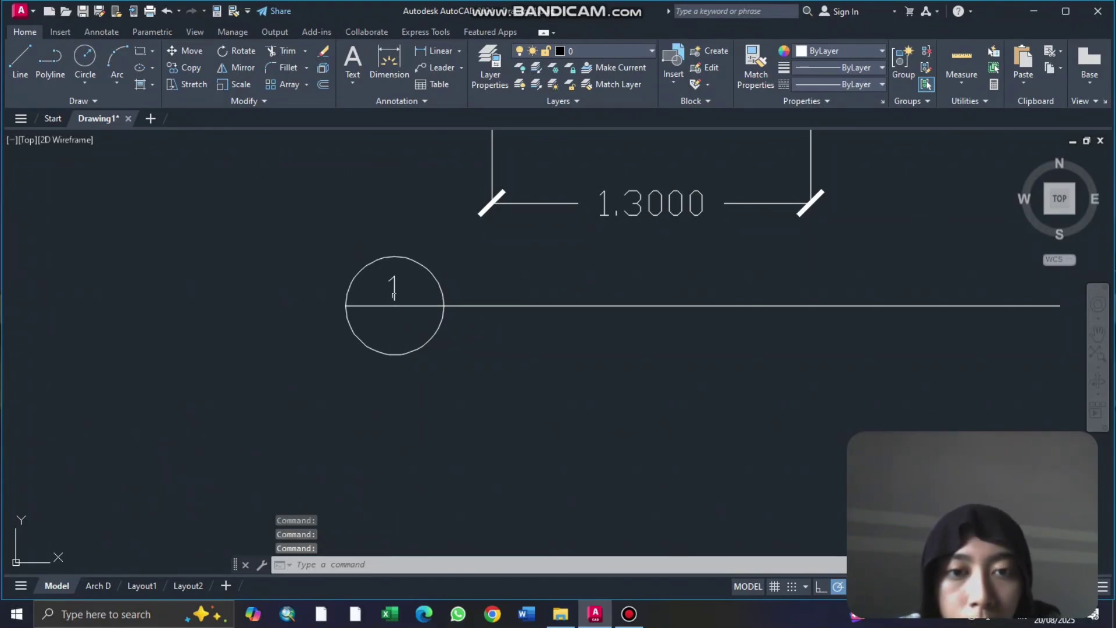
Step: Copy the text 1 and paste the duplicate above the horizontal line, just right of the circle
left_click(395, 294)
left_click(394, 294)
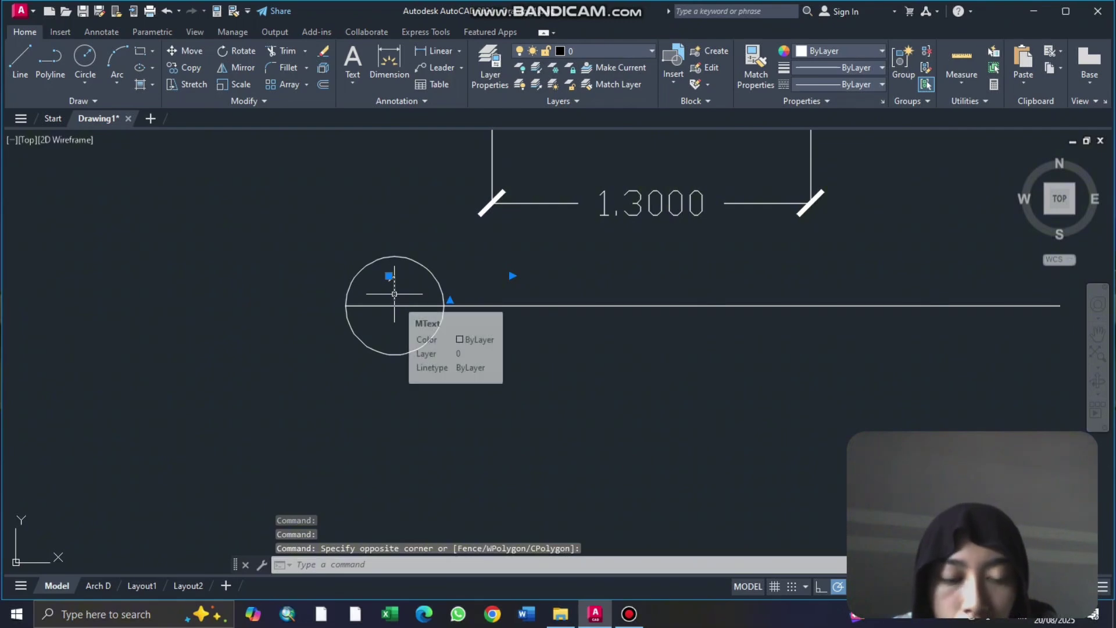
key("ctrl+c")
left_click(548, 284)
key("ctrl+v")
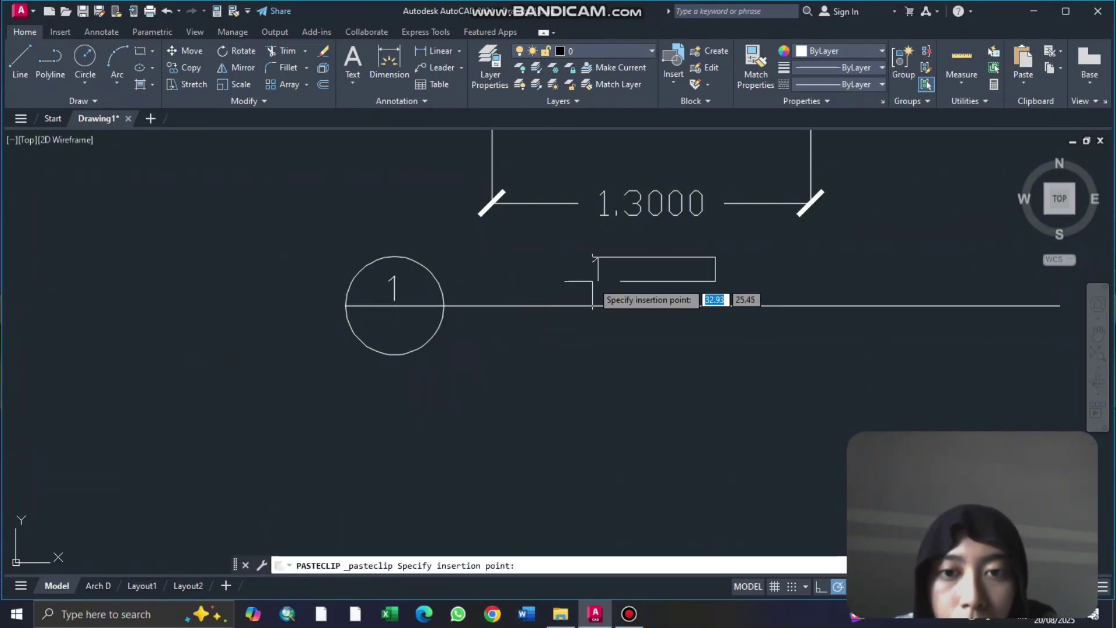
left_click(478, 283)
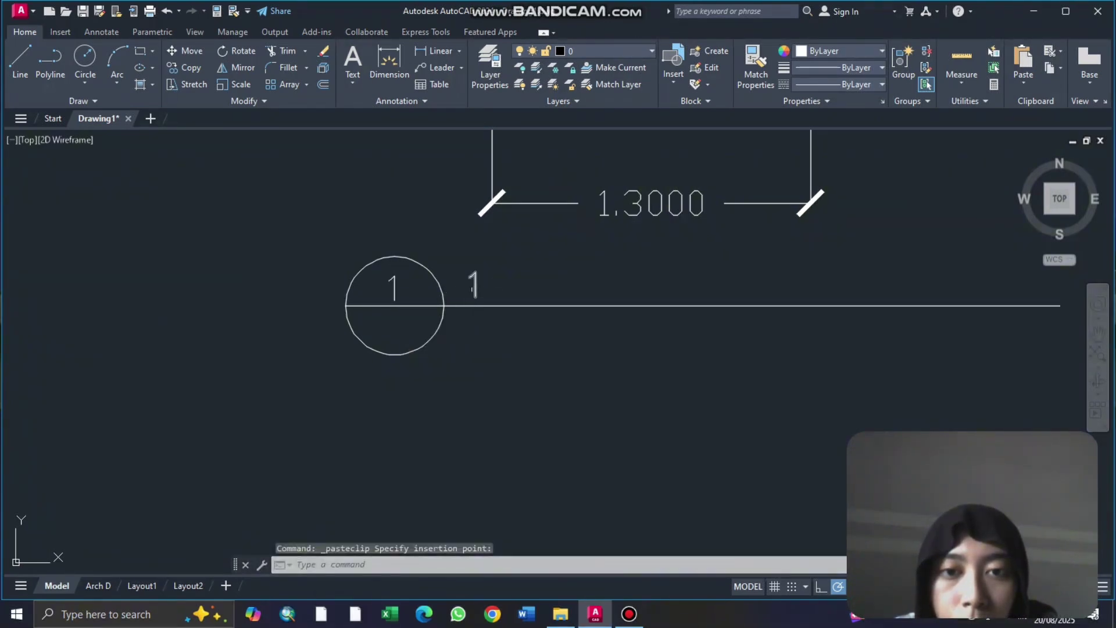
Step: Change the copied text to SECTION TAMPAK DEPAN and widen its text box to fit one line
left_click(475, 284)
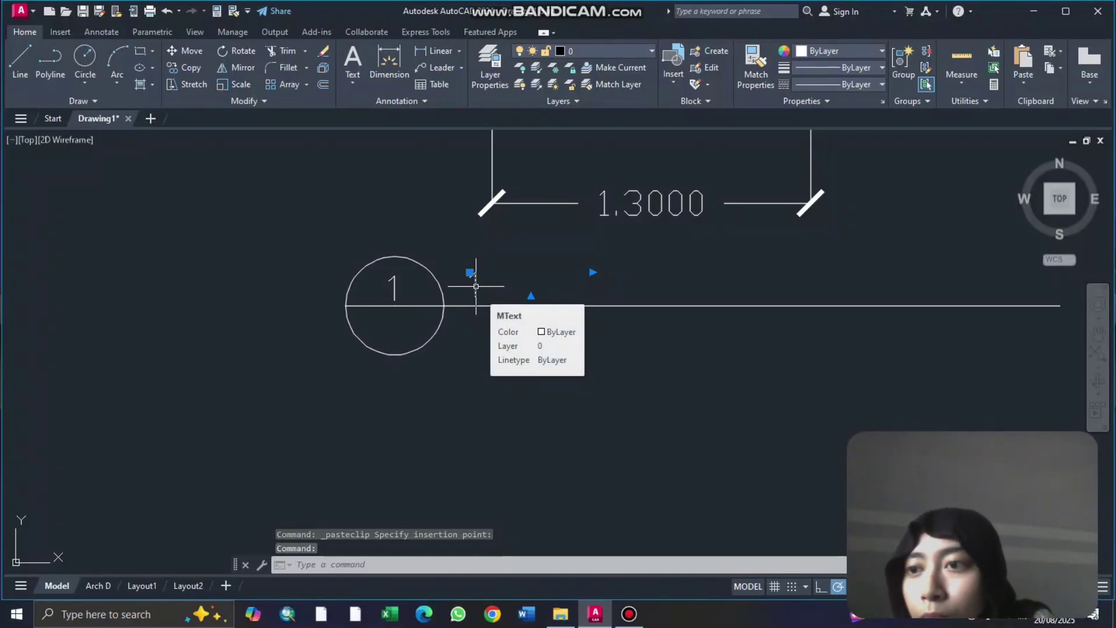
scroll(558, 546, "down", 4)
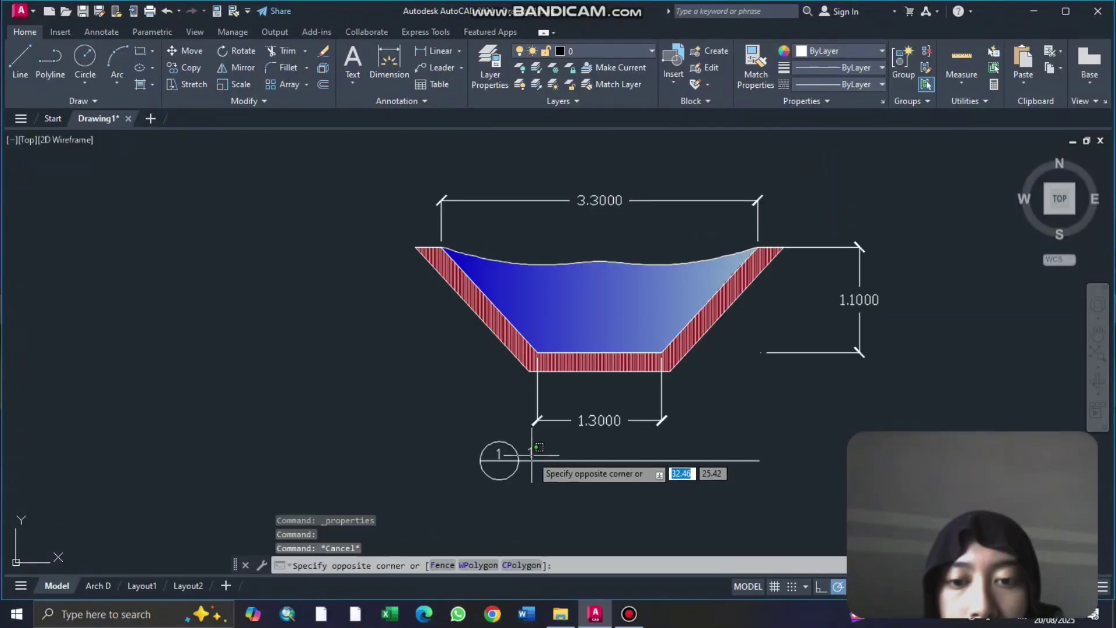
double_click(532, 453)
type("SE")
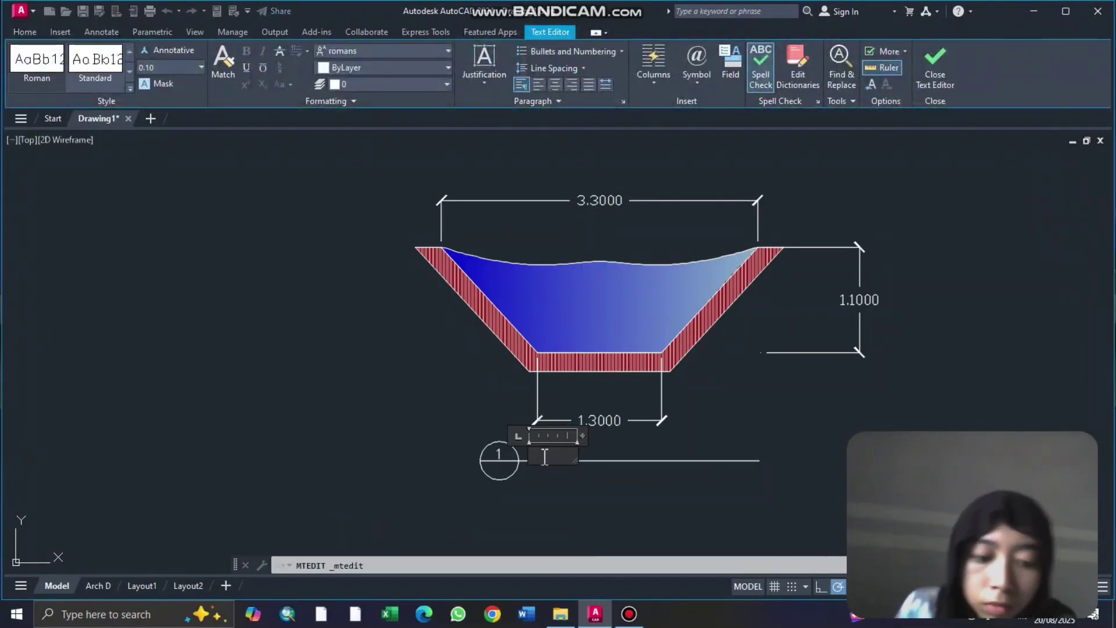
type("CTION TAMPAK DEPAN")
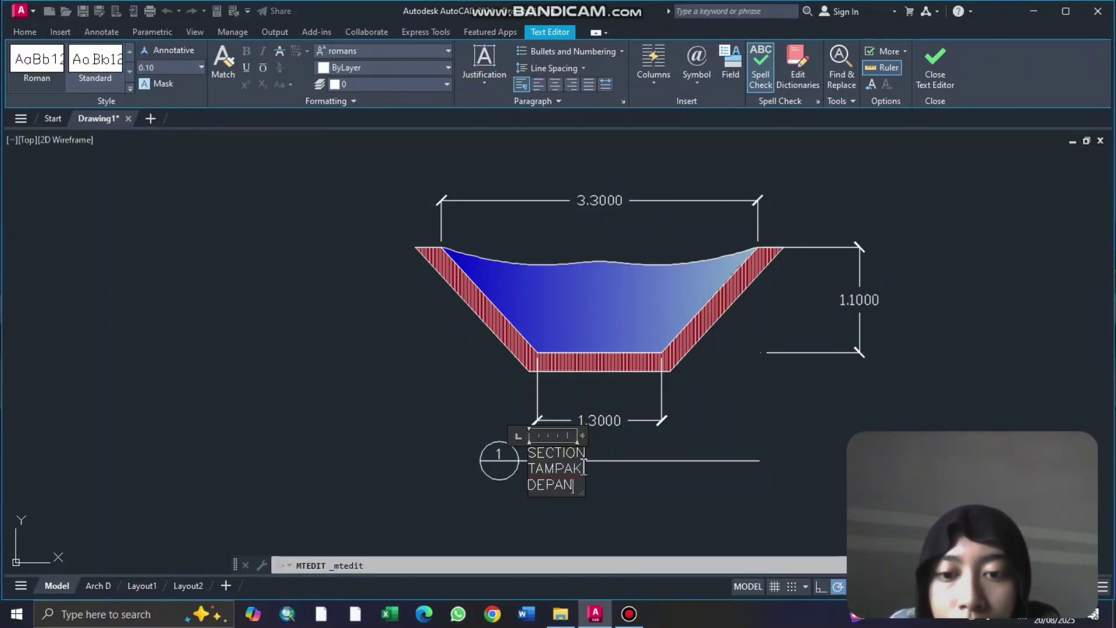
left_click_drag(584, 466, 786, 451)
left_click(791, 448)
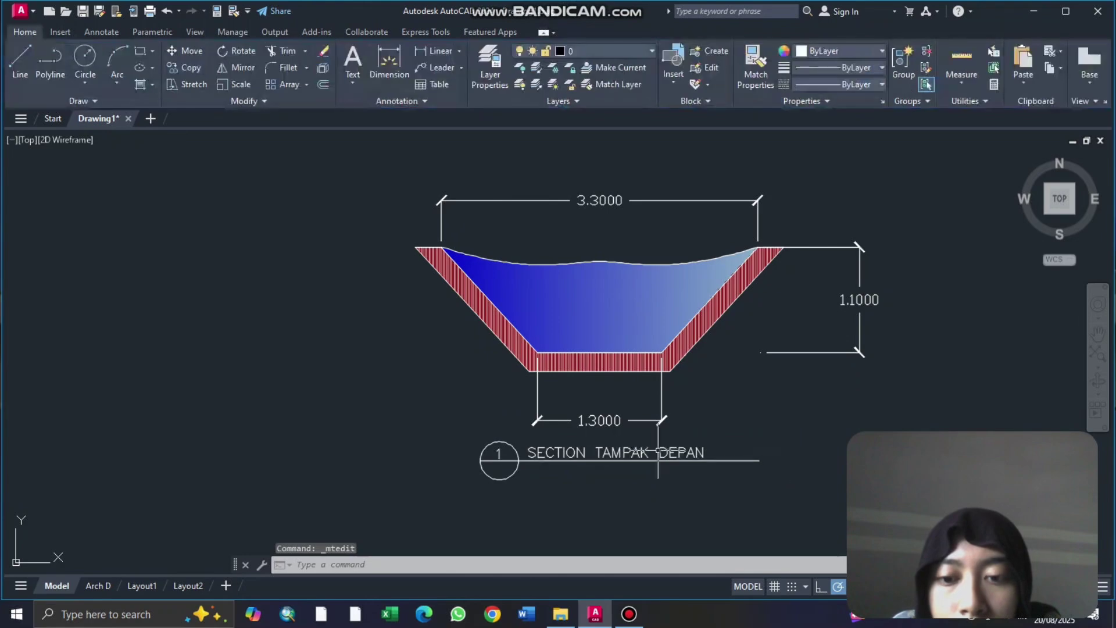
Step: Copy the title text to just below the horizontal line and change the copy to SKALA 1:50
left_click(639, 454)
key("ctrl+c")
key("ctrl+v")
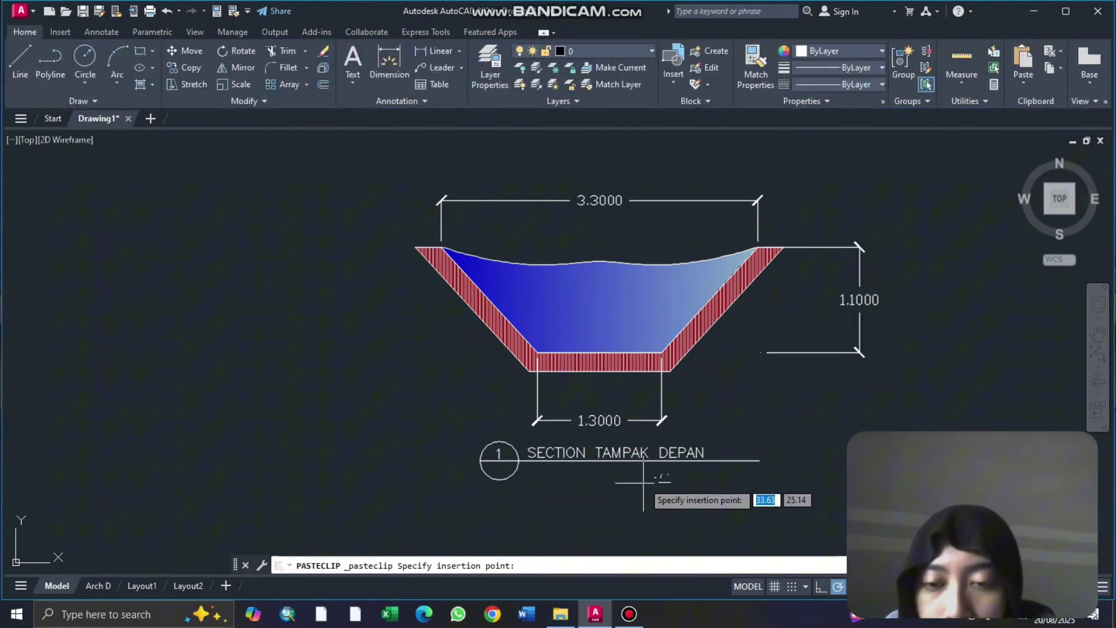
left_click(547, 476)
double_click(555, 470)
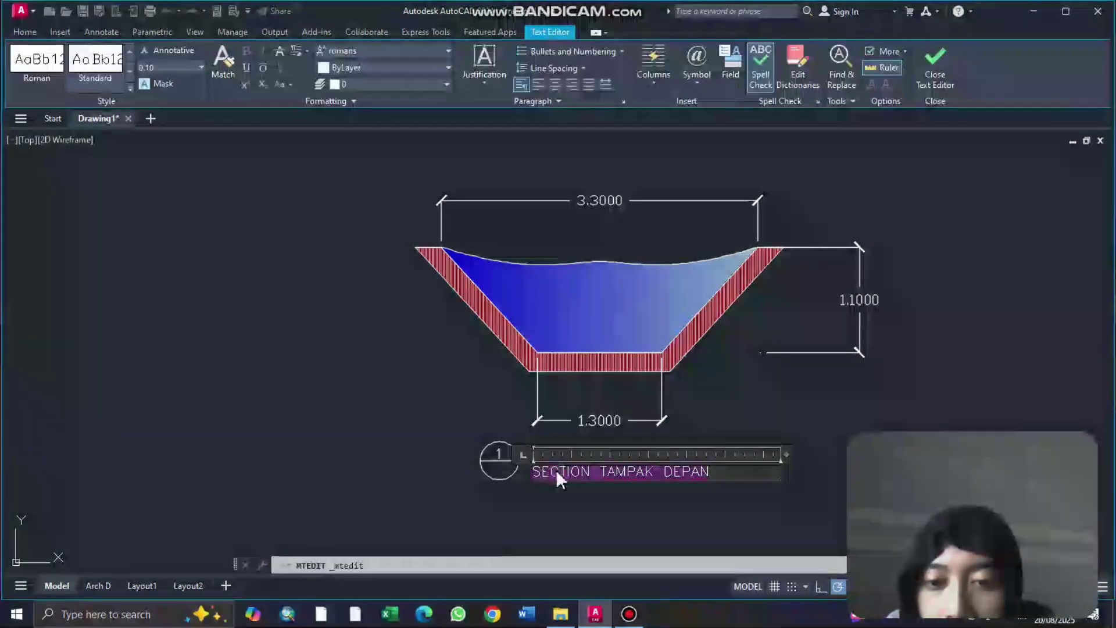
type("SKALA 1:50")
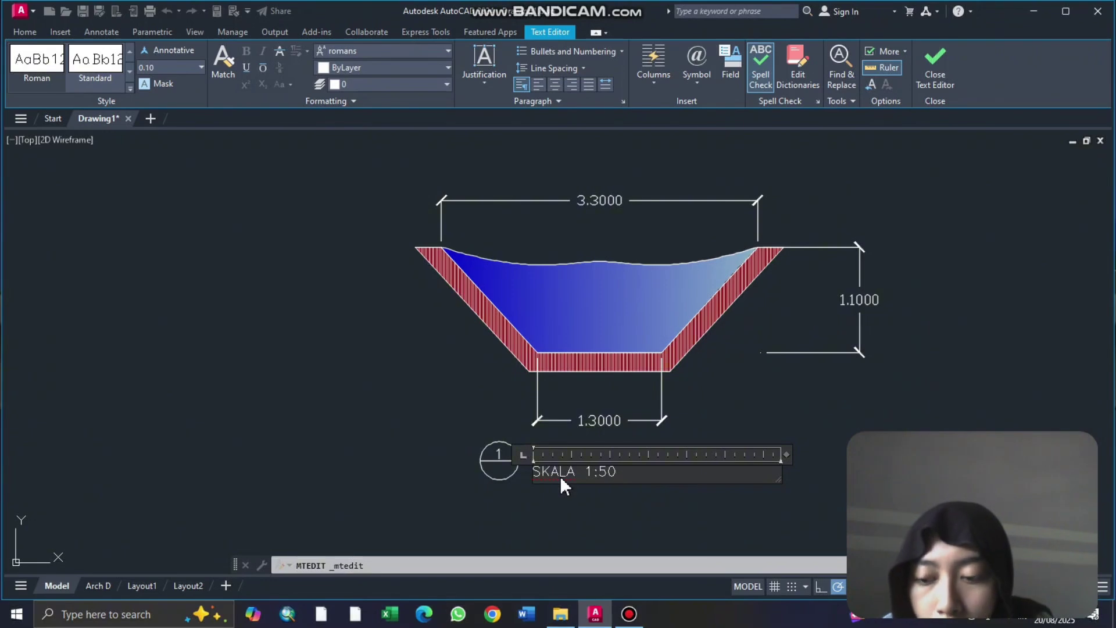
key("Escape")
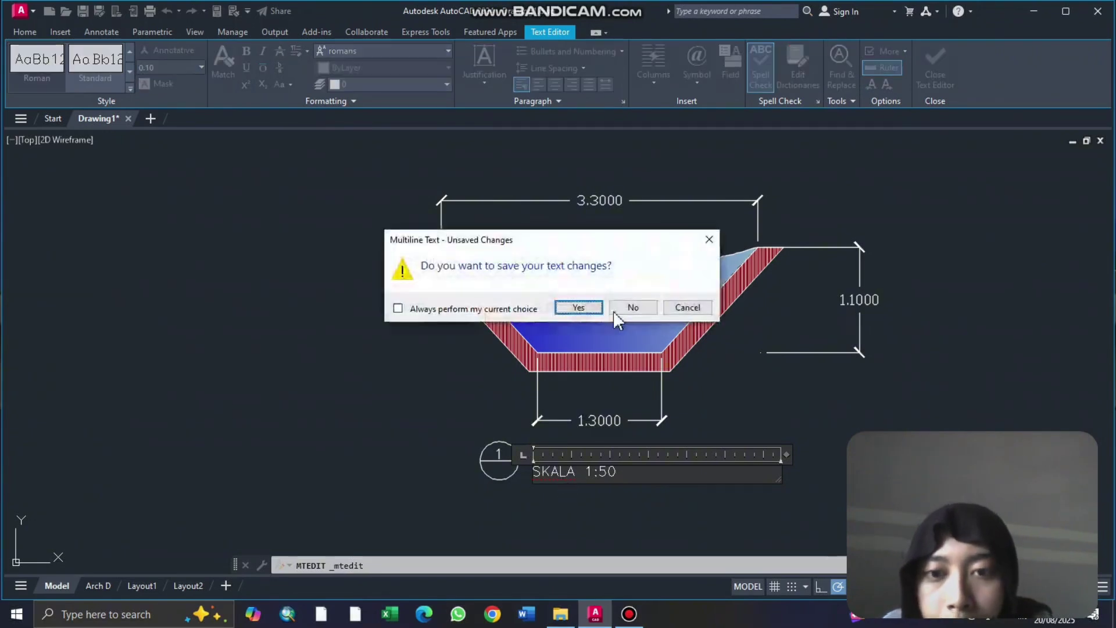
left_click(571, 309)
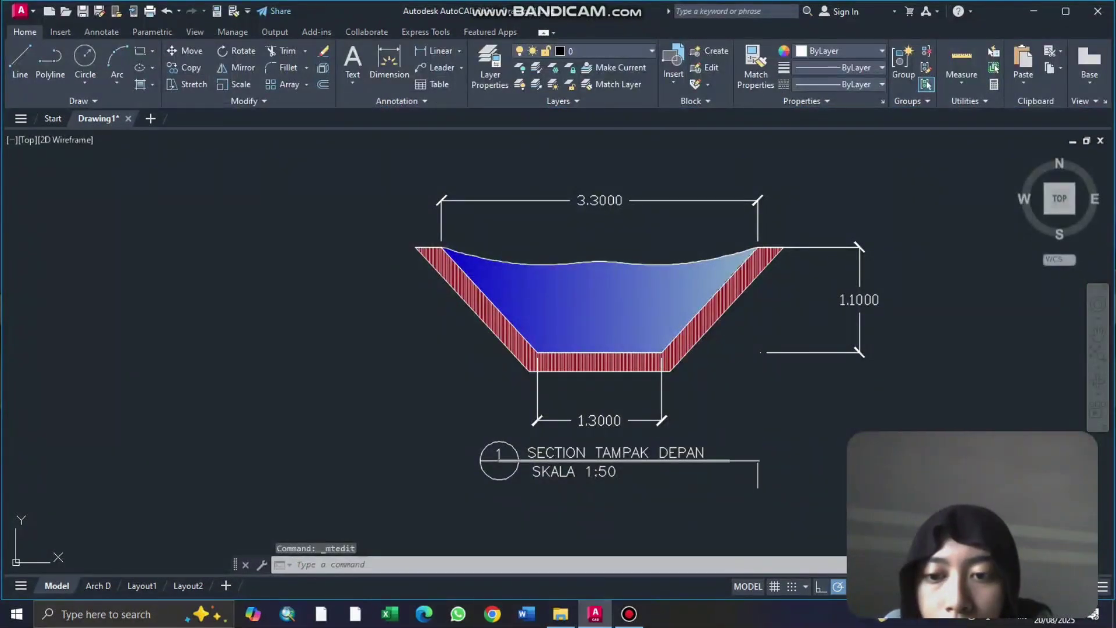
Step: Shorten the title symbol's horizontal line so it ends just past the word DEPAN
left_click(758, 461)
left_click(759, 461)
left_click(712, 460)
key("Escape")
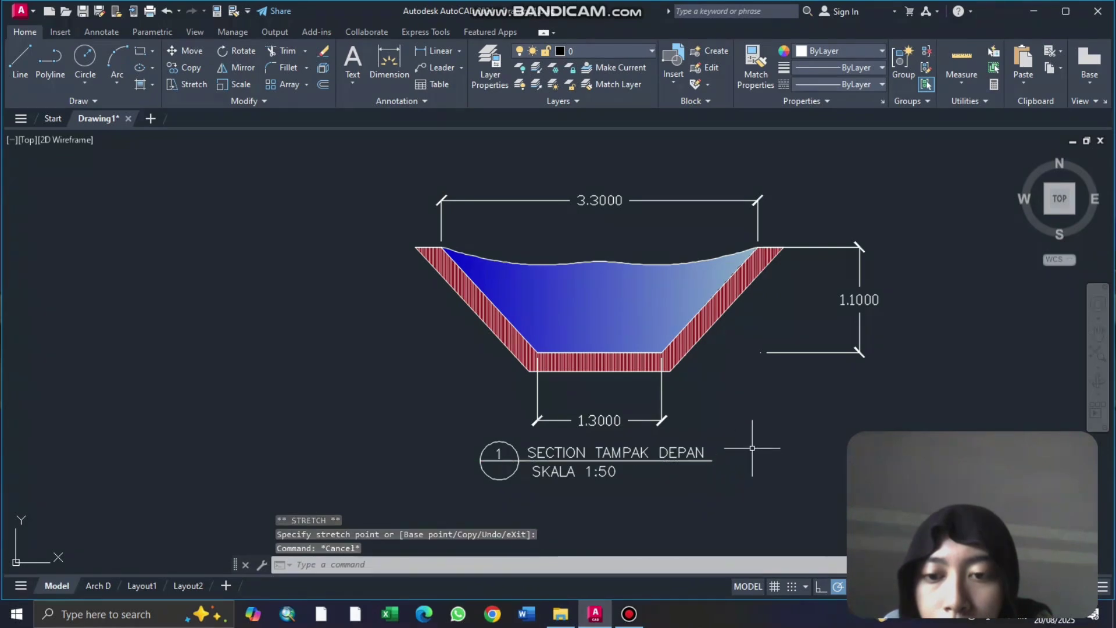
Step: Move the SKALA 1:50 text so it sits centred under SECTION TAMPAK DEPAN
left_click(604, 476)
left_click_drag(604, 477, 632, 475)
left_click(733, 442)
key("Escape")
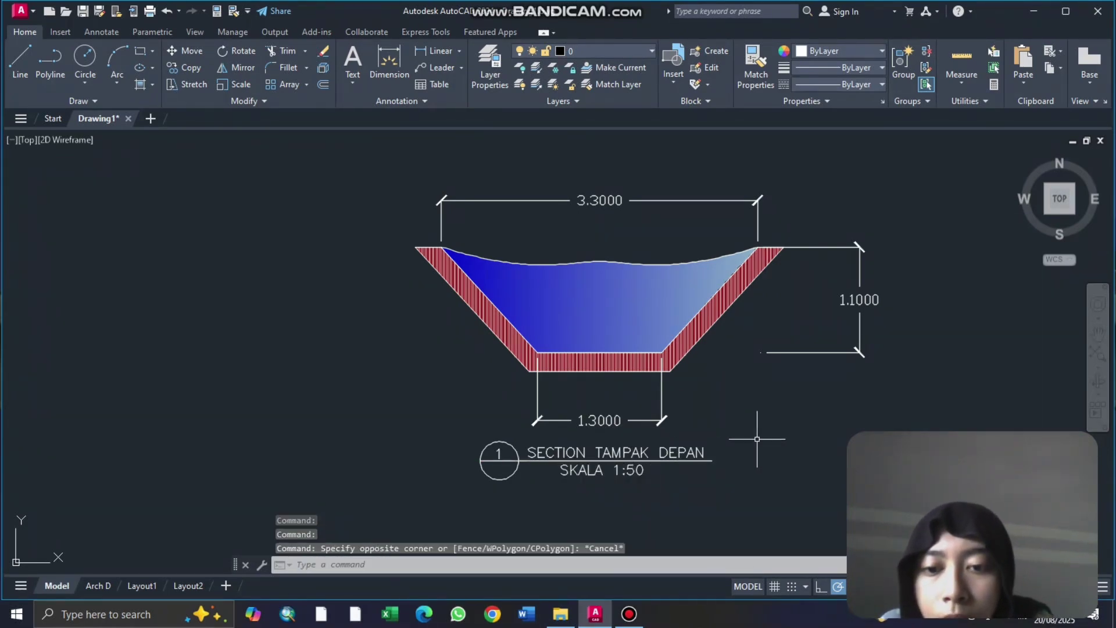
Step: Open Layout1 and shift the channel drawing slightly within its viewport
middle_click_drag(931, 441, 797, 444)
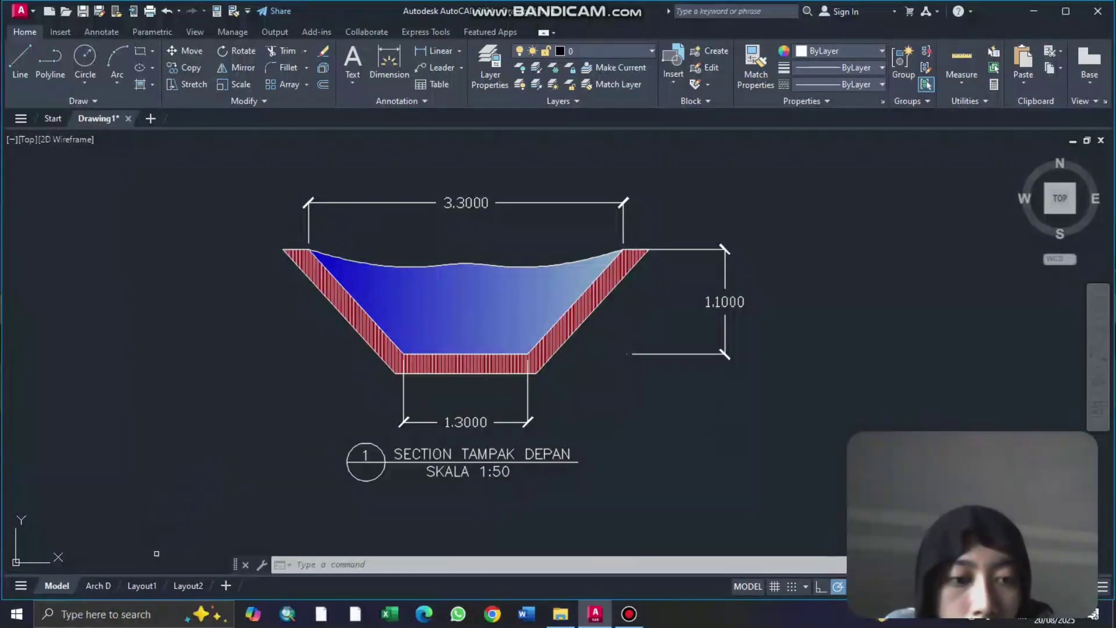
left_click(133, 585)
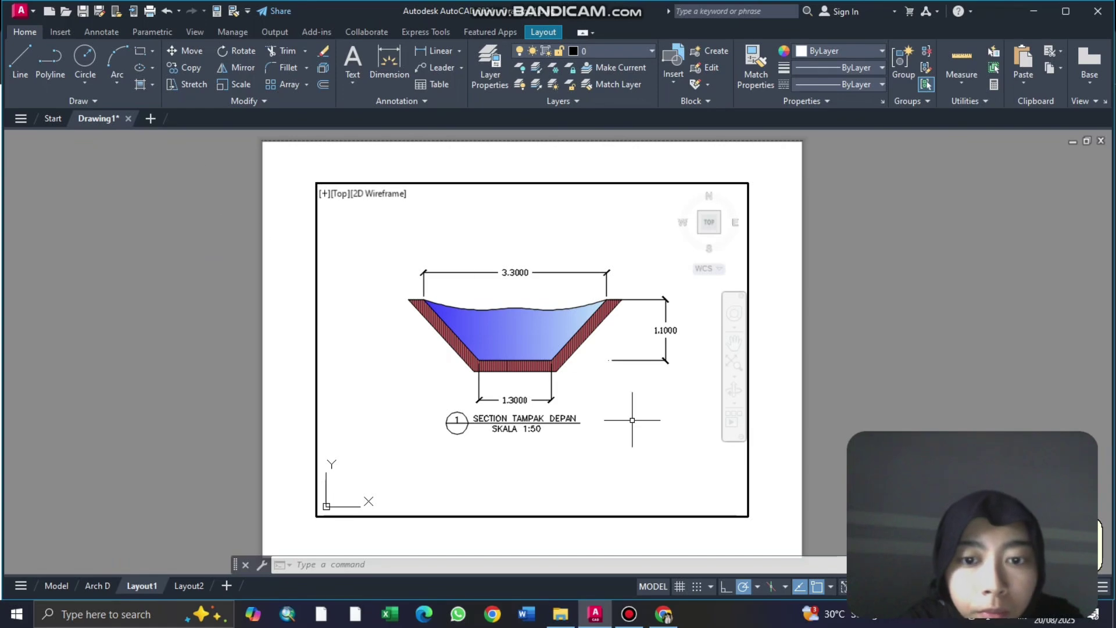
middle_click_drag(385, 312, 382, 316)
Step: Start plotting Layout1 with the DWG To PDF.pc3 plotter and ISO A4 (297.00 x 210.00 MM) paper
left_click(150, 13)
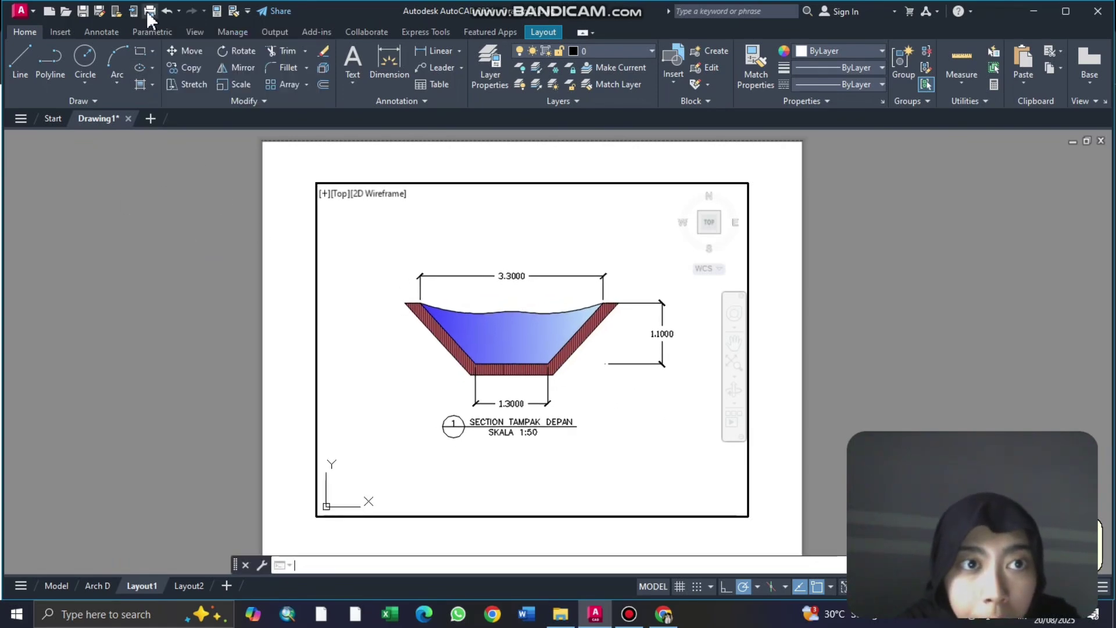
left_click(533, 341)
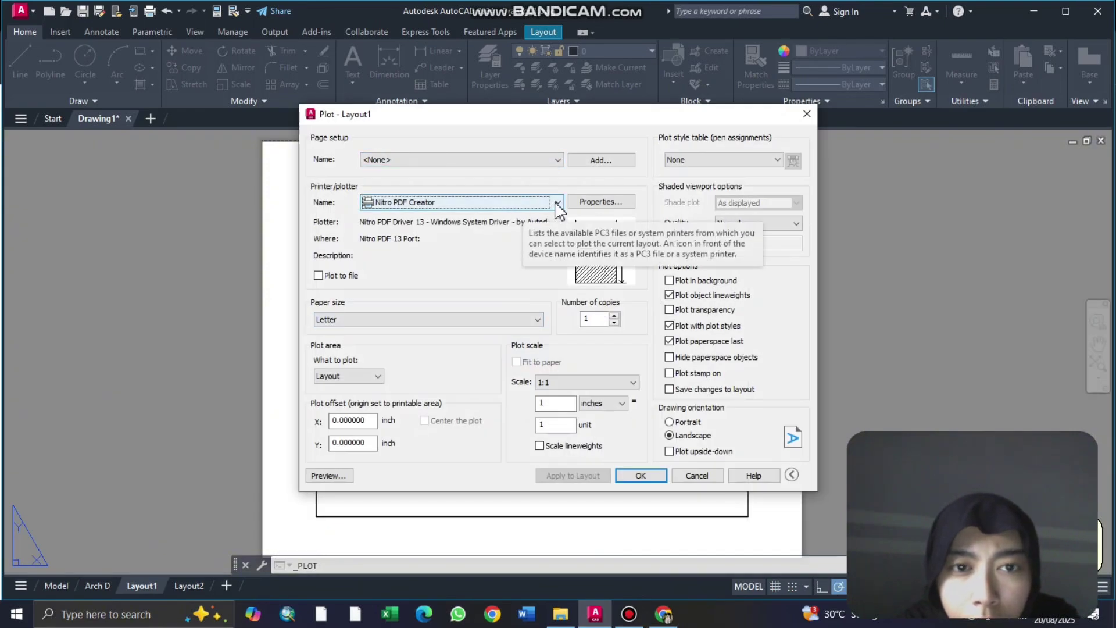
left_click(555, 203)
left_click(452, 400)
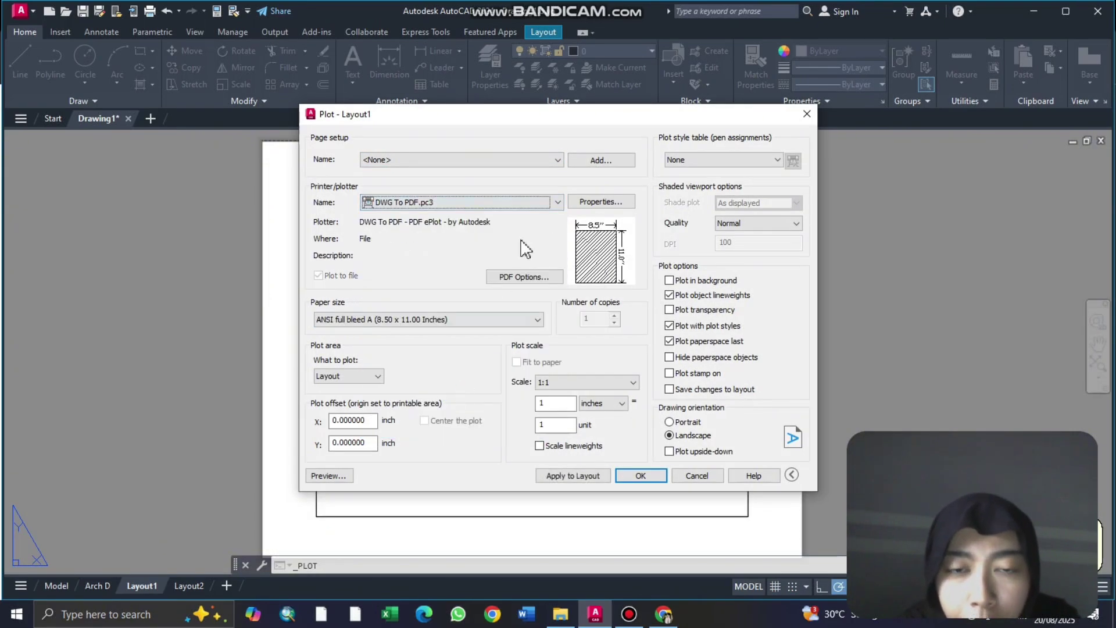
left_click(433, 318)
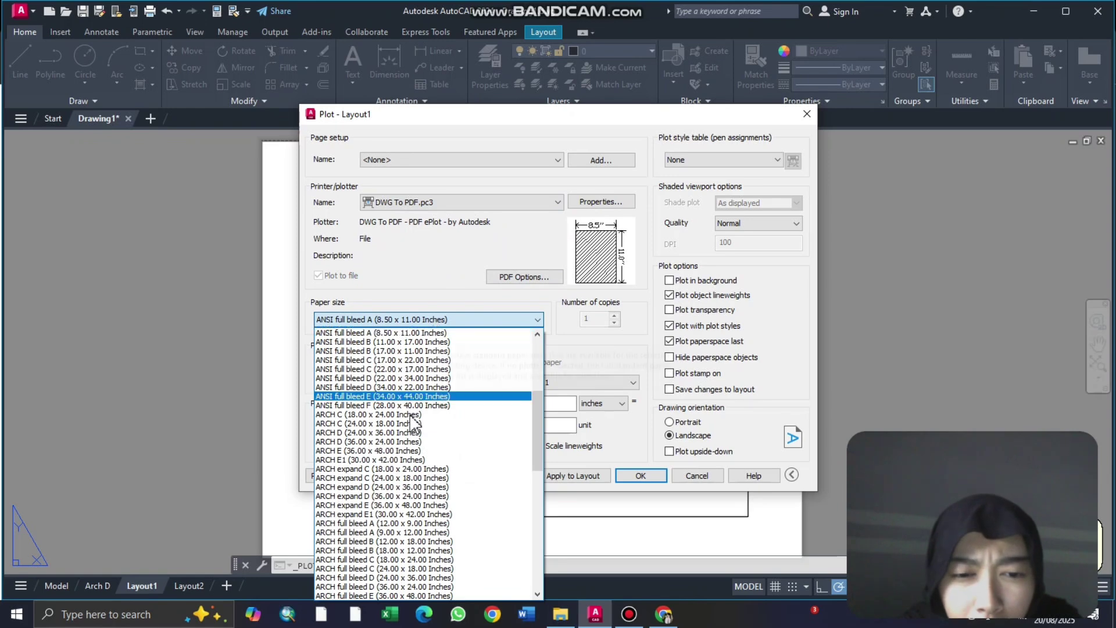
scroll(411, 427, "down", 15)
scroll(412, 427, "up", 2)
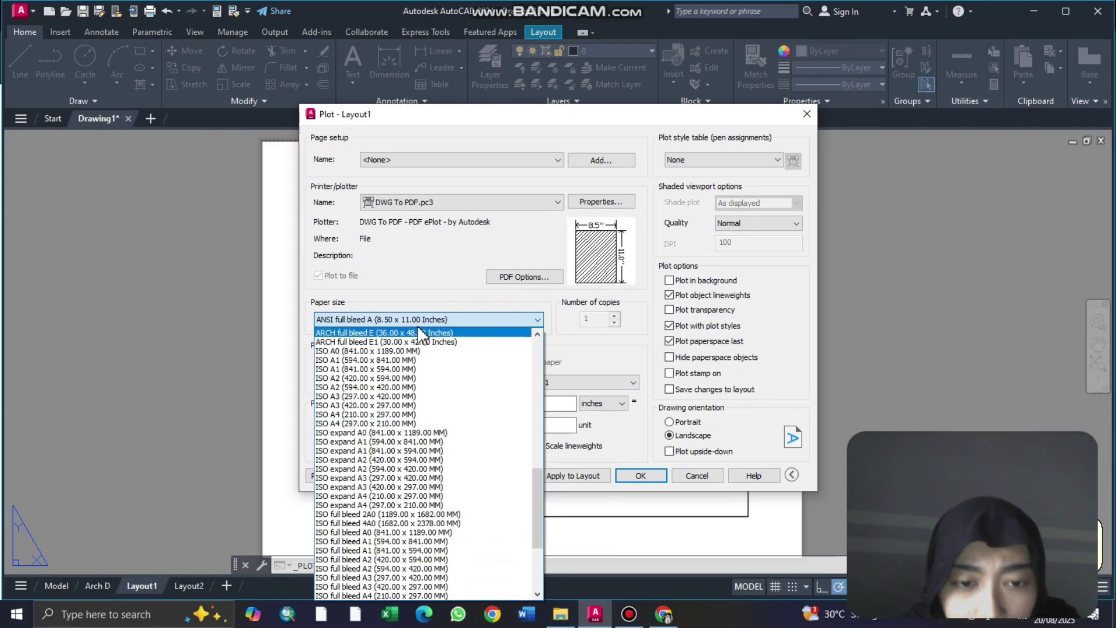
left_click(350, 424)
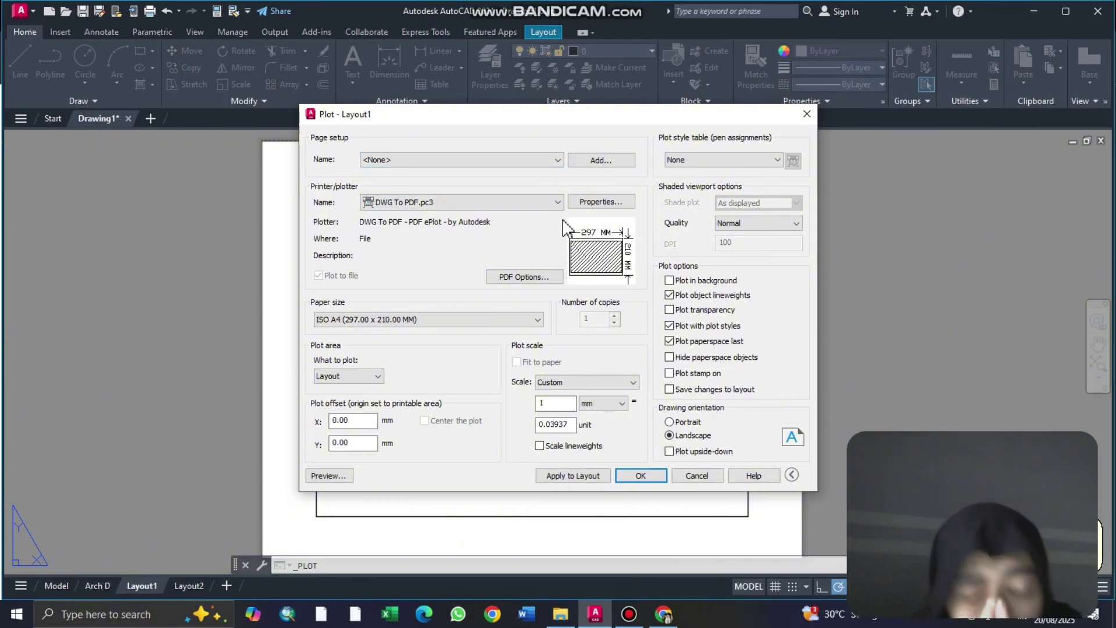
Step: Set the plot area to a window around the viewport frame and centre the plot on the paper
left_click(372, 377)
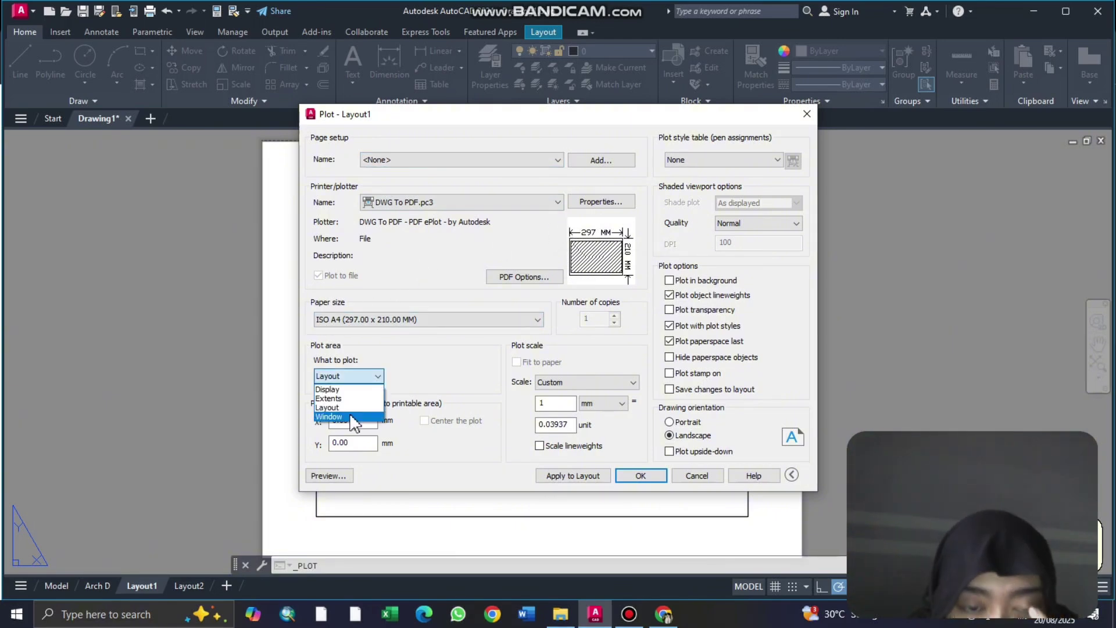
left_click(354, 419)
left_click(316, 183)
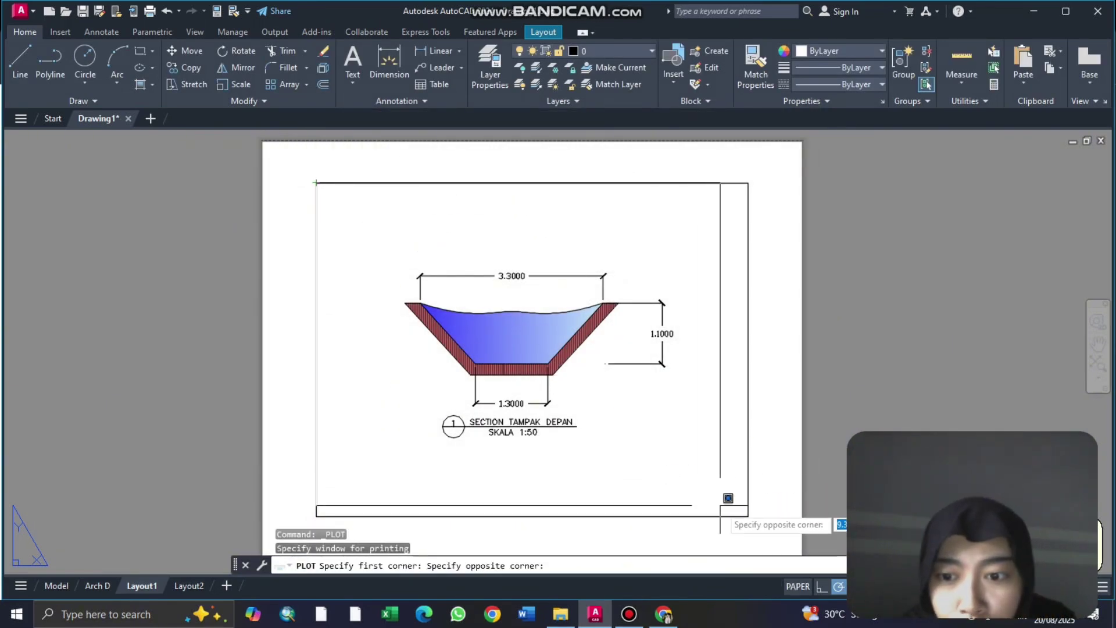
left_click(751, 516)
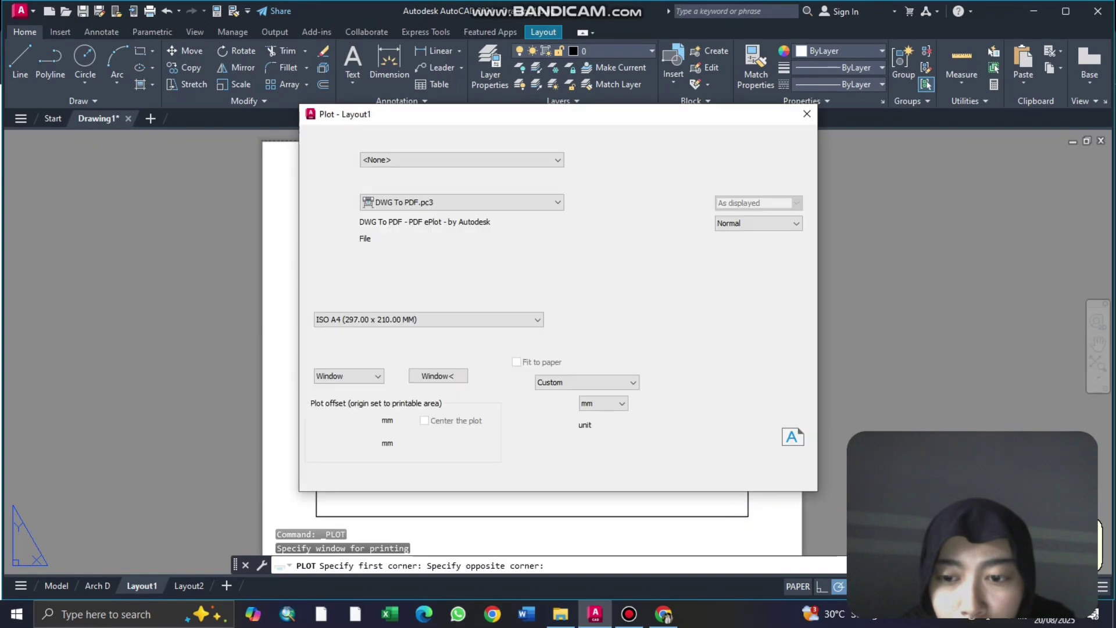
left_click(424, 420)
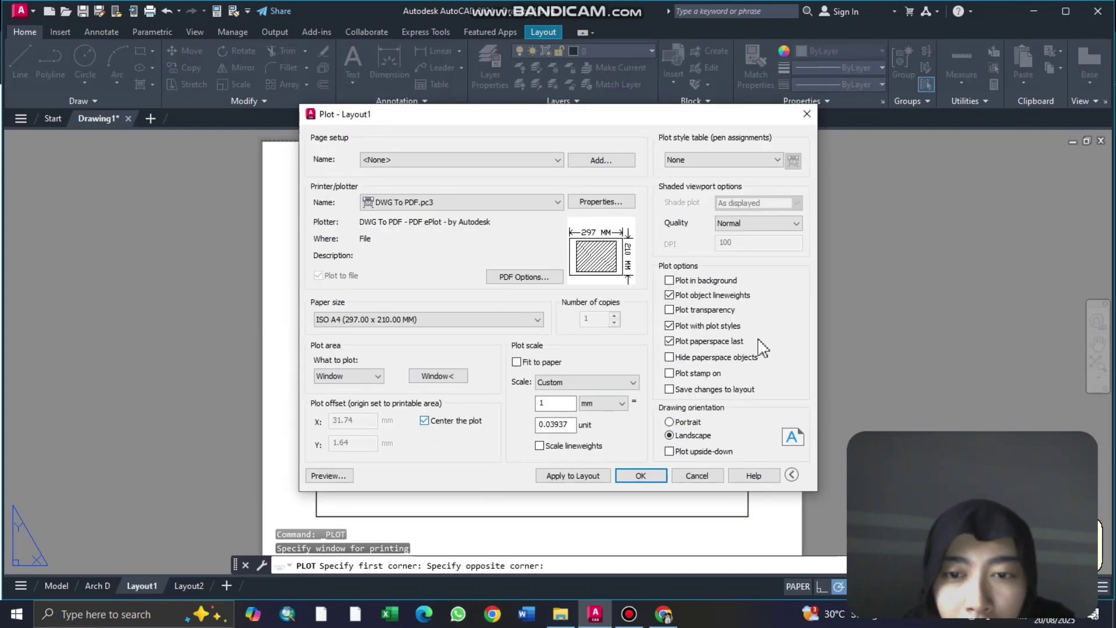
Step: Set the shaded viewport quality to Maximum and plot to a PDF in Documents named SIL ACARA 1 plus the author's first name
left_click(759, 224)
left_click(761, 272)
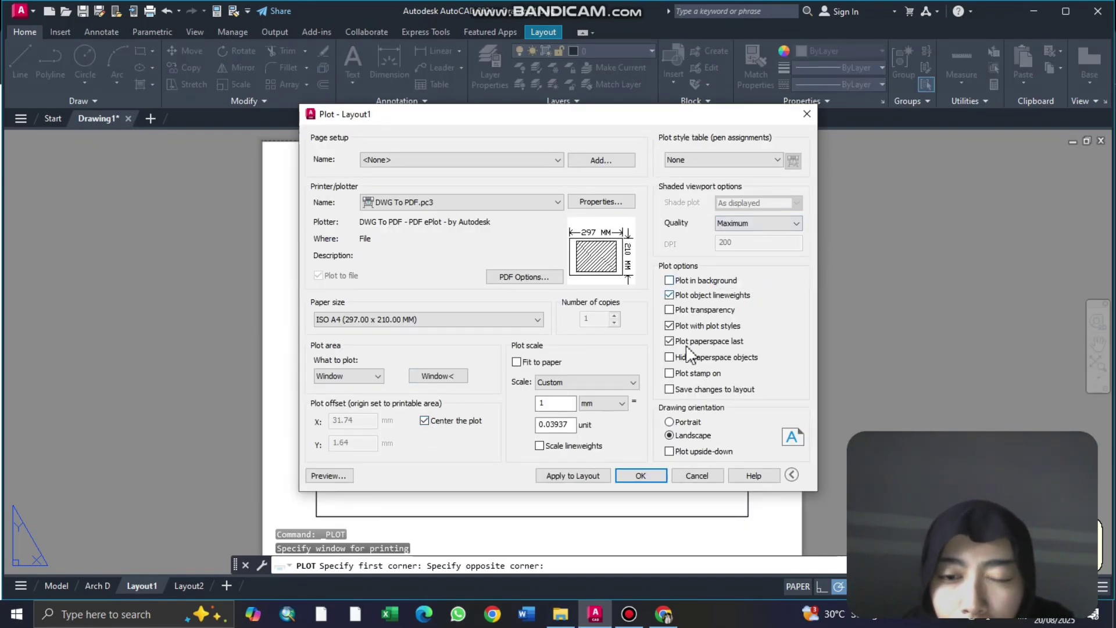
left_click(649, 478)
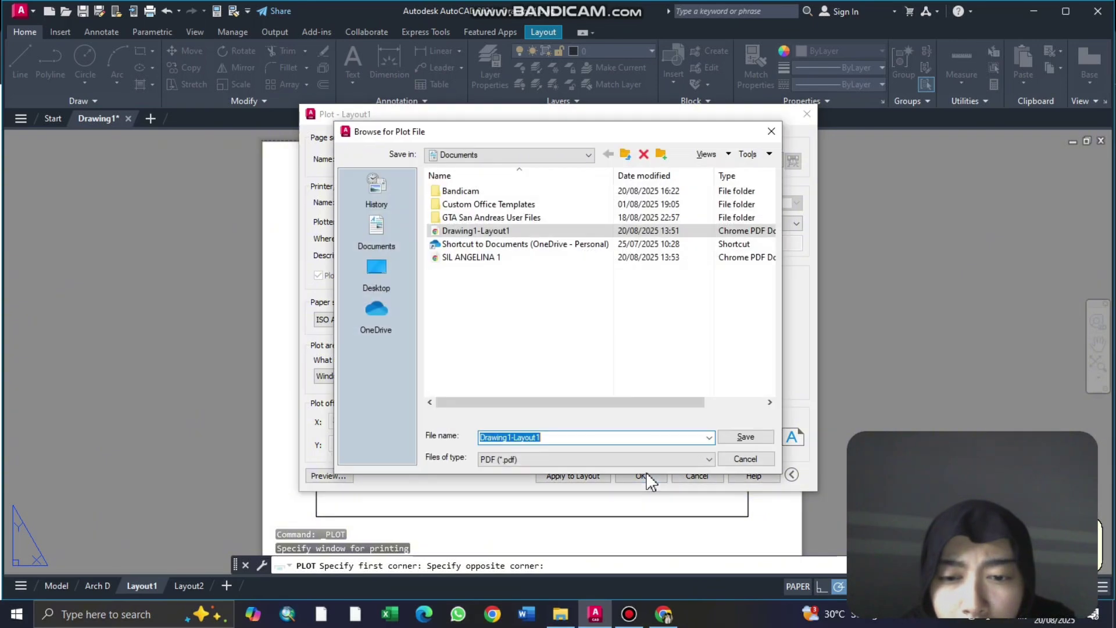
type("SIL")
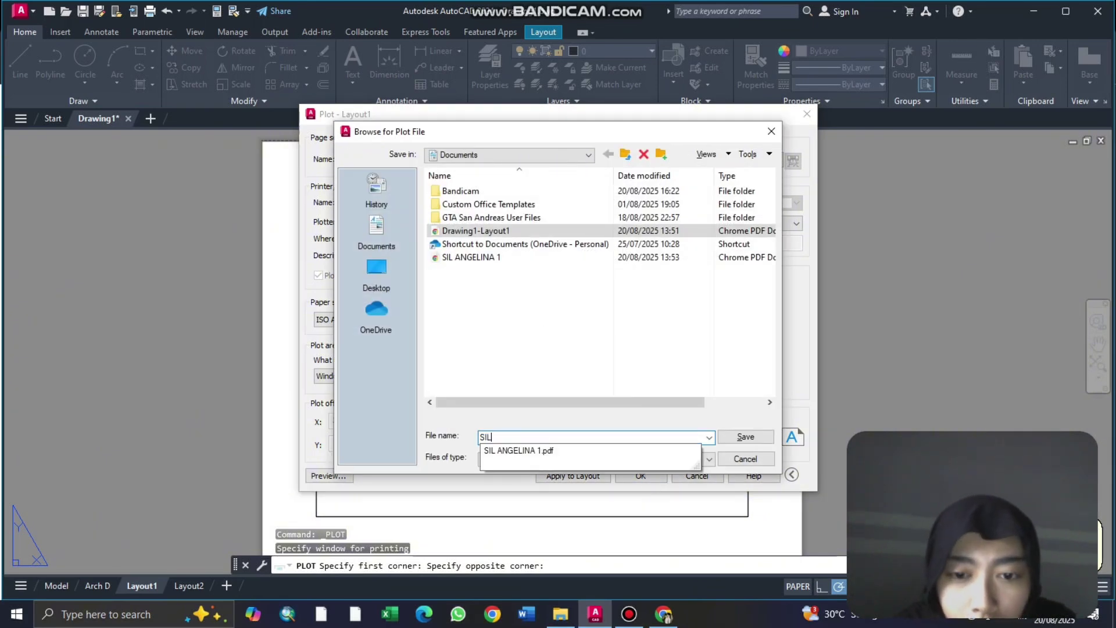
type(" ACARA 1 ANGELINA")
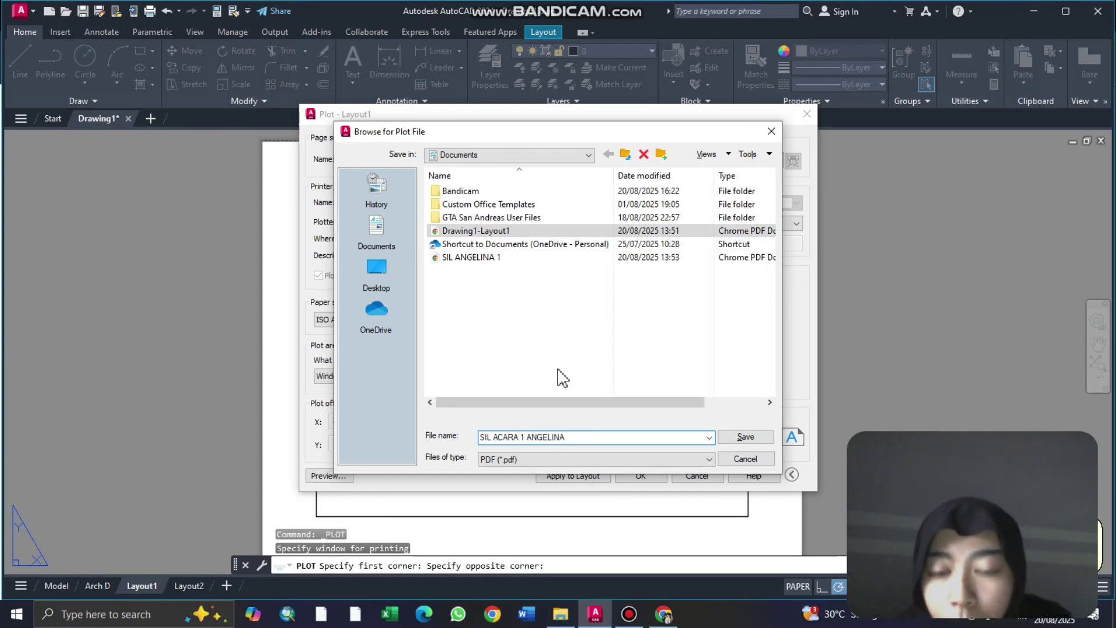
left_click(743, 439)
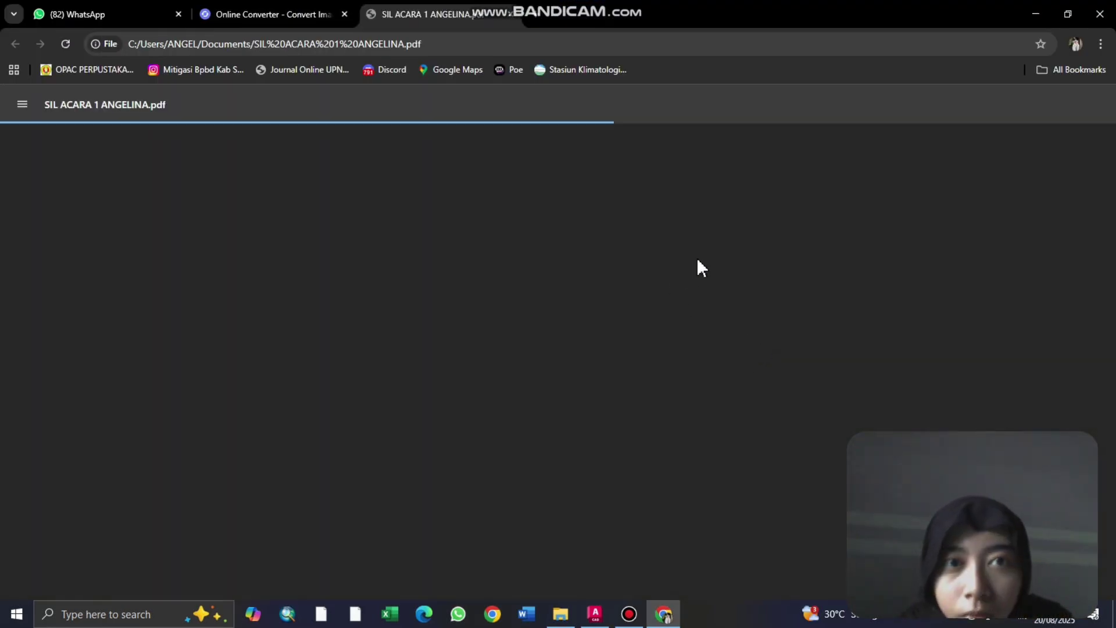
Step: Check the frame, dimensions and title of the channel section in the plotted PDF
scroll(572, 204, "down", 2)
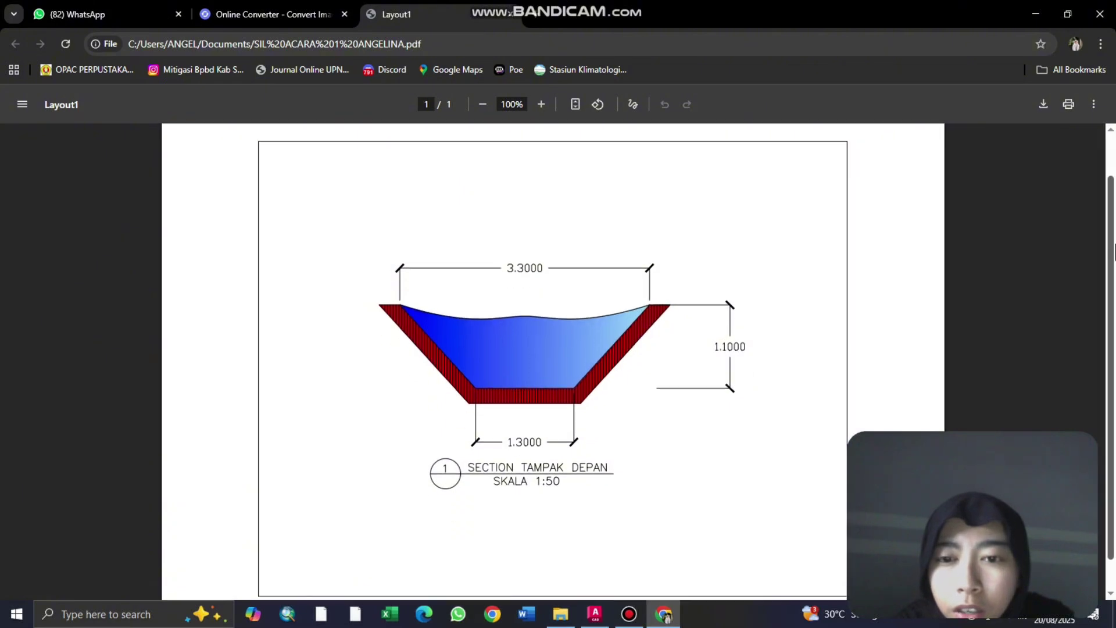
scroll(572, 203, "up", 1)
scroll(572, 203, "down", 1)
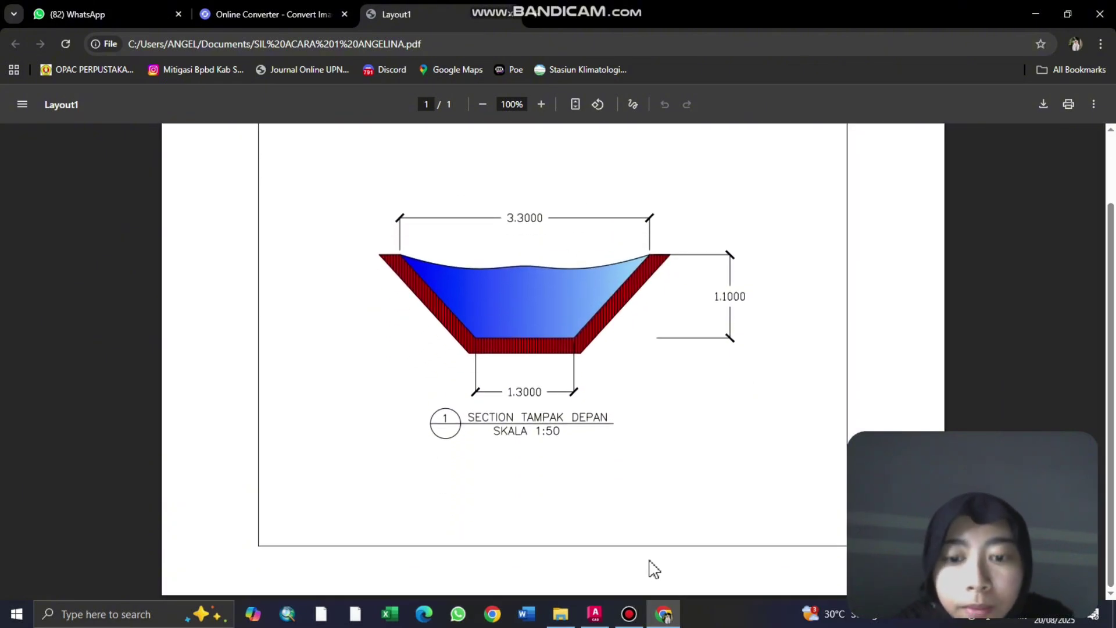
left_click(629, 613)
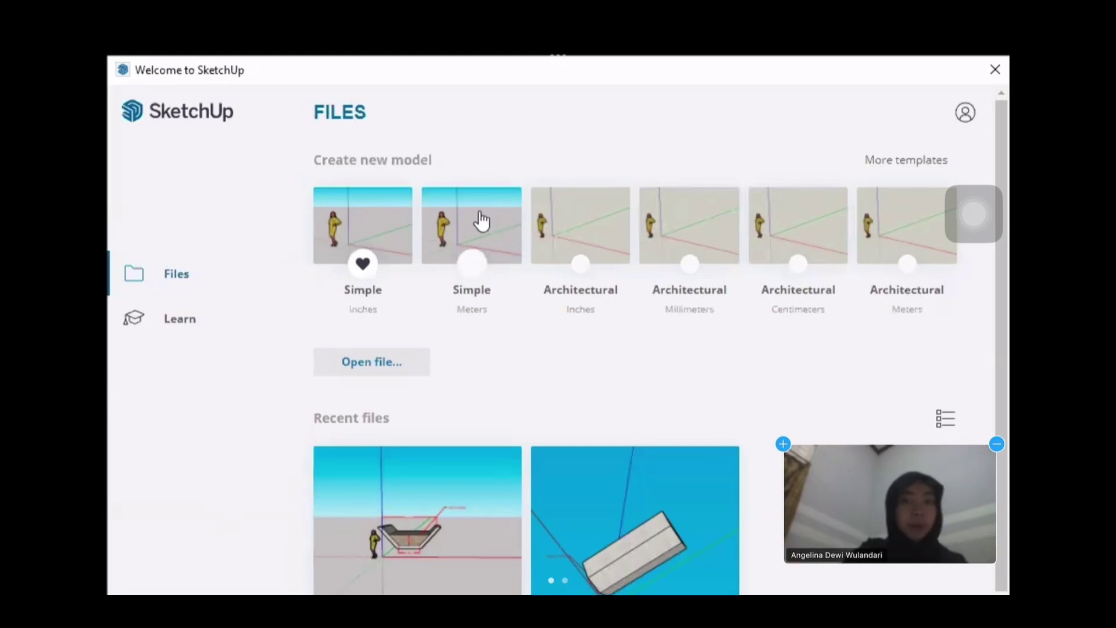
Step: In SketchUp, create a new model from the Simple template in meters
left_click(483, 241)
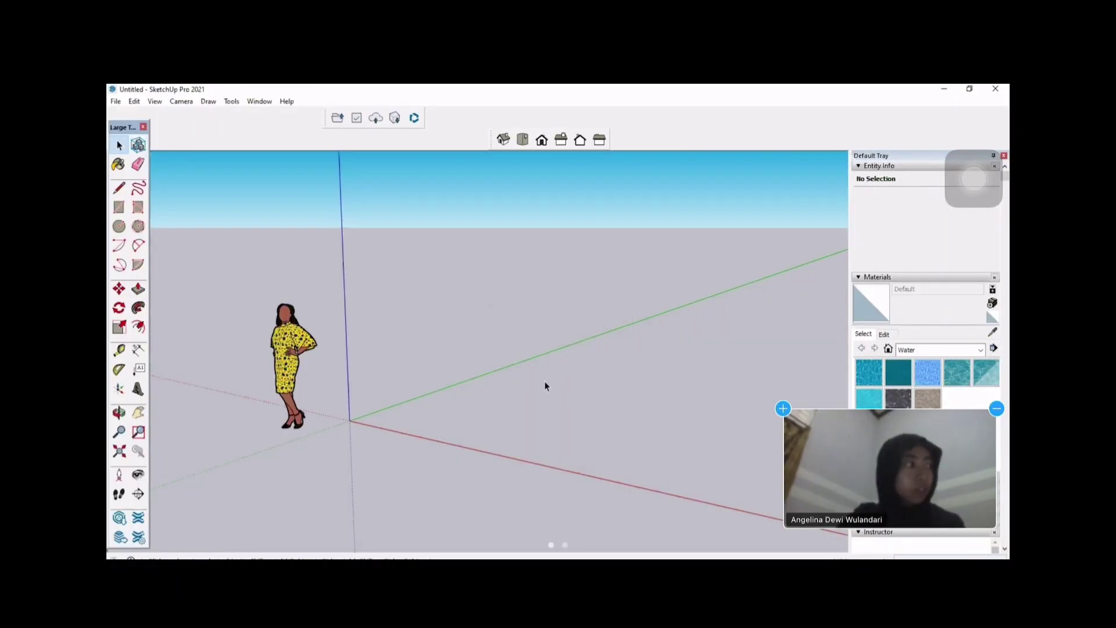
left_click(154, 101)
left_click(172, 114)
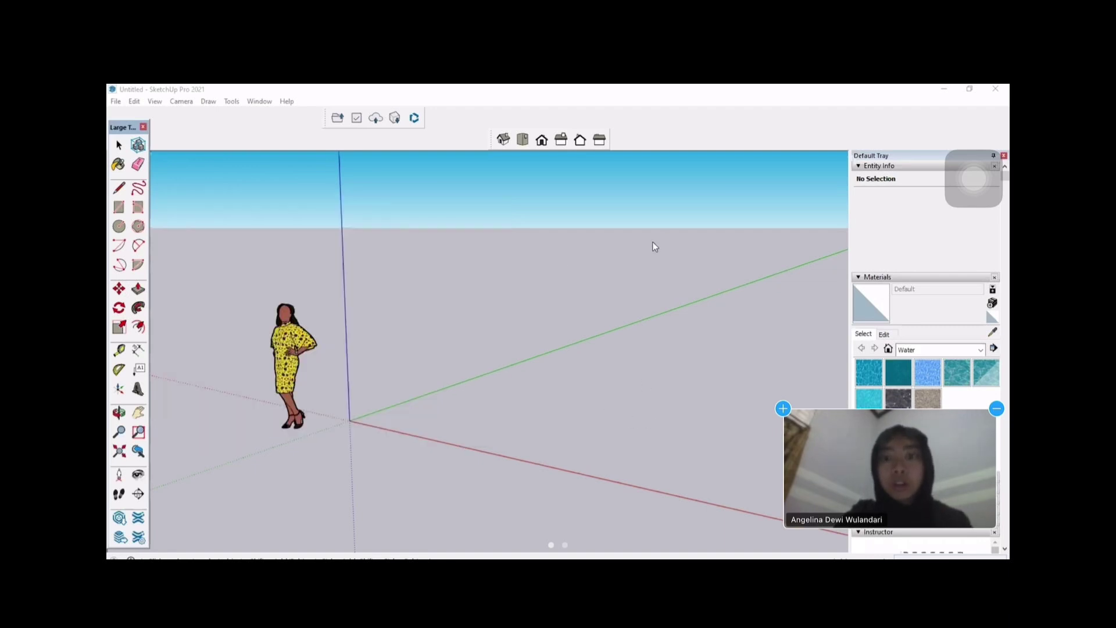
left_click(652, 242)
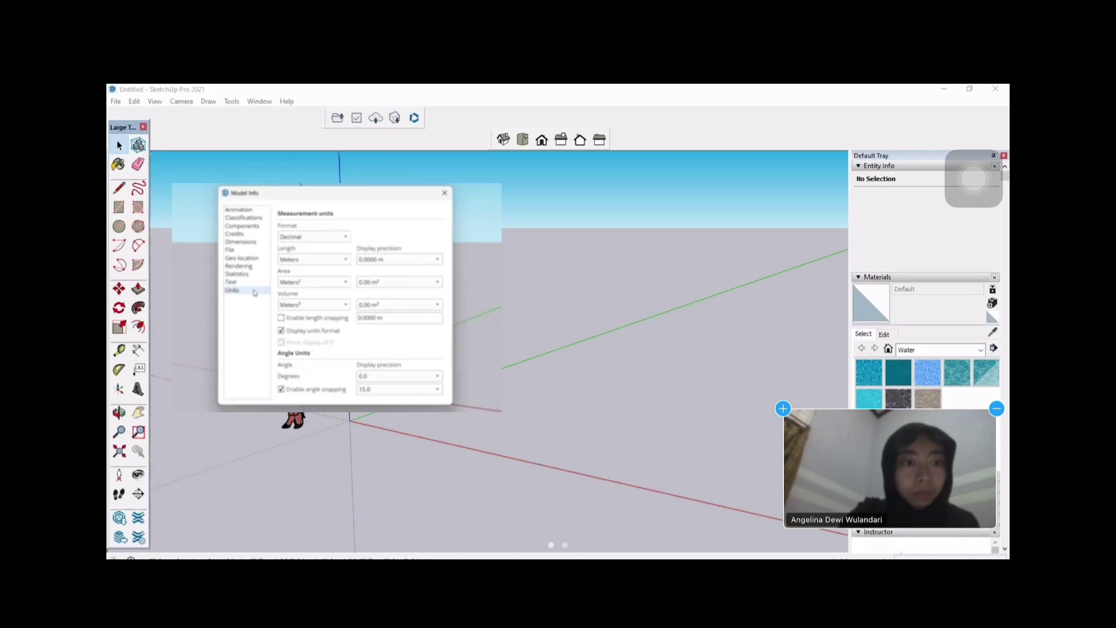
Step: Draw a horizontal line along the red axis, starting on the blue axis above the ground, as the channel section's top edge
middle_click_drag(407, 241, 530, 295)
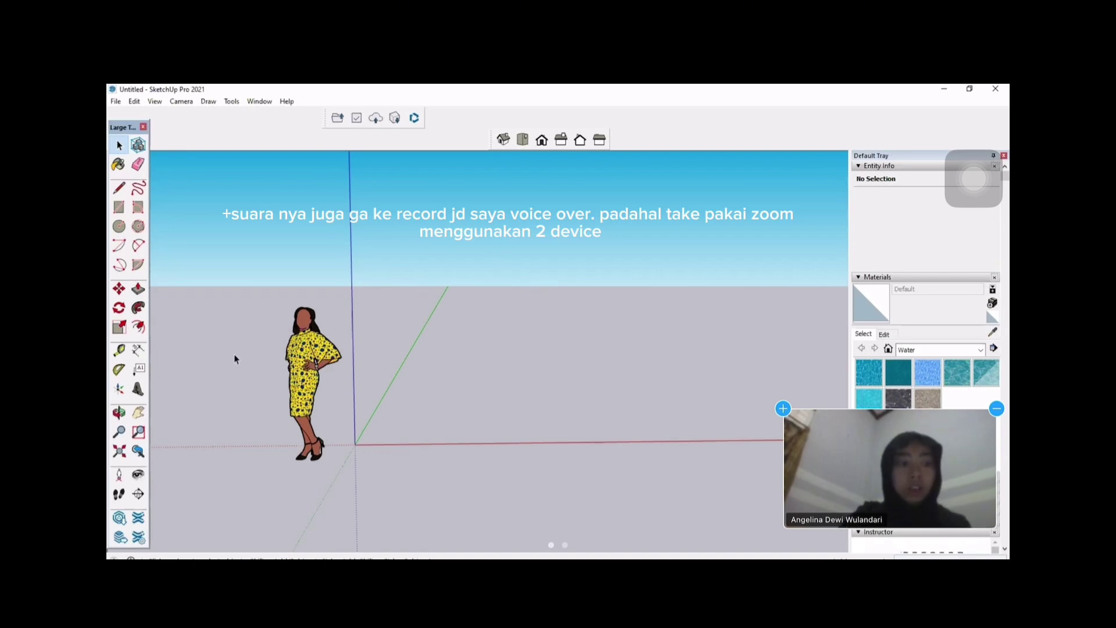
mouse_move(207, 376)
middle_mouse_down()
mouse_move(341, 294)
mouse_move(535, 428)
mouse_move(408, 378)
mouse_move(363, 271)
middle_mouse_up()
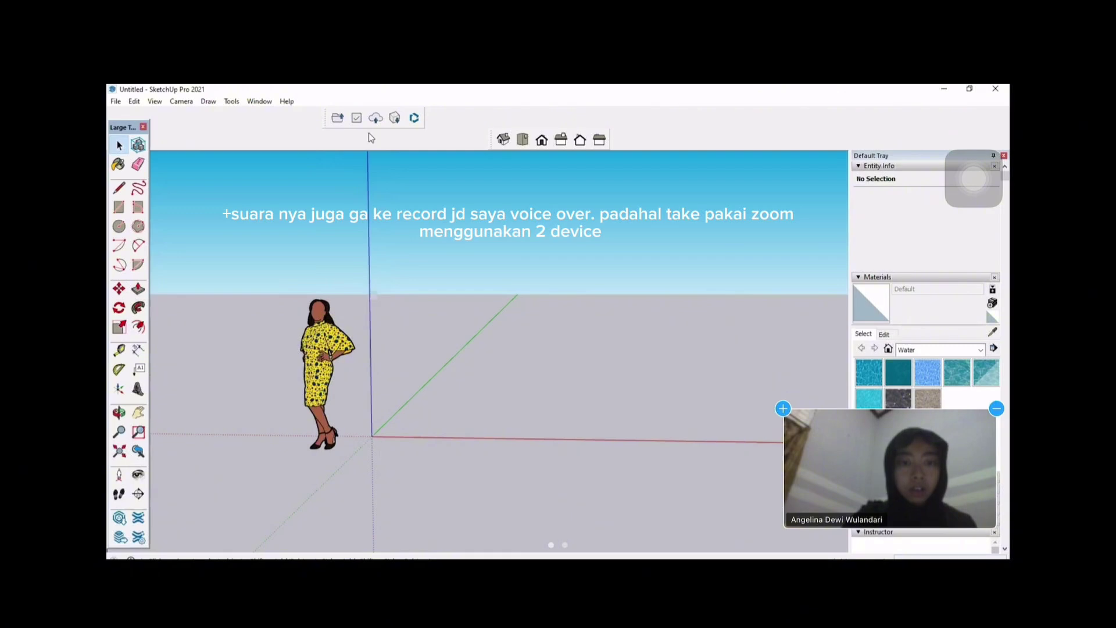
mouse_move(635, 432)
middle_mouse_down()
mouse_move(553, 374)
mouse_move(715, 418)
mouse_move(356, 400)
middle_mouse_up()
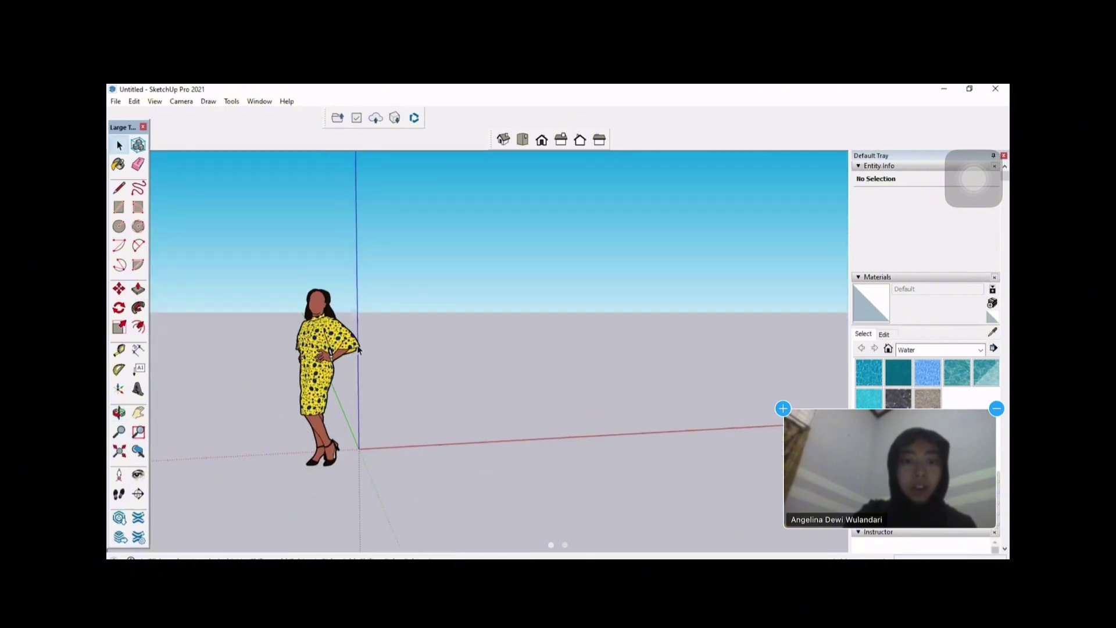
middle_click_drag(309, 252, 253, 249)
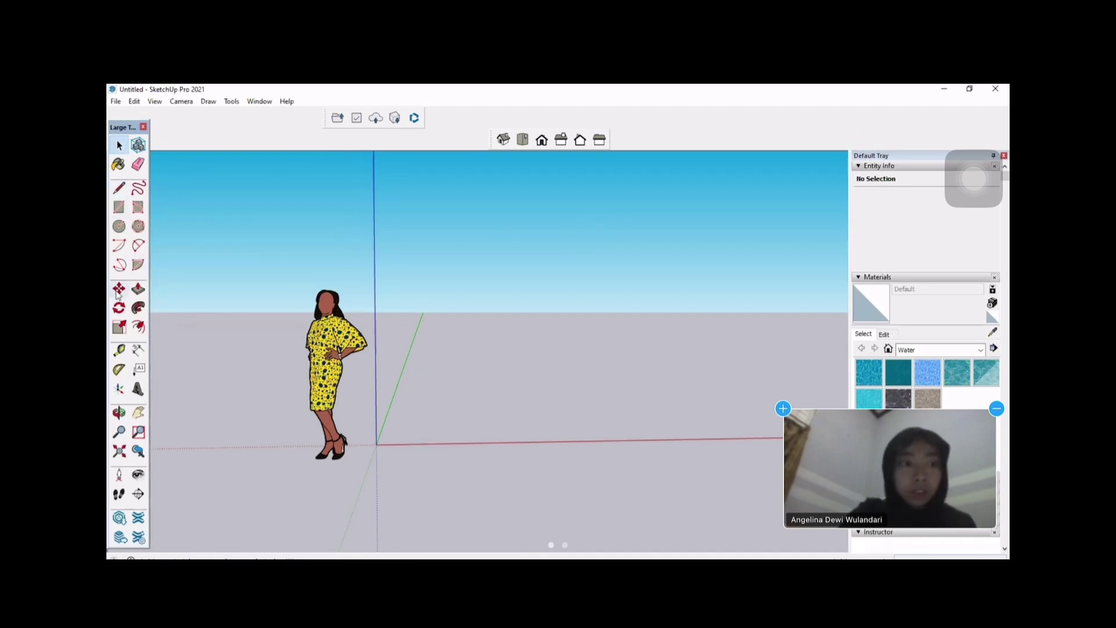
left_click(121, 189)
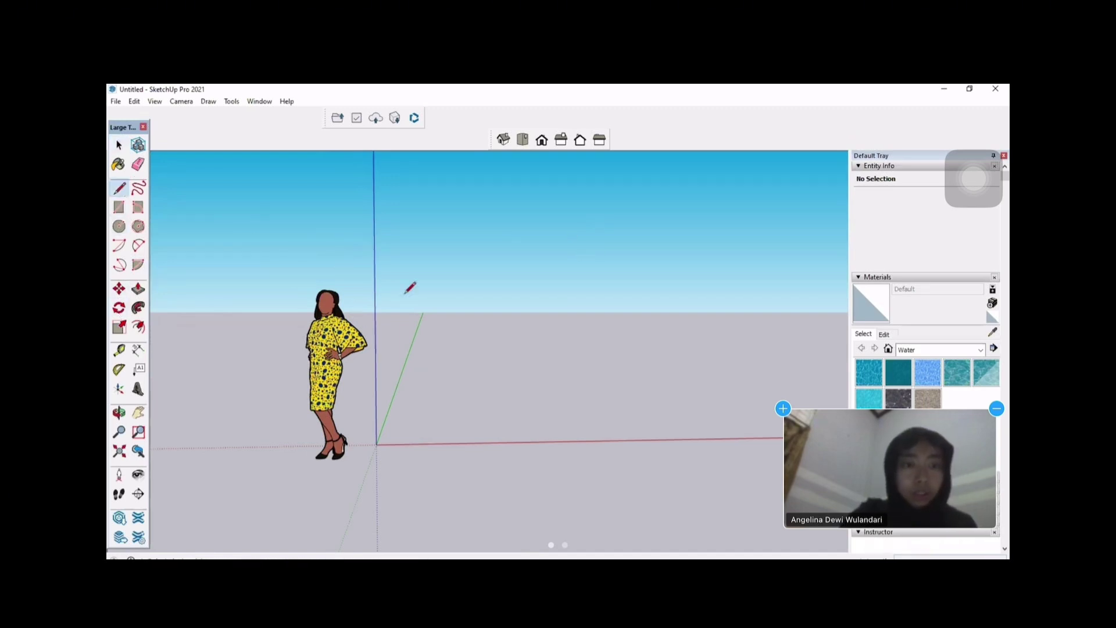
left_click(375, 234)
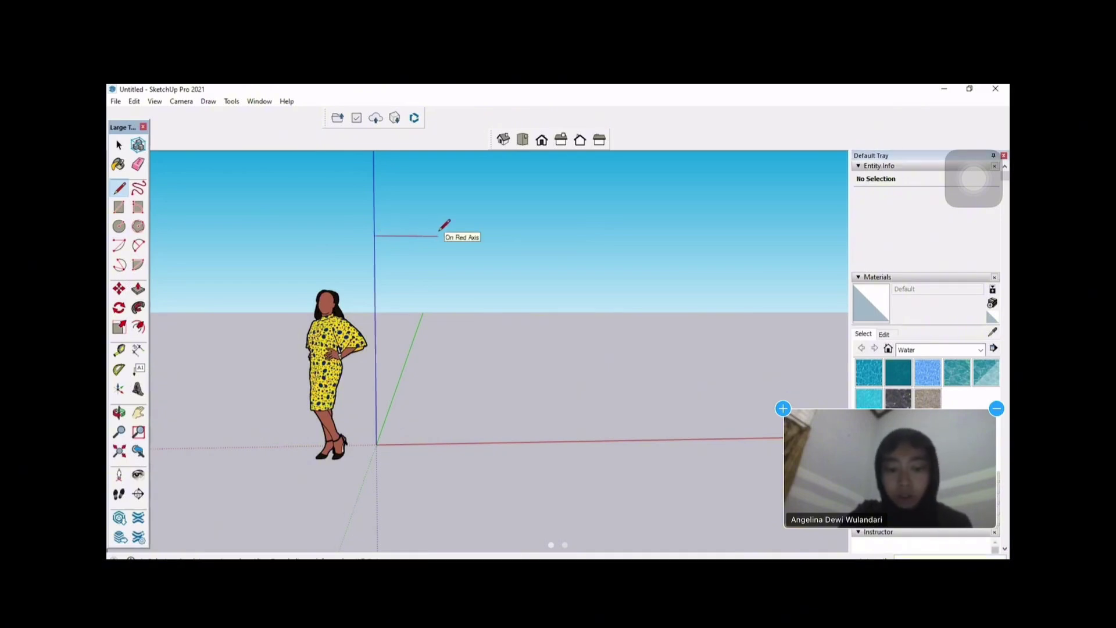
key("Return")
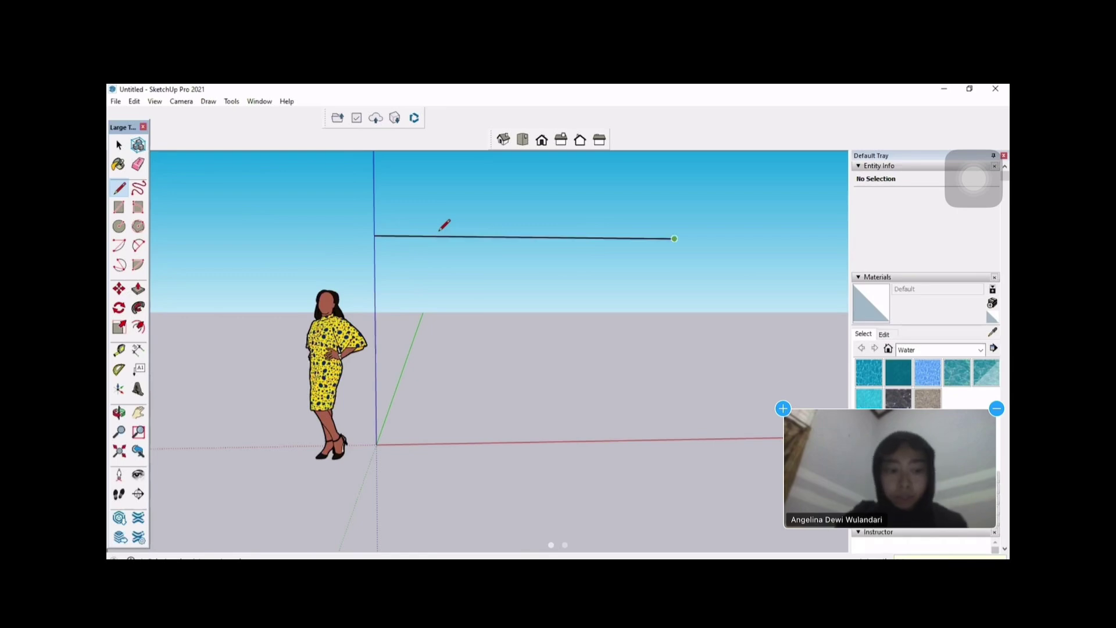
Step: Draw a vertical line straight down from the midpoint of the top edge as the section's centre line
mouse_move(682, 244)
middle_mouse_down()
mouse_move(650, 282)
mouse_move(681, 257)
middle_mouse_up()
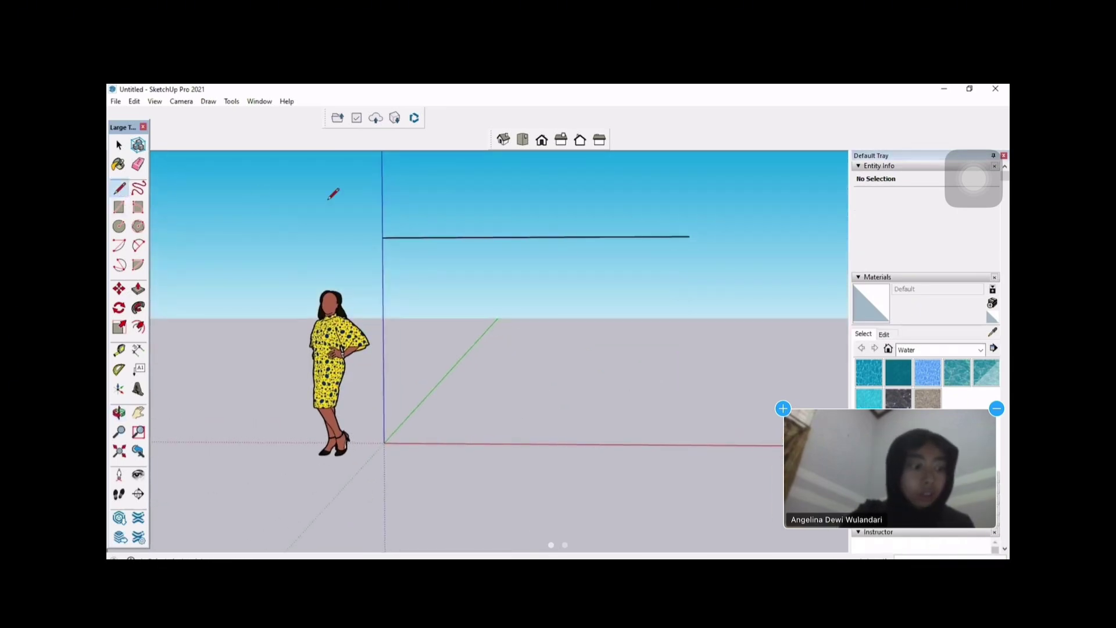
left_click(535, 236)
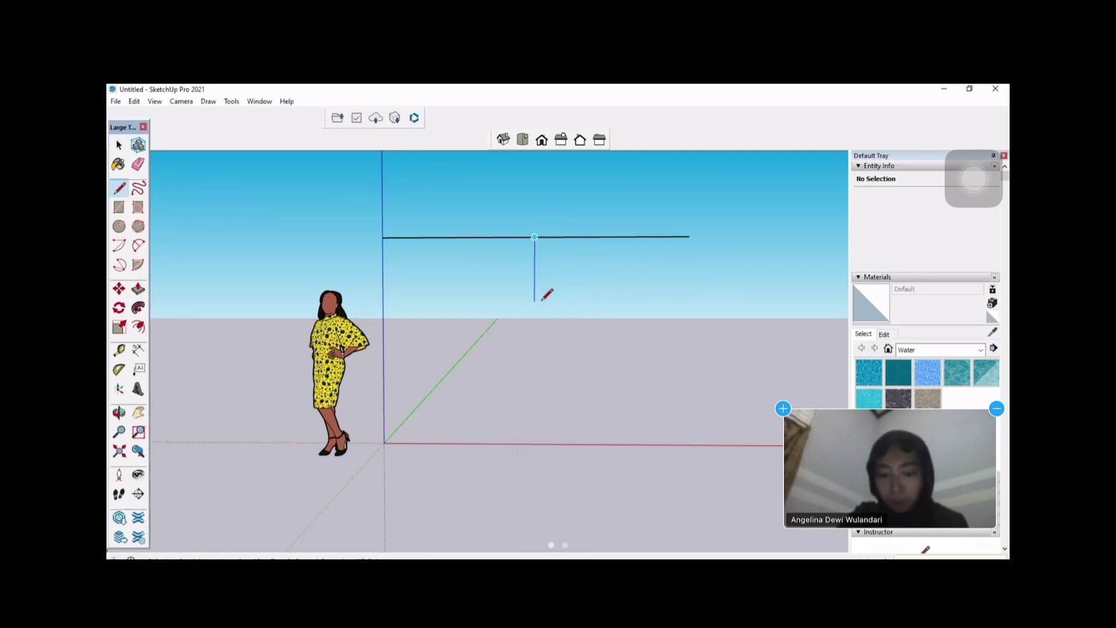
left_click(534, 337)
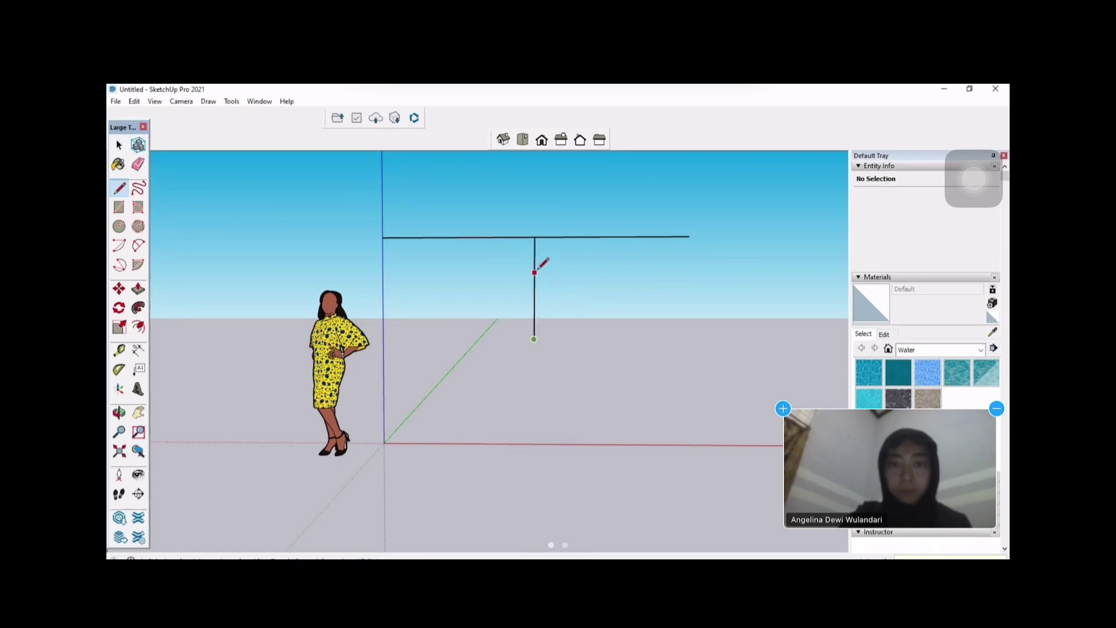
key("Escape")
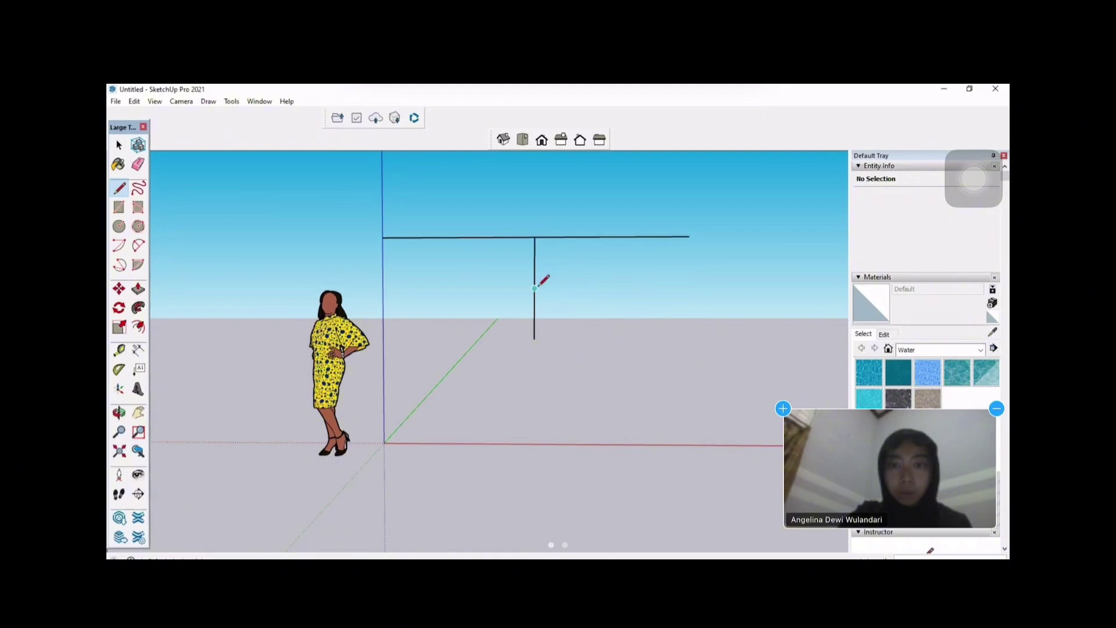
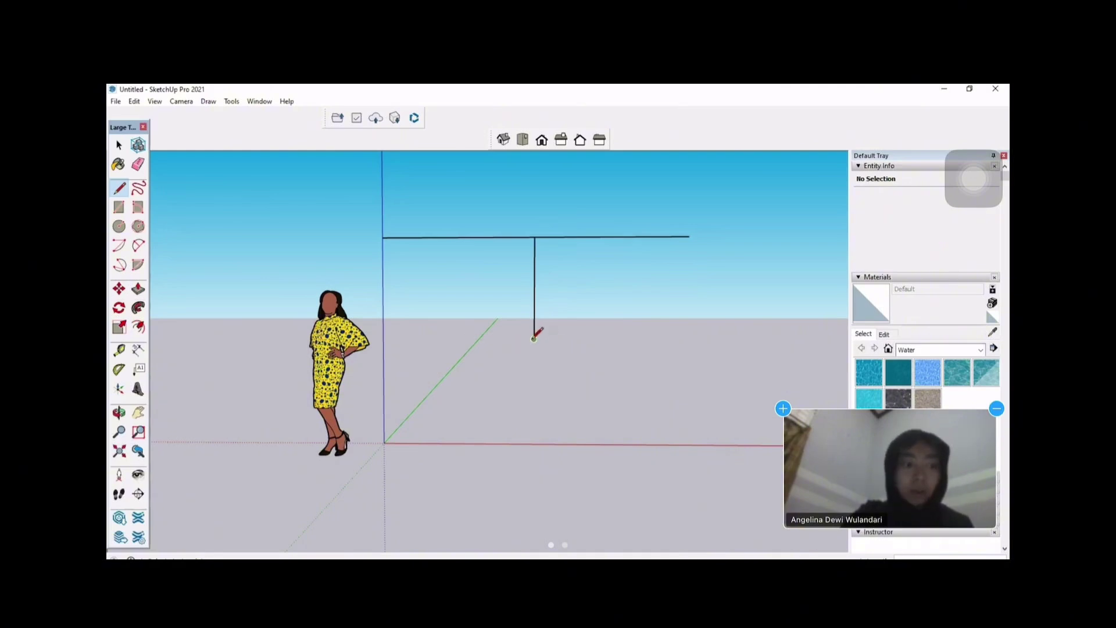
Step: Draw the shorter base edge along the red axis as two equal halves on both sides of the centre line's lower end
left_click(533, 339)
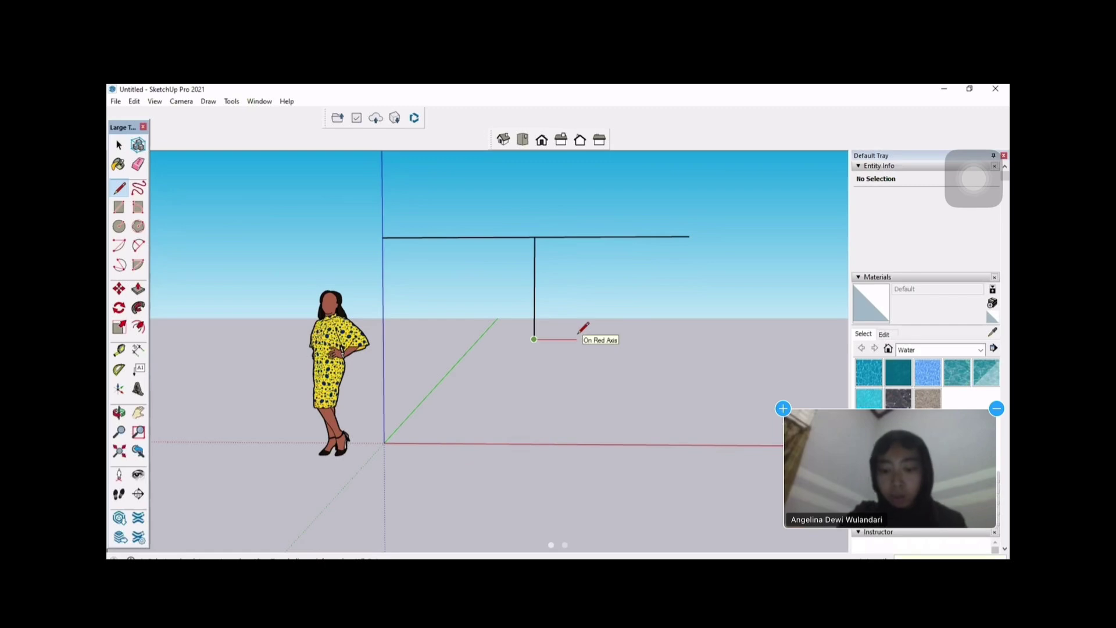
left_click(594, 339)
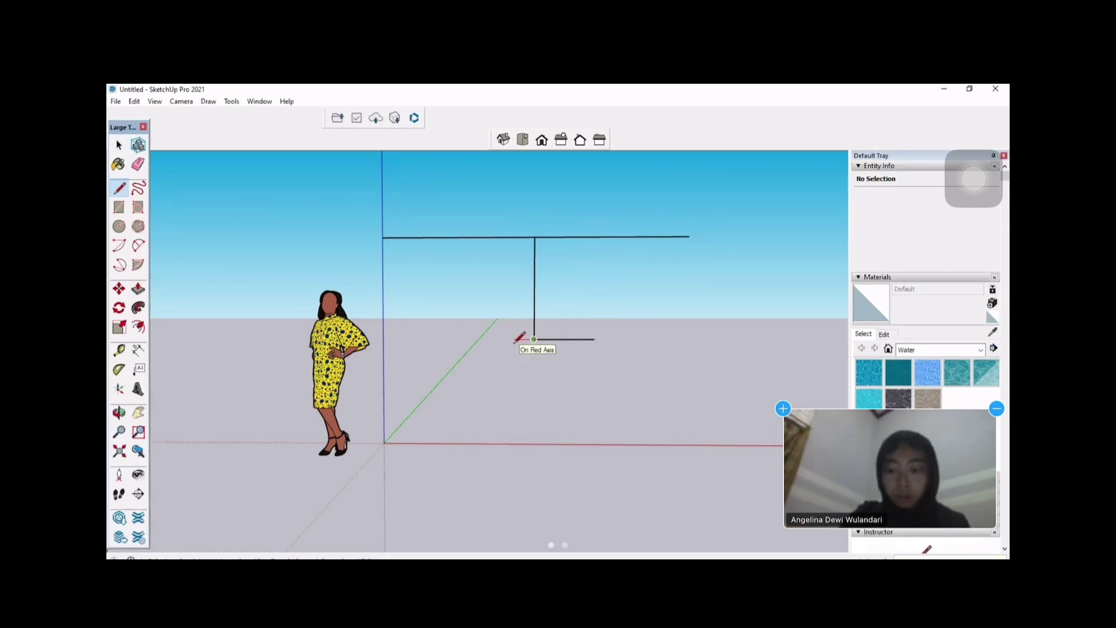
left_click(474, 339)
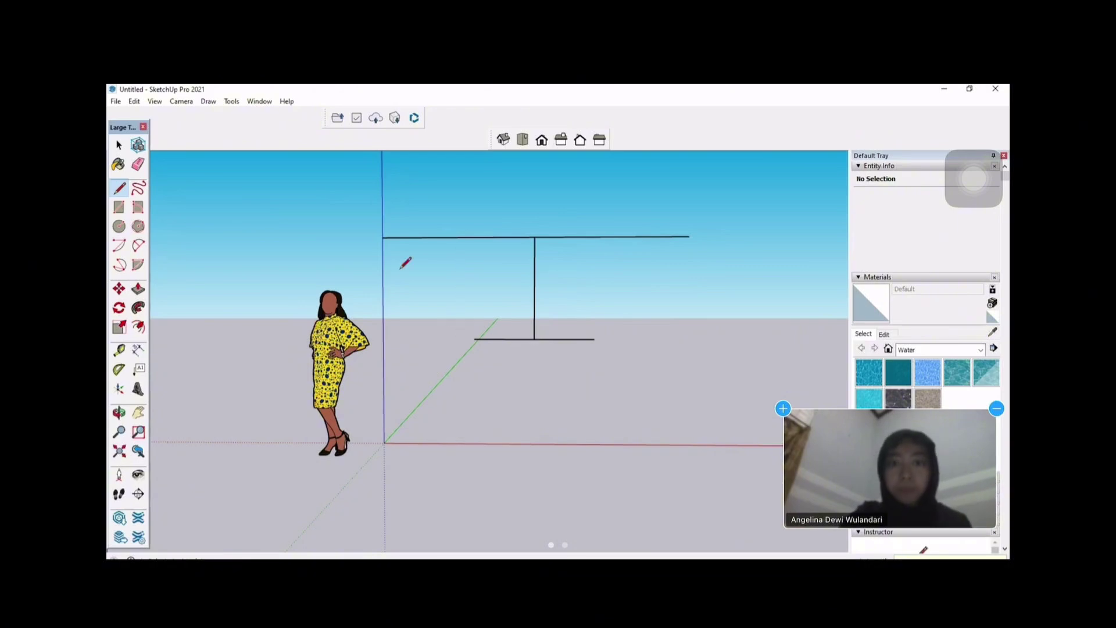
Step: Close the trapezoid with sloping lines joining the ends of the top edge to the ends of the base
left_click(382, 237)
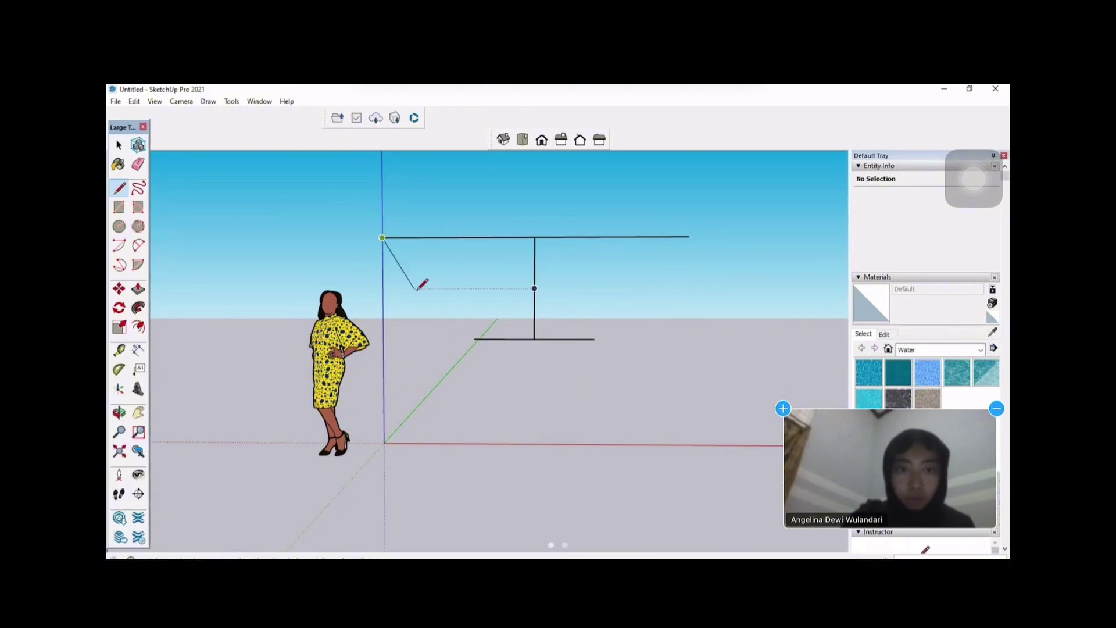
left_click(475, 338)
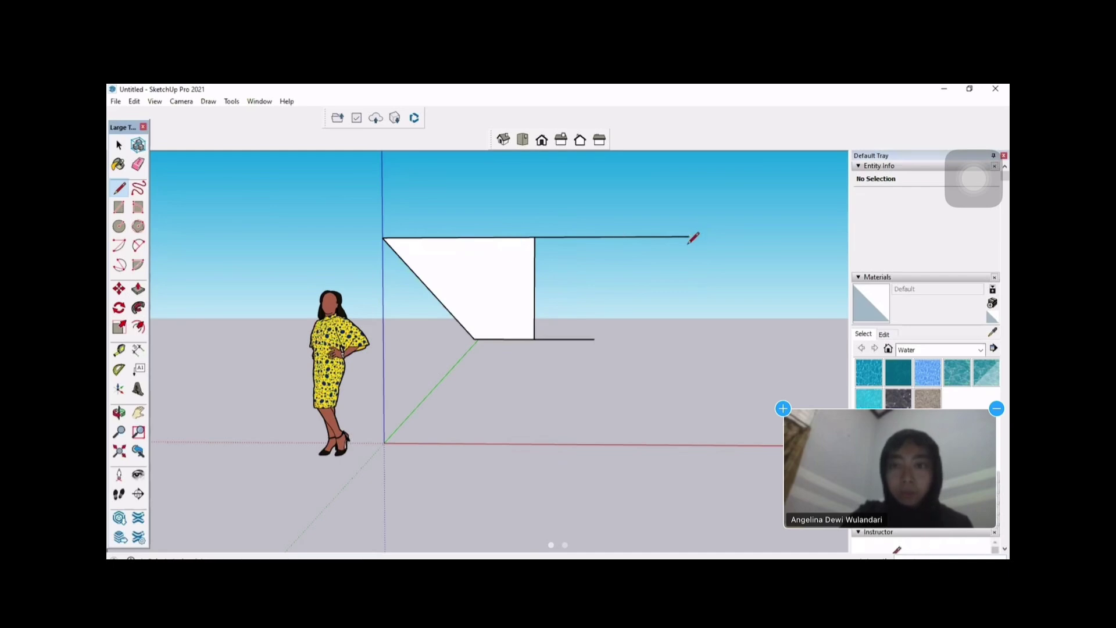
left_click(690, 237)
left_click(594, 339)
Step: Erase the vertical centre line so the trapezoid becomes a single face
scroll(607, 294, "down", 2)
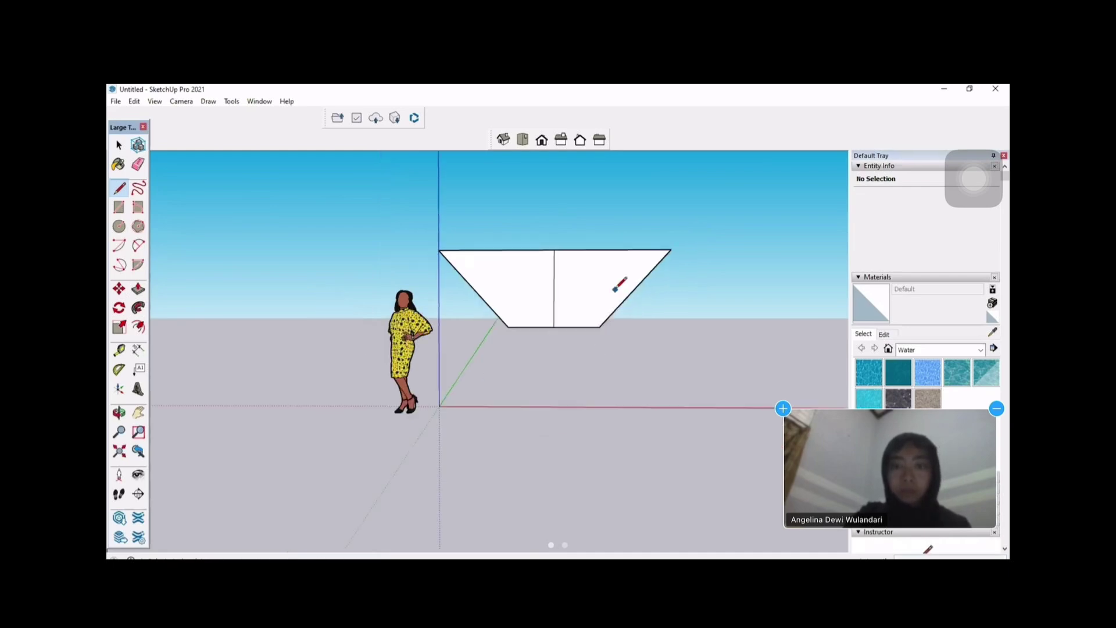
scroll(615, 256, "up", 2)
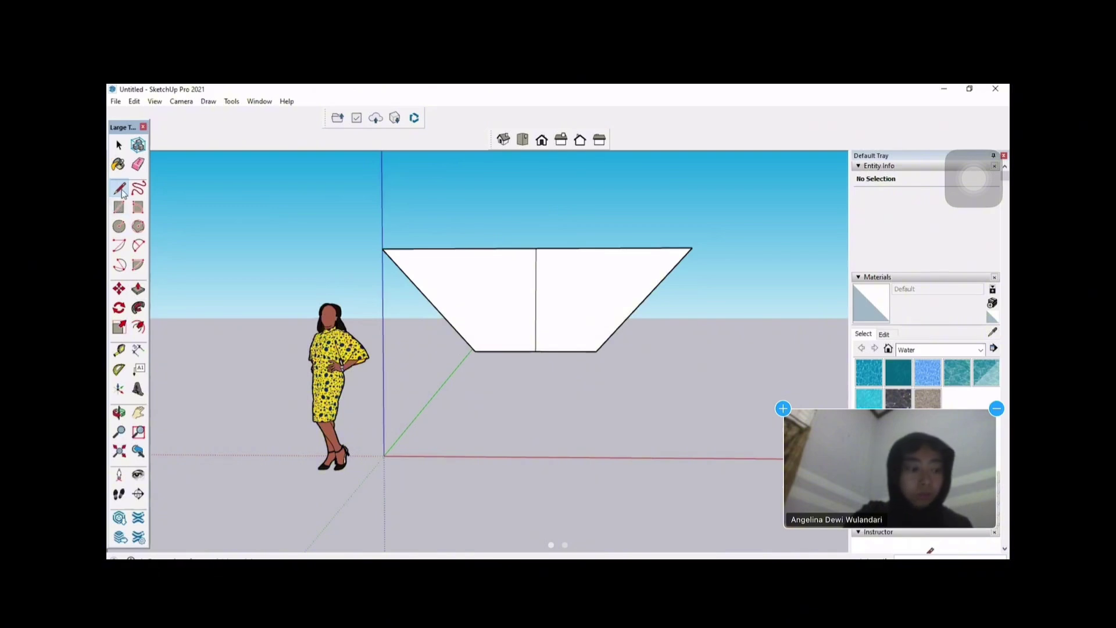
scroll(591, 293, "up", 3)
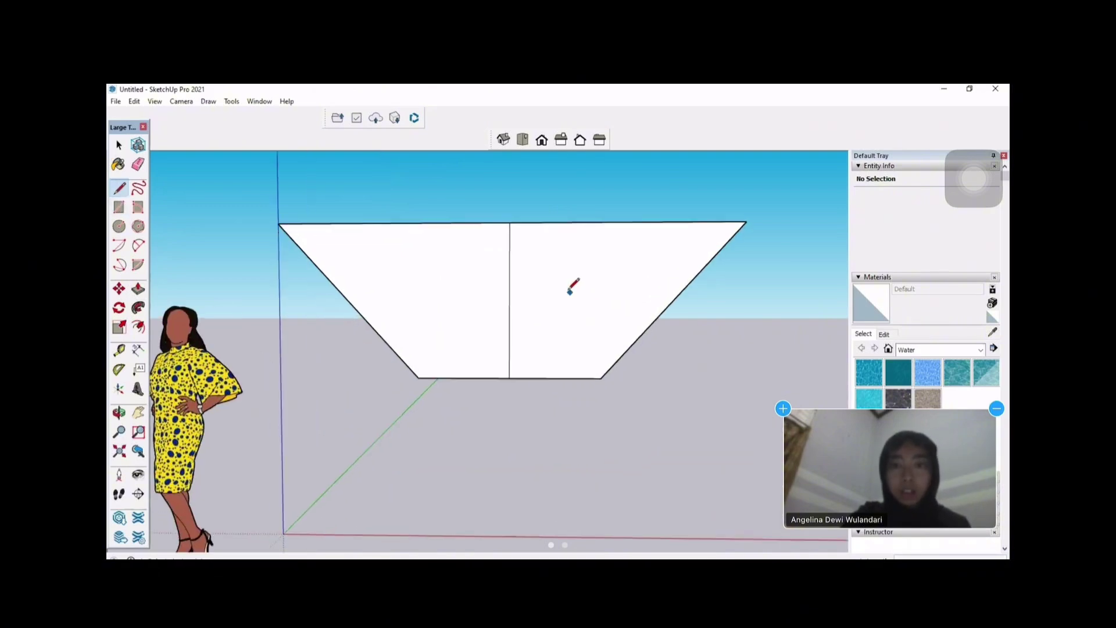
scroll(244, 276, "down", 3)
key("e")
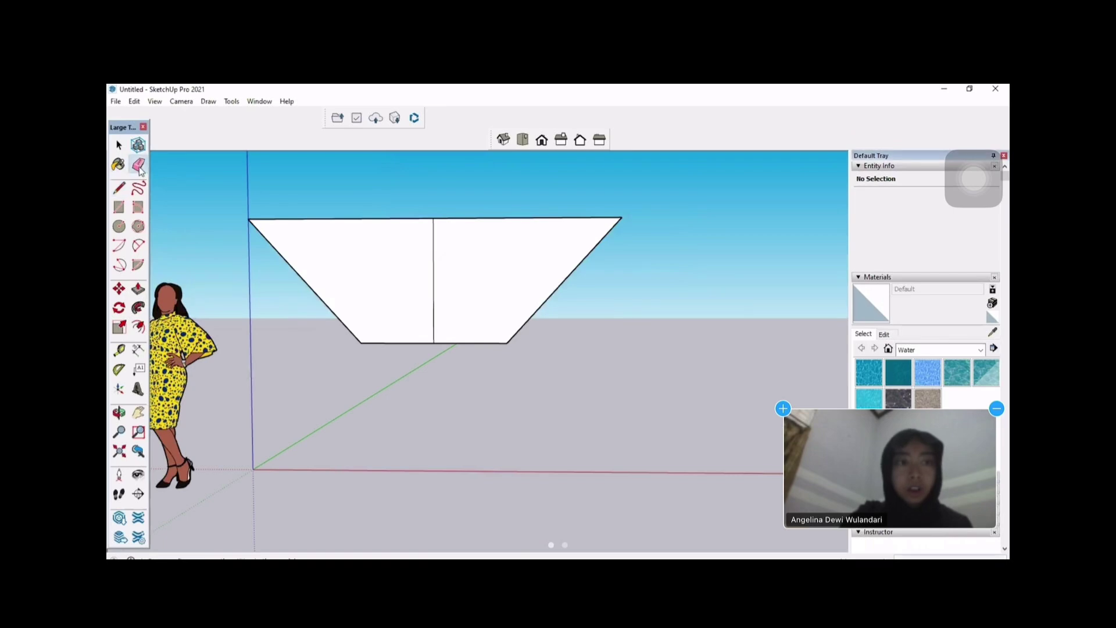
left_click(433, 257)
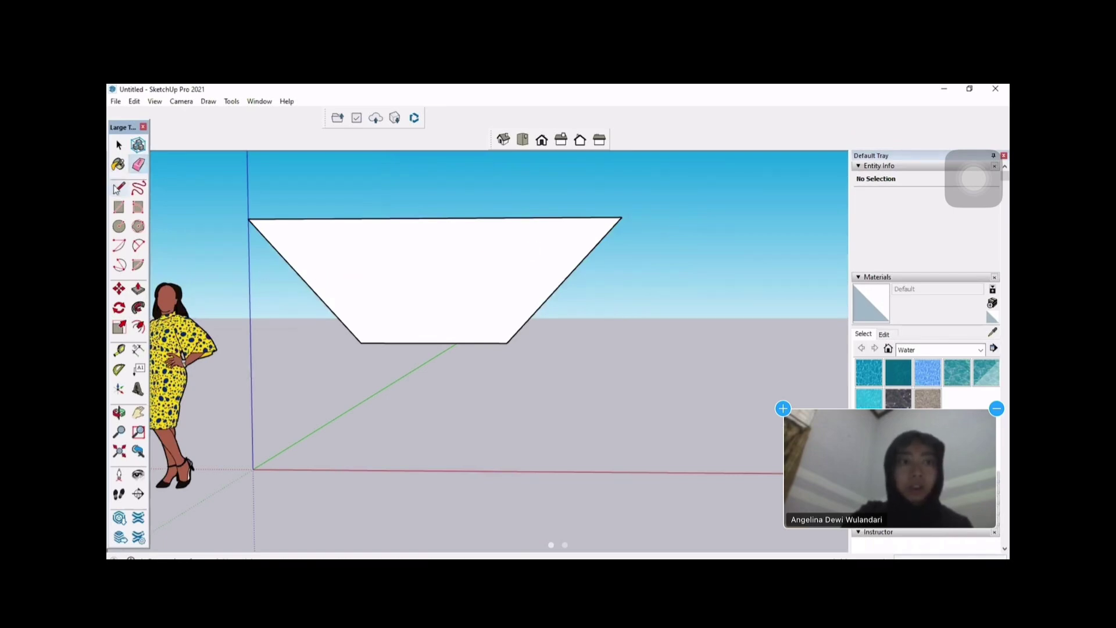
Step: Offset the trapezoid face's outline outward to form the channel's wall thickness
left_click(119, 145)
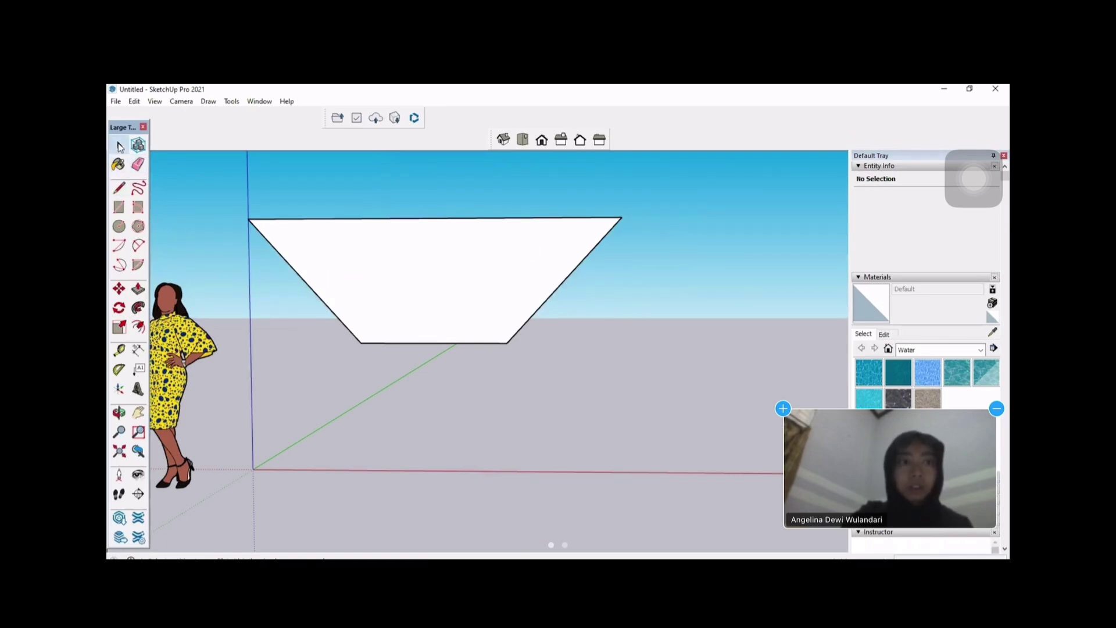
left_click(139, 327)
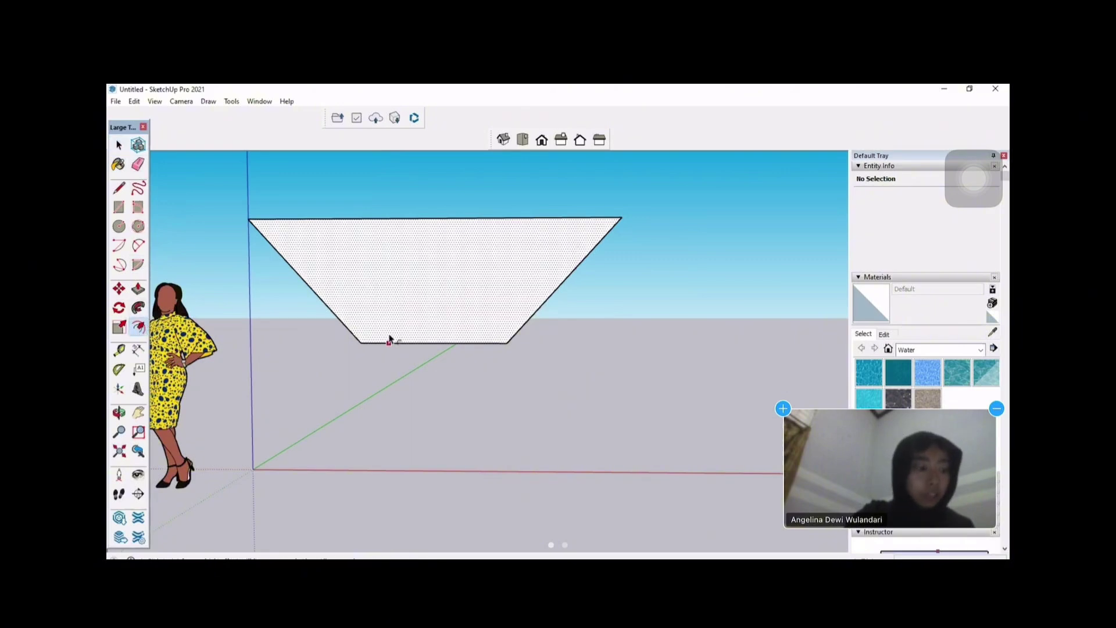
left_click(467, 279)
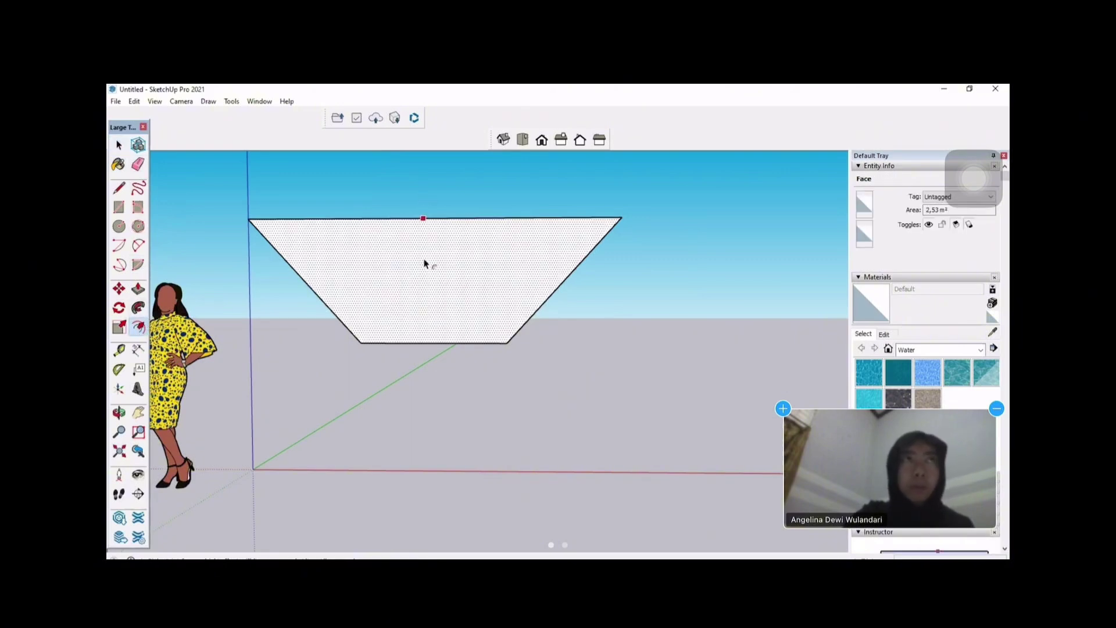
mouse_move(425, 262)
middle_mouse_down()
mouse_move(424, 251)
mouse_move(438, 267)
middle_mouse_up()
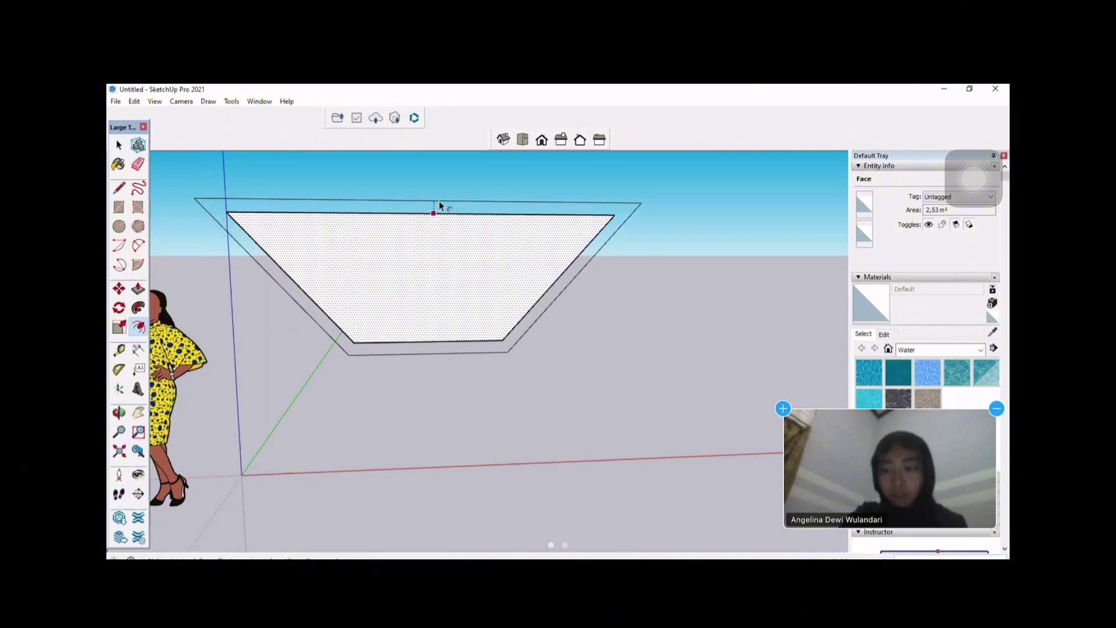
left_click(438, 201)
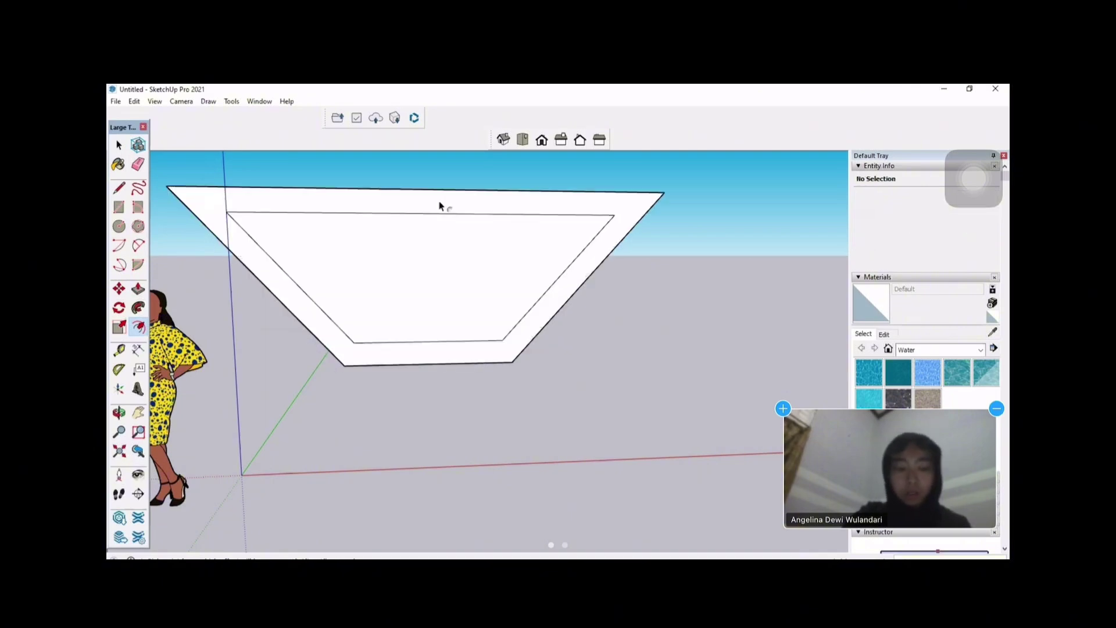
Step: Examine the inner and outer trapezoid outlines from the front, at an angle and from behind
middle_click_drag(428, 219, 286, 277)
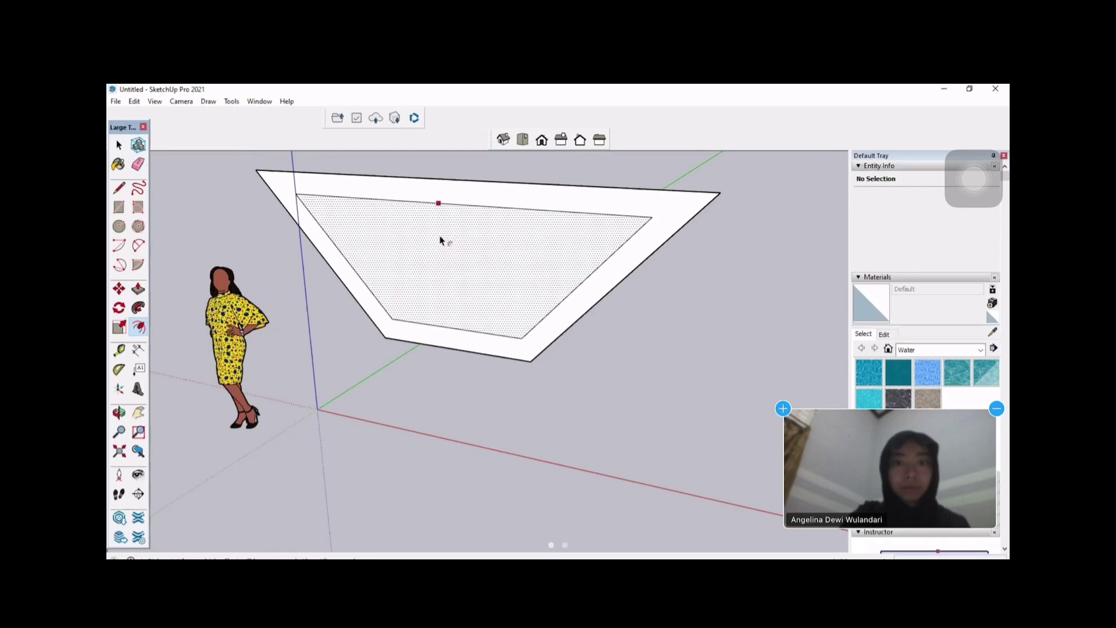
scroll(506, 330, "down", 3)
scroll(505, 330, "down", 3)
mouse_move(488, 354)
middle_mouse_down()
mouse_move(568, 333)
mouse_move(641, 190)
middle_mouse_up()
scroll(564, 319, "up", 5)
middle_click_drag(449, 196, 314, 219)
scroll(304, 217, "up", 4)
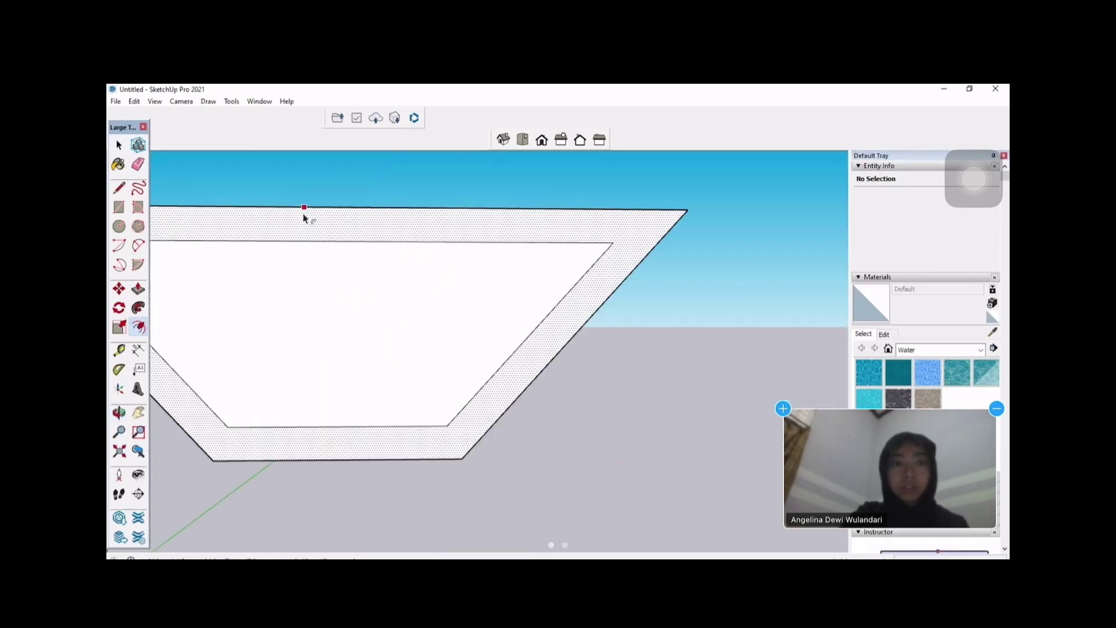
middle_click_drag(359, 299, 344, 322)
scroll(343, 322, "down", 4)
middle_click_drag(556, 231, 258, 245)
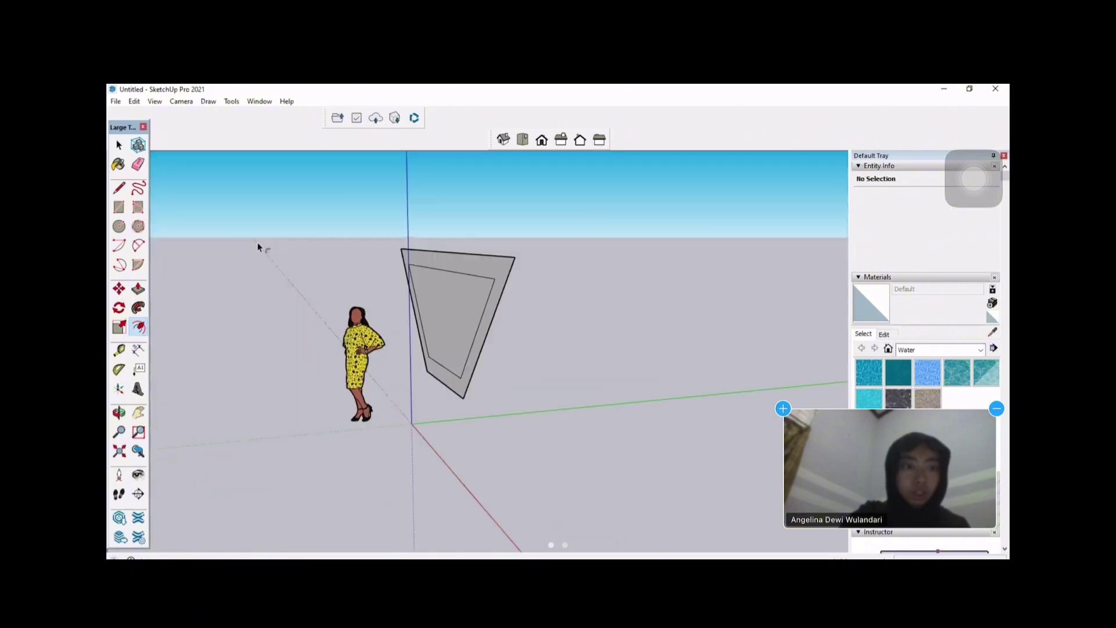
mouse_move(773, 270)
middle_mouse_down()
mouse_move(505, 292)
mouse_move(520, 219)
middle_mouse_up()
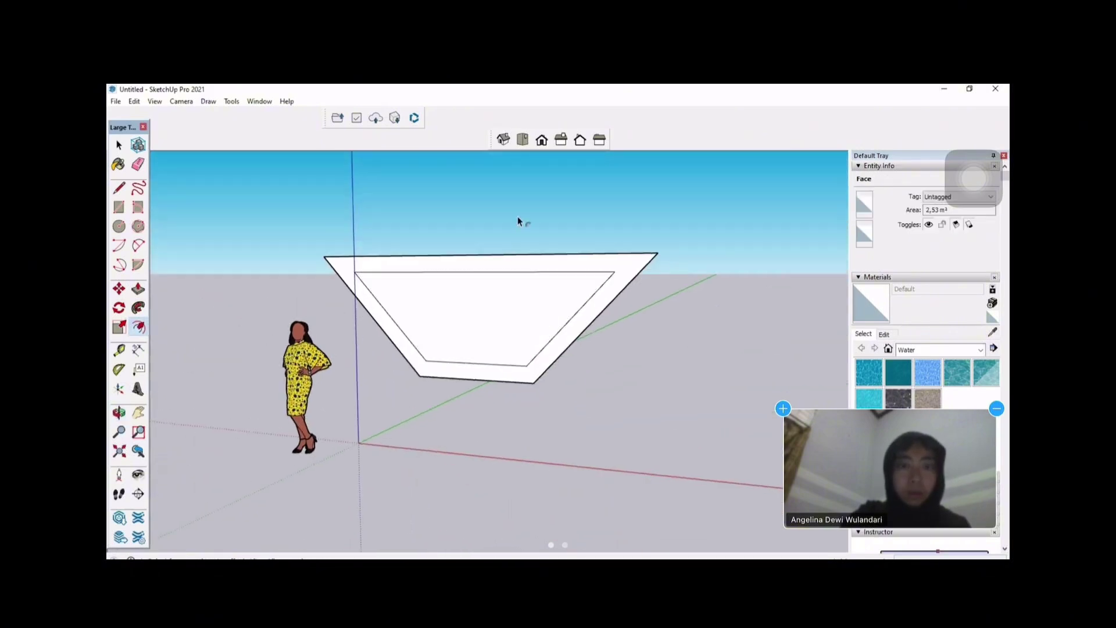
scroll(413, 246, "down", 3)
scroll(424, 279, "up", 6)
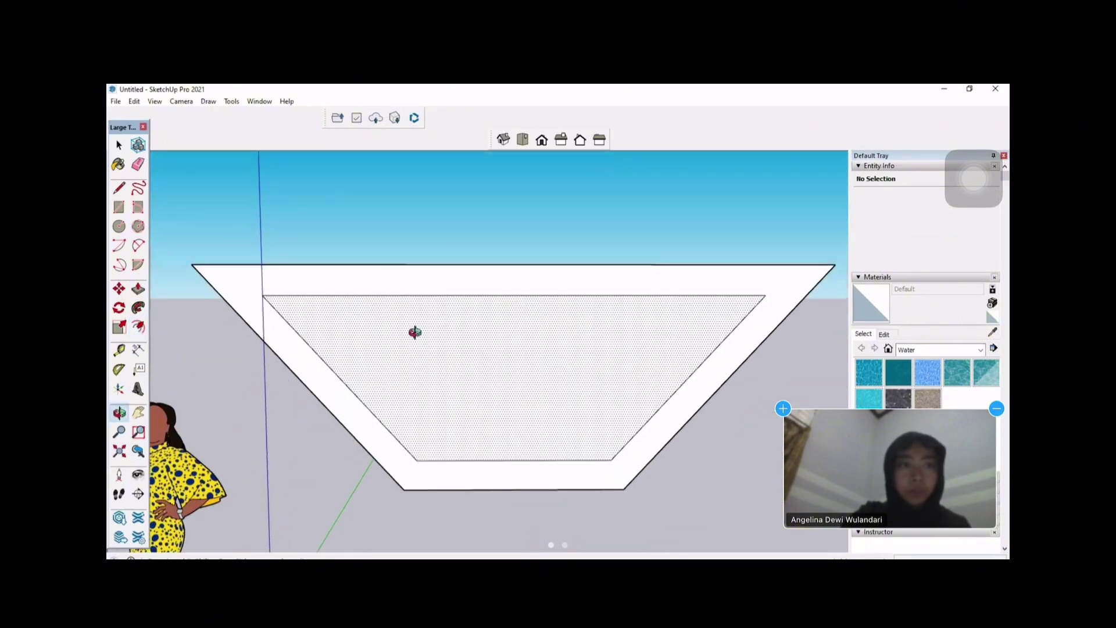
Step: Extend the inner trapezoid's top edge horizontally from both corners across the wall to the outer sloping sides
left_click(120, 187)
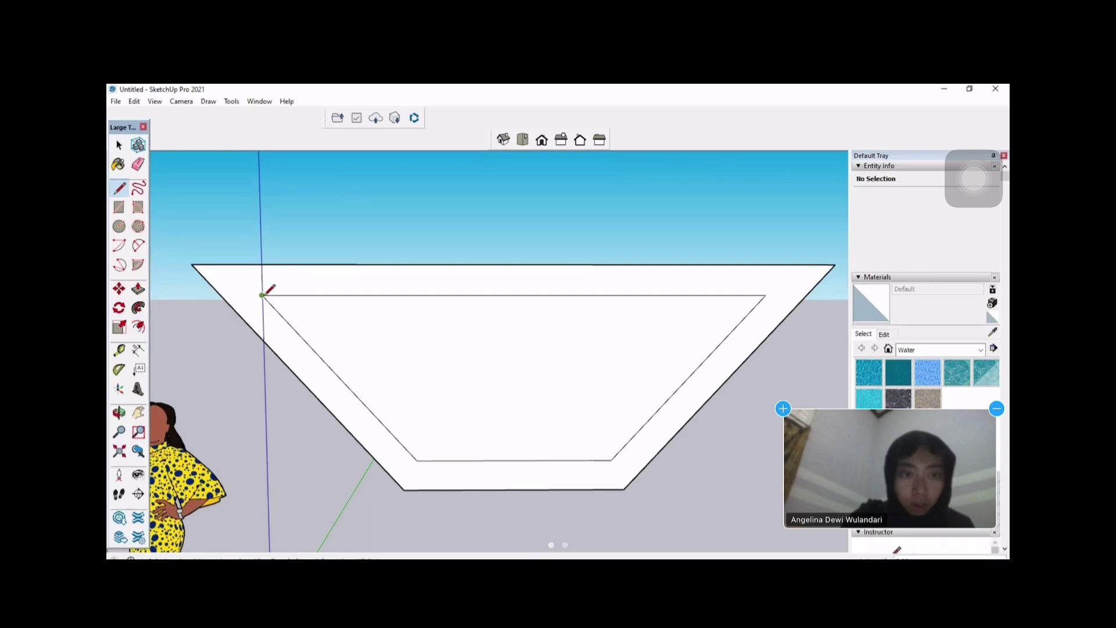
left_click(221, 295)
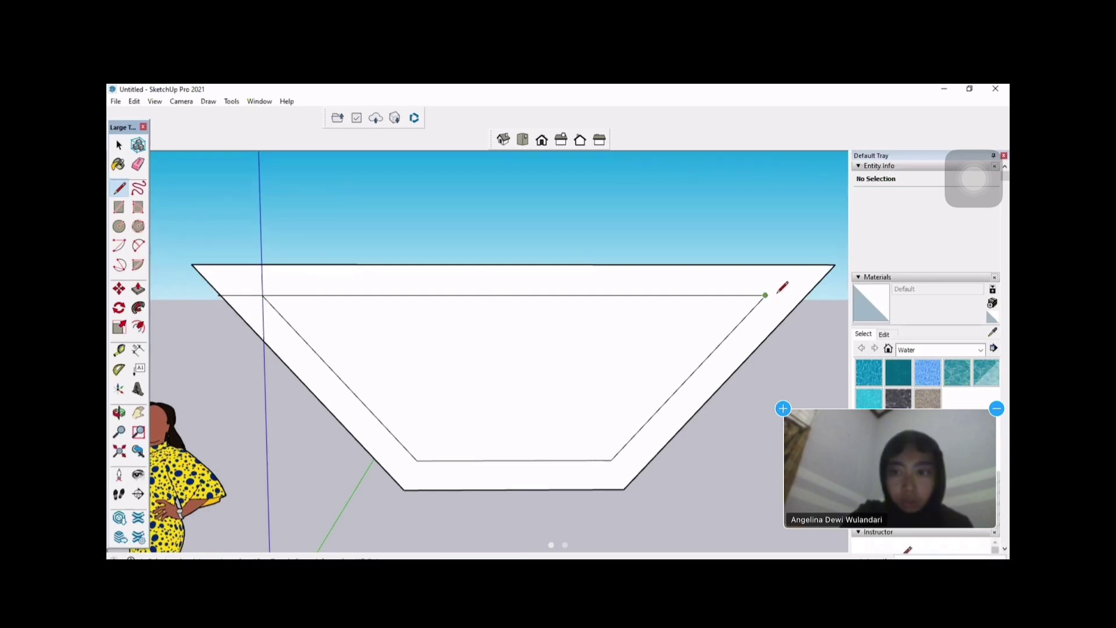
left_click(806, 295)
scroll(302, 271, "up", 6)
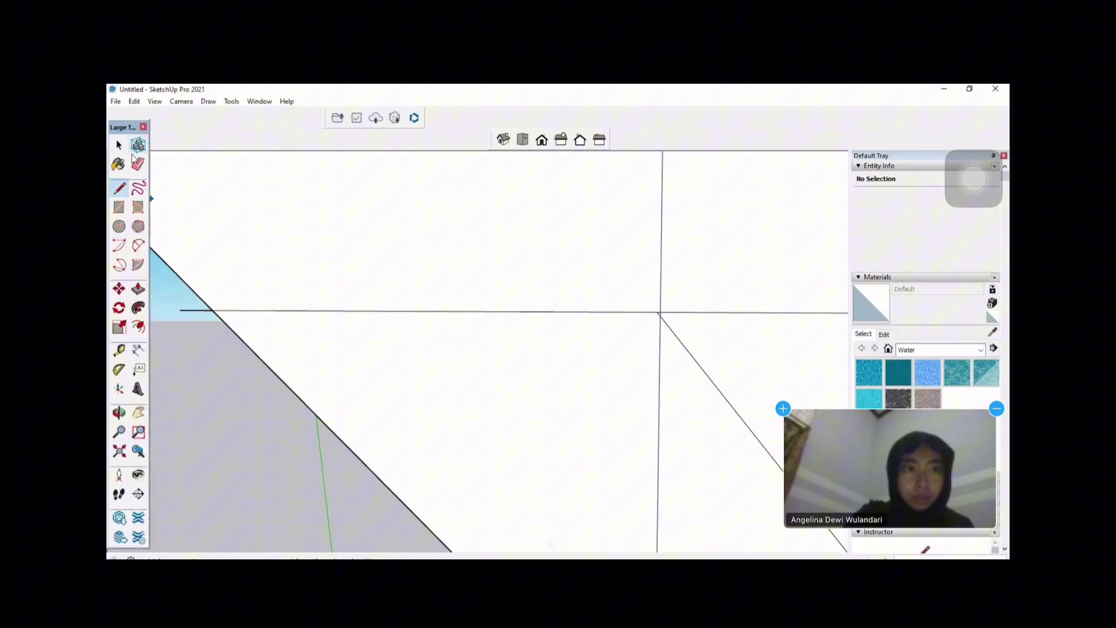
Step: Erase the outer trapezoid's top edge and the two short sloping ends projecting above the extended inner top edge
left_click(137, 163)
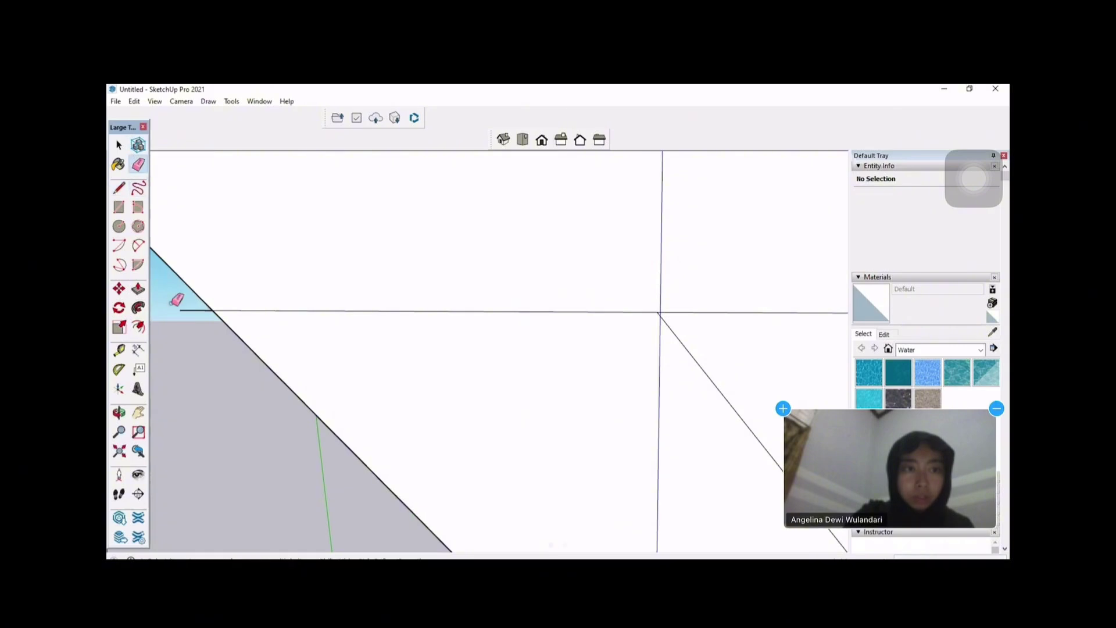
scroll(466, 279, "down", 6)
scroll(481, 289, "down", 3)
middle_click_drag(566, 243, 774, 278)
scroll(774, 278, "up", 3)
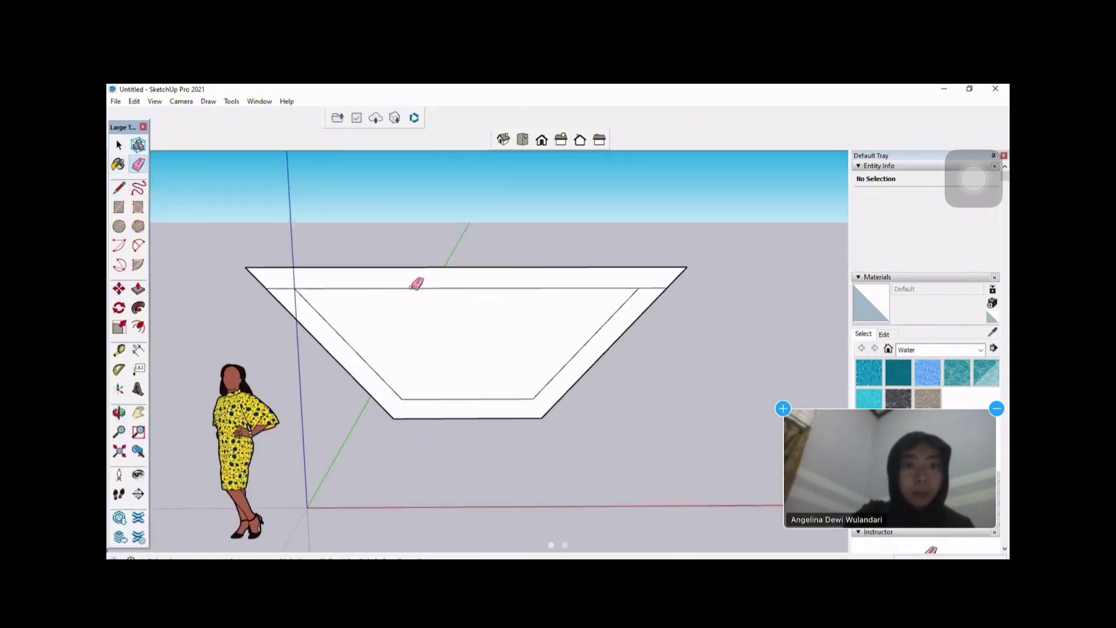
left_click(421, 267)
left_click(257, 278)
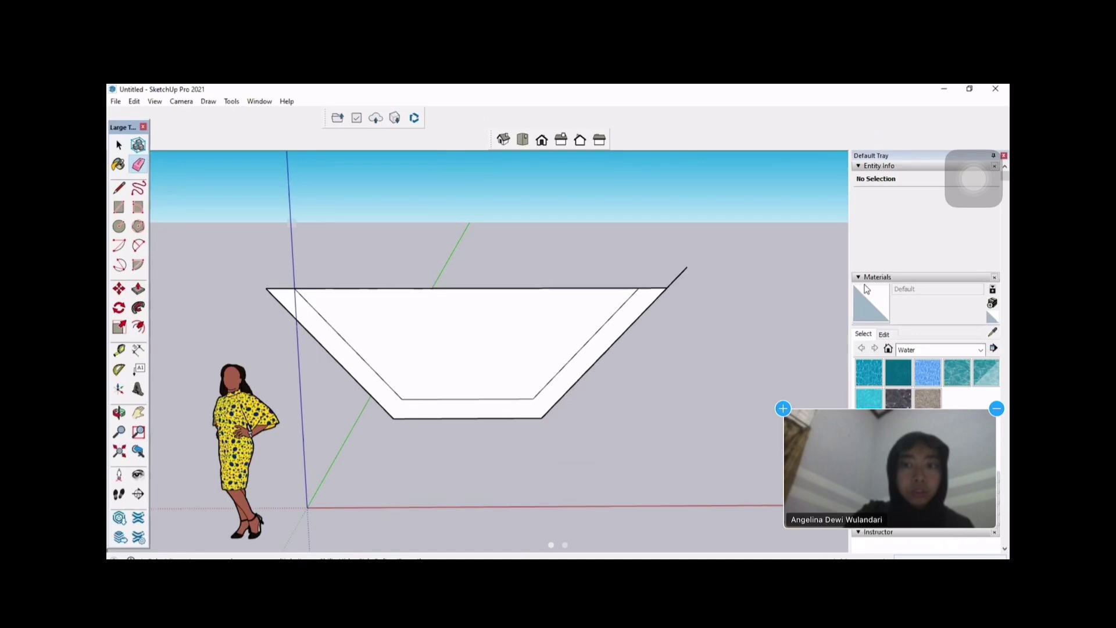
left_click(683, 272)
scroll(459, 315, "up", 2)
mouse_move(458, 316)
middle_mouse_down()
mouse_move(451, 224)
mouse_move(419, 311)
middle_mouse_up()
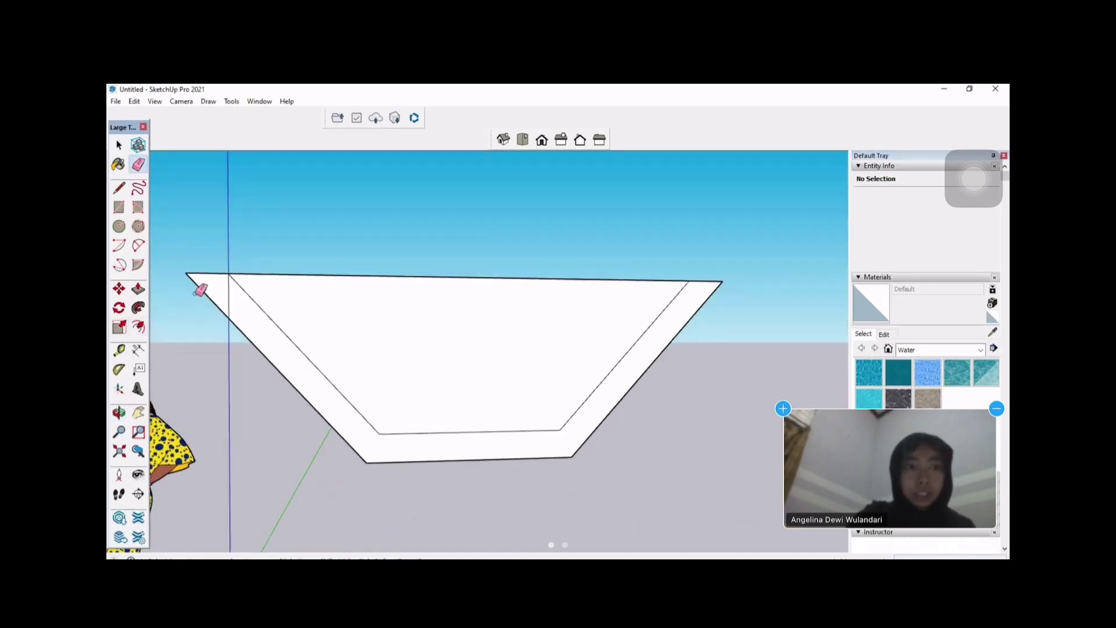
Step: Draw a vertical line upward from the midpoint of the inner trapezoid's bottom edge to mark the water height
left_click(120, 187)
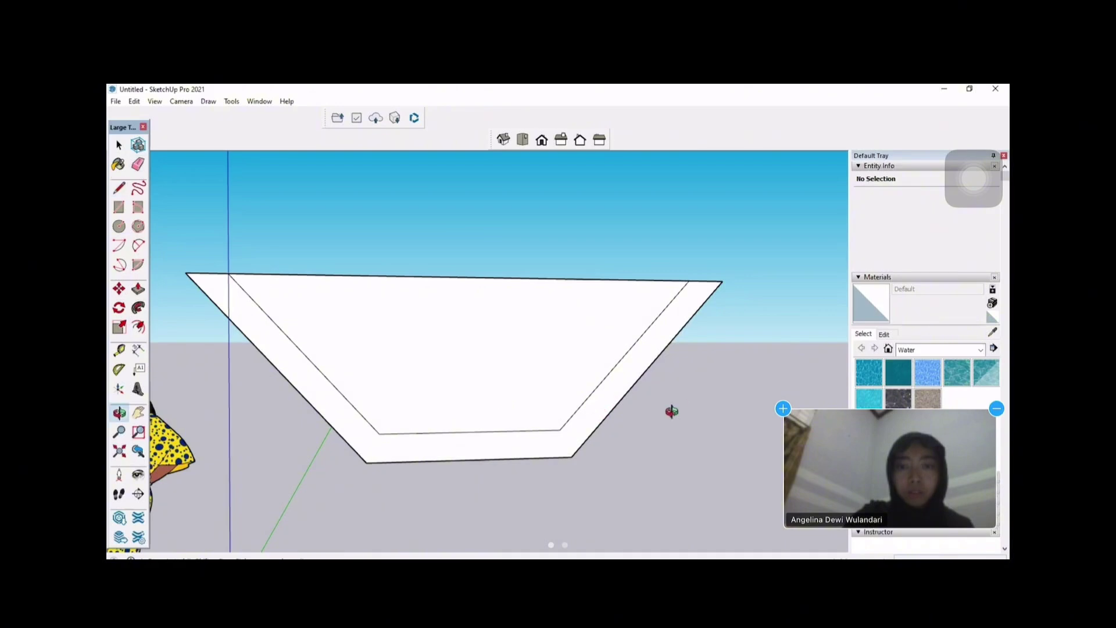
middle_click_drag(667, 406, 451, 424)
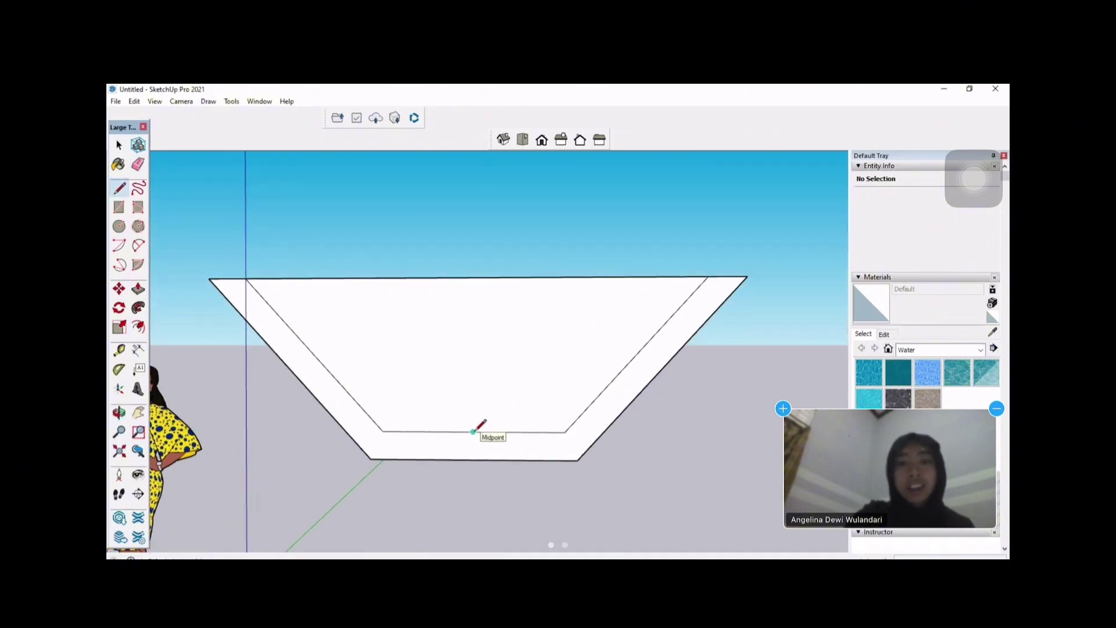
left_click(473, 431)
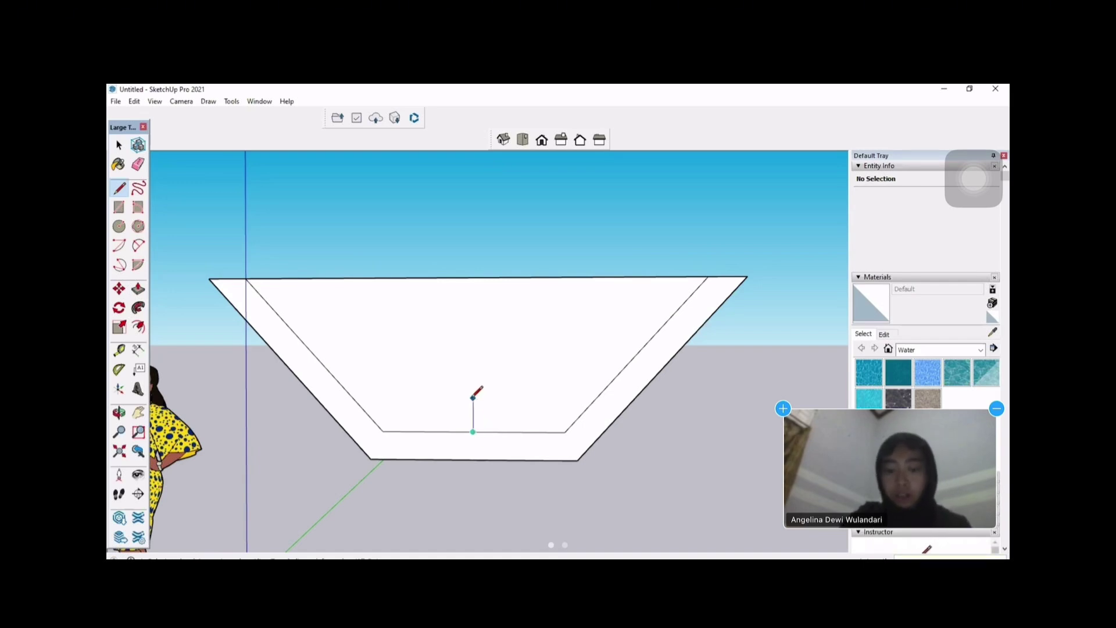
key("Return")
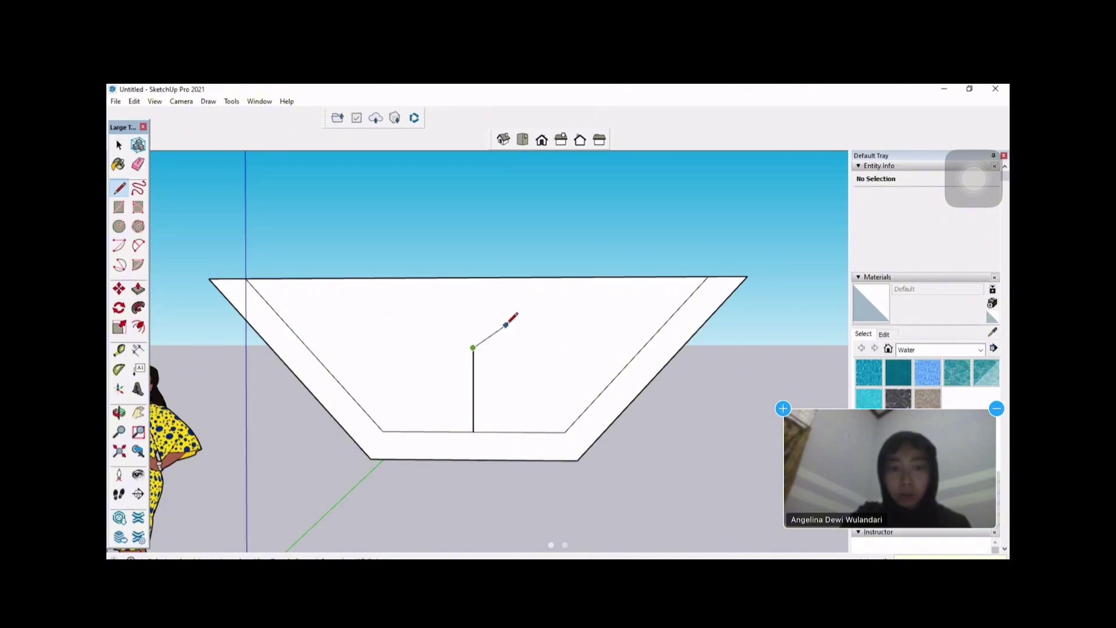
key("Escape")
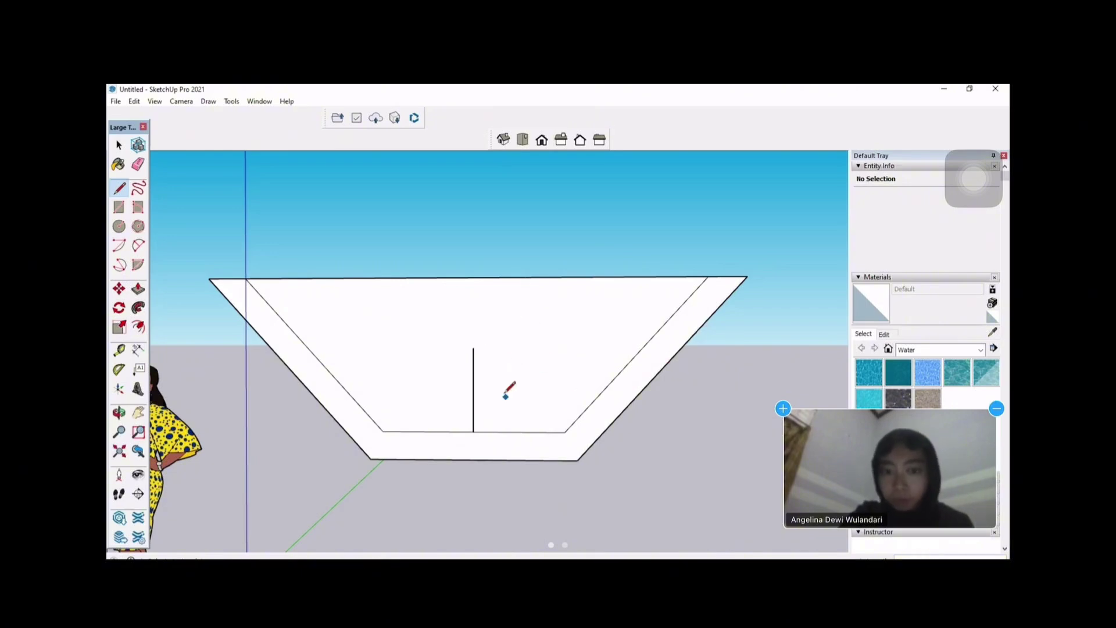
Step: Draw the horizontal water level line from the vertical line's upper end to both inner sloping sides
mouse_move(487, 373)
middle_mouse_down()
mouse_move(518, 369)
mouse_move(474, 340)
middle_mouse_up()
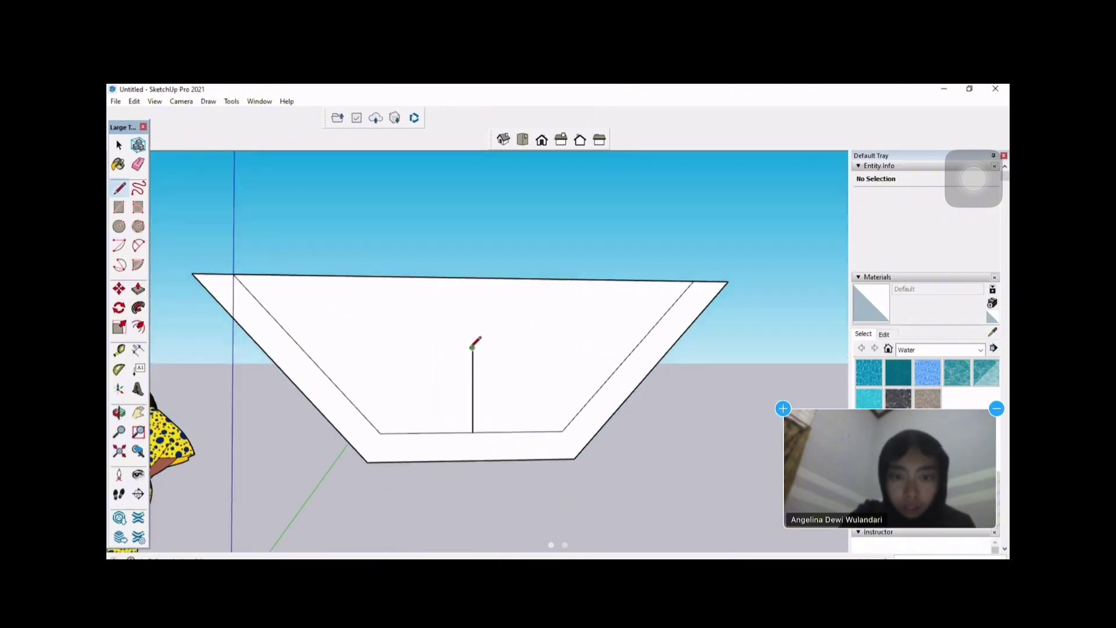
left_click(472, 348)
left_click(634, 347)
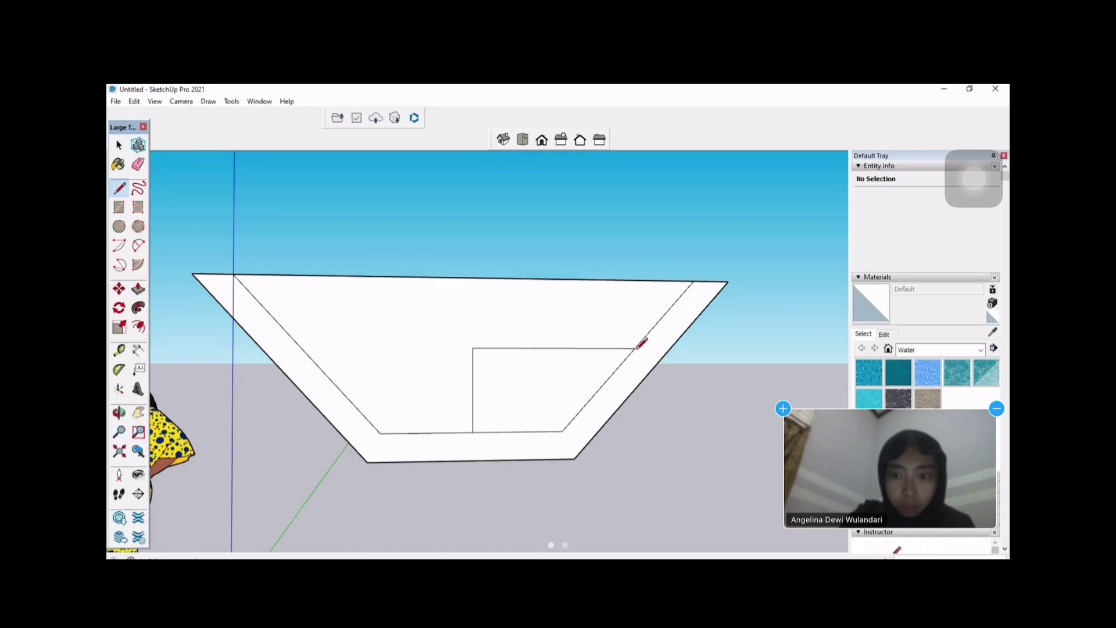
left_click(308, 348)
mouse_move(464, 371)
middle_mouse_down()
mouse_move(369, 356)
mouse_move(440, 412)
middle_mouse_up()
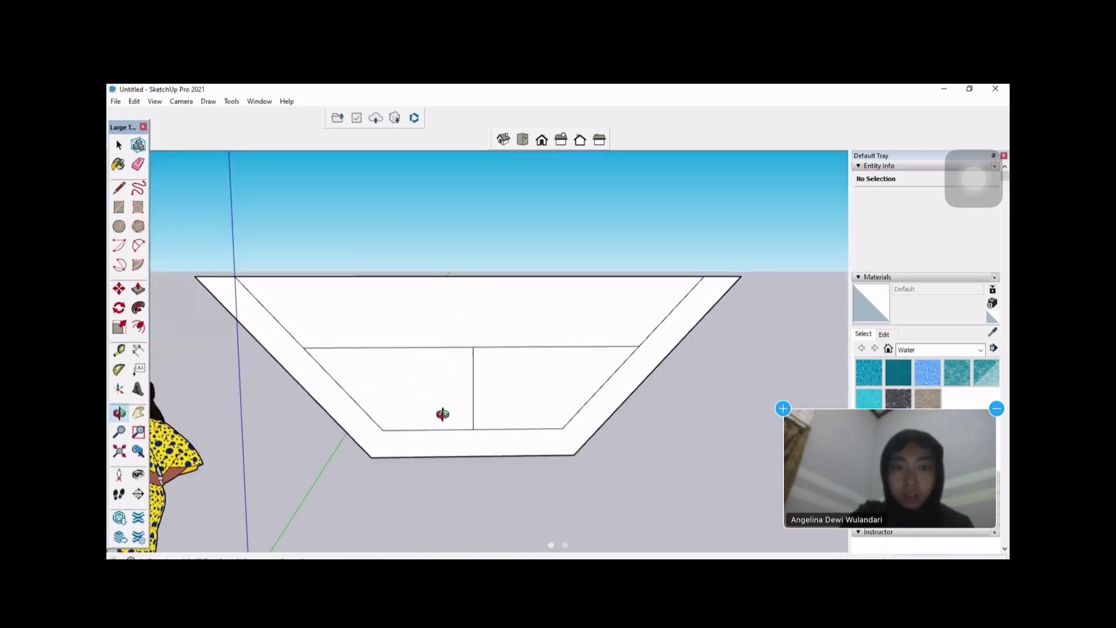
key("l")
Step: Erase the channel's top edge and the vertical helper line, leaving the wall profile and the water area below the water level
left_click(138, 164)
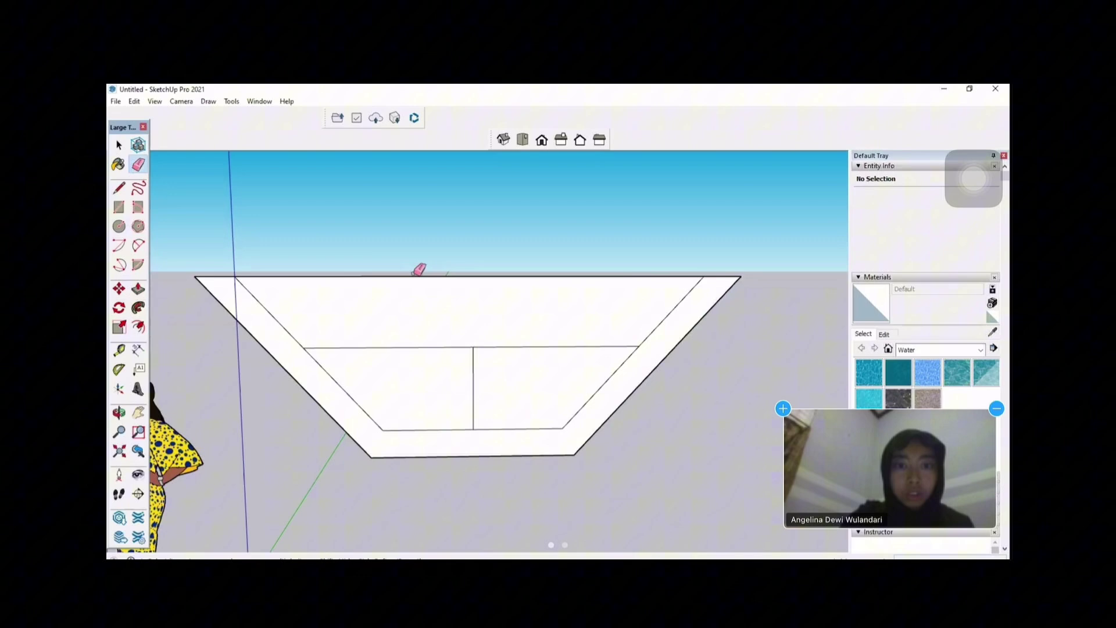
left_click(418, 276)
left_click(473, 388)
mouse_move(453, 331)
middle_mouse_down()
mouse_move(454, 312)
mouse_move(494, 299)
mouse_move(506, 378)
middle_mouse_up()
scroll(453, 311, "down", 3)
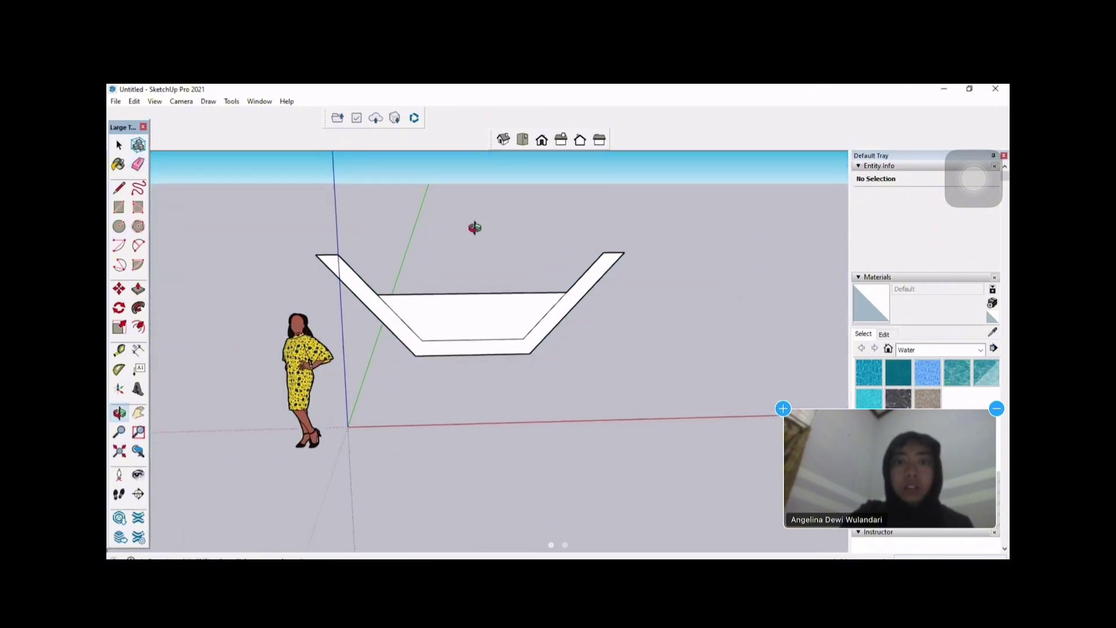
Step: Extrude the channel wall profile 5 m with Push/Pull and pull the water face flush with the wall's new end
left_click(138, 289)
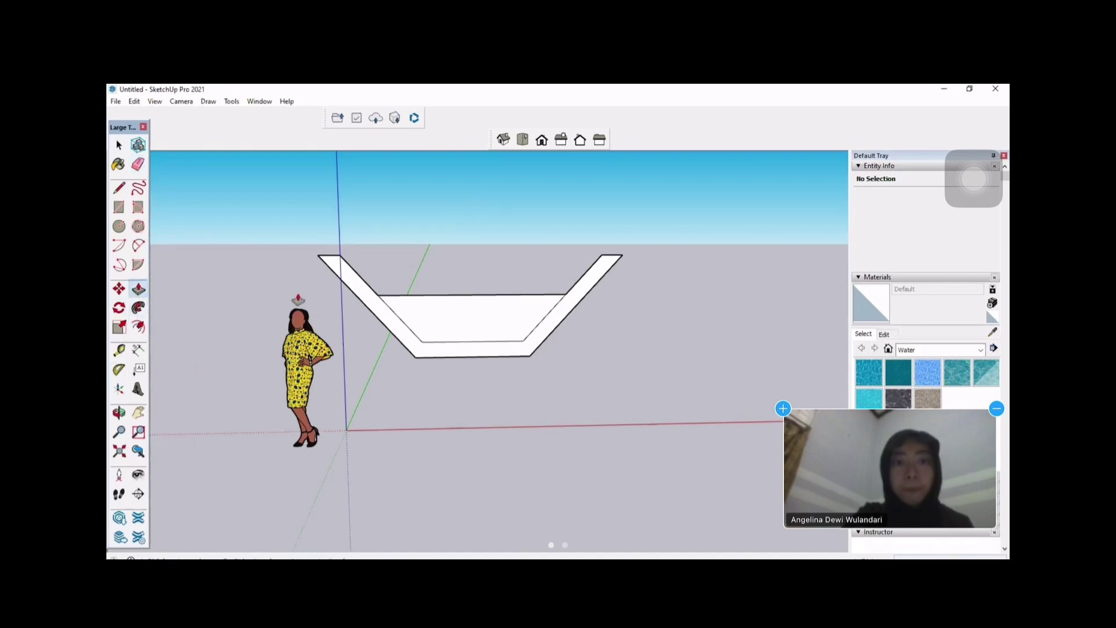
middle_click_drag(289, 286, 565, 326)
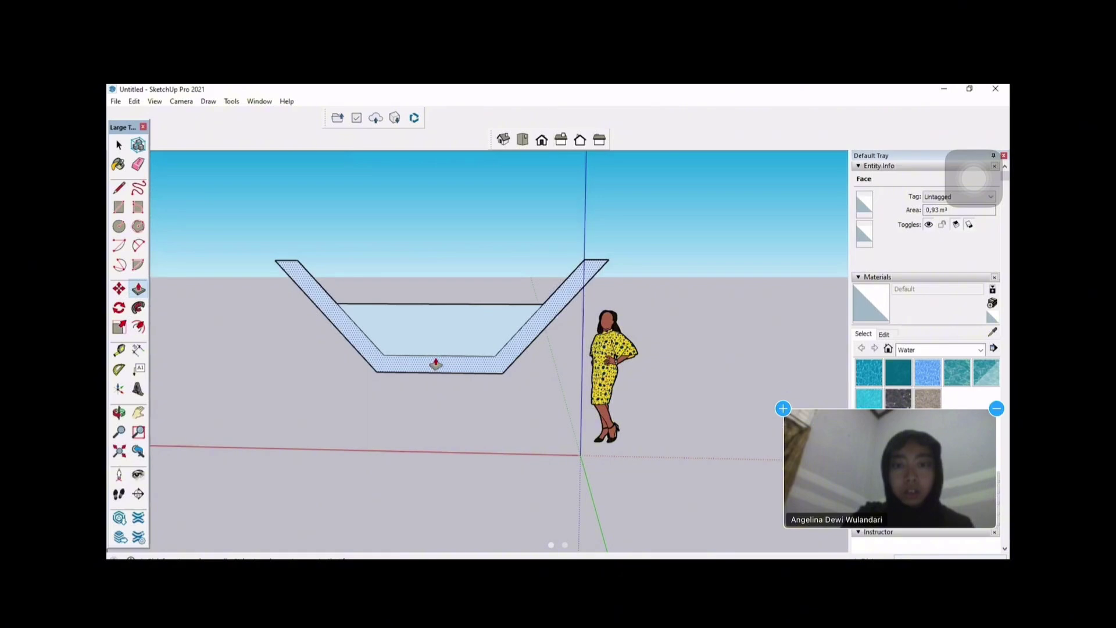
left_click_drag(432, 363, 433, 382)
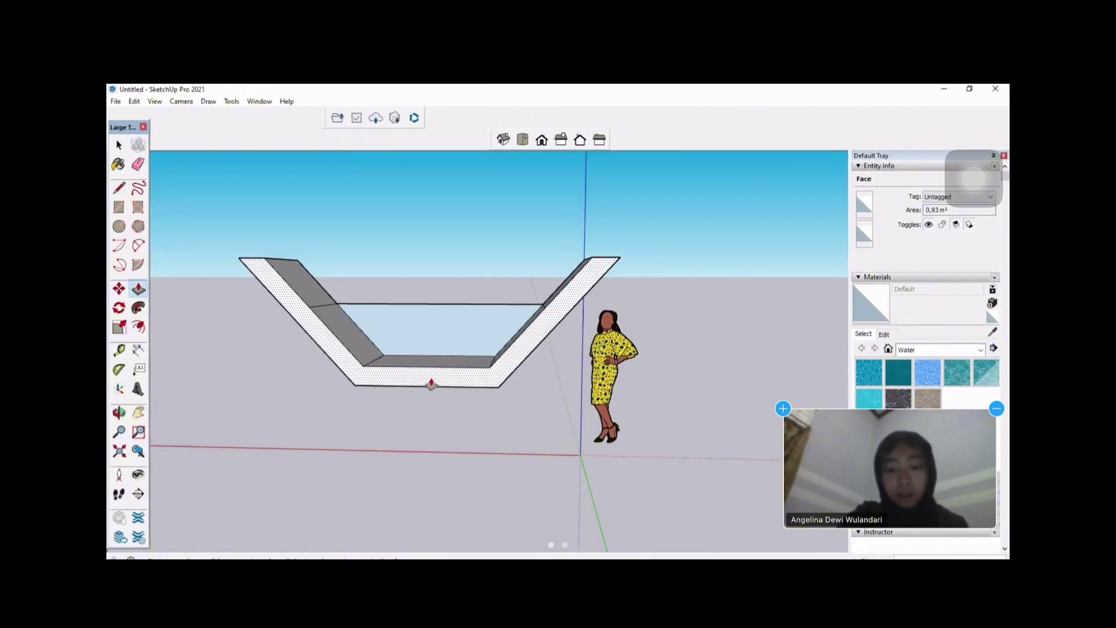
type("5")
key("Return")
left_click_drag(443, 327, 558, 392)
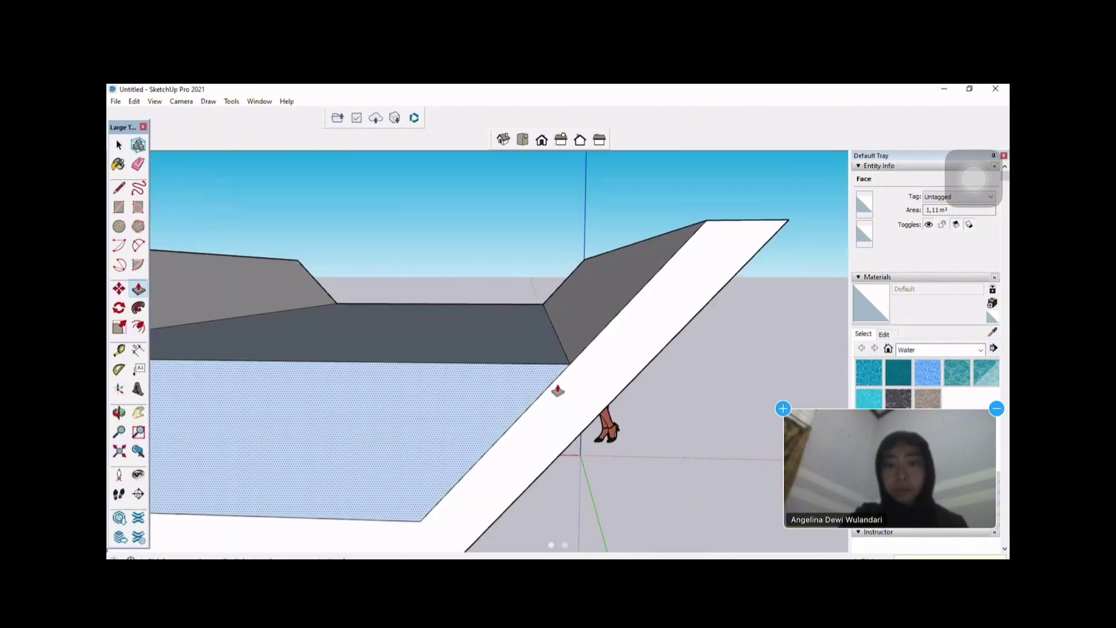
Step: Close the open end of the water body by drawing a vertical line across the opening, and erase that line
middle_click_drag(663, 346, 552, 378)
scroll(750, 380, "down", 5)
middle_click_drag(744, 389, 312, 418)
scroll(303, 424, "up", 3)
left_click(119, 188)
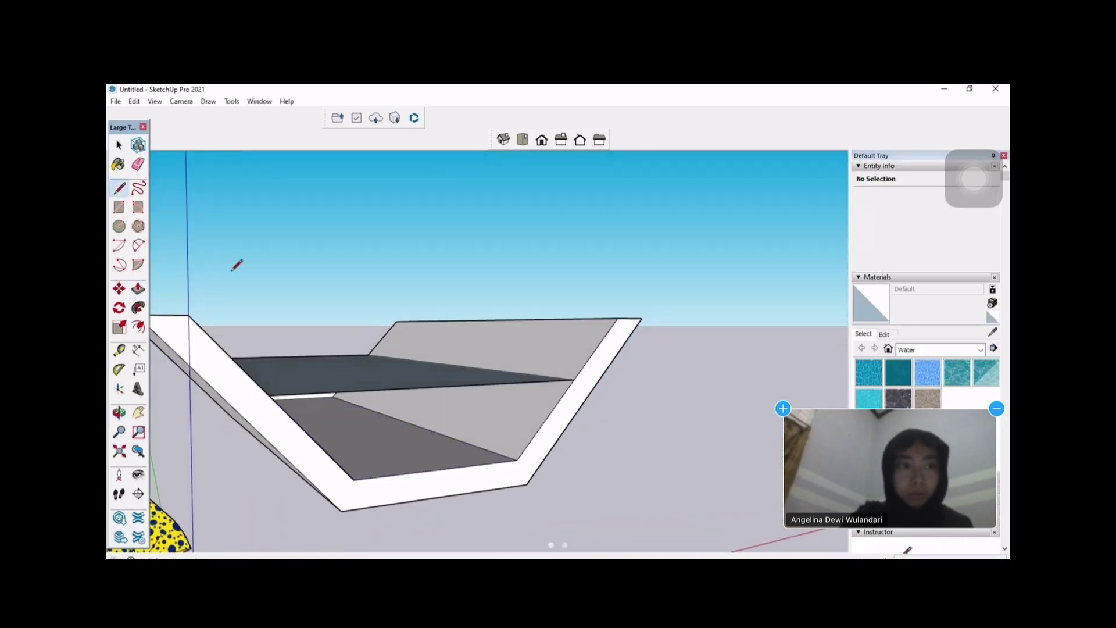
left_click(440, 468)
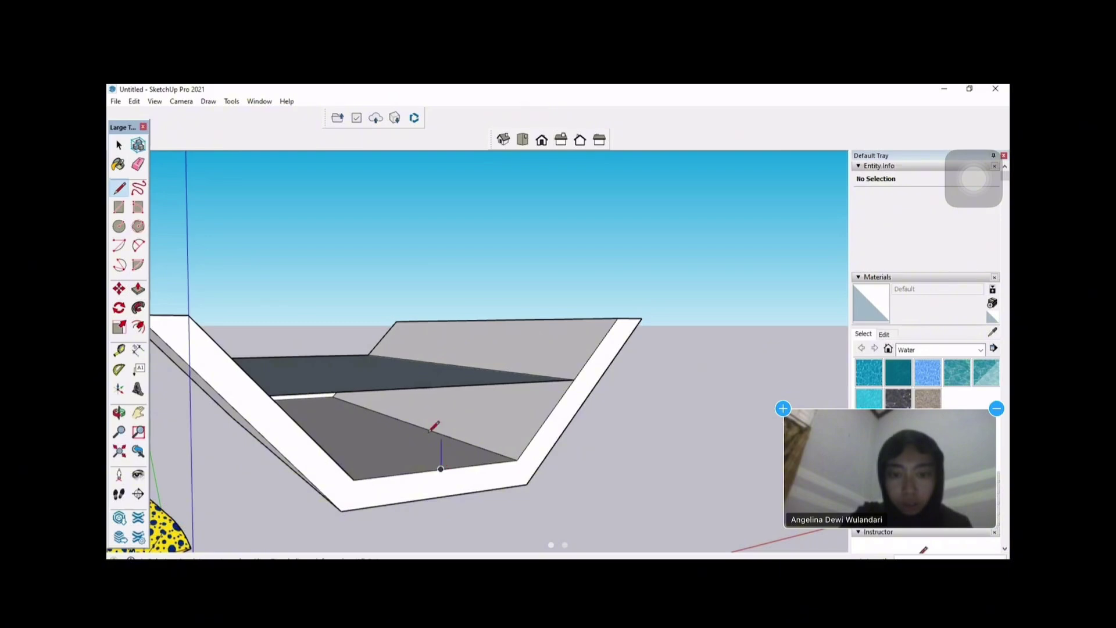
left_click(442, 383)
scroll(511, 415, "down", 3)
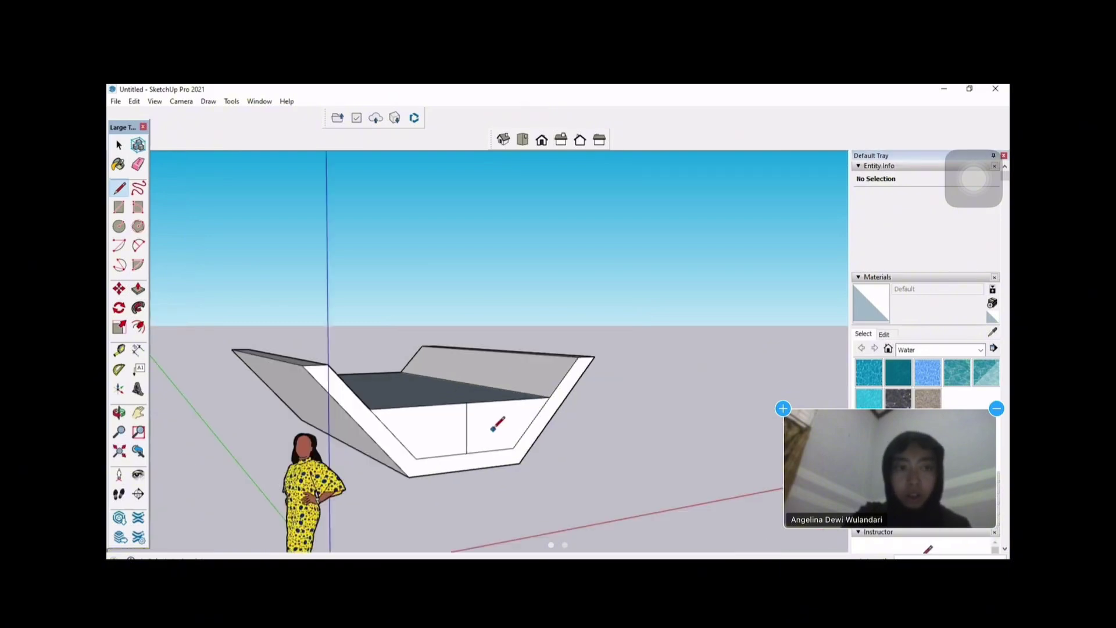
left_click(140, 166)
middle_click_drag(515, 433, 432, 397)
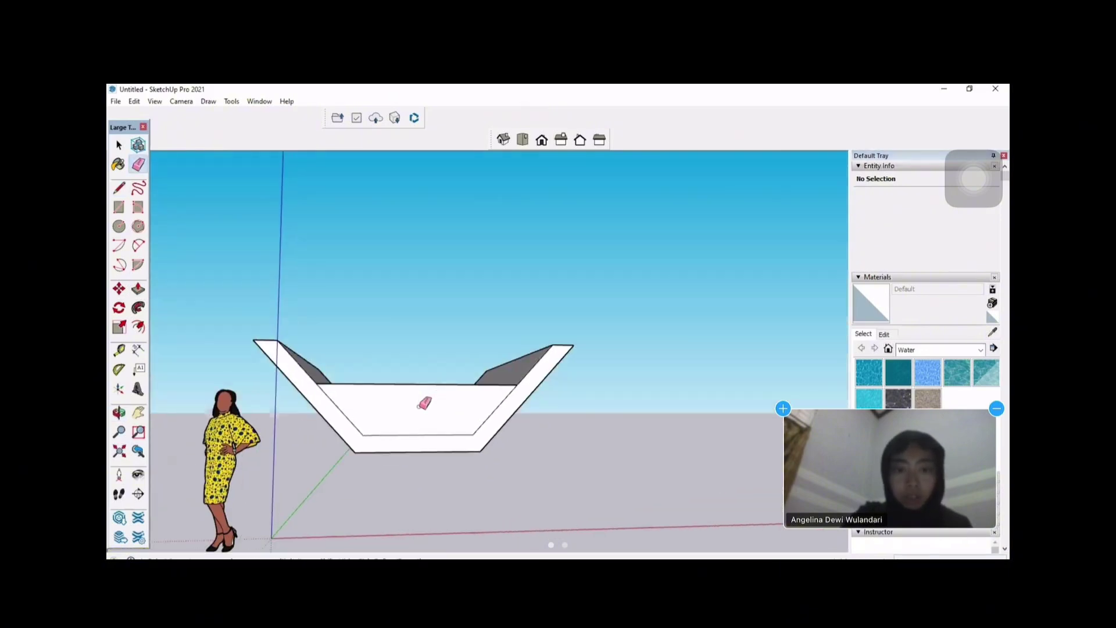
middle_click_drag(441, 339, 198, 307)
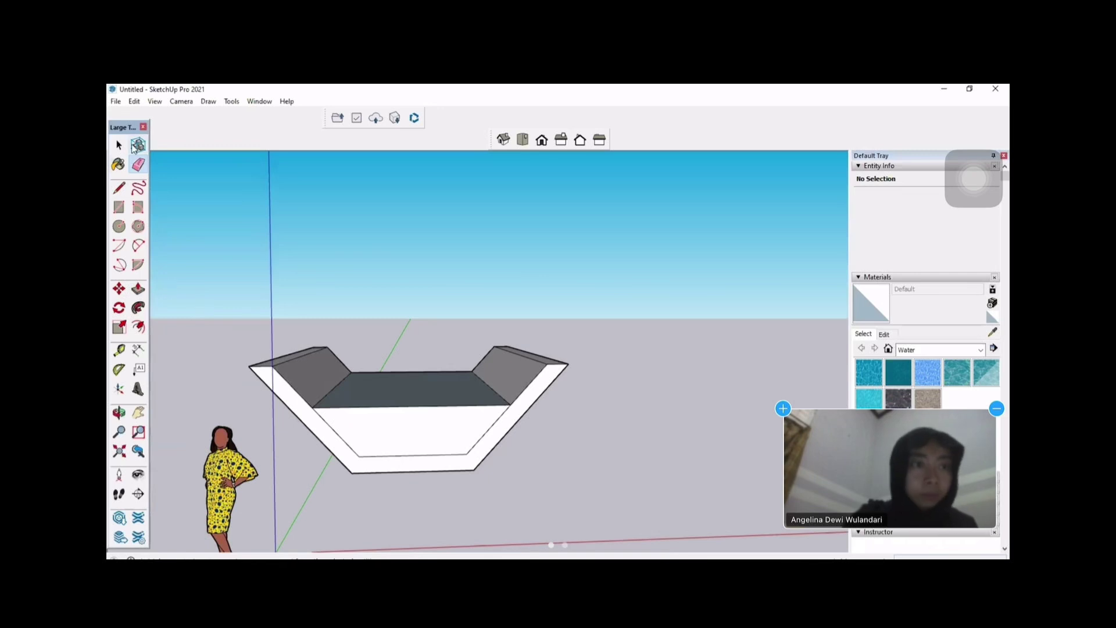
Step: Paint the channel wall's end, inner and top faces with Polished Concrete New from the Asphalt and Concrete materials
left_click(122, 167)
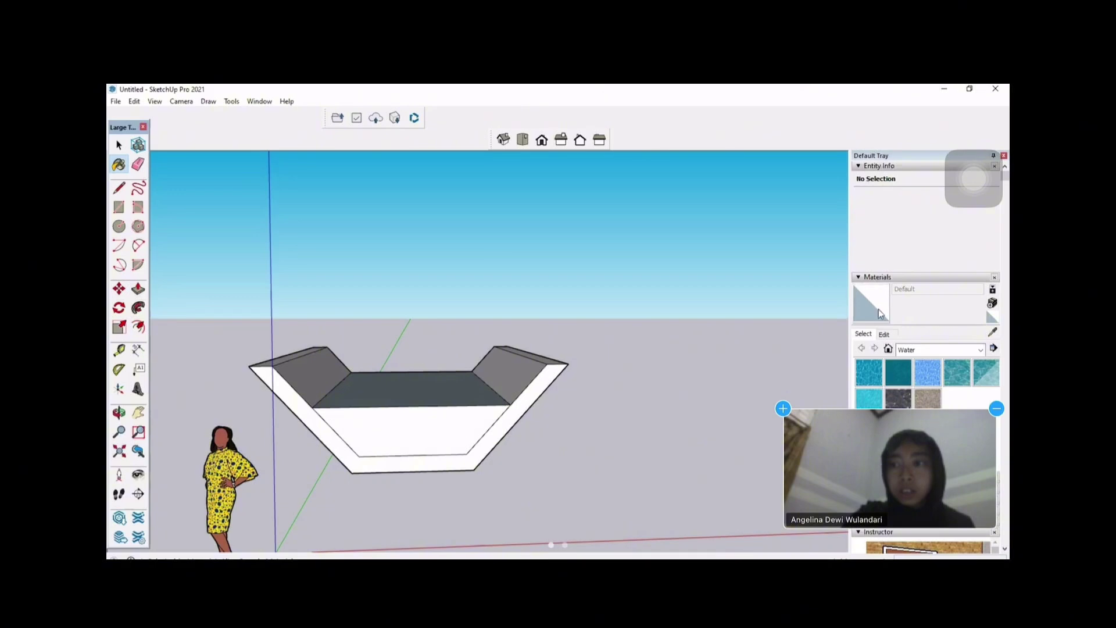
left_click(936, 351)
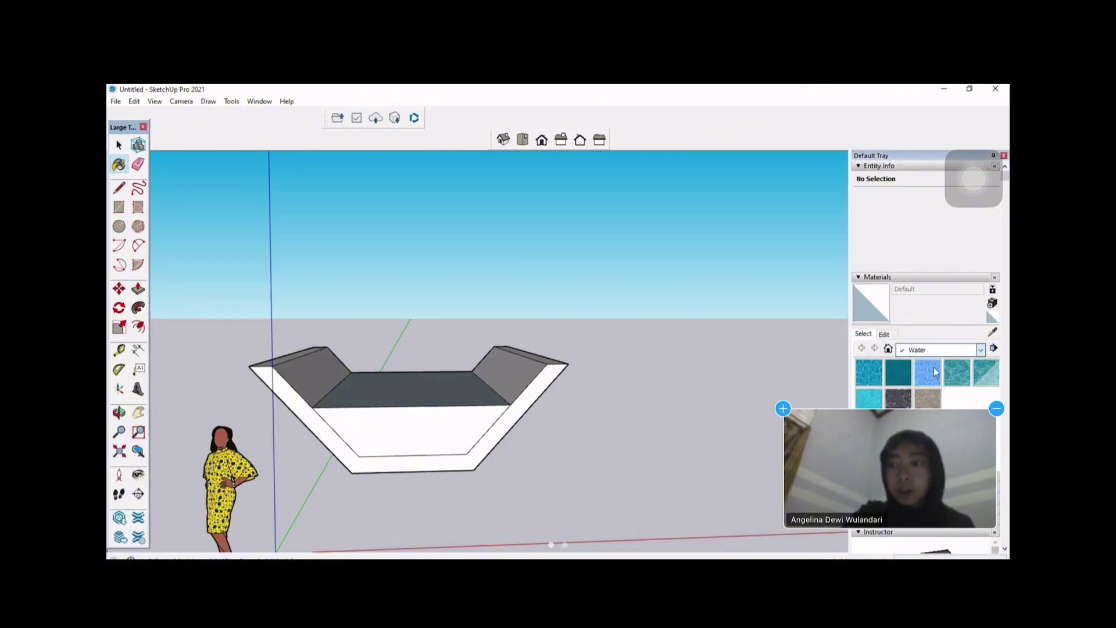
left_click(934, 363)
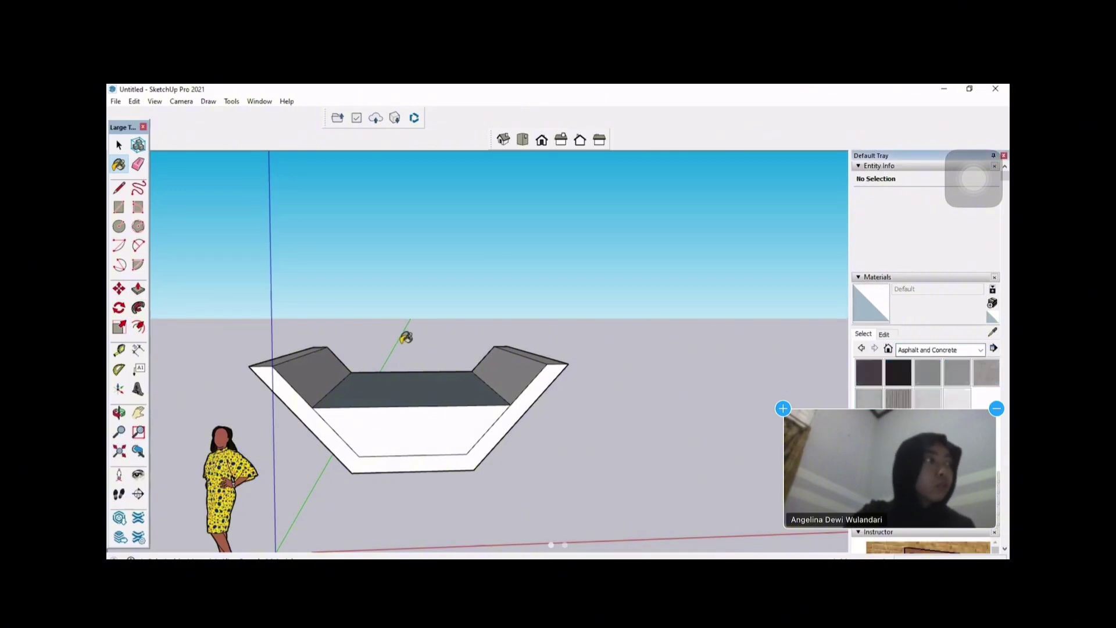
mouse_move(424, 331)
middle_mouse_down()
mouse_move(540, 267)
mouse_move(448, 375)
middle_mouse_up()
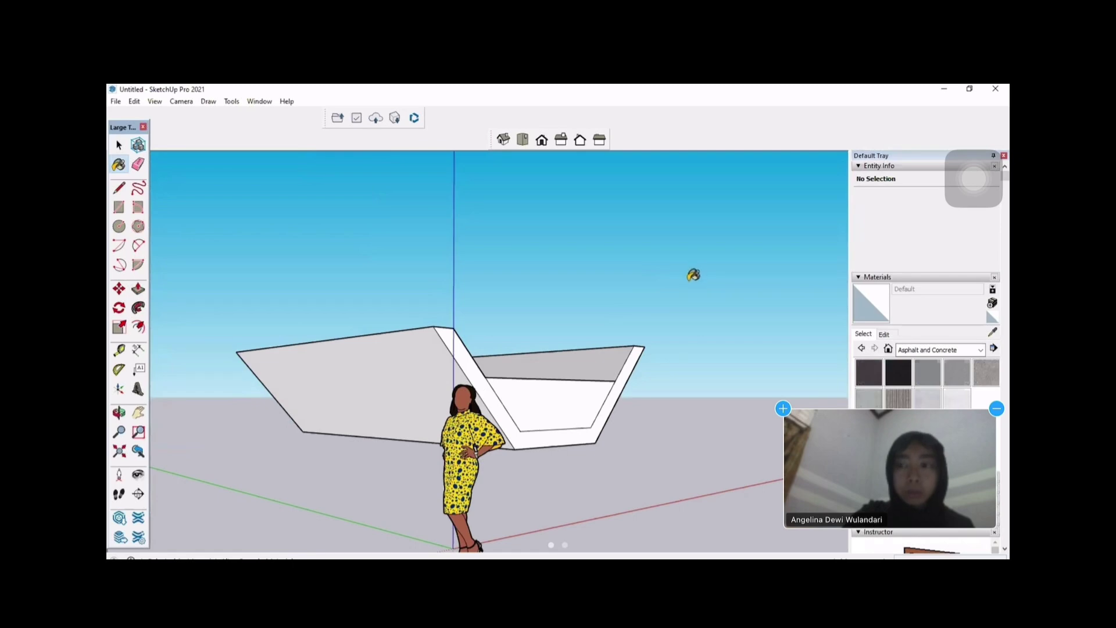
middle_click_drag(693, 275, 561, 418)
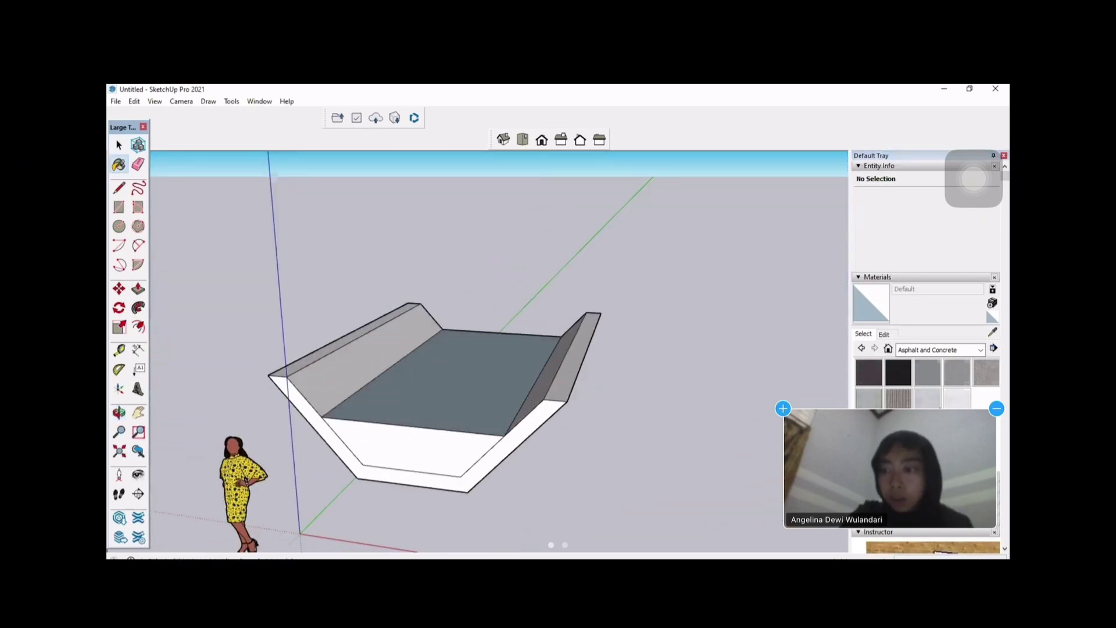
left_click(927, 398)
left_click(570, 378)
left_click(551, 372)
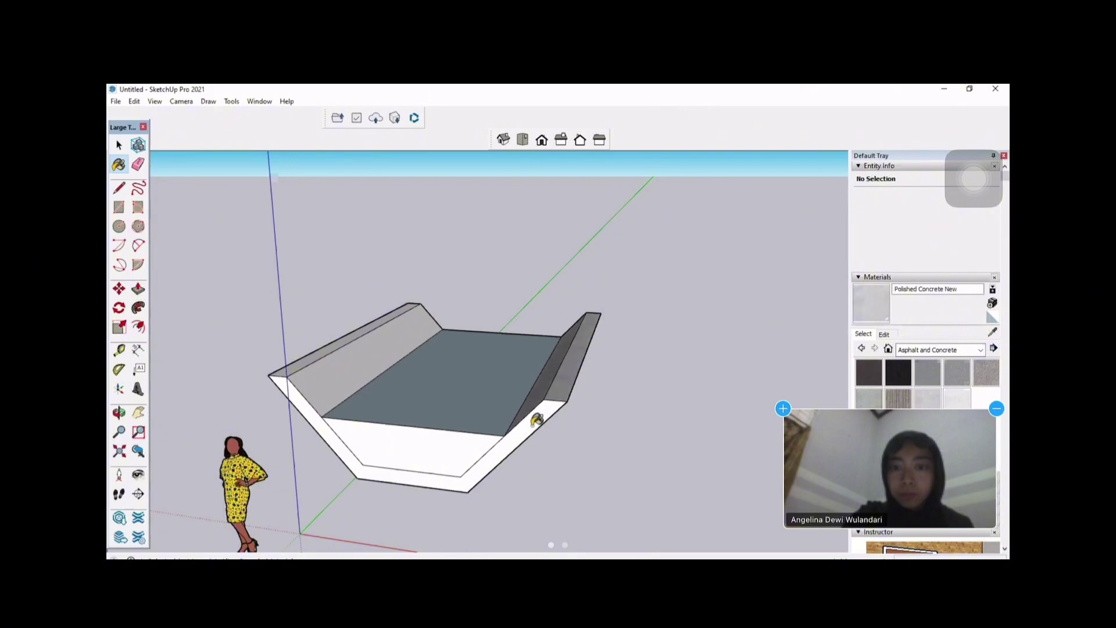
left_click(533, 424)
left_click(350, 372)
left_click(349, 337)
Step: Paint the water body's end face and top surface with the Water Stream Shallow material from the Water collection
scroll(646, 353, "down", 1)
middle_click_drag(646, 354, 512, 395)
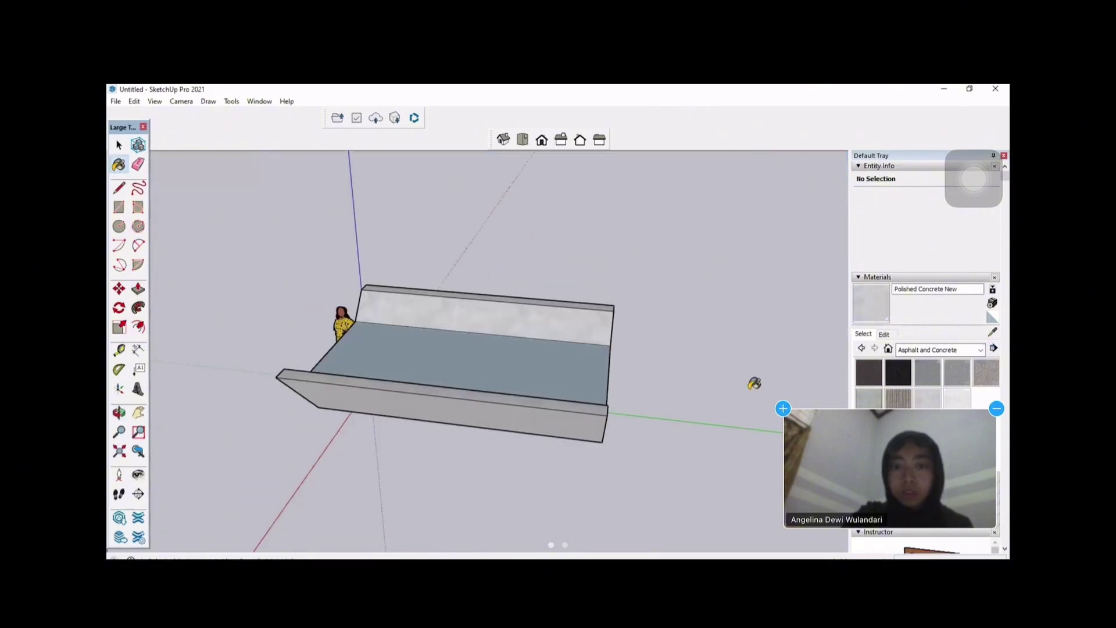
middle_click_drag(754, 383, 444, 381)
middle_click_drag(445, 498, 464, 312)
middle_click_drag(454, 251, 523, 331)
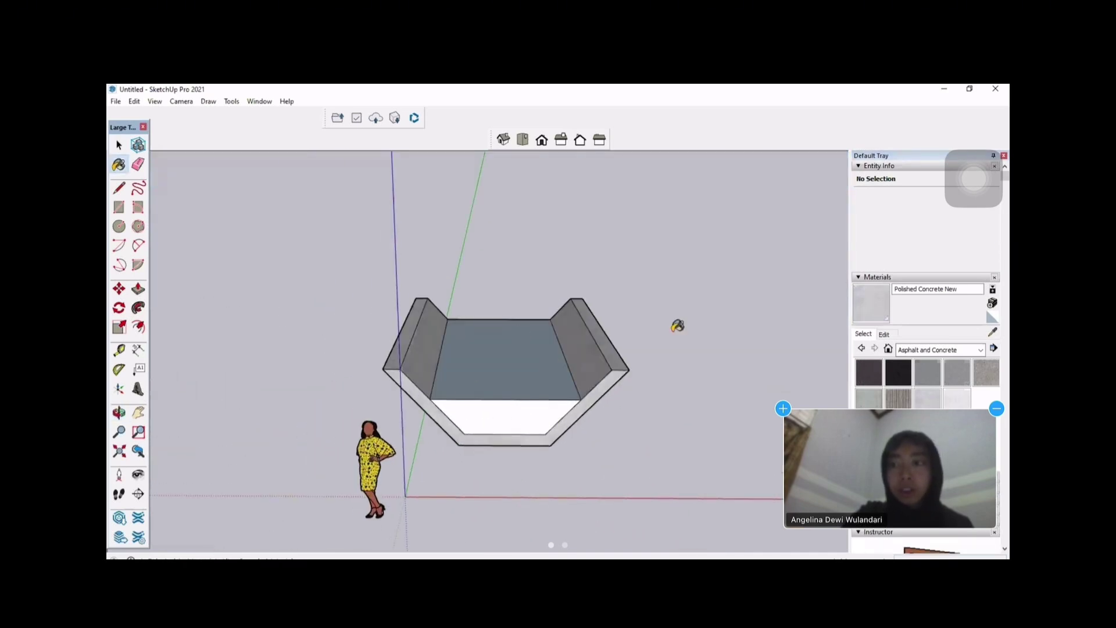
left_click(950, 348)
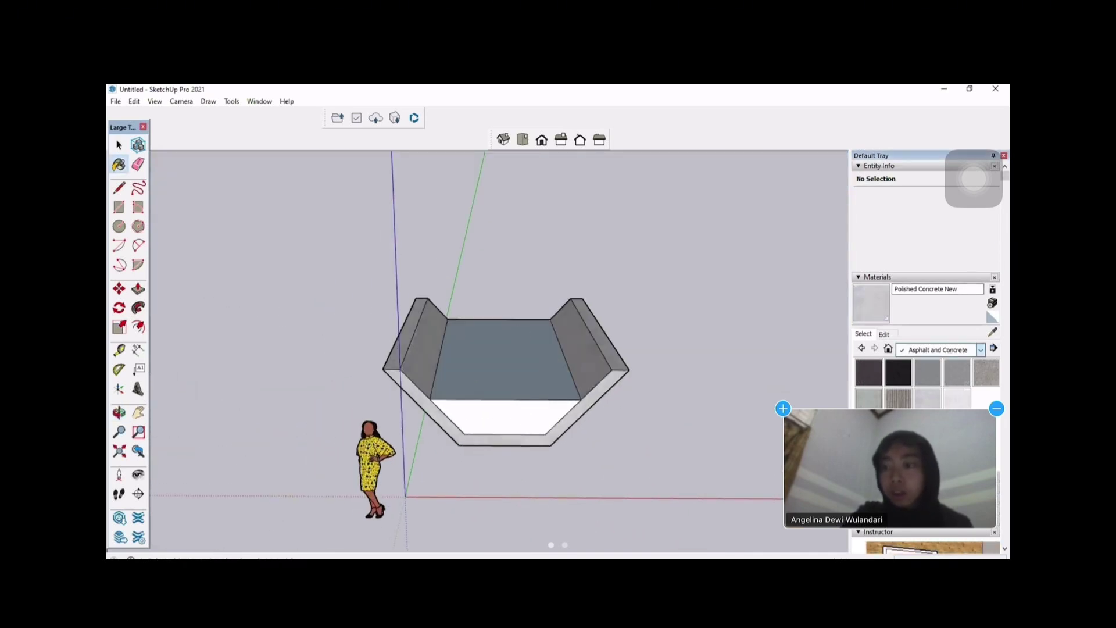
left_click(939, 350)
left_click(927, 398)
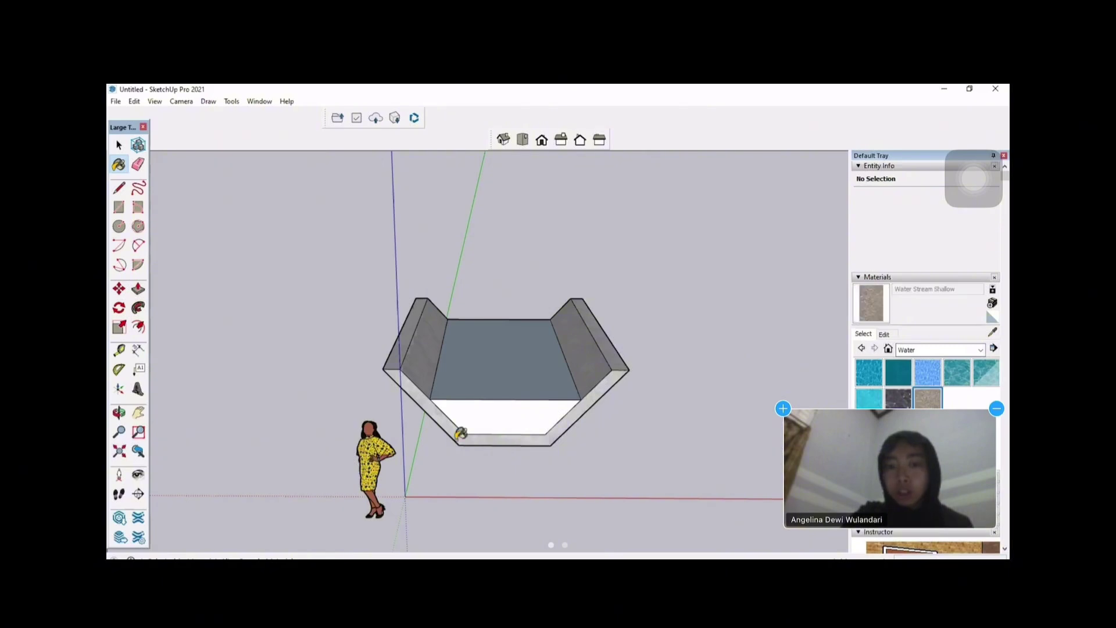
left_click(491, 416)
left_click(511, 343)
middle_click_drag(651, 312, 386, 316)
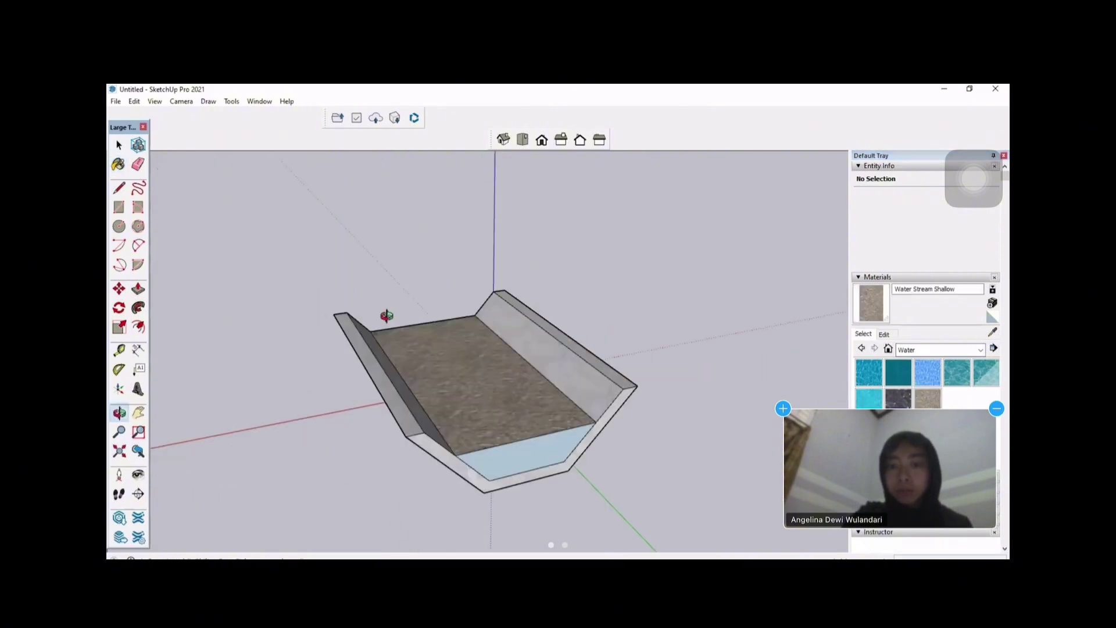
mouse_move(367, 263)
middle_mouse_down()
mouse_move(565, 386)
mouse_move(667, 317)
mouse_move(709, 364)
mouse_move(698, 306)
mouse_move(630, 357)
mouse_move(667, 309)
middle_mouse_up()
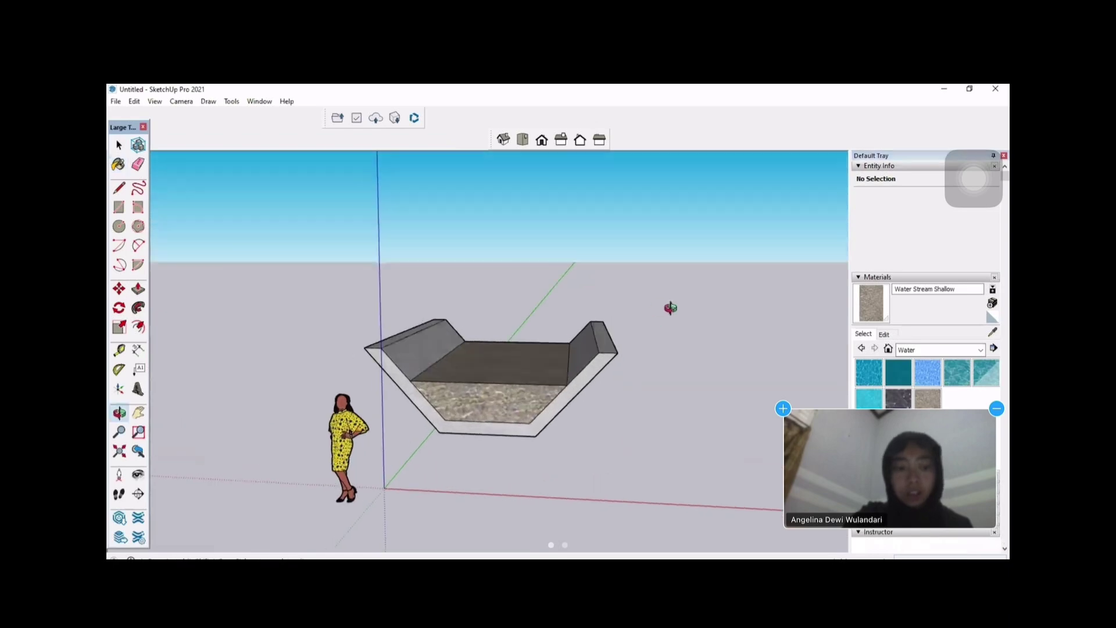
Step: Dimension the channel's inner top width between the wall's upper inner corners on the front end, placing it above the opening
key("b")
left_click(138, 349)
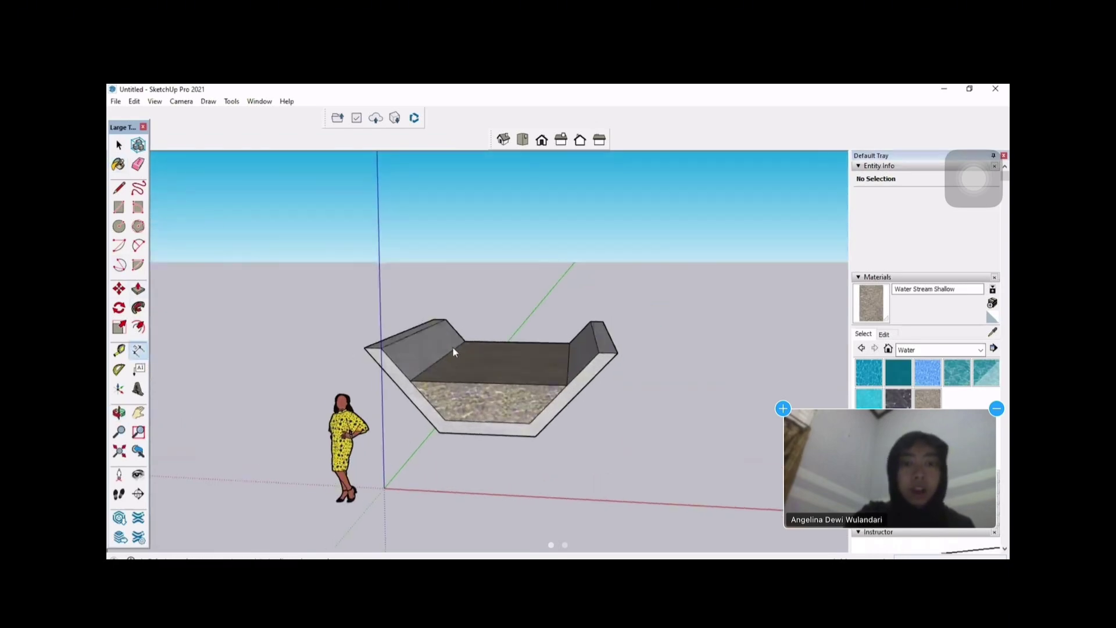
mouse_move(454, 349)
middle_mouse_down()
mouse_move(560, 410)
mouse_move(476, 297)
mouse_move(513, 299)
middle_mouse_up()
scroll(509, 305, "up", 3)
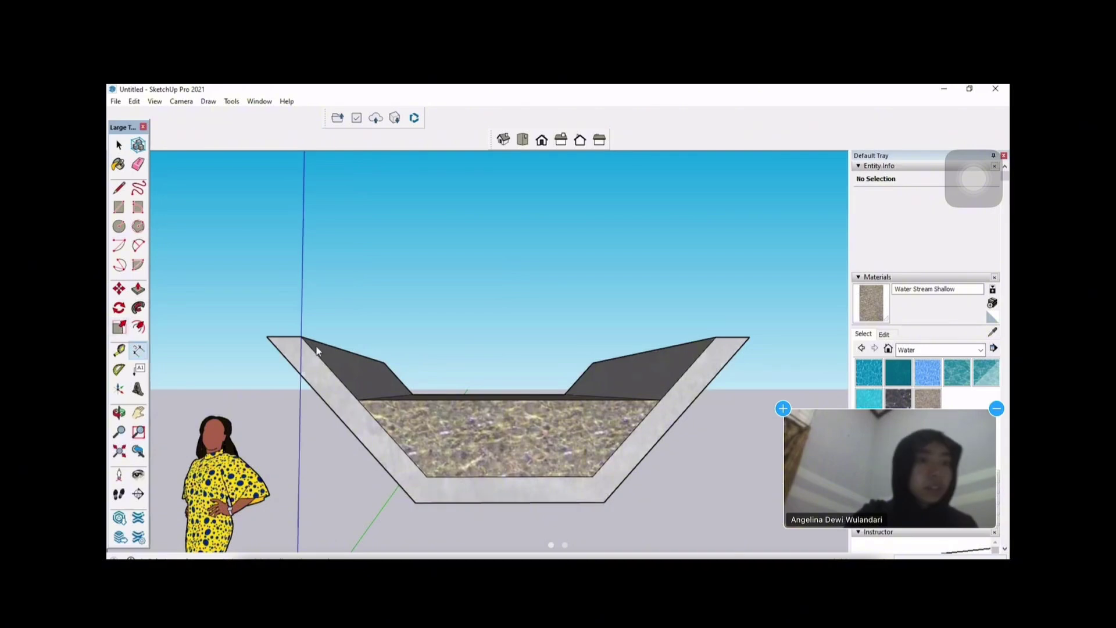
left_click(301, 336)
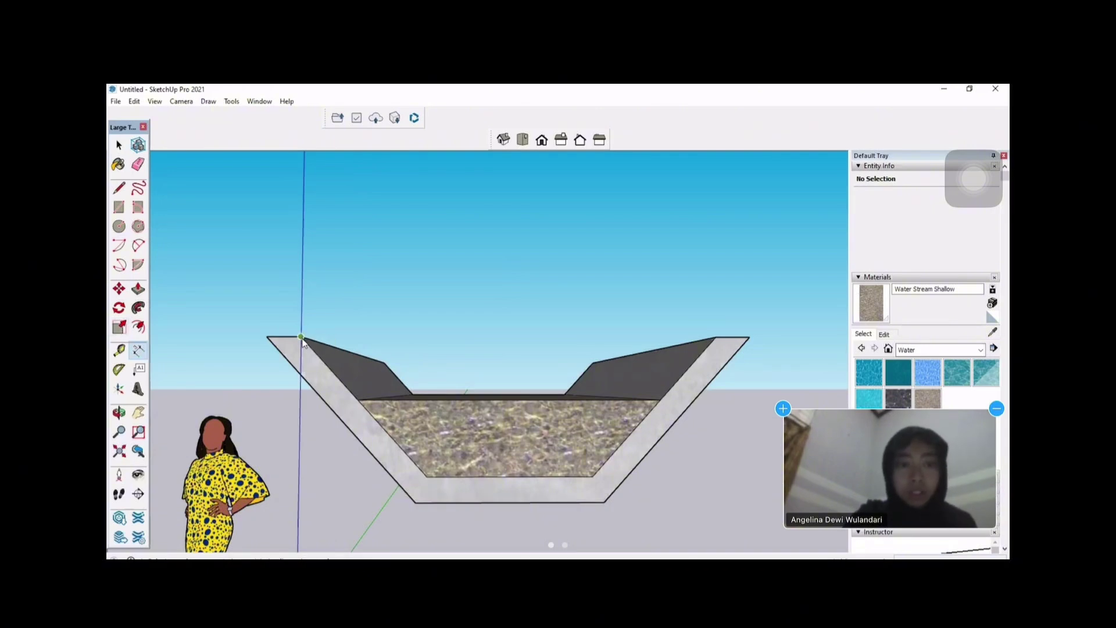
left_click(716, 337)
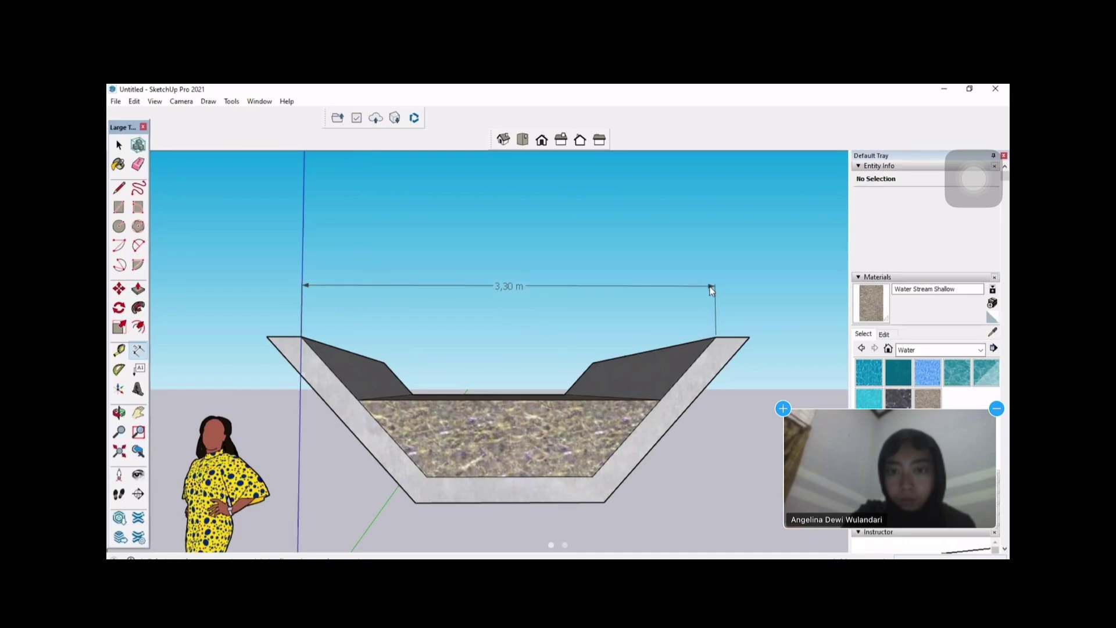
left_click(708, 285)
scroll(643, 338, "down", 2)
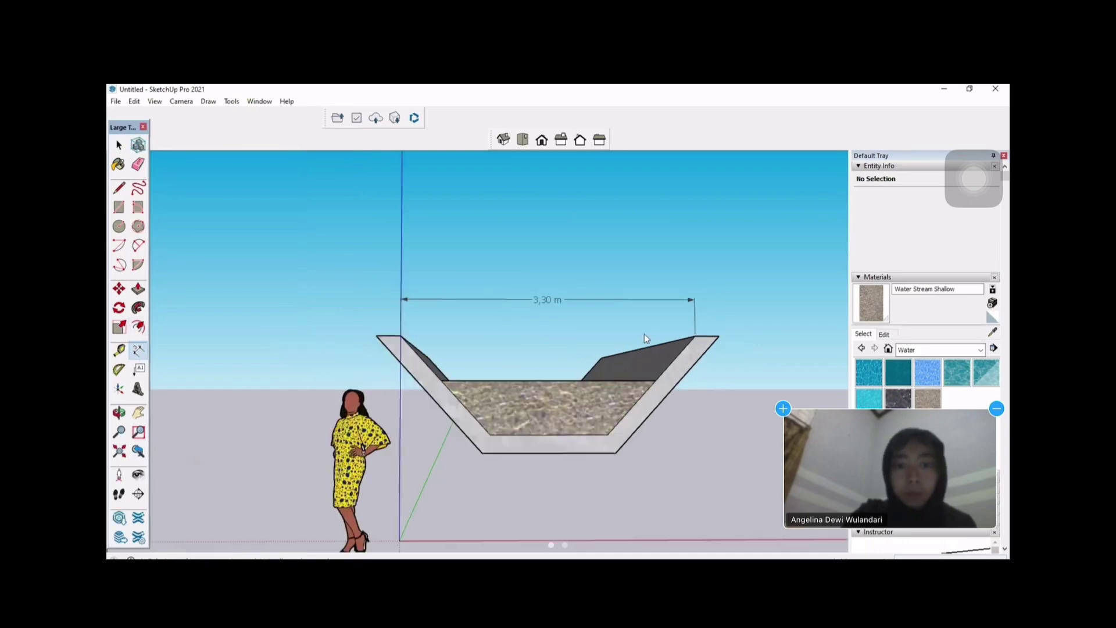
Step: Dimension the channel's inner bottom width on the front end, placing the dimension below the channel
left_click(490, 434)
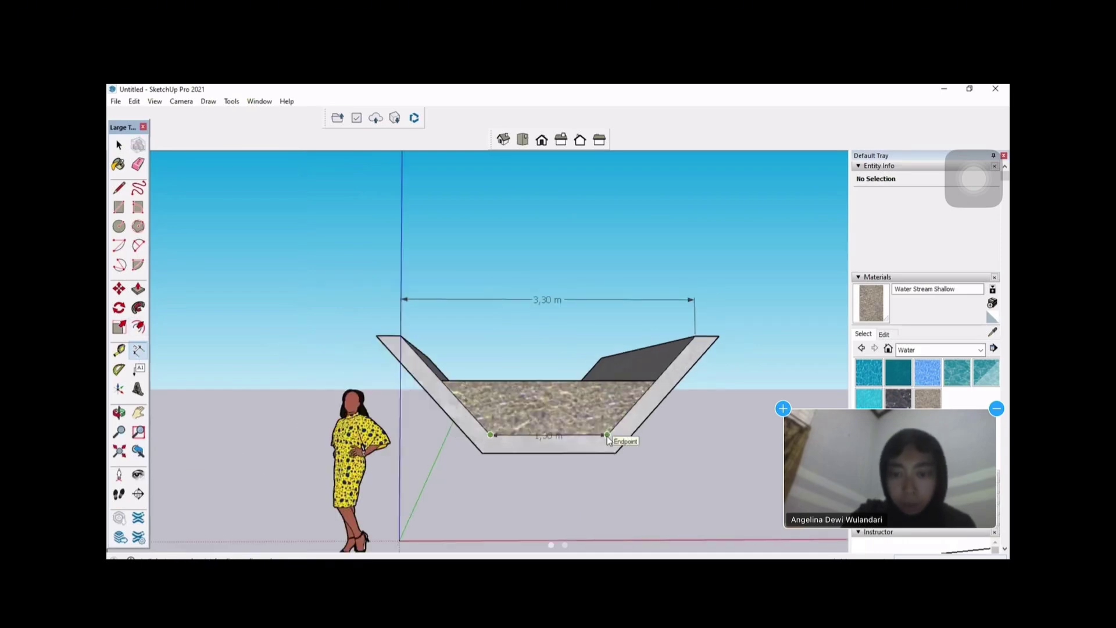
left_click(607, 435)
left_click(602, 503)
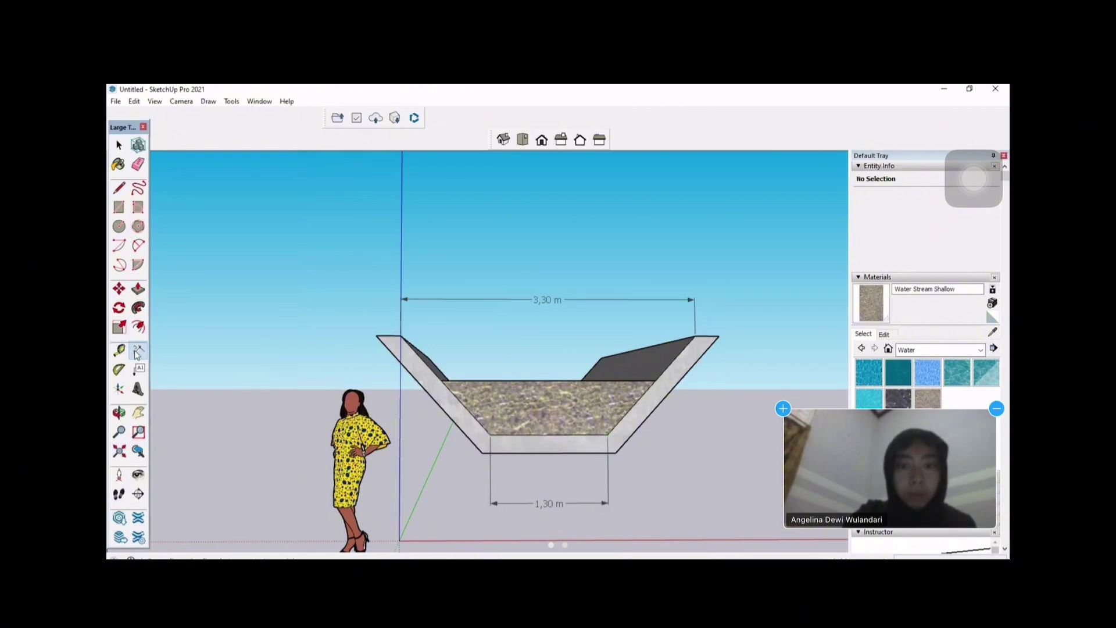
Step: Dimension the water depth vertically between the midpoints of the water end face's upper and lower edges
left_click(547, 381)
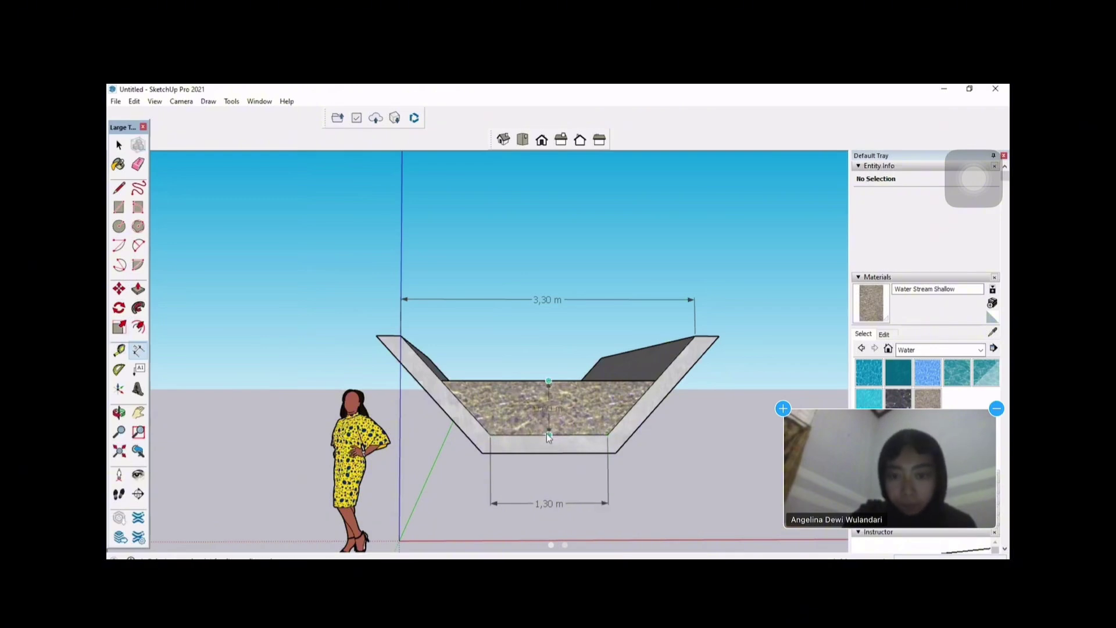
left_click(546, 433)
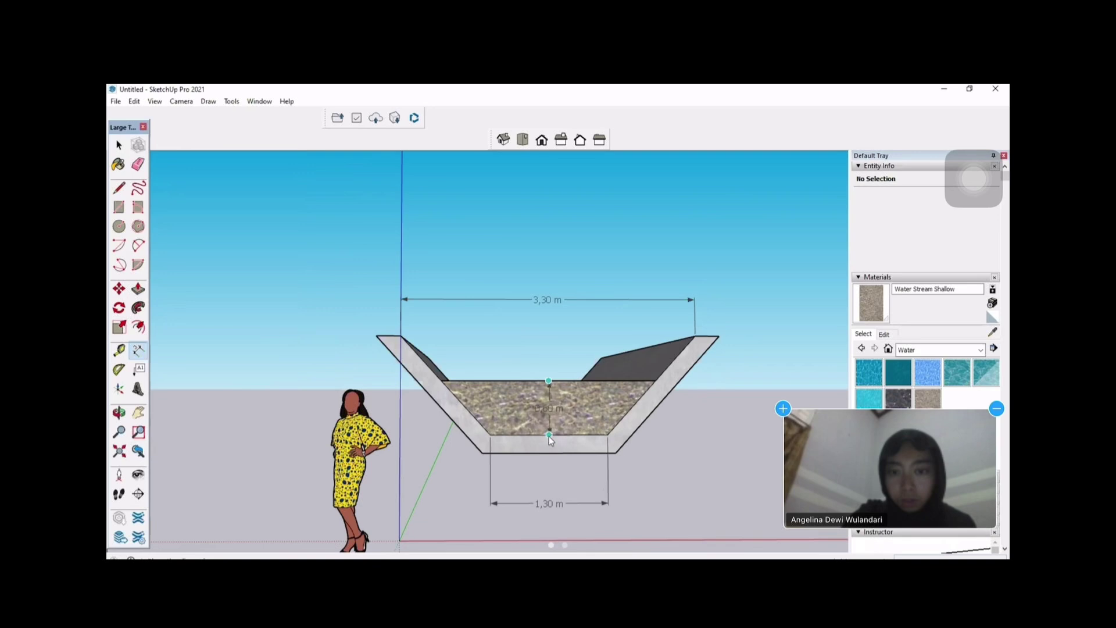
left_click(549, 435)
middle_click_drag(549, 436, 229, 399)
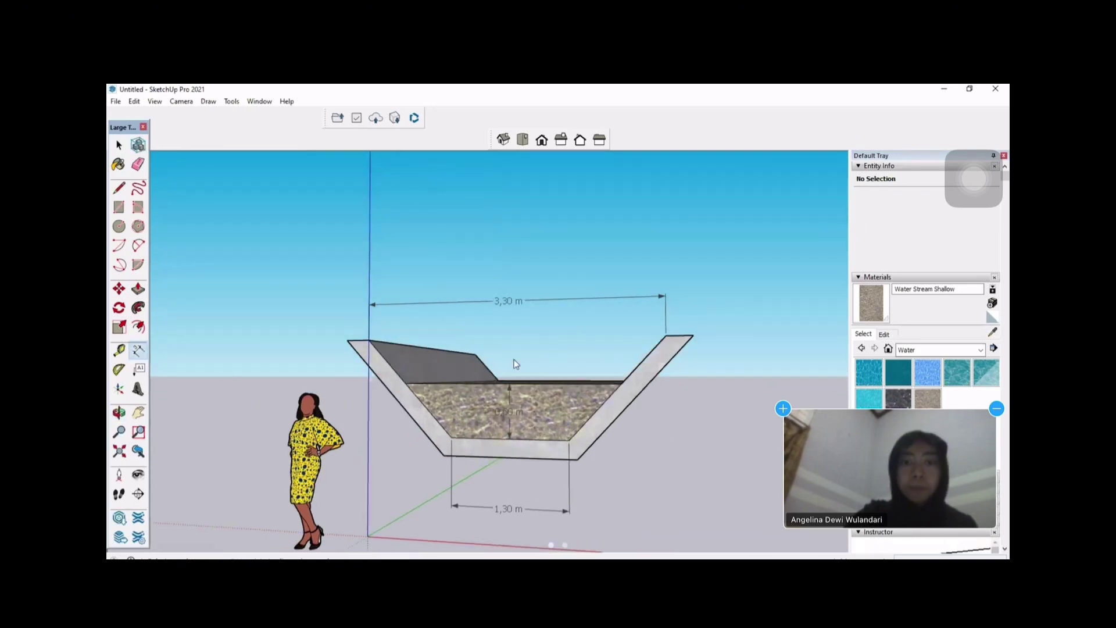
left_click(140, 370)
scroll(587, 356, "up", 4)
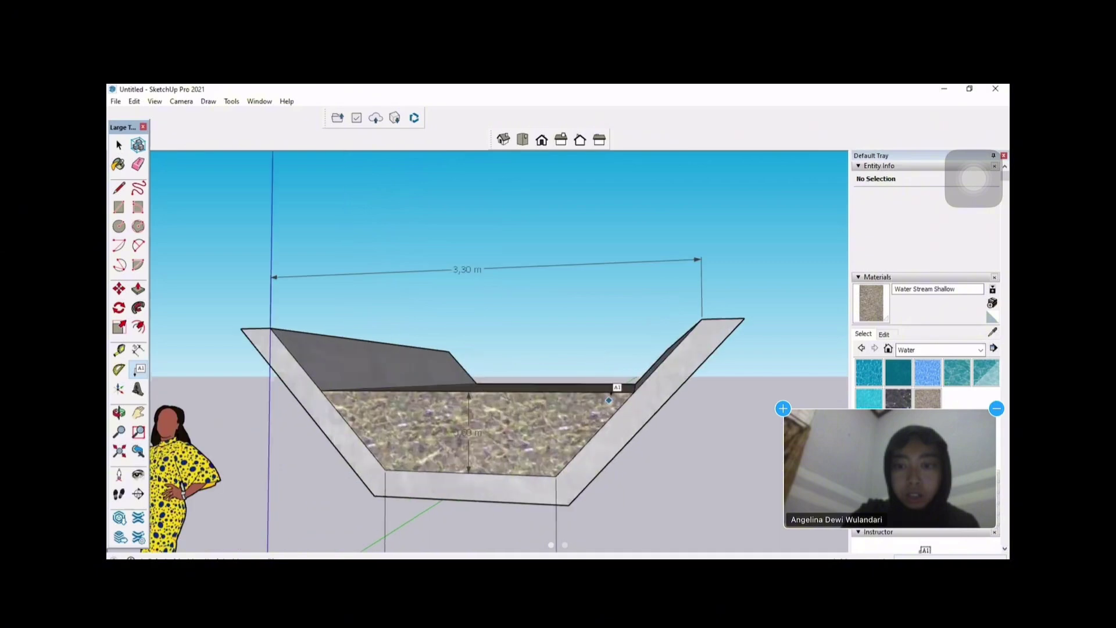
left_click(611, 393)
left_click(762, 184)
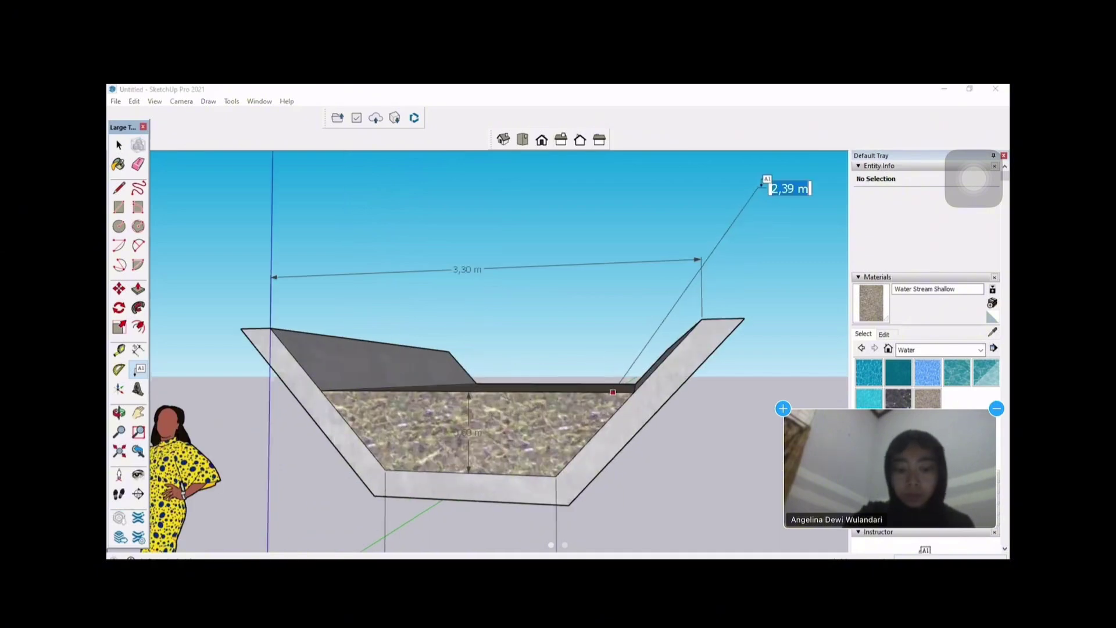
type("Sal")
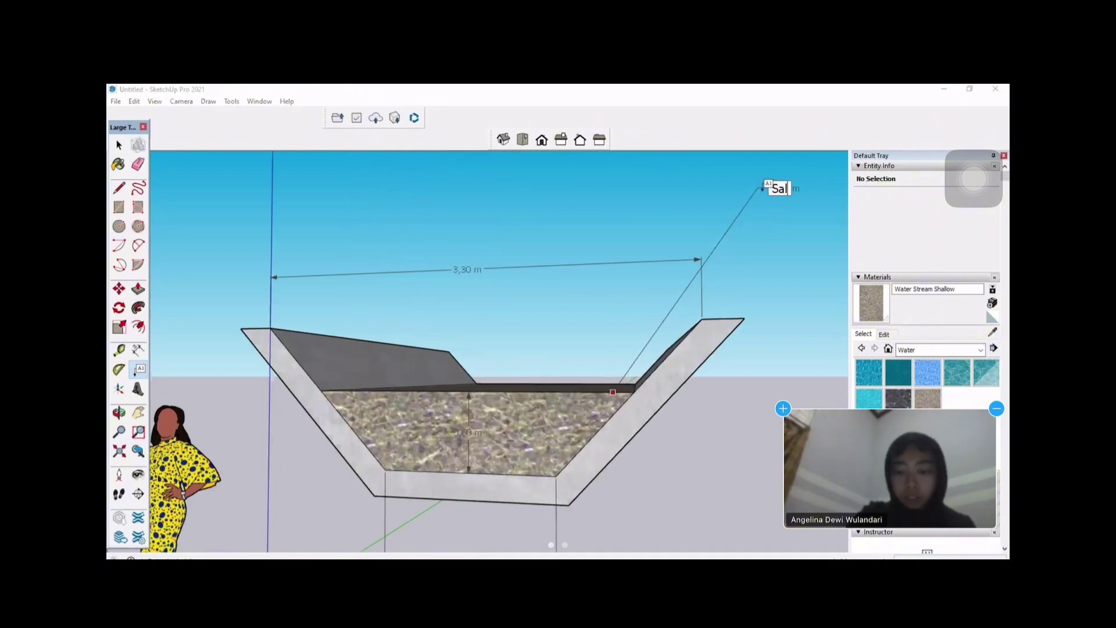
type("uran Ter")
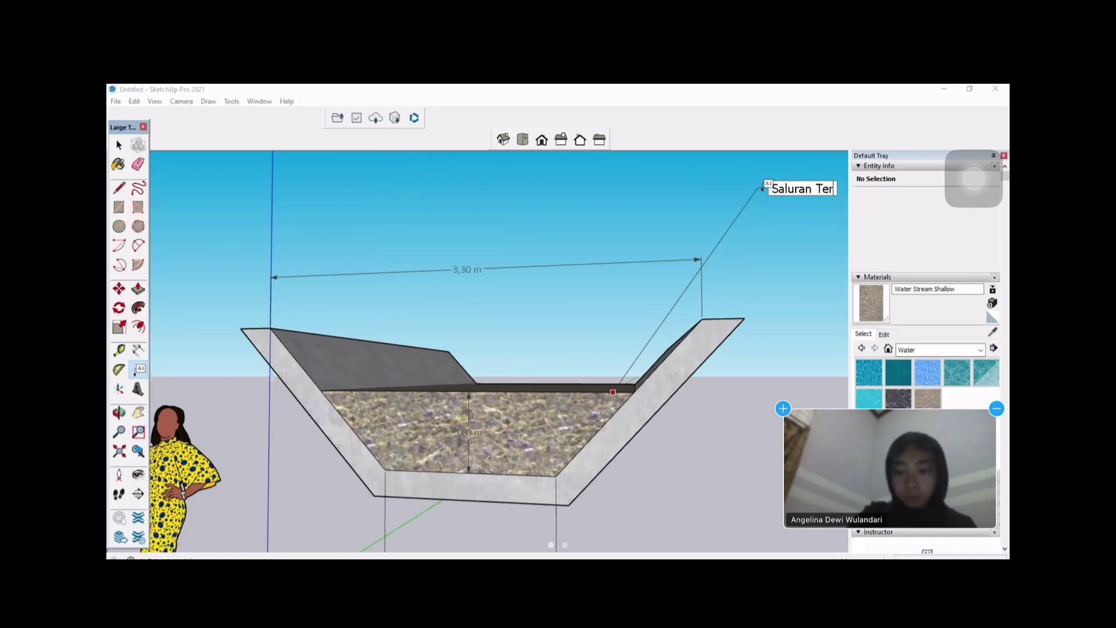
type("vukbuka")
key("Escape")
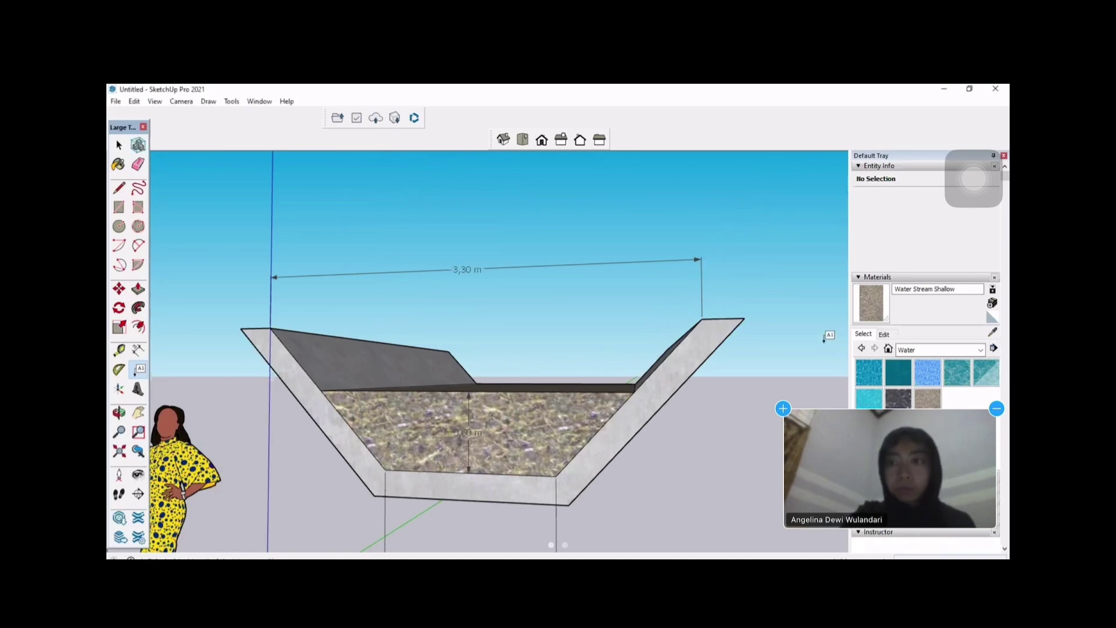
Step: Attach a leader text reading "Saluran Terbuka" to the water's upper front edge, placed above the channel's wall
left_click(582, 391)
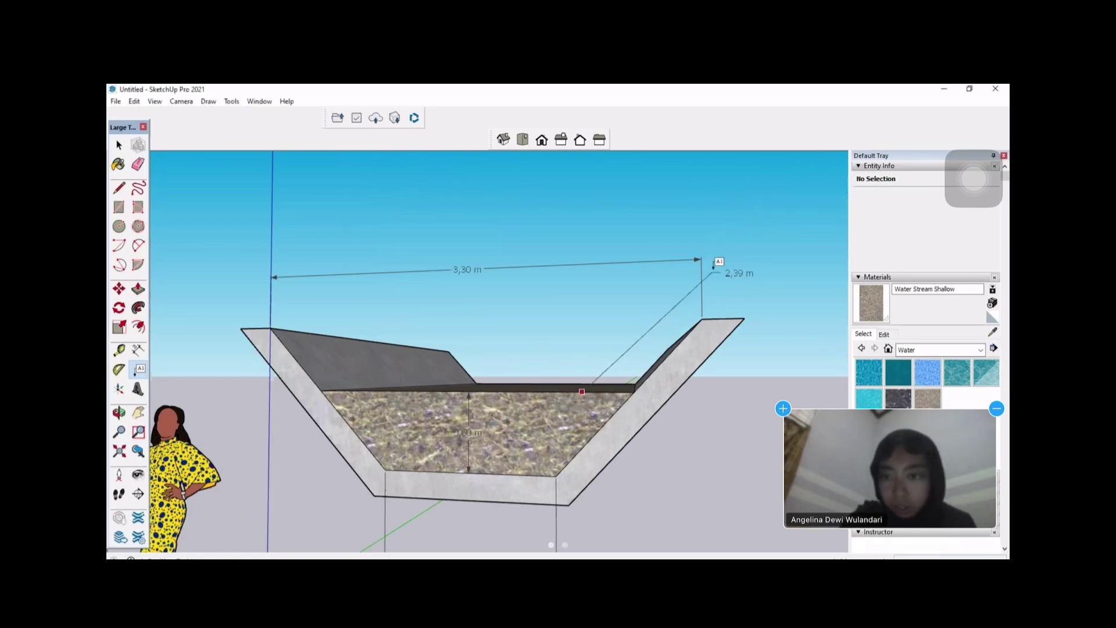
left_click(761, 195)
type("Saluran Terbuka")
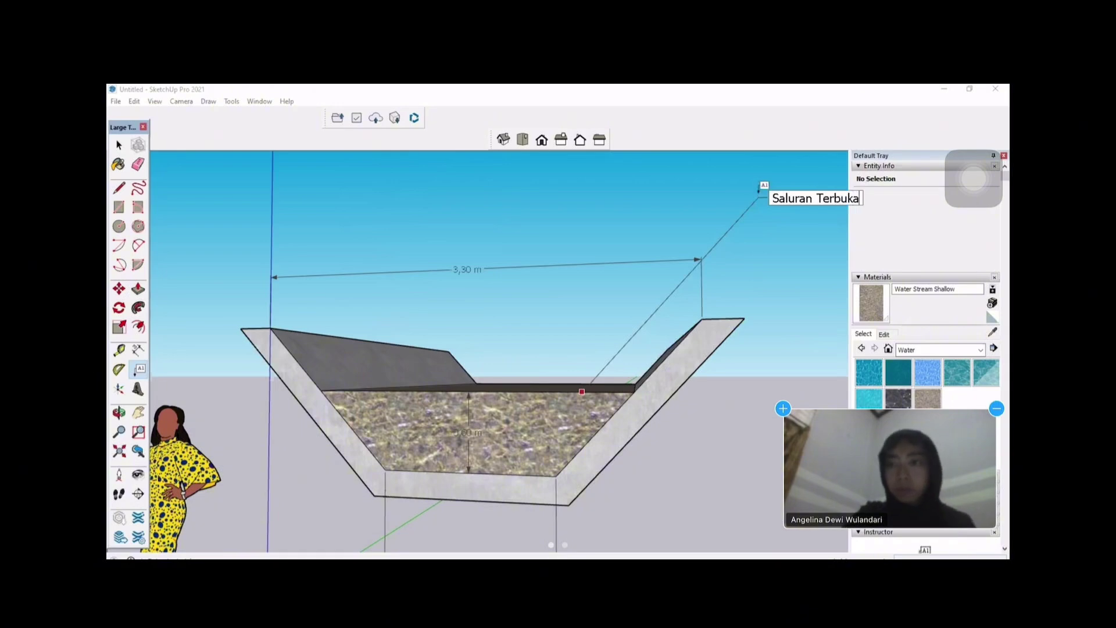
left_click(758, 192)
middle_click_drag(776, 397, 825, 405)
scroll(700, 388, "down", 4)
middle_click_drag(699, 386, 707, 418)
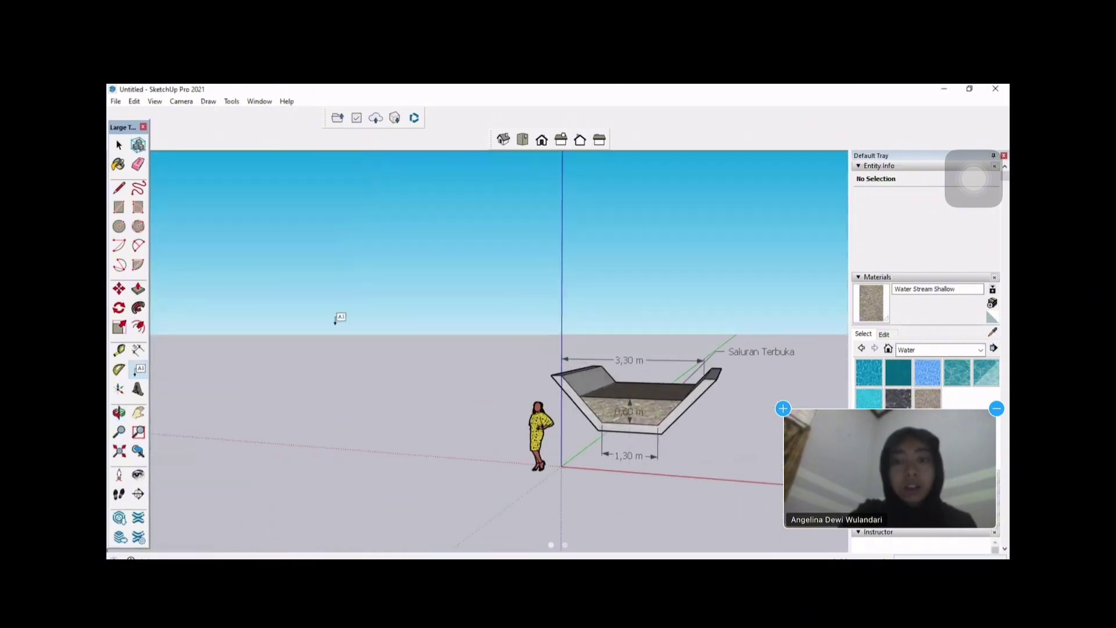
Step: Change the colour of all the dimensions and the Saluran Terbuka leader text to red
left_click(119, 146)
left_click(681, 368)
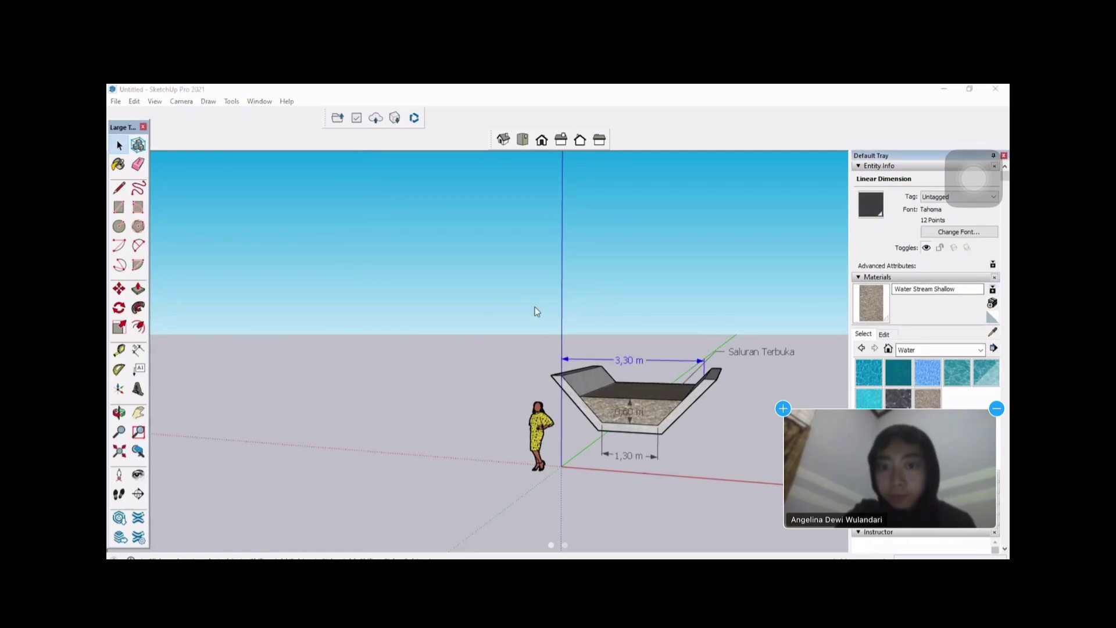
left_click(538, 450)
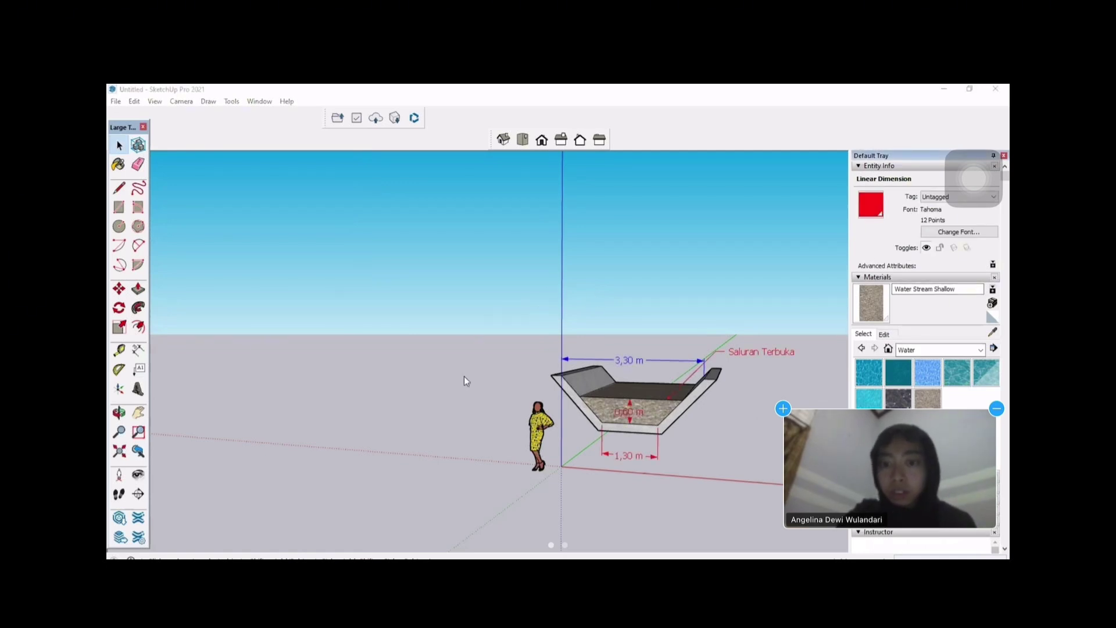
left_click(754, 384)
Step: Examine the finished channel with its dimensions and leader text from several angles and distances
scroll(755, 388, "down", 5)
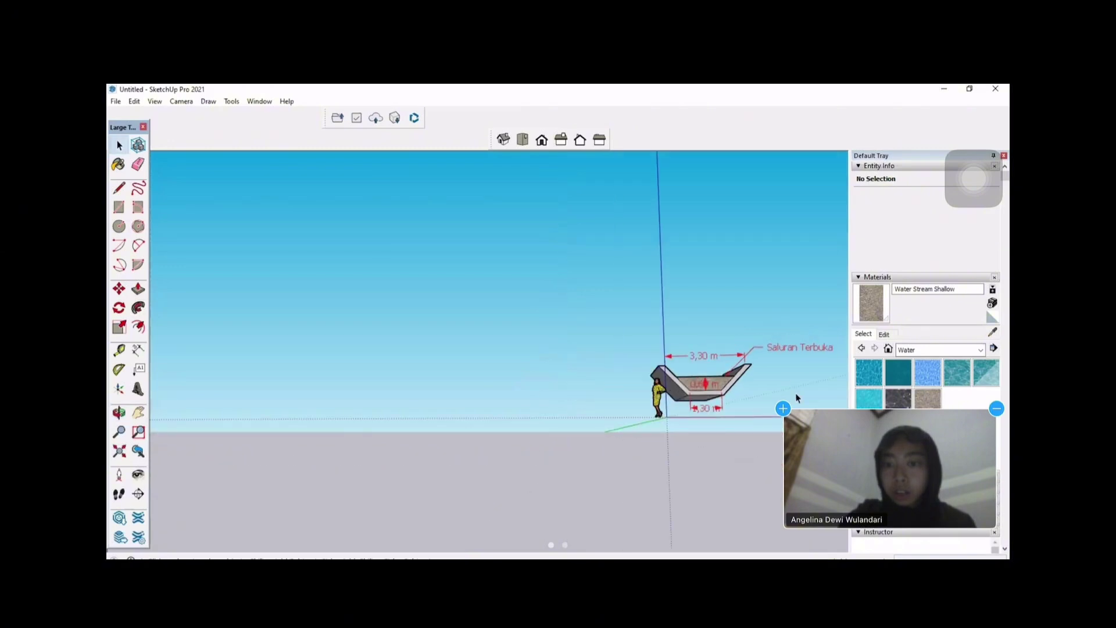
middle_click_drag(754, 388, 501, 434)
scroll(583, 438, "up", 4)
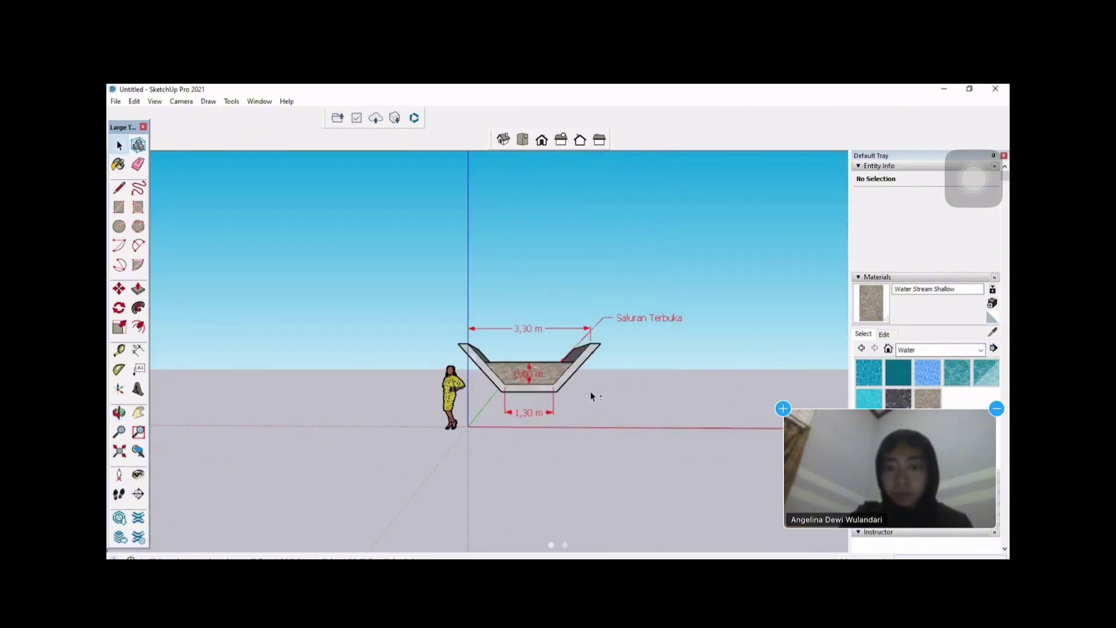
scroll(591, 397, "up", 6)
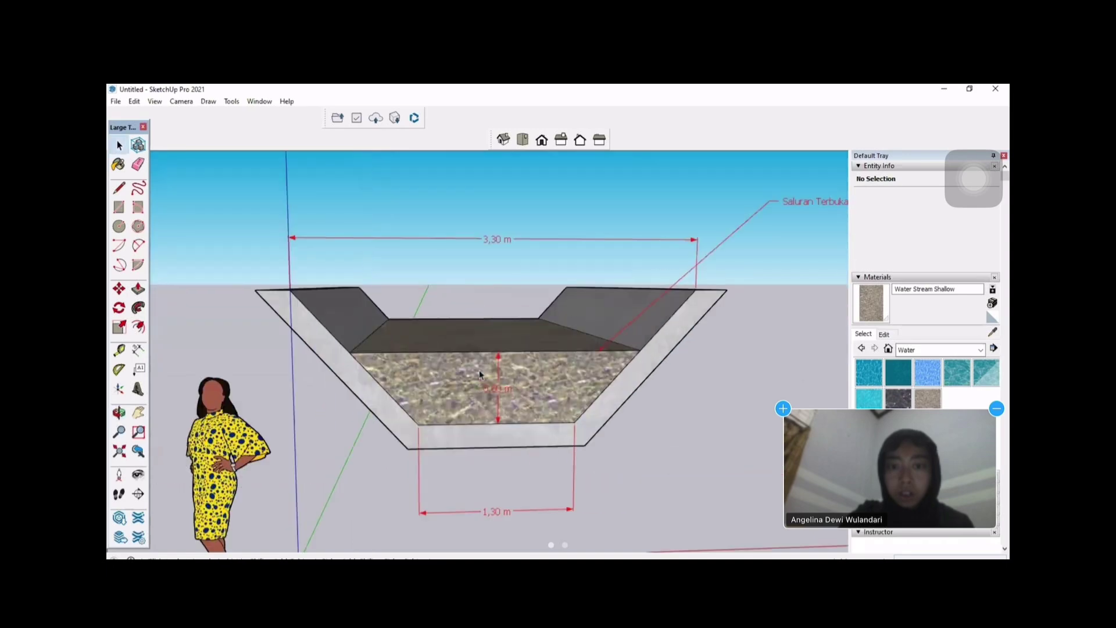
scroll(499, 366, "up", 8)
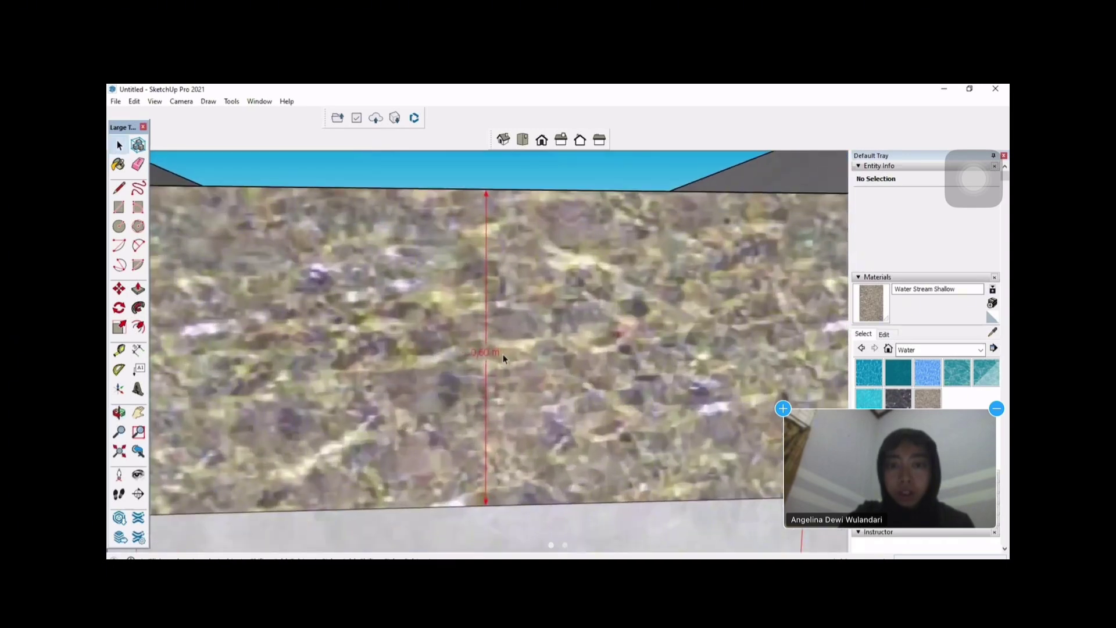
scroll(494, 356, "down", 10)
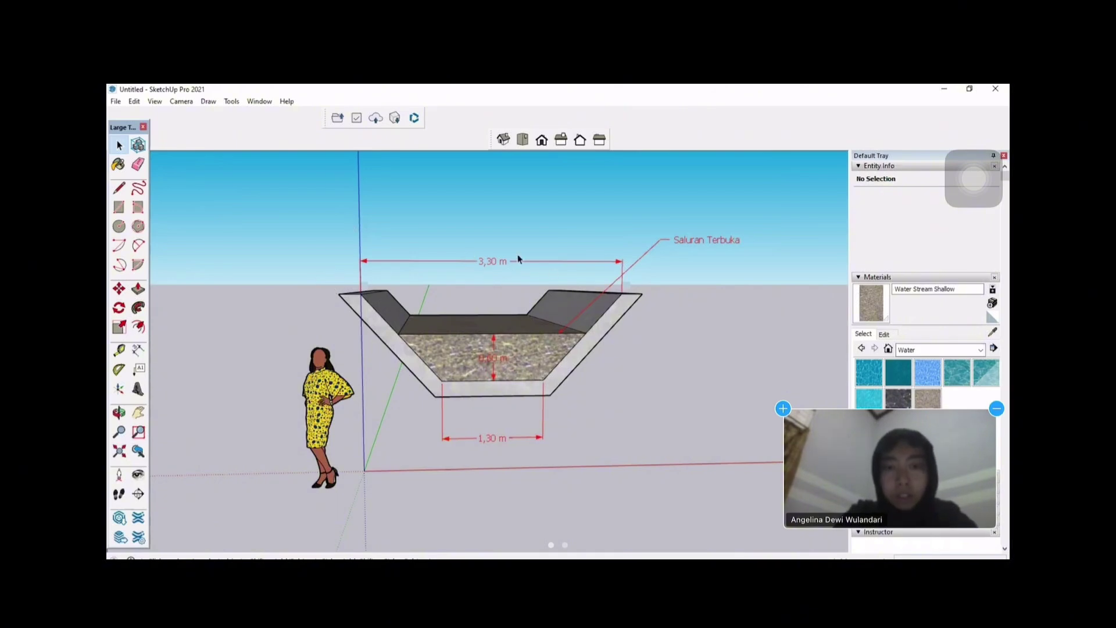
middle_click_drag(556, 381, 478, 366)
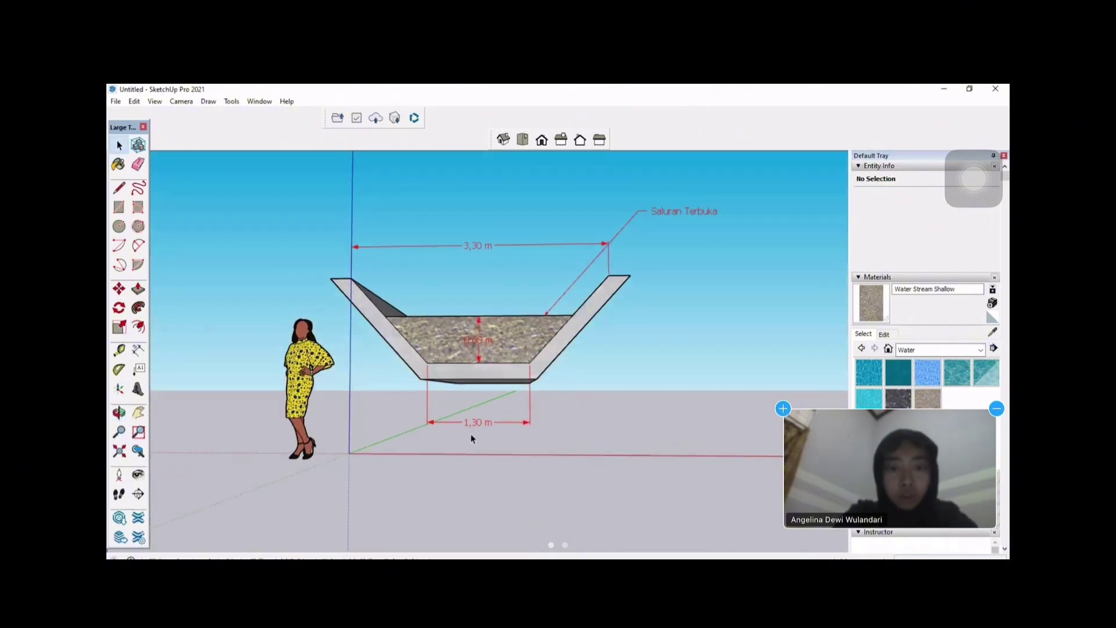
middle_click_drag(653, 316, 651, 355)
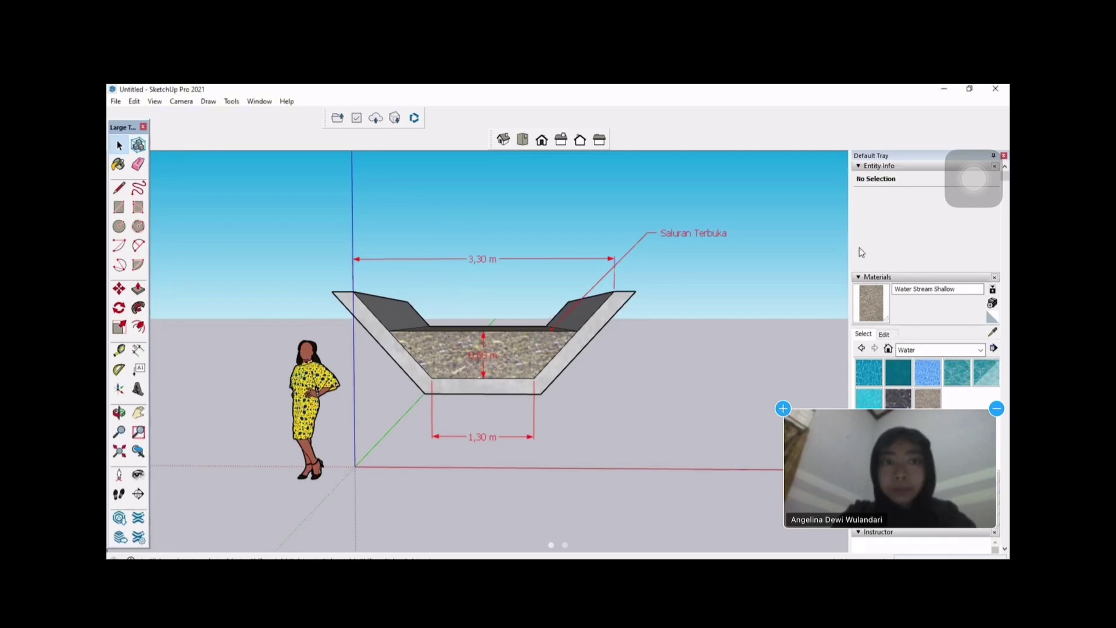
mouse_move(712, 293)
middle_mouse_down()
mouse_move(765, 278)
mouse_move(733, 287)
middle_mouse_up()
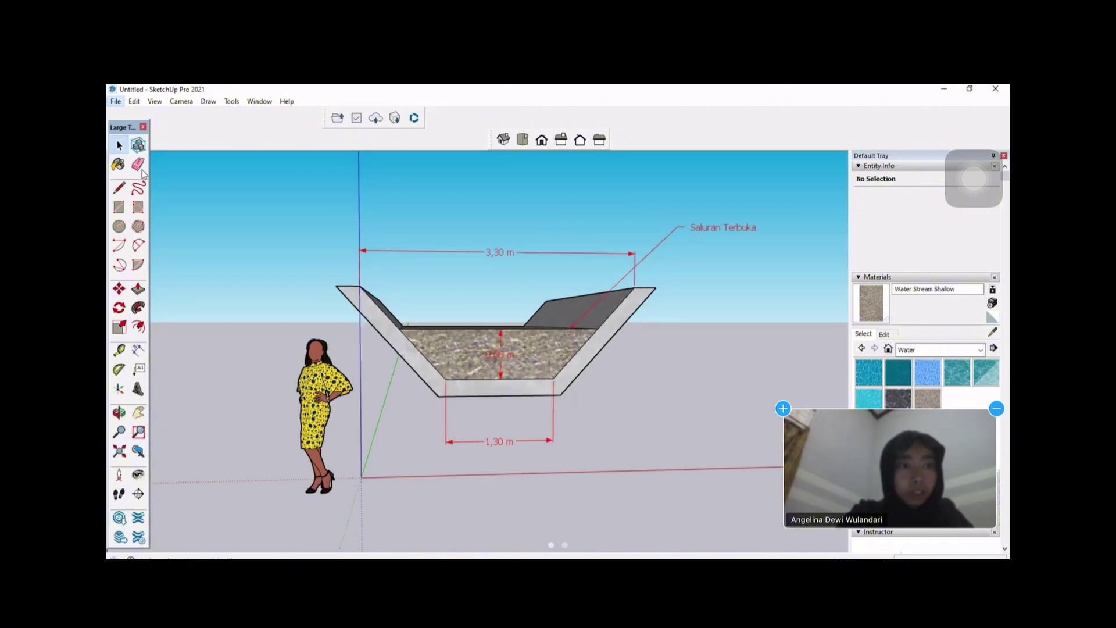
key("alt+Tab")
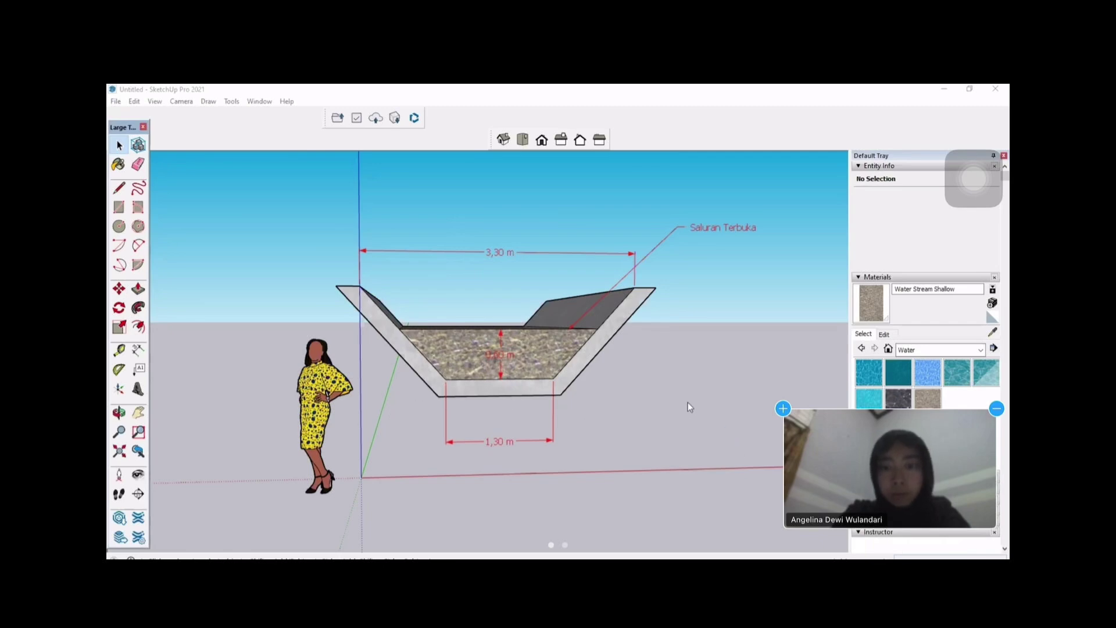
mouse_move(714, 356)
middle_mouse_down()
mouse_move(668, 351)
mouse_move(676, 379)
middle_mouse_up()
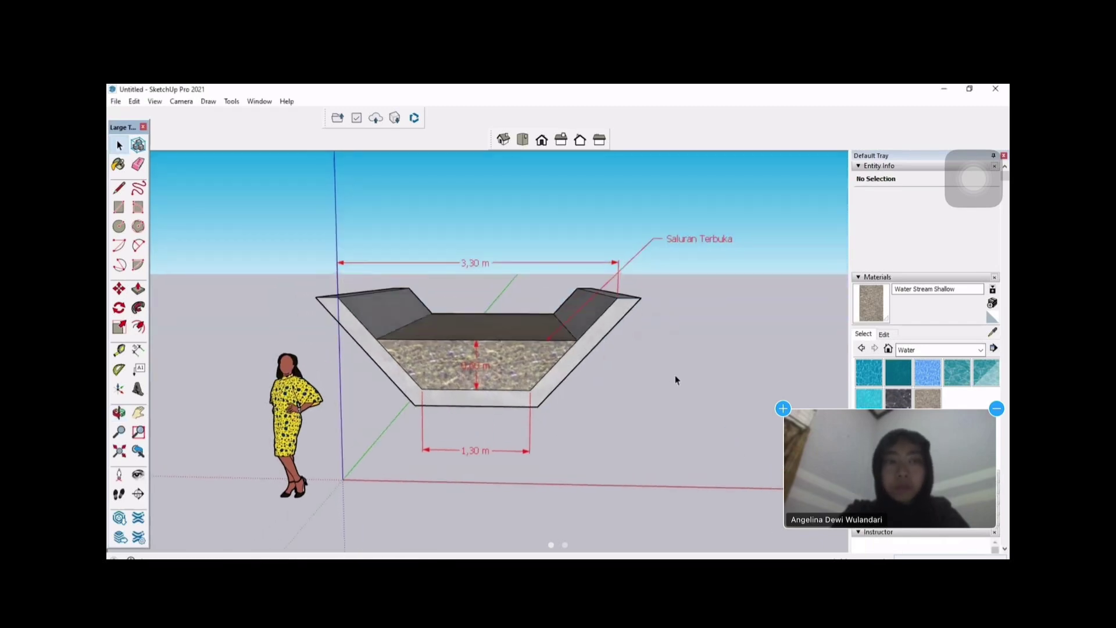